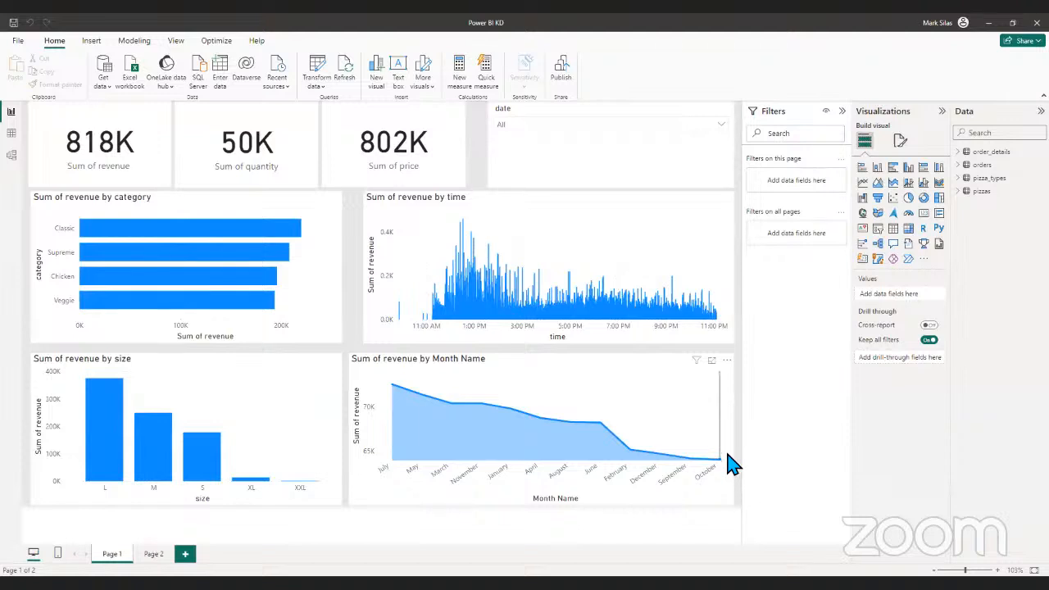
- In the model view, move the pizzas table closer to the order_details table so it sits above pizza_types
mouse_move(729, 448)
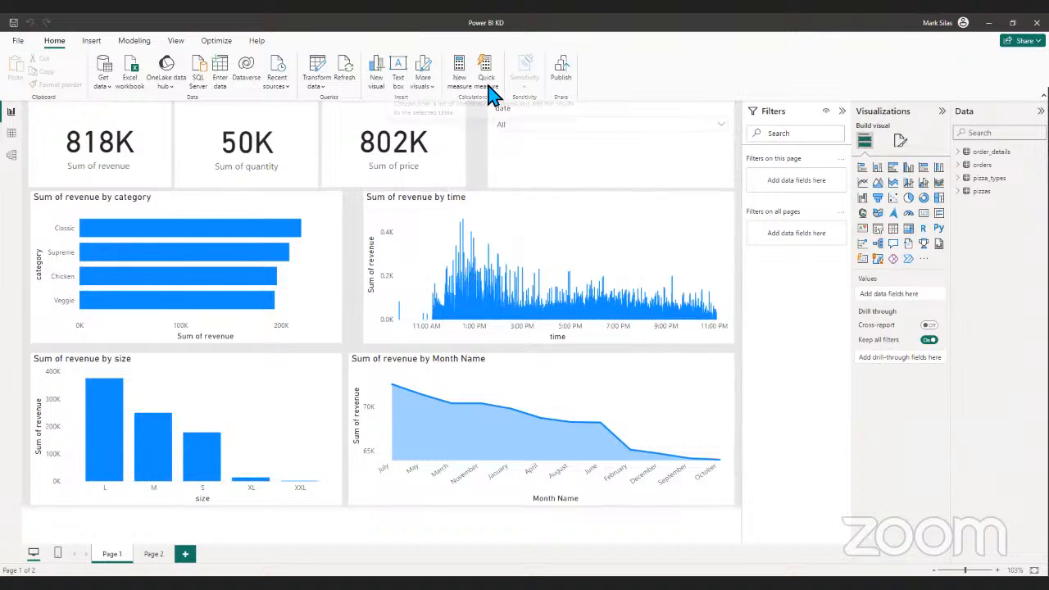
left_click(13, 134)
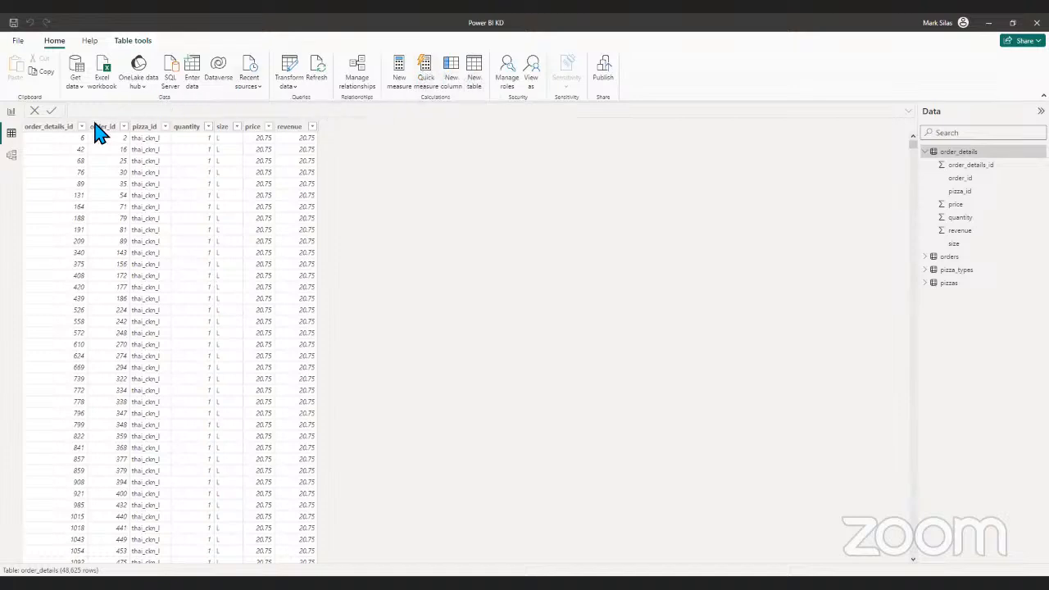
left_click(12, 155)
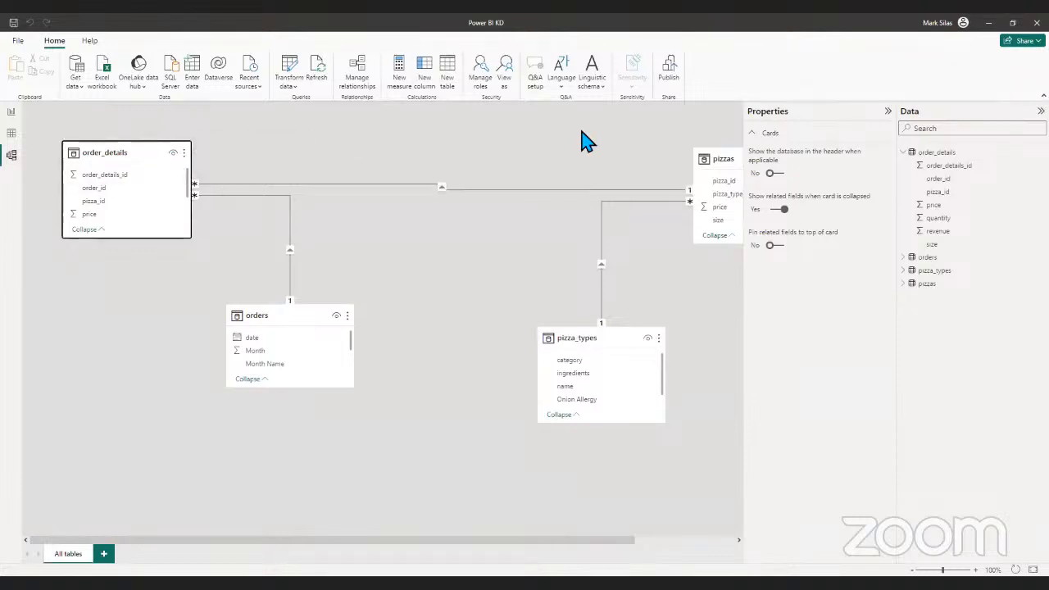
left_click_drag(708, 159, 533, 153)
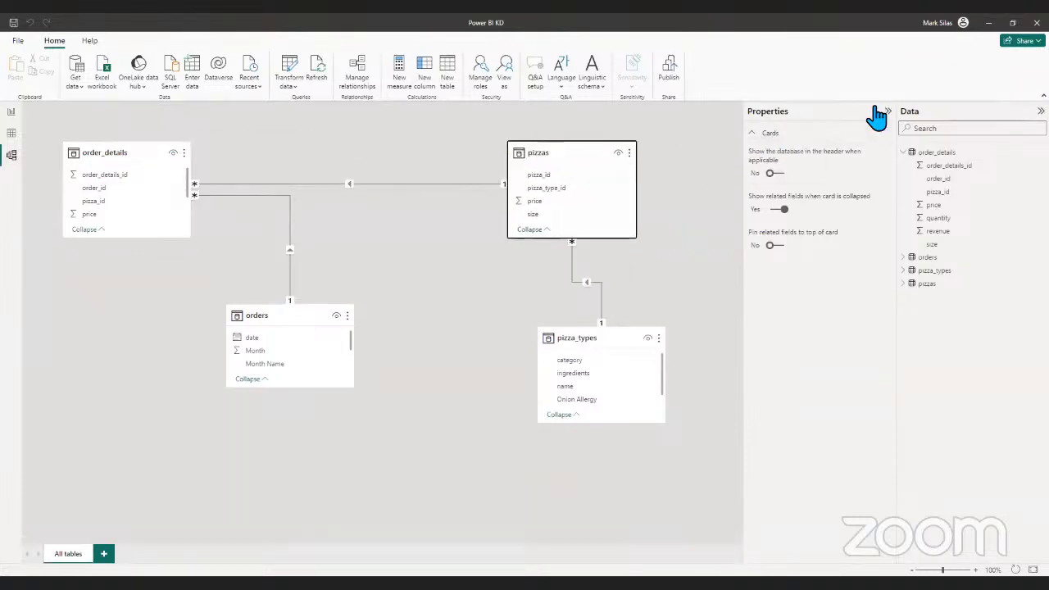
- Collapse the Properties and Data panes and shift the order_details table slightly in the diagram
left_click(888, 112)
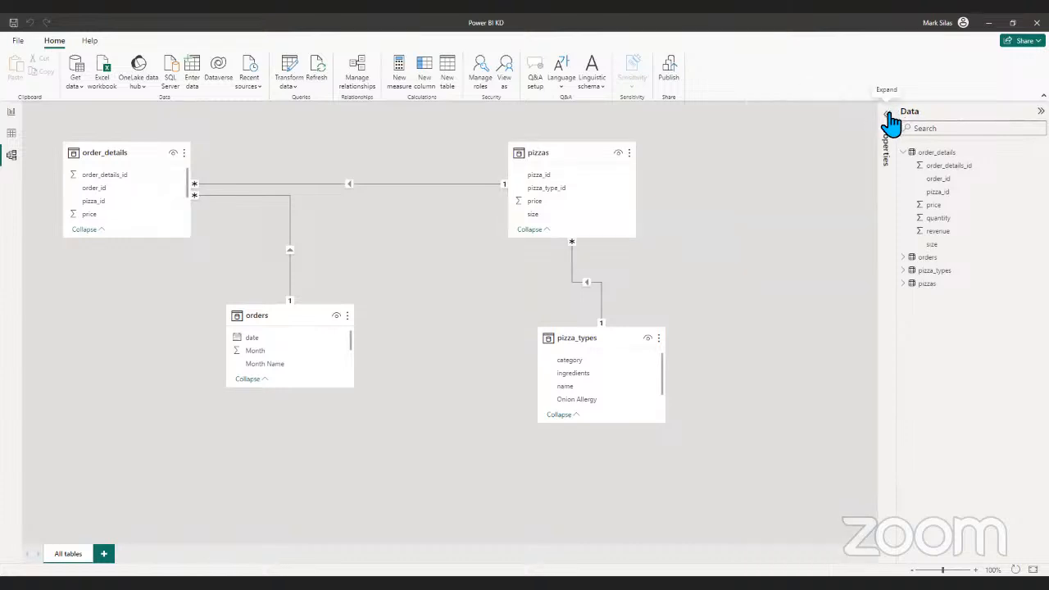
left_click(1042, 111)
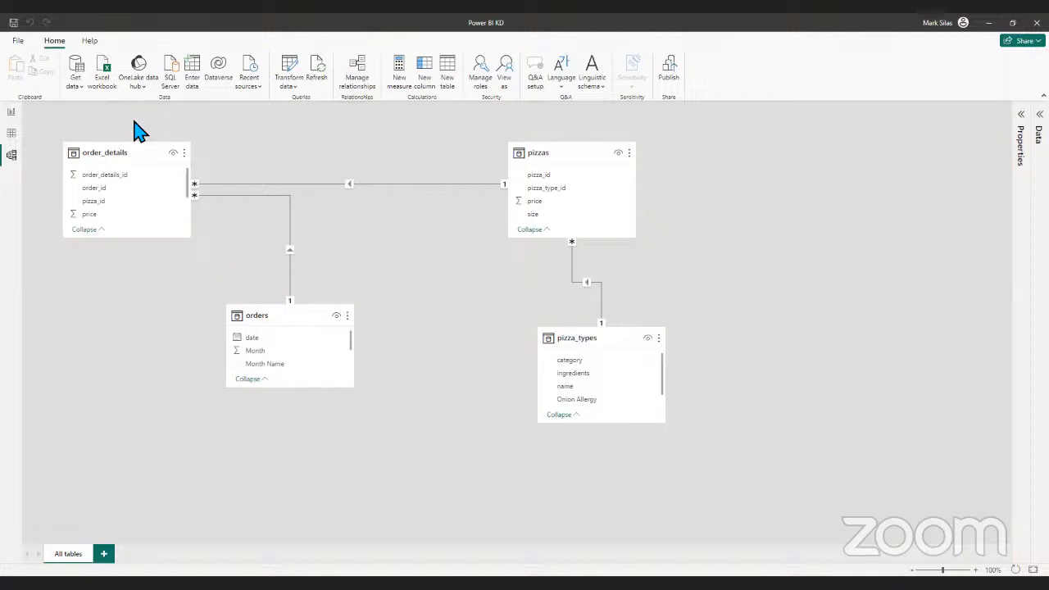
left_click_drag(138, 157, 143, 158)
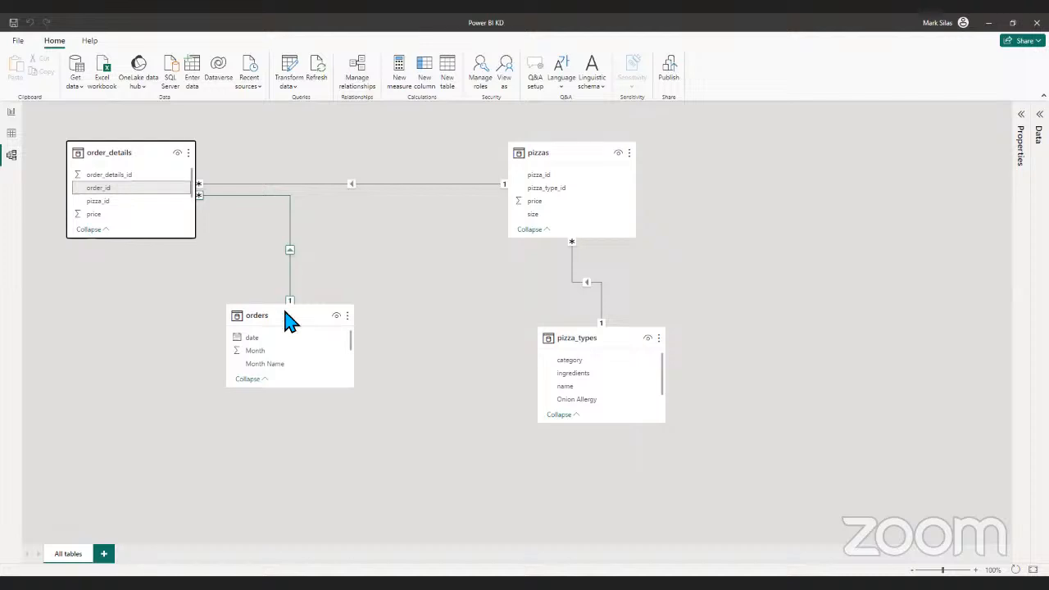
- Collapse the orders and pizza_types table cards to their related fields and expand both again
left_click(261, 378)
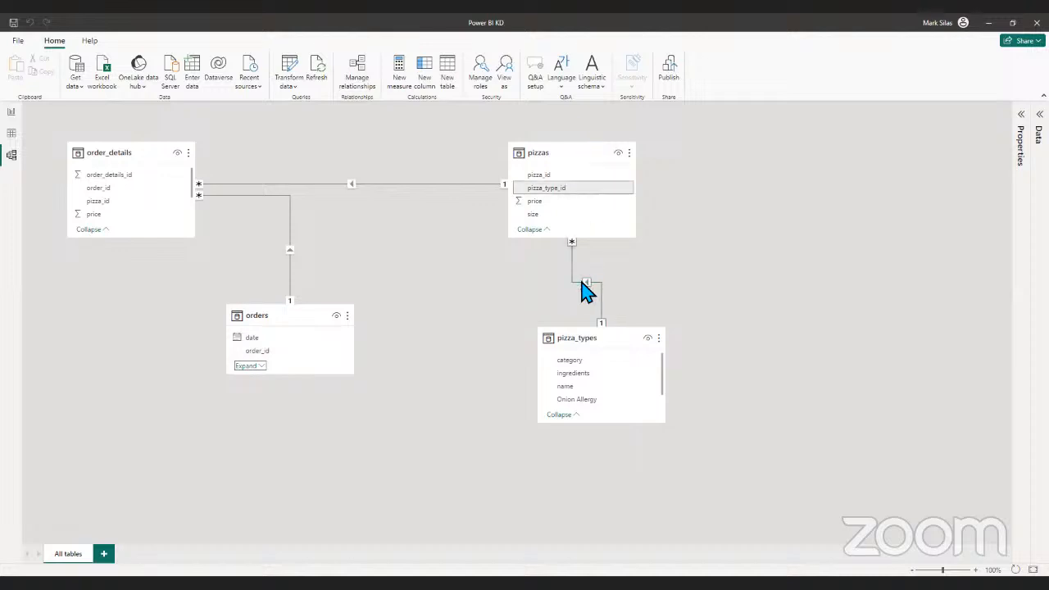
left_click(574, 414)
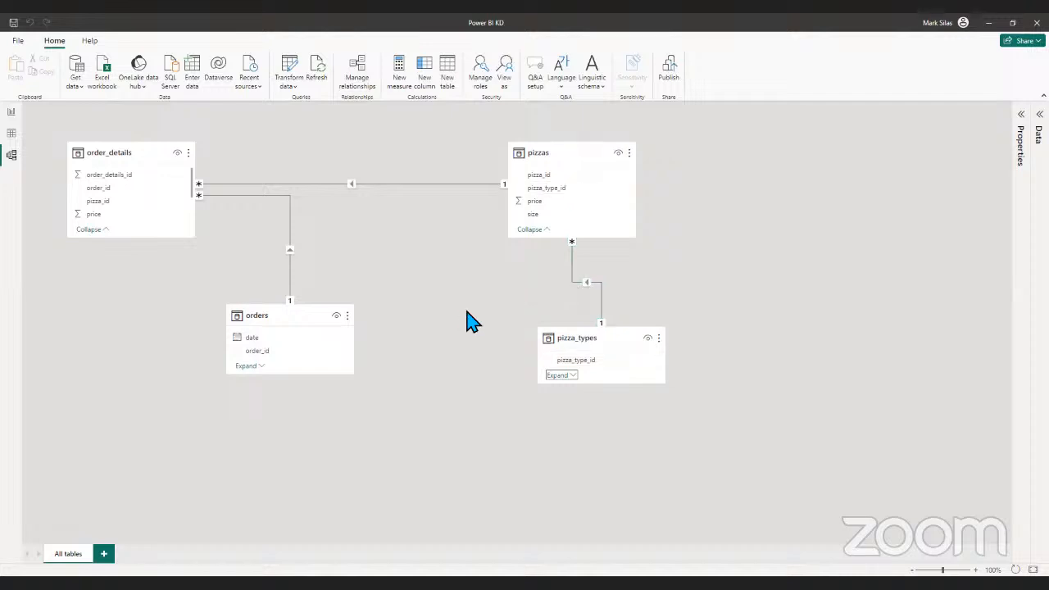
left_click(254, 367)
left_click(559, 376)
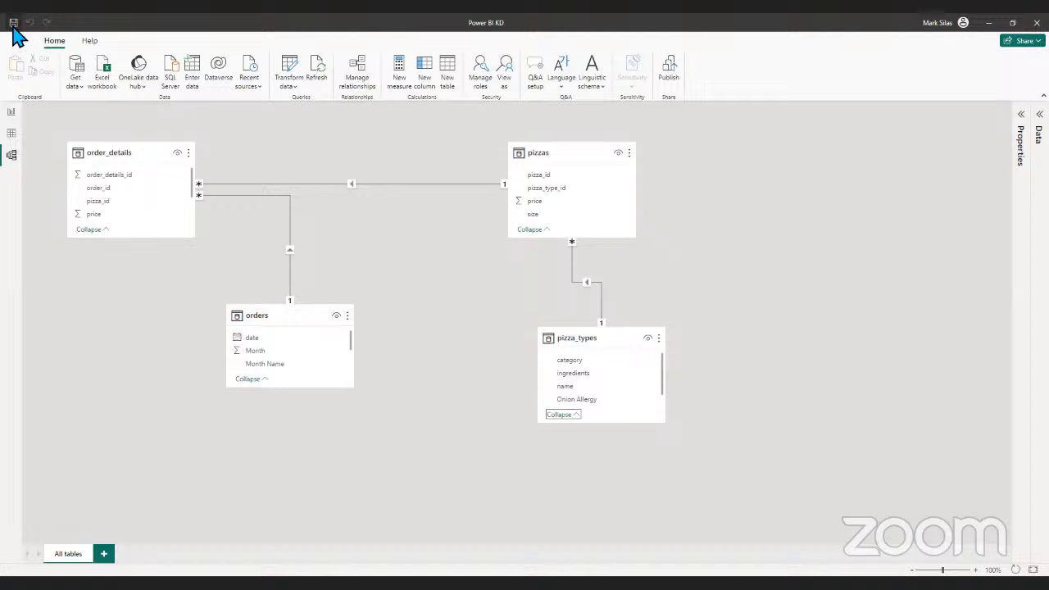
left_click(12, 133)
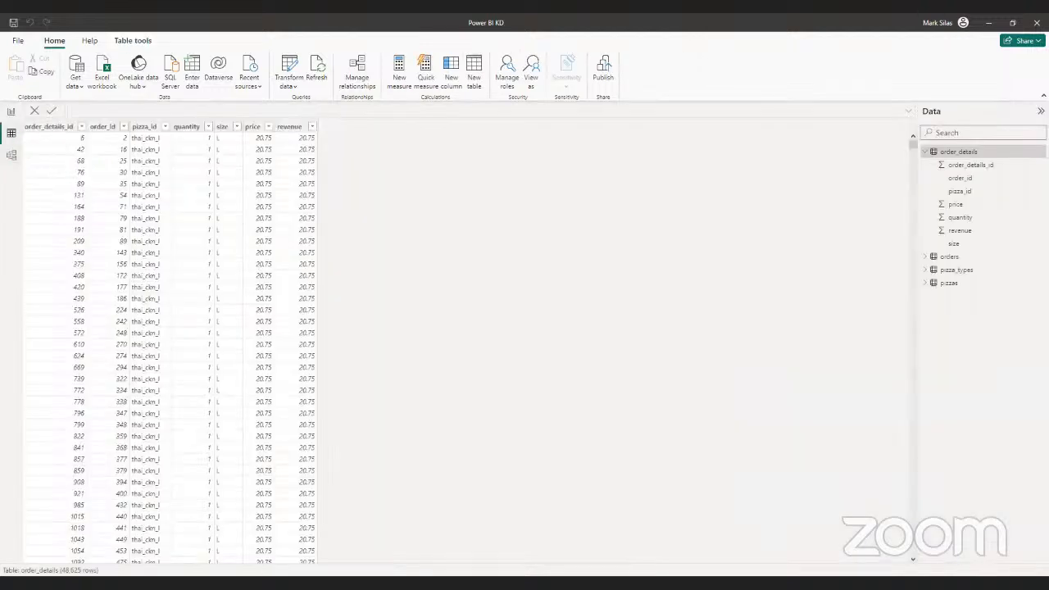
left_click(929, 152)
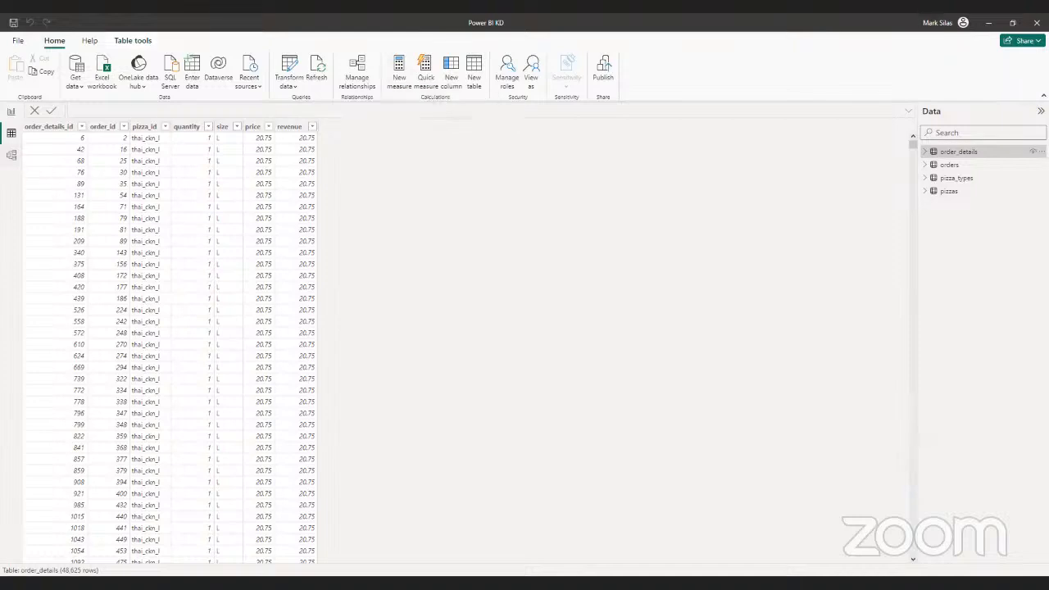
left_click(13, 116)
left_click(12, 158)
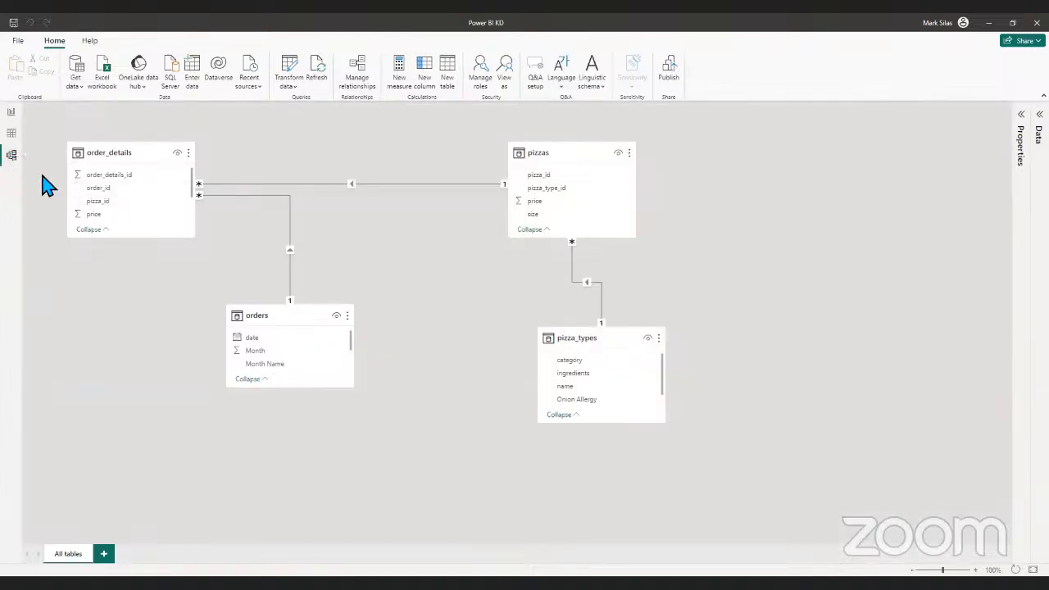
- Start a new measure in the order_details table from the table view and name it Revenue
left_click(12, 133)
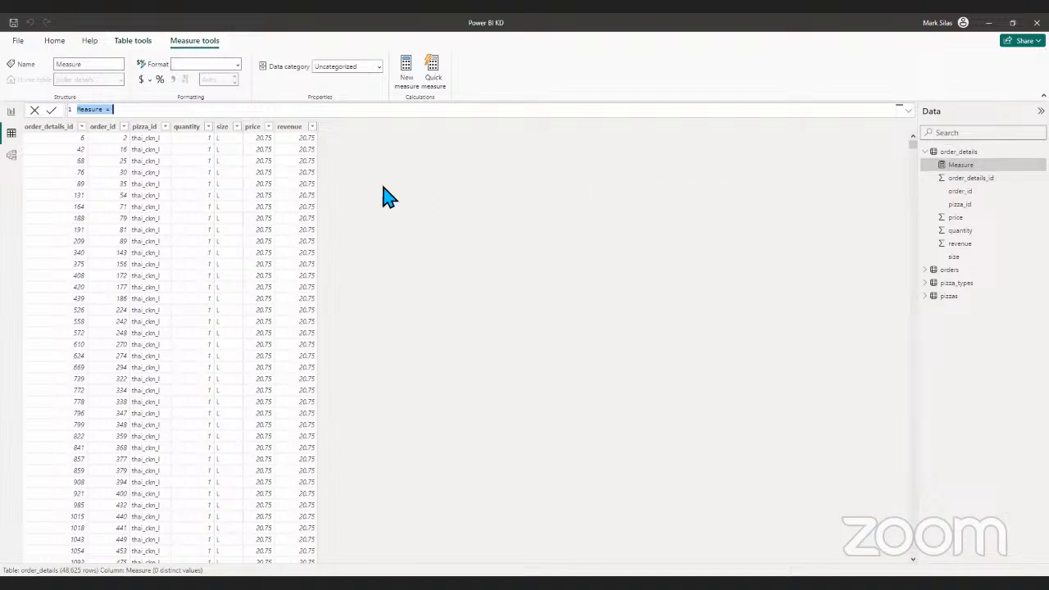
left_click(137, 109)
key("BackSpace")
key("BackSpace")
key("BackSpace")
key("BackSpace")
key("BackSpace")
key("BackSpace")
key("BackSpace")
key("BackSpace")
key("BackSpace")
key("BackSpace")
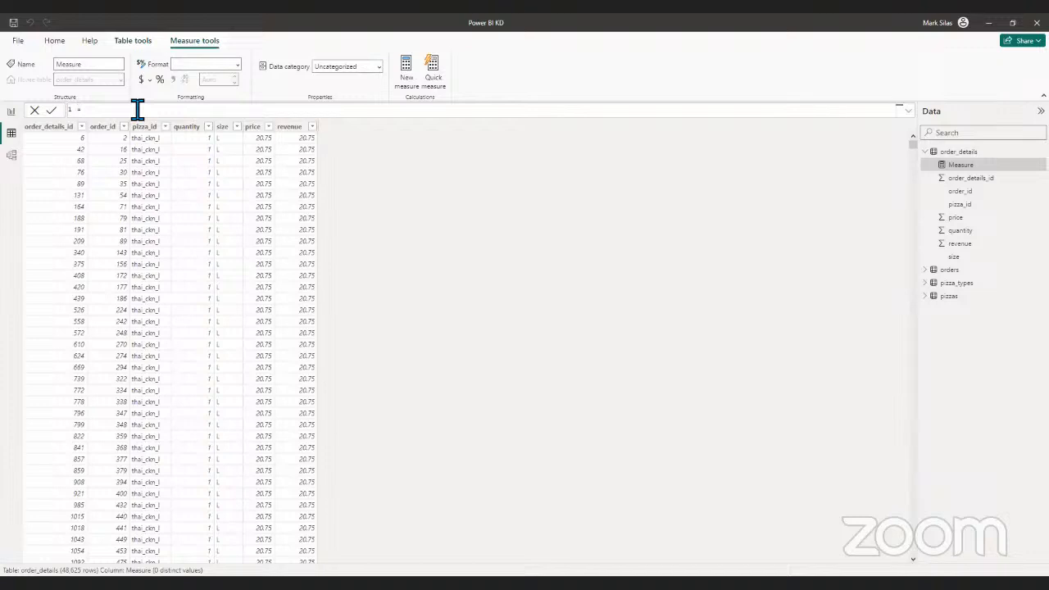
type("Revenue")
type("co")
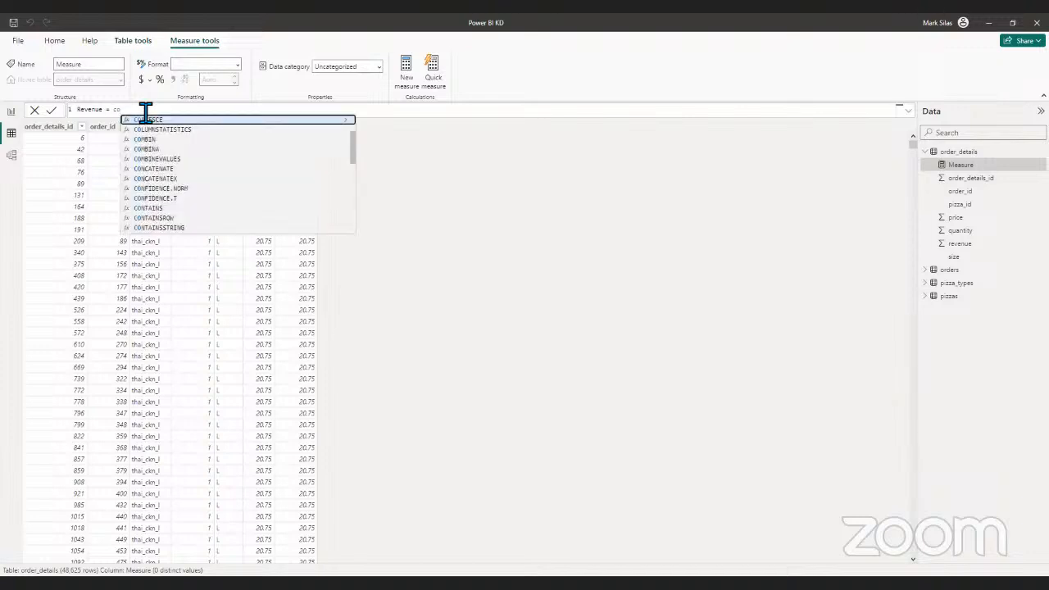
type("u")
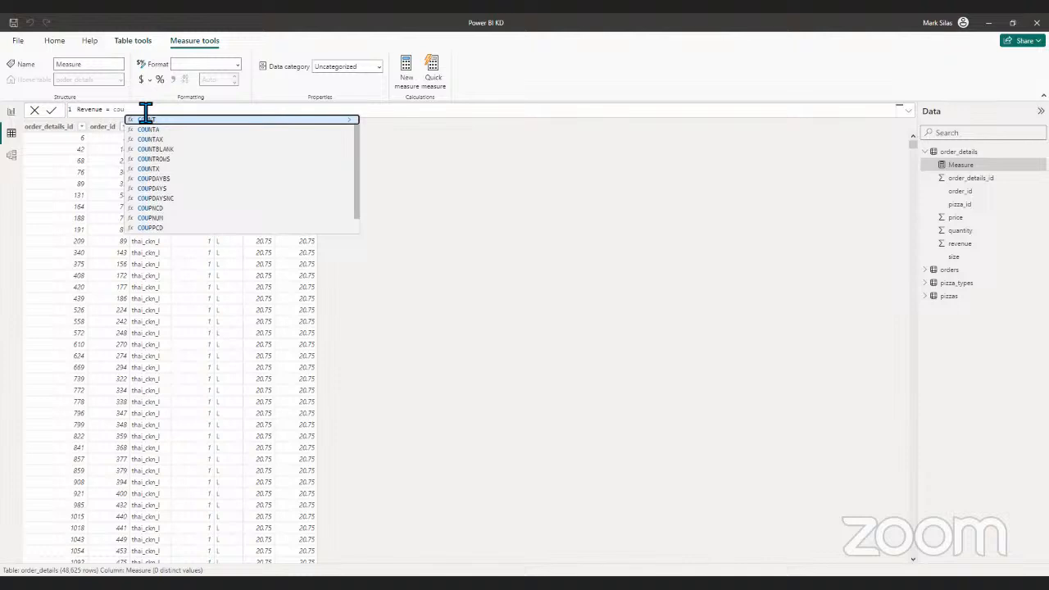
type("t")
key("BackSpace")
type("nt")
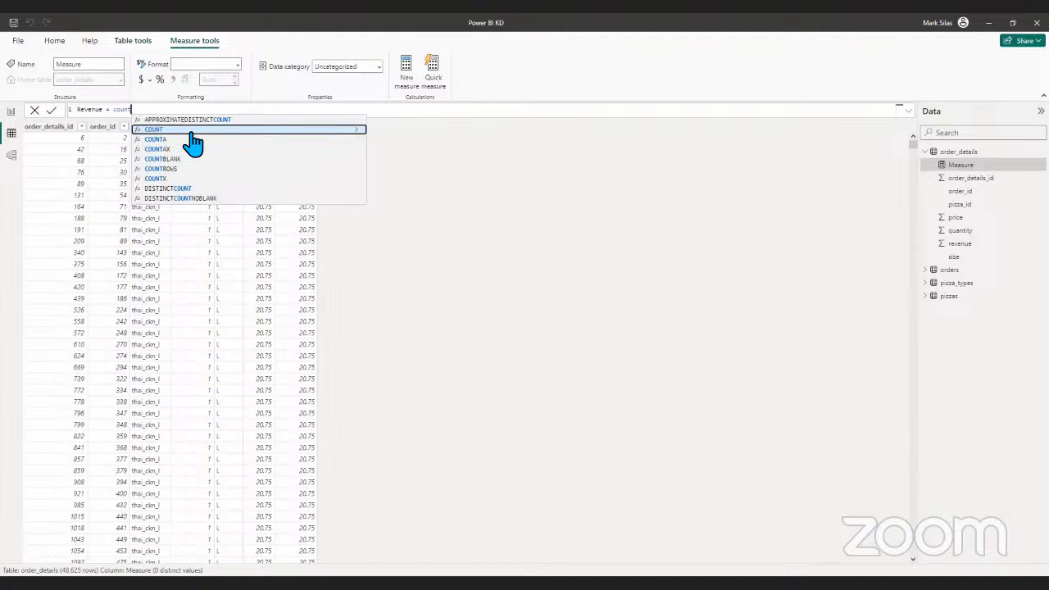
type("r")
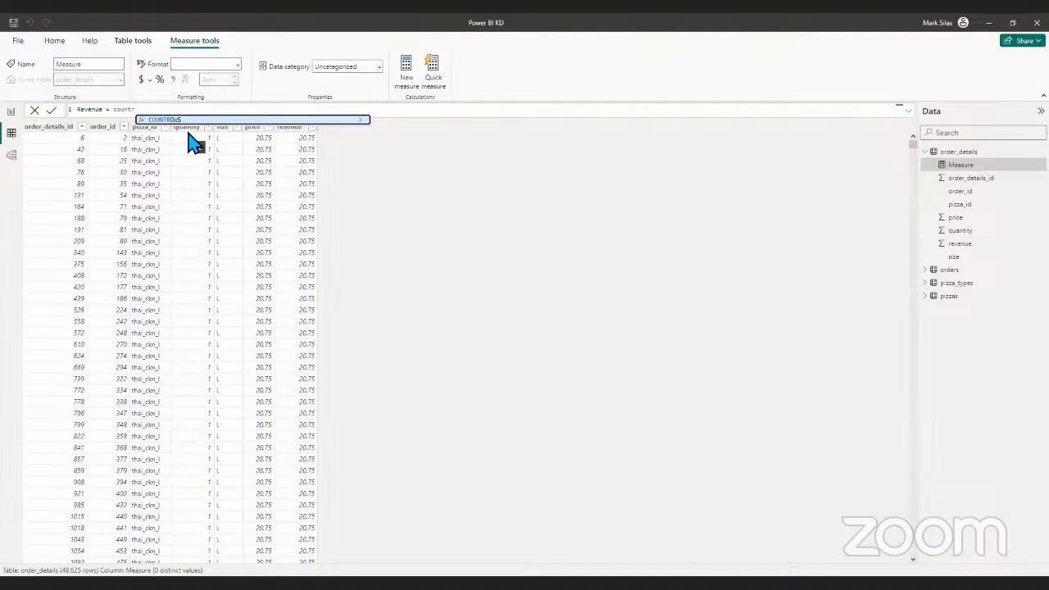
key("Tab")
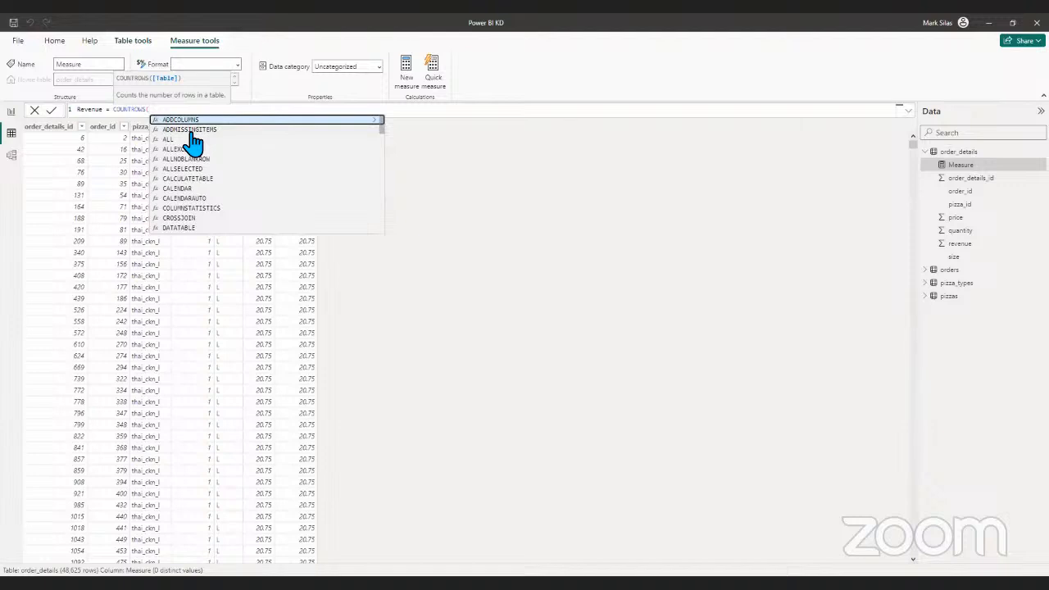
key("BackSpace")
key("BackSpace")
key("BackSpace")
key("BackSpace")
key("BackSpace")
key("BackSpace")
key("BackSpace")
key("BackSpace")
key("BackSpace")
key("BackSpace")
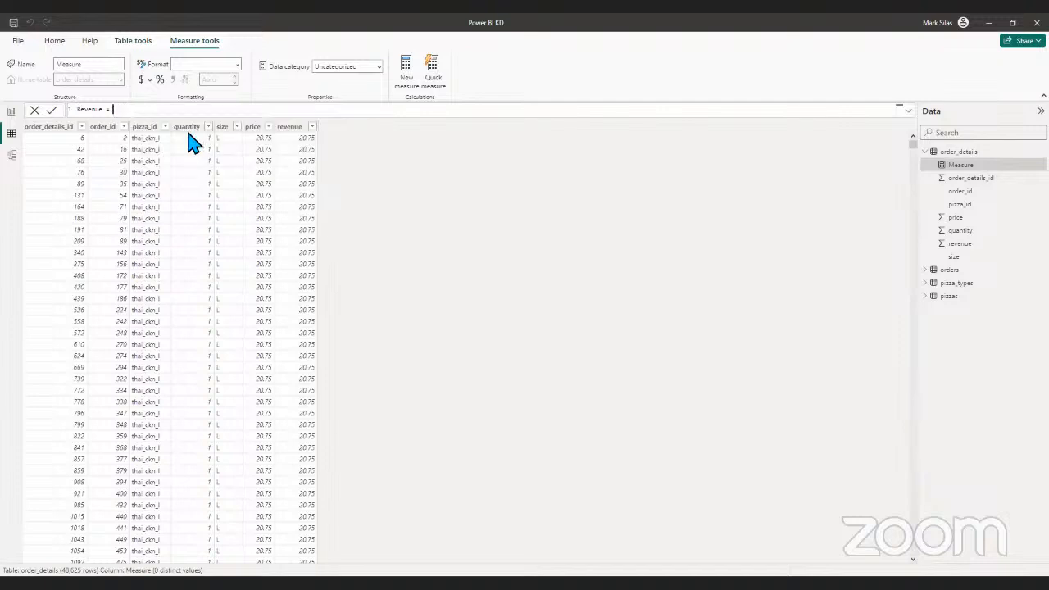
- Define the Revenue measure as the SUM of the order_details[revenue ] column
type("sum")
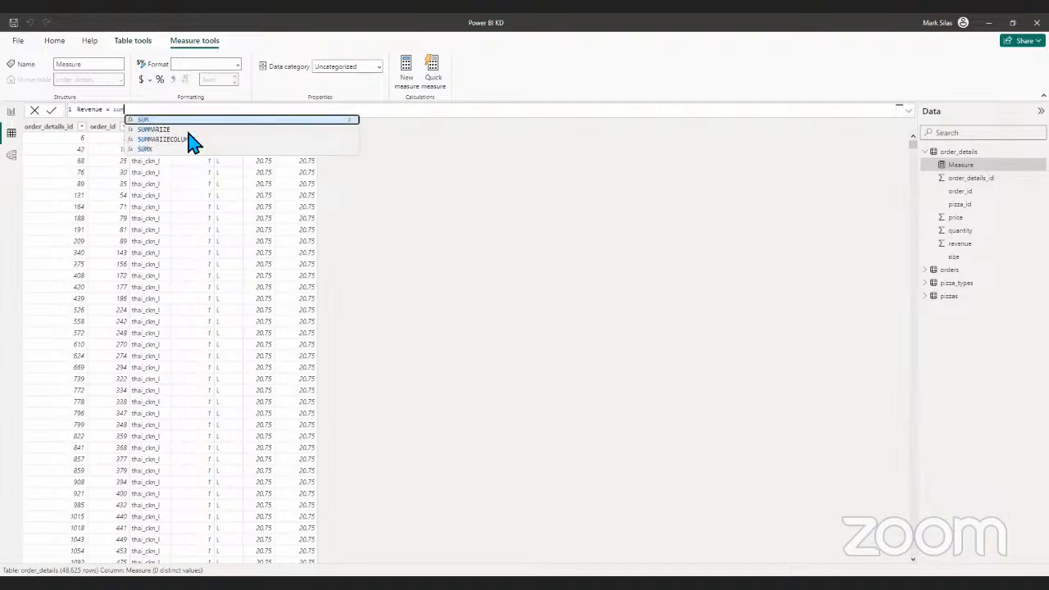
type("(")
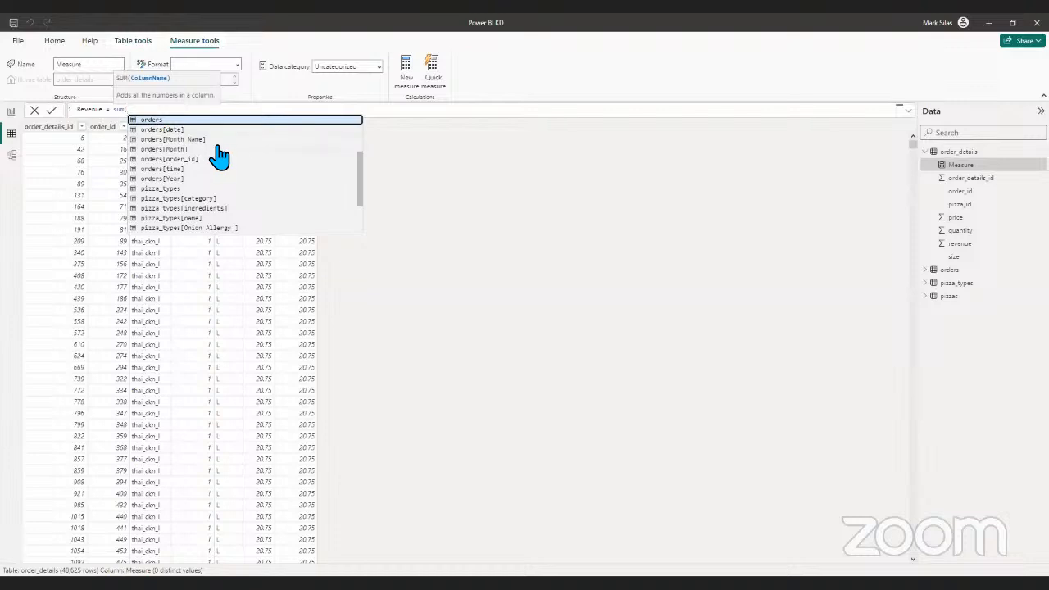
scroll(220, 200, "down", 2)
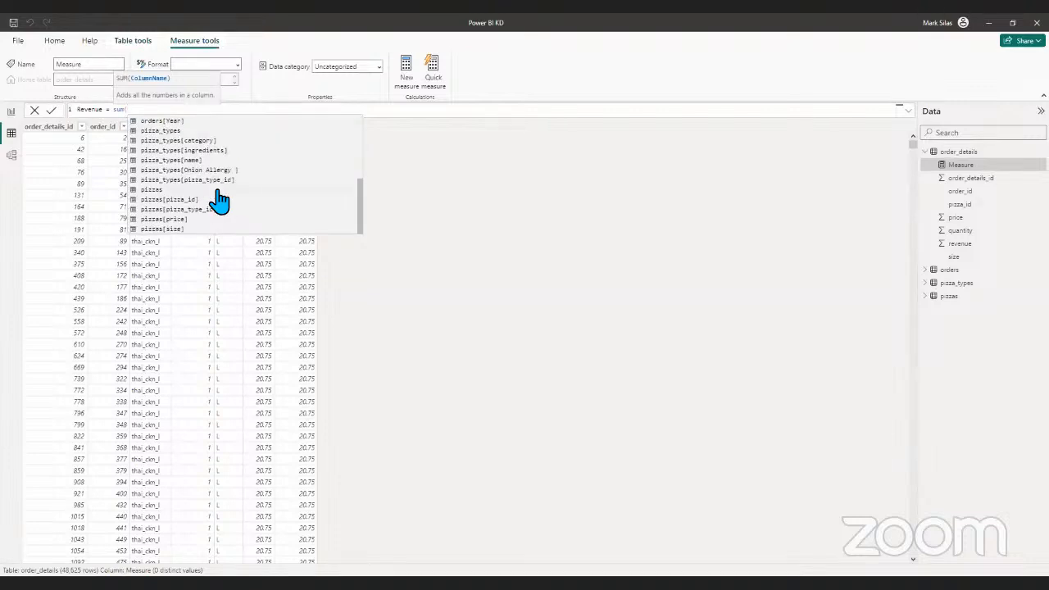
scroll(182, 225, "up", 2)
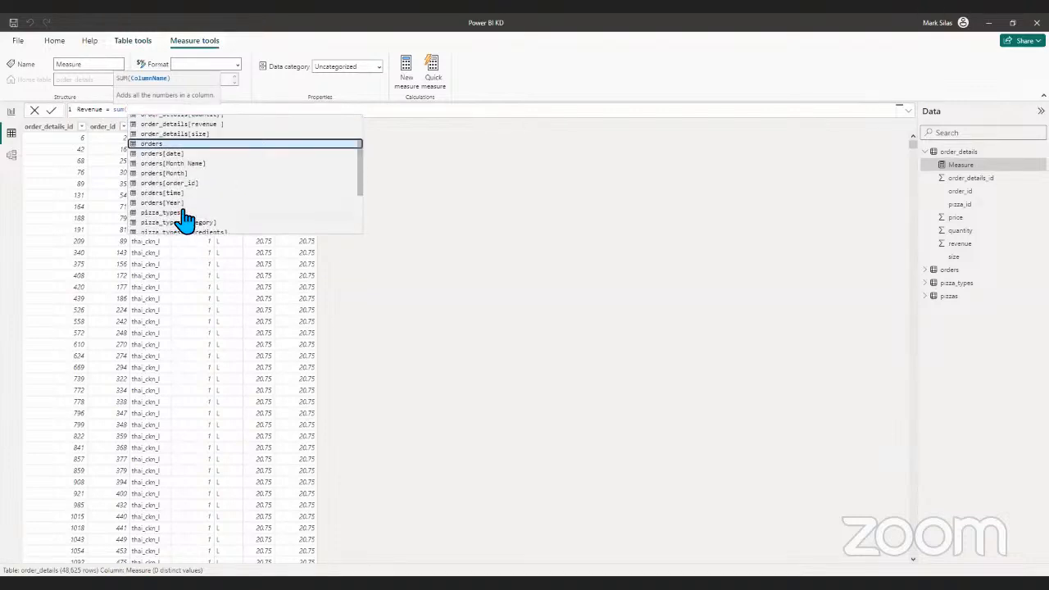
type("rev")
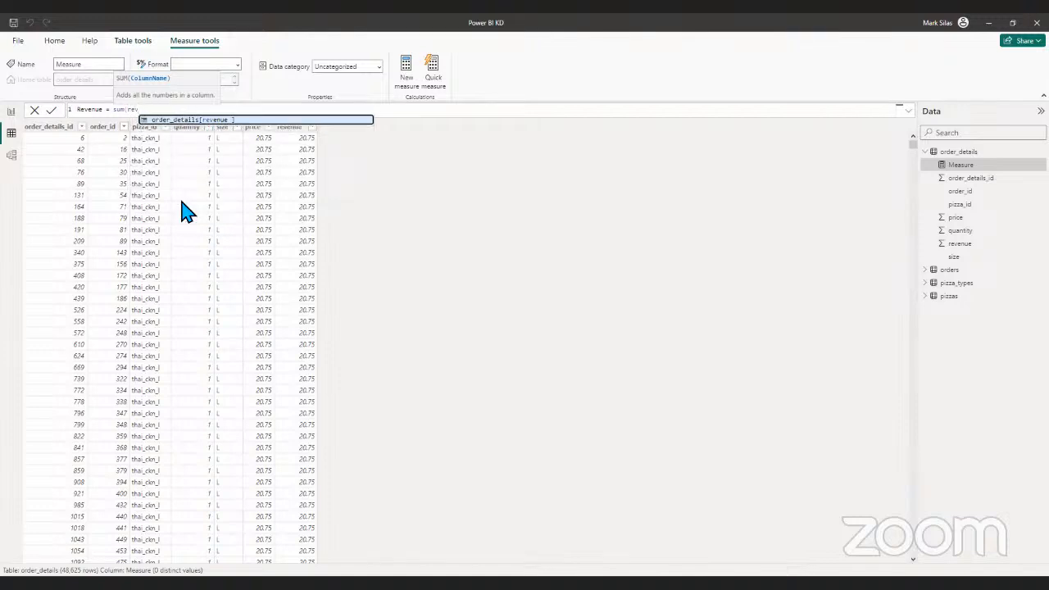
key("Tab")
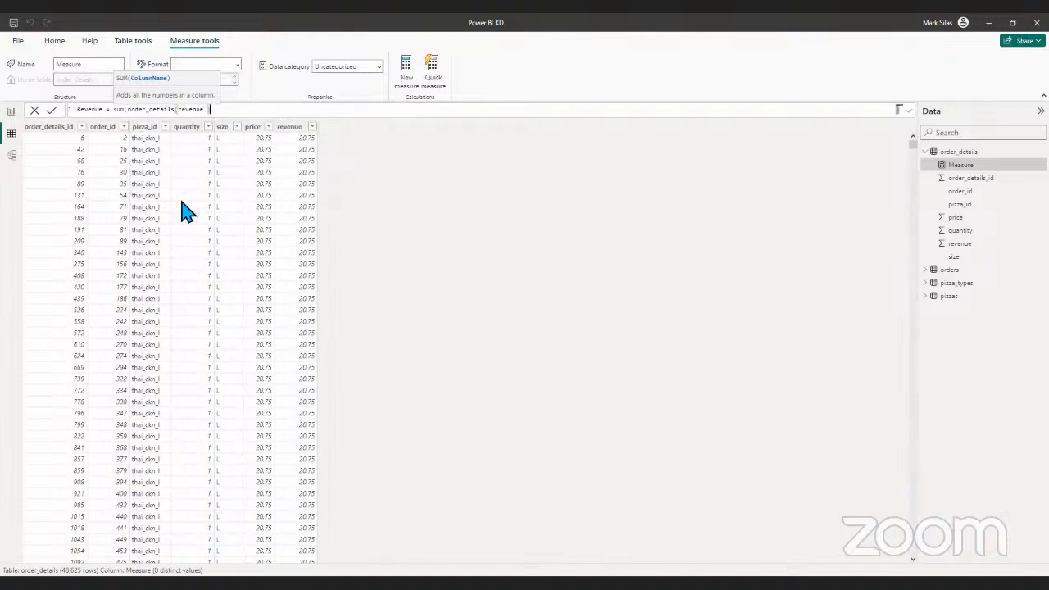
type(")")
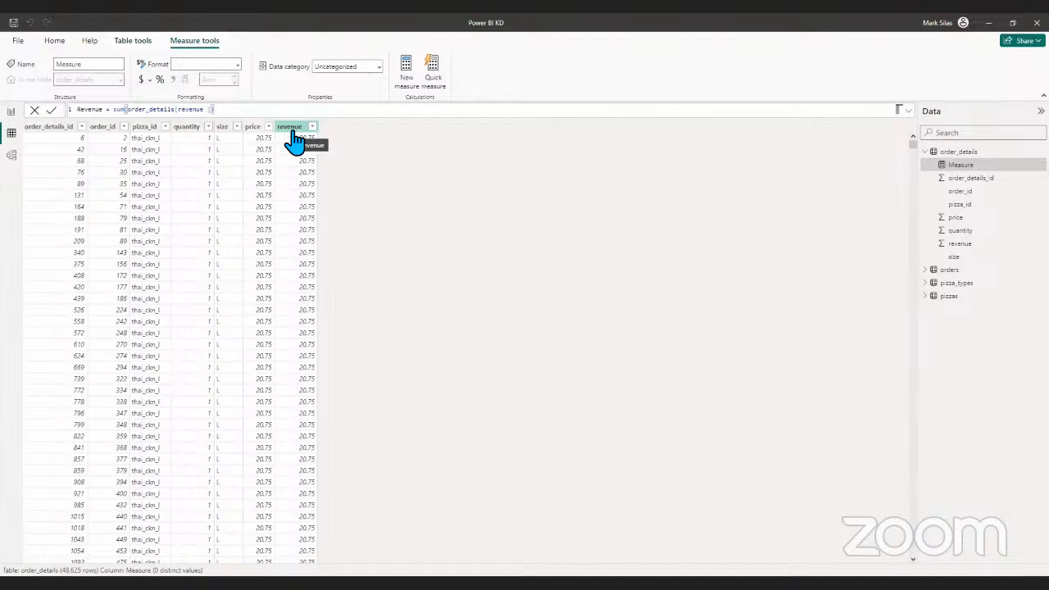
- Rename the measure in its formula to Total_Revenue and finish the formula
double_click(83, 109)
type("Total Revenue")
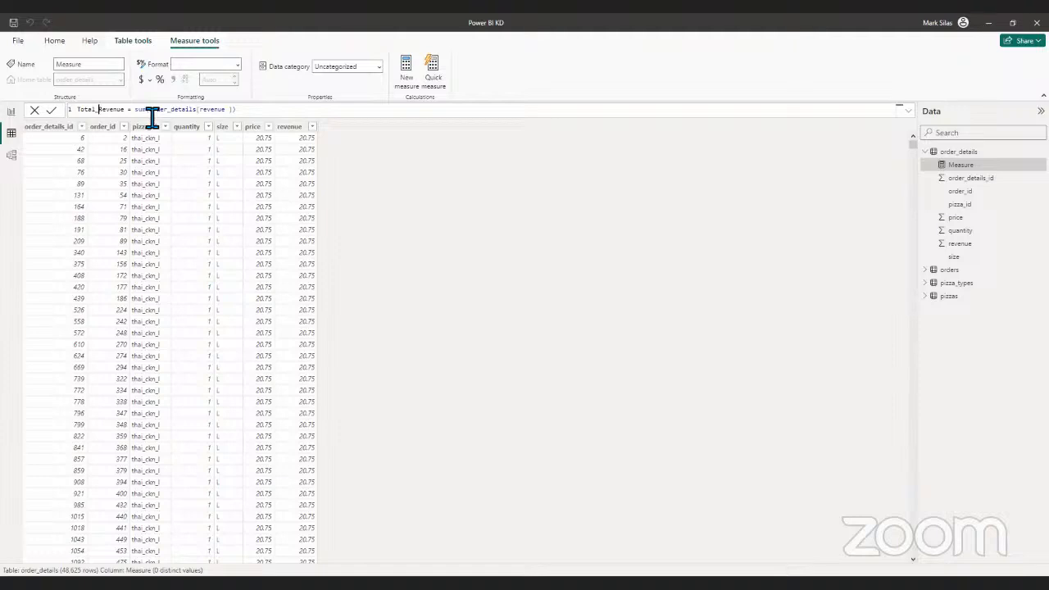
left_click(253, 115)
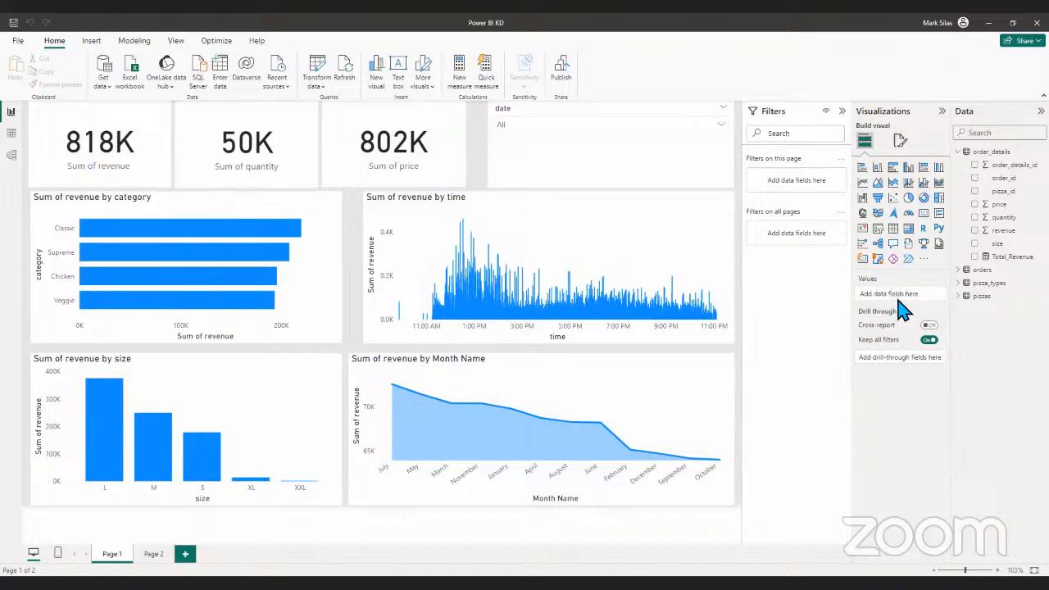
- Add a card visual showing Total_Revenue on Page 1 and move it over the revenue by time chart
left_click(131, 145)
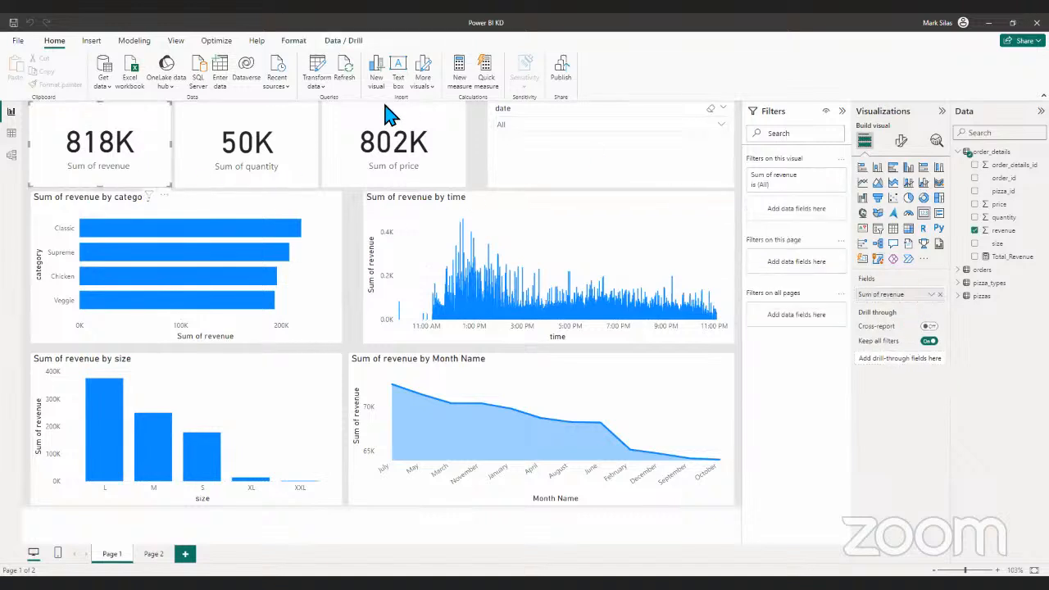
left_click(484, 185)
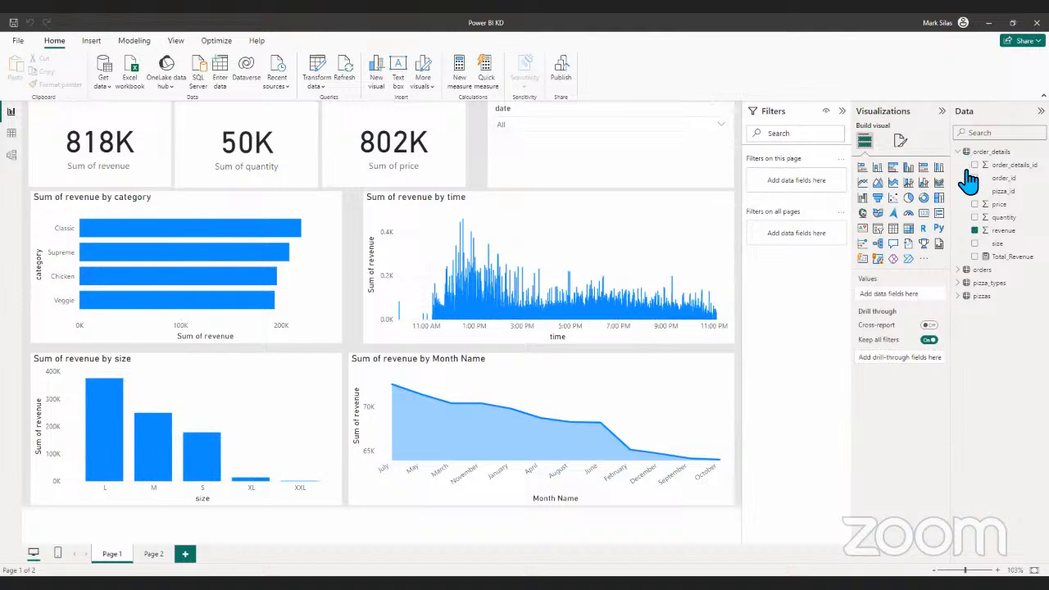
left_click(923, 216)
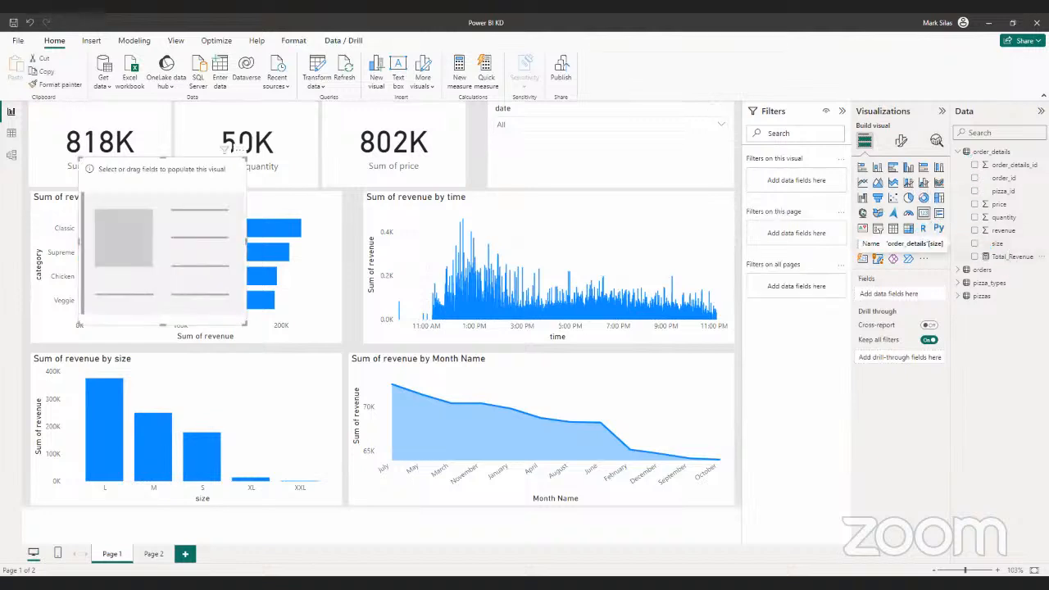
left_click(976, 258)
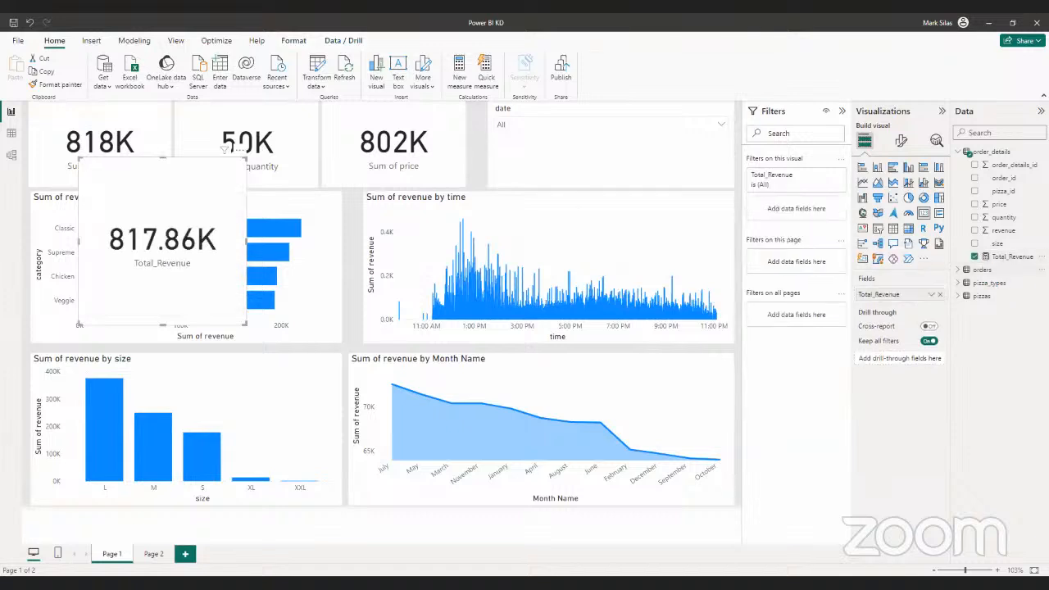
left_click_drag(195, 205, 507, 223)
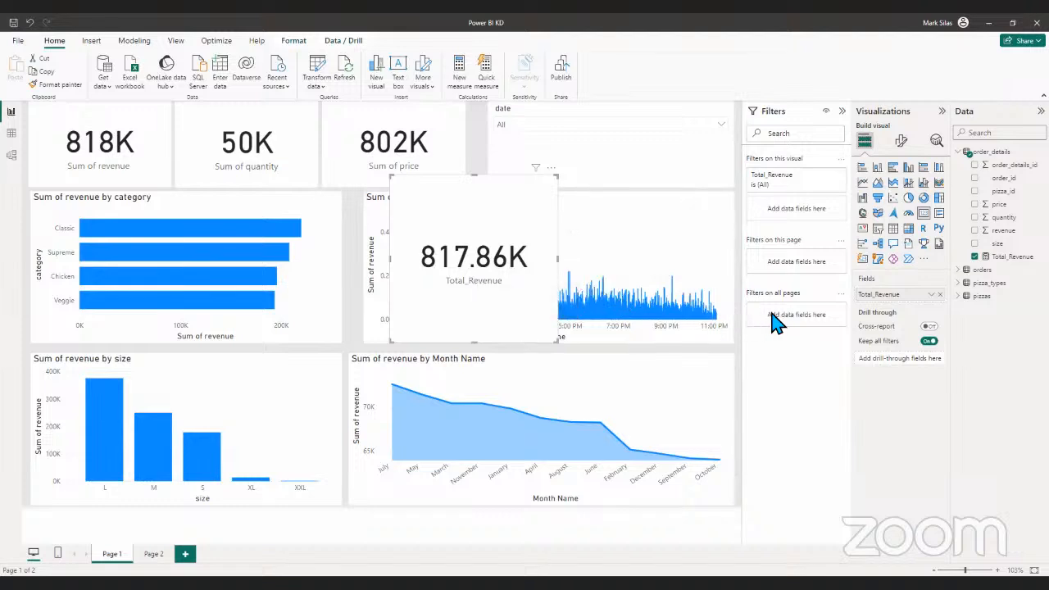
- Set the callout value of the Total_Revenue card to 0 decimal places
left_click(903, 143)
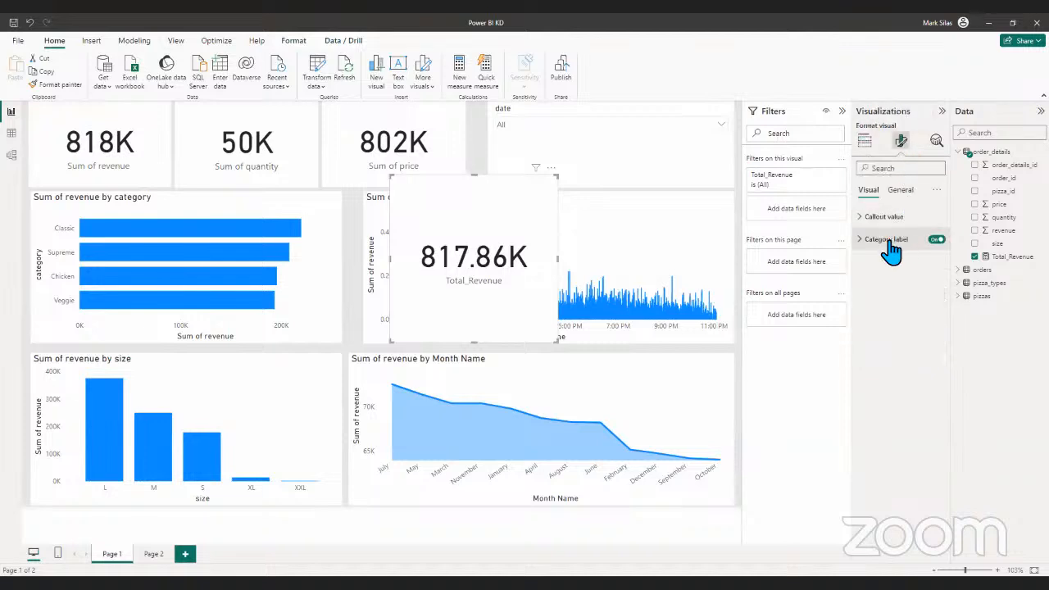
left_click(861, 217)
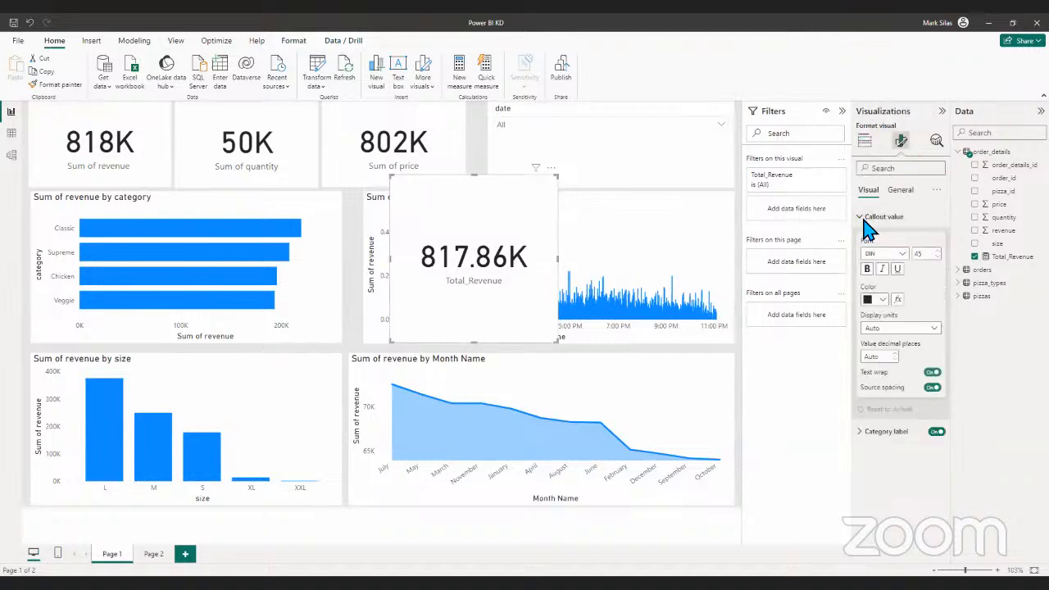
left_click(890, 358)
type("0")
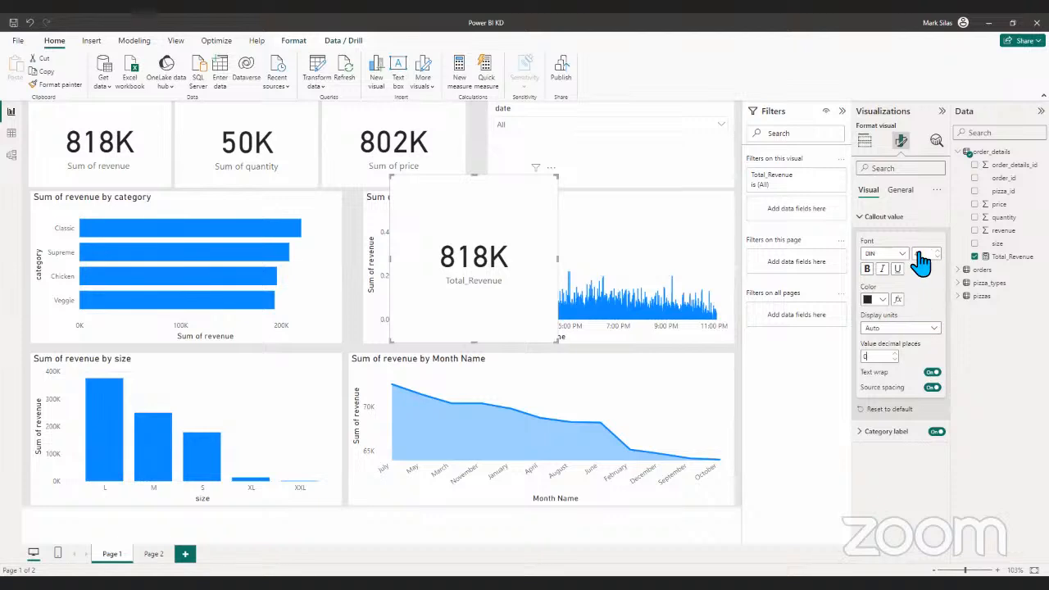
left_click(871, 220)
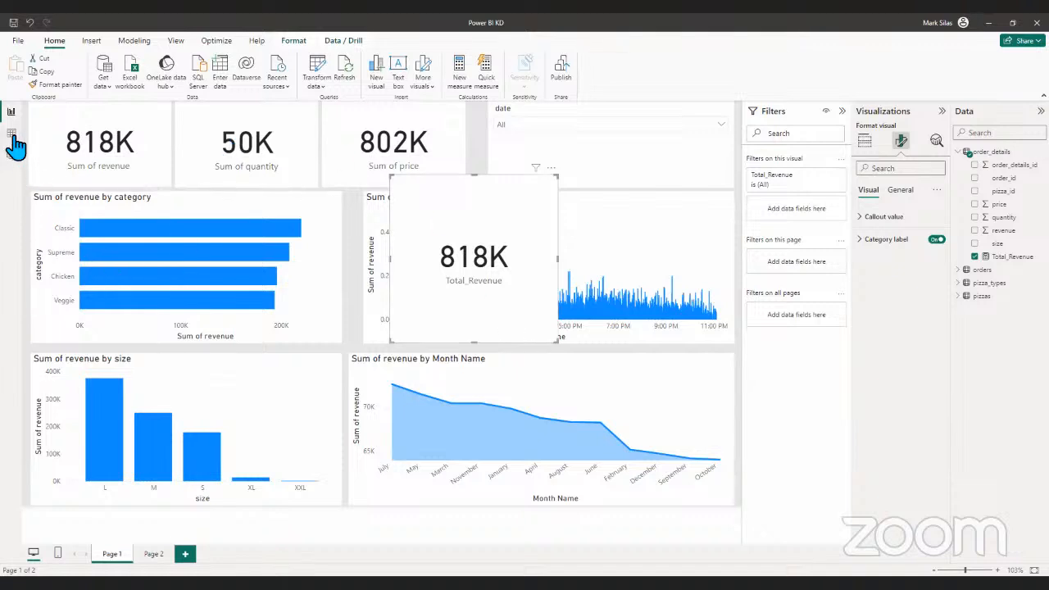
- Remove the revenue field from the Sum of revenue card and add it back
left_click(98, 125)
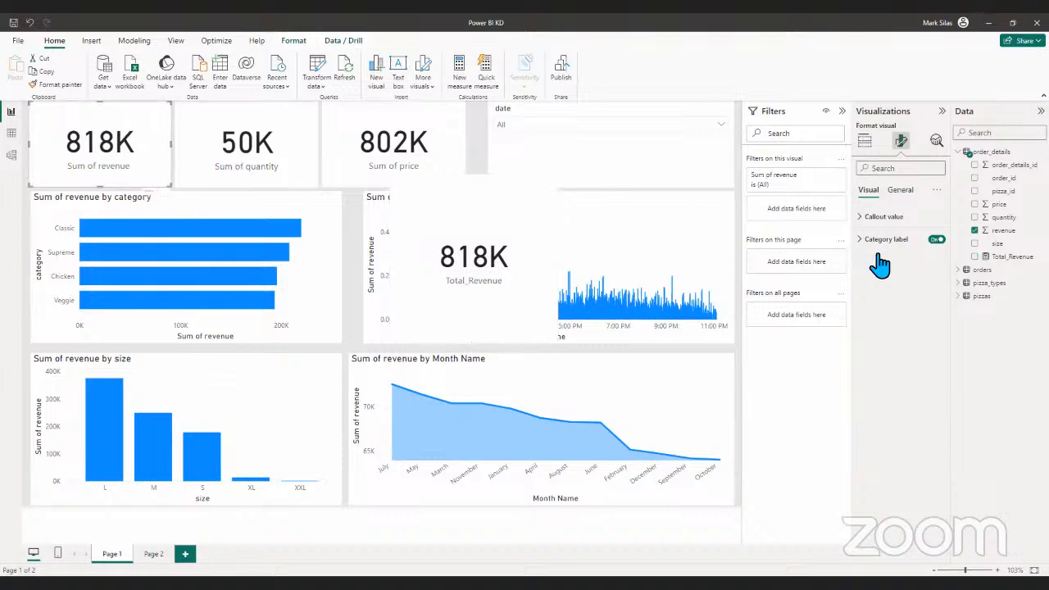
left_click(865, 141)
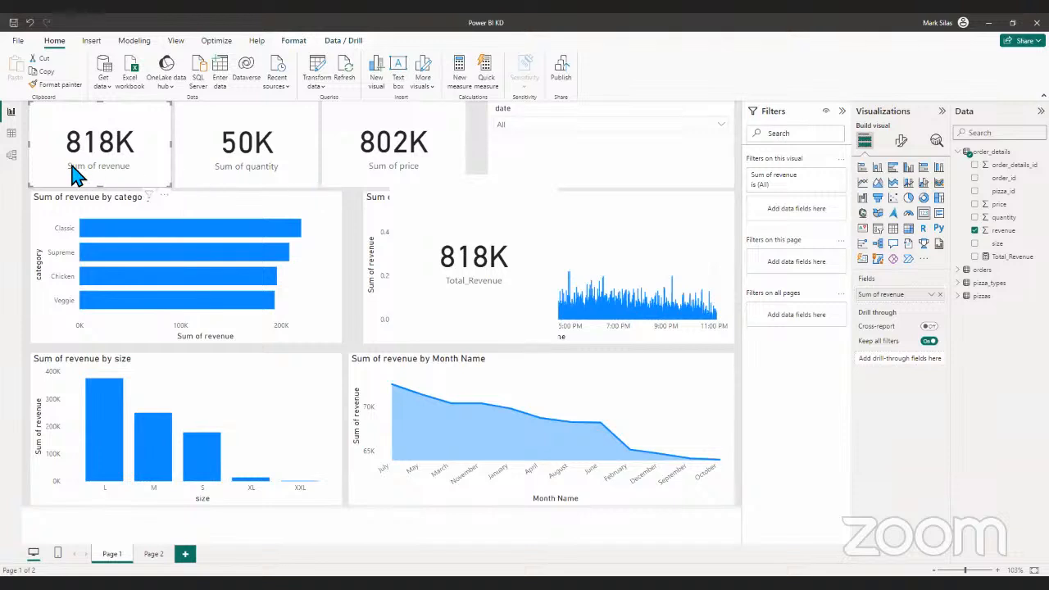
left_click(941, 296)
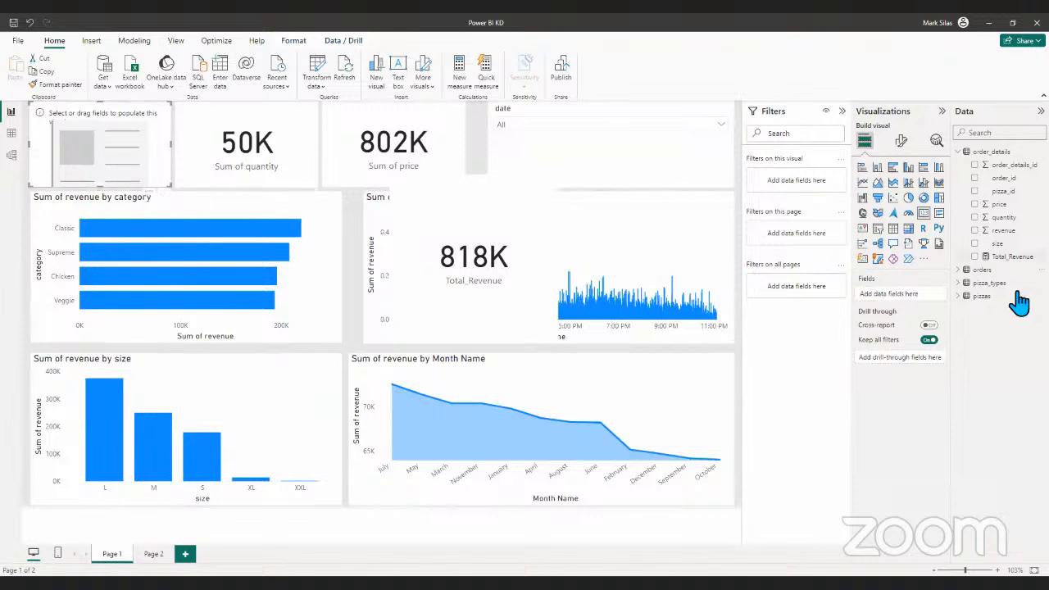
left_click(975, 232)
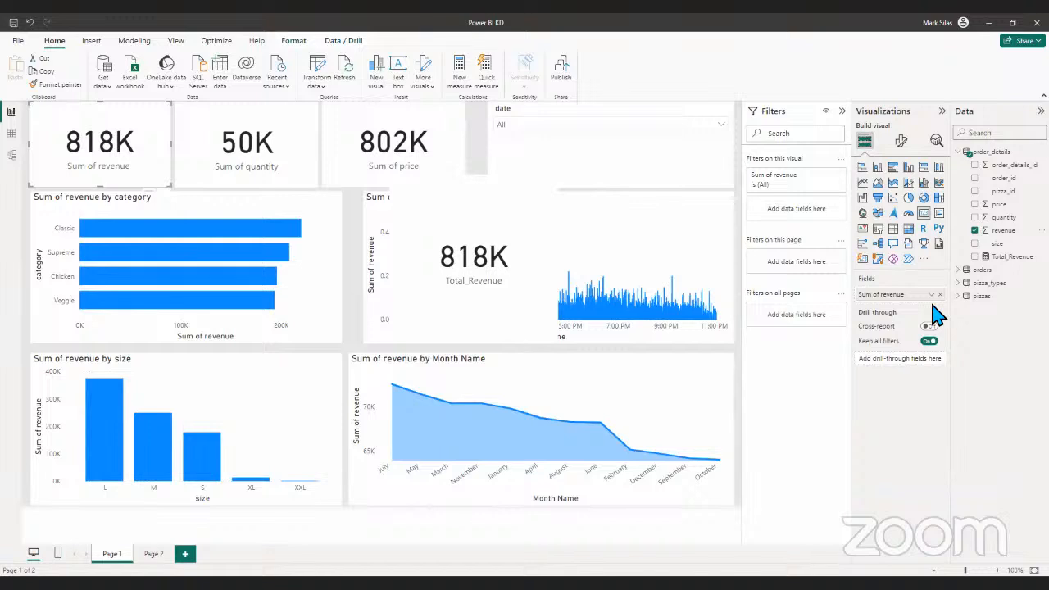
- Delete the Sum of revenue card from Page 1
left_click(496, 296)
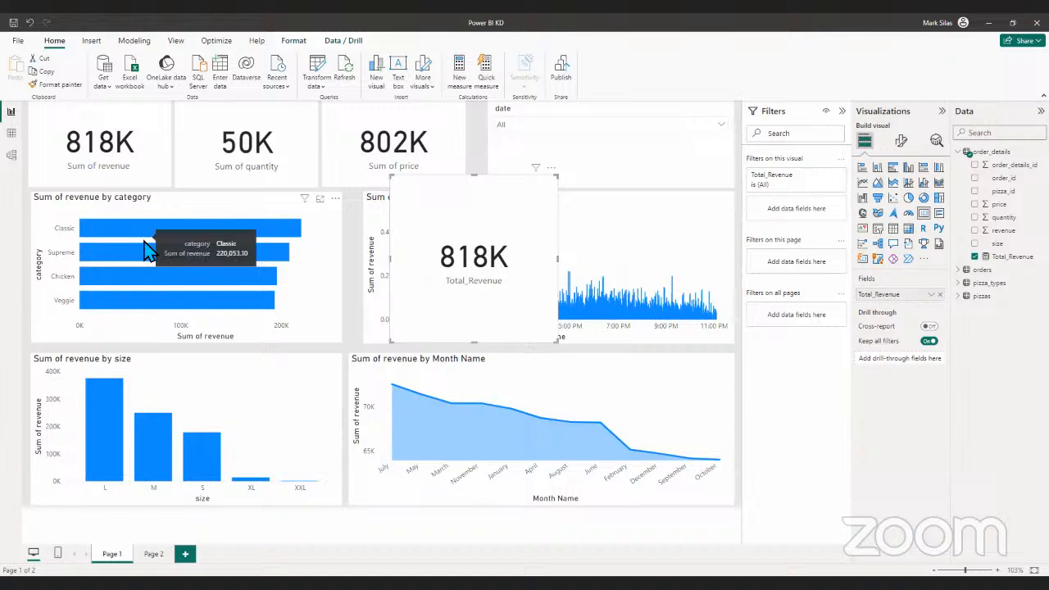
mouse_move(145, 248)
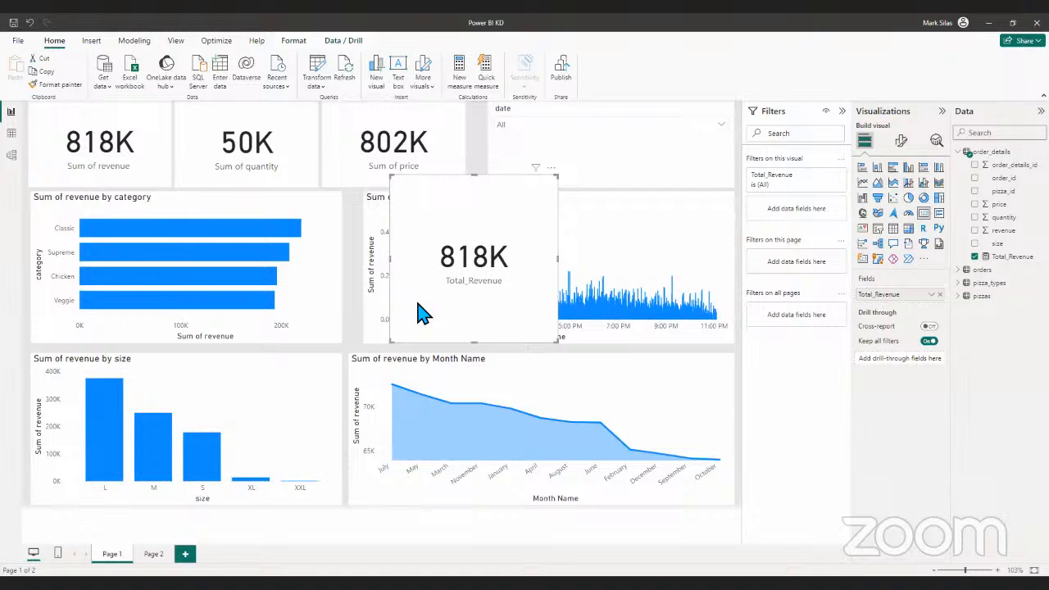
left_click(149, 168)
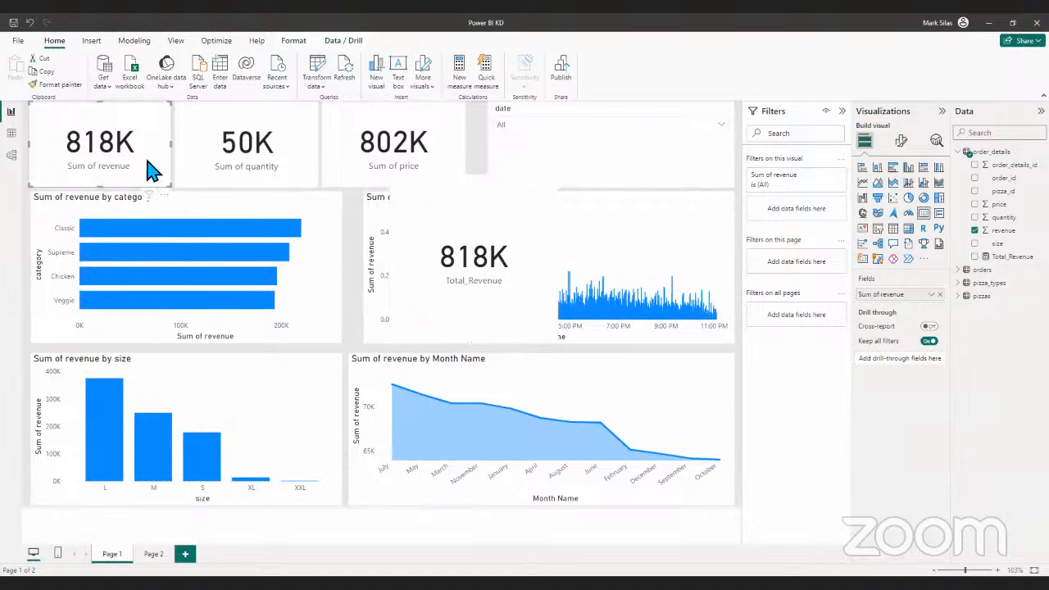
key("Delete")
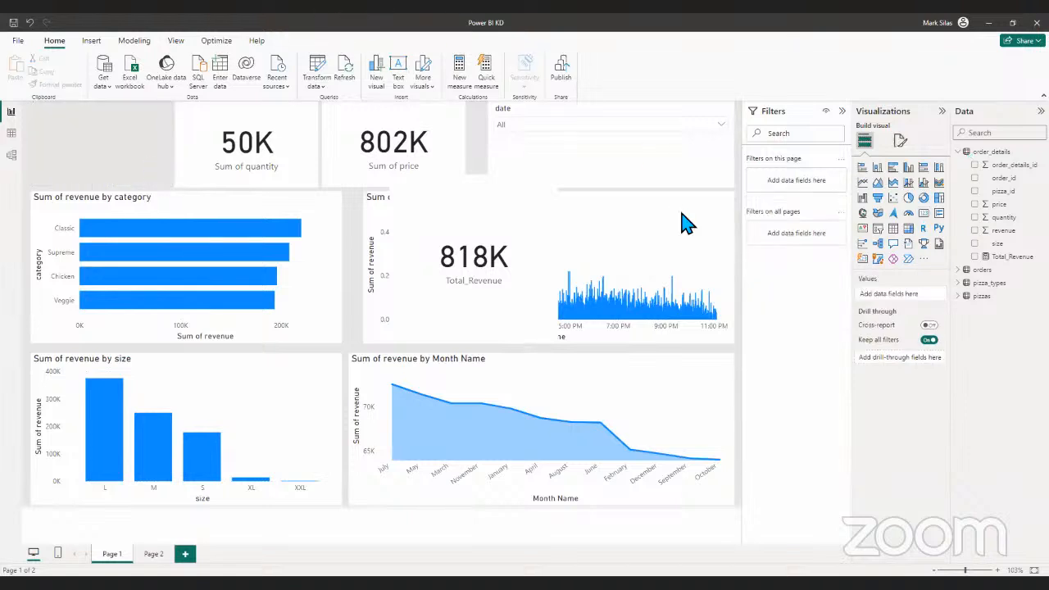
- Move the Total_Revenue card into the space beside the Sum of quantity card and shrink it to fit the card row
left_click_drag(467, 206, 99, 138)
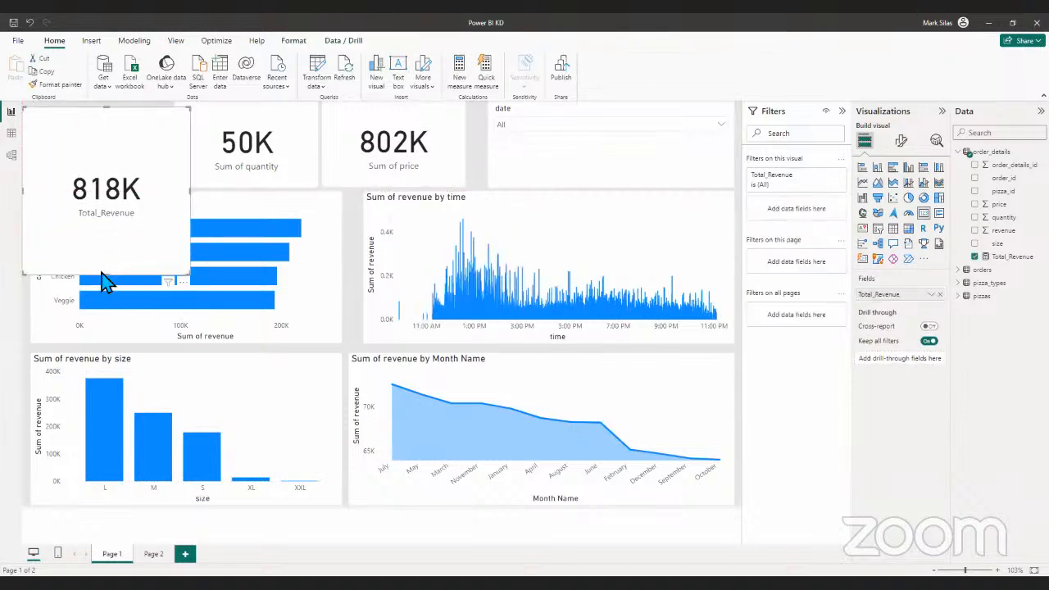
left_click_drag(106, 274, 107, 178)
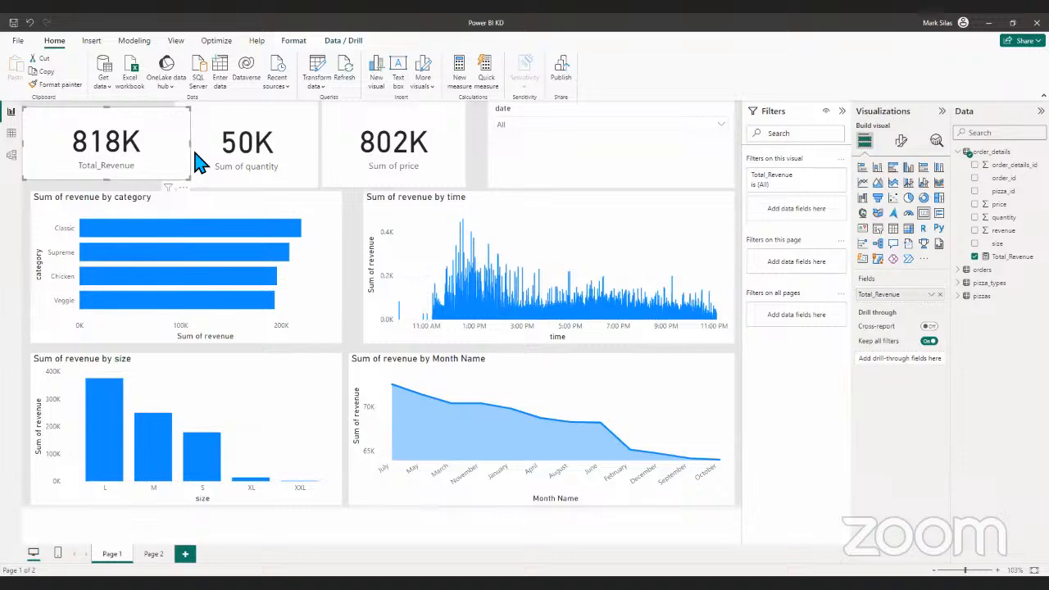
left_click_drag(195, 145, 172, 149)
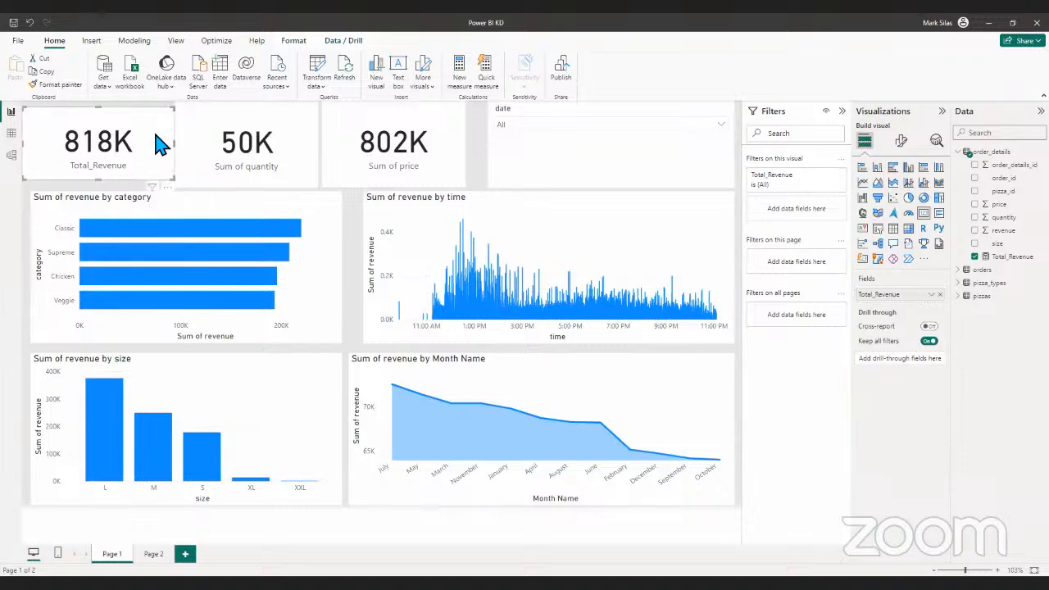
- Replace the Total_Revenue card with a copy of the Sum of quantity card that shows the Total_Revenue measure instead
key("Delete")
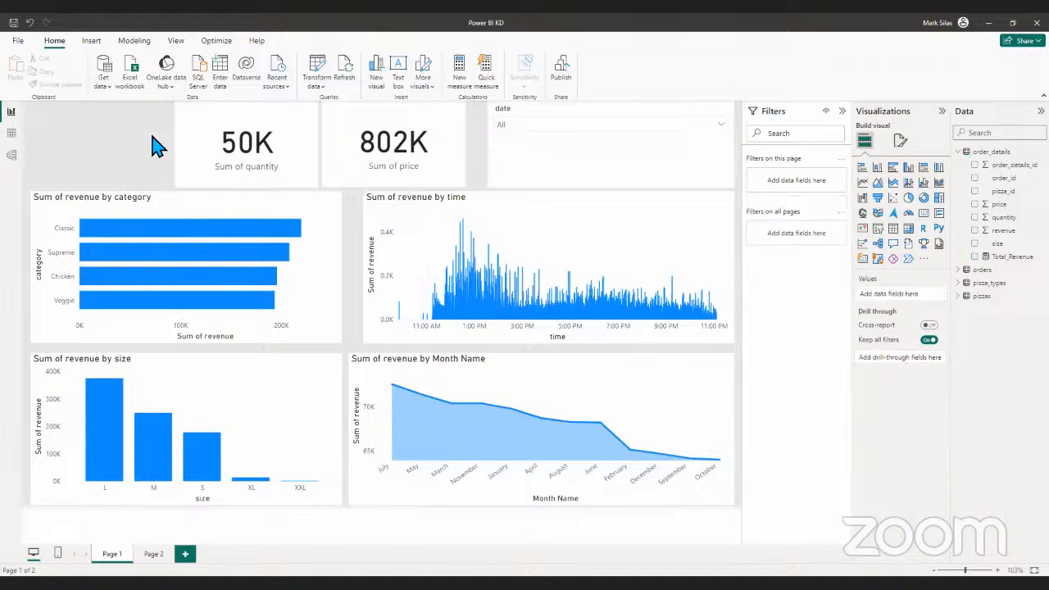
left_click(212, 123)
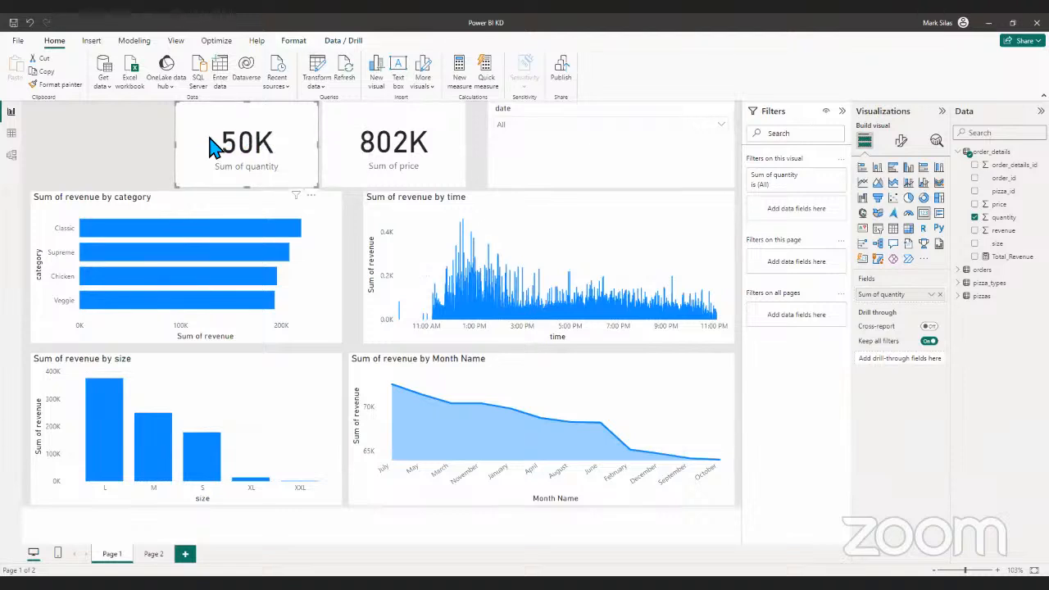
mouse_move(215, 144)
left_mouse_down()
mouse_move(187, 138)
mouse_move(230, 148)
mouse_move(215, 146)
left_mouse_up()
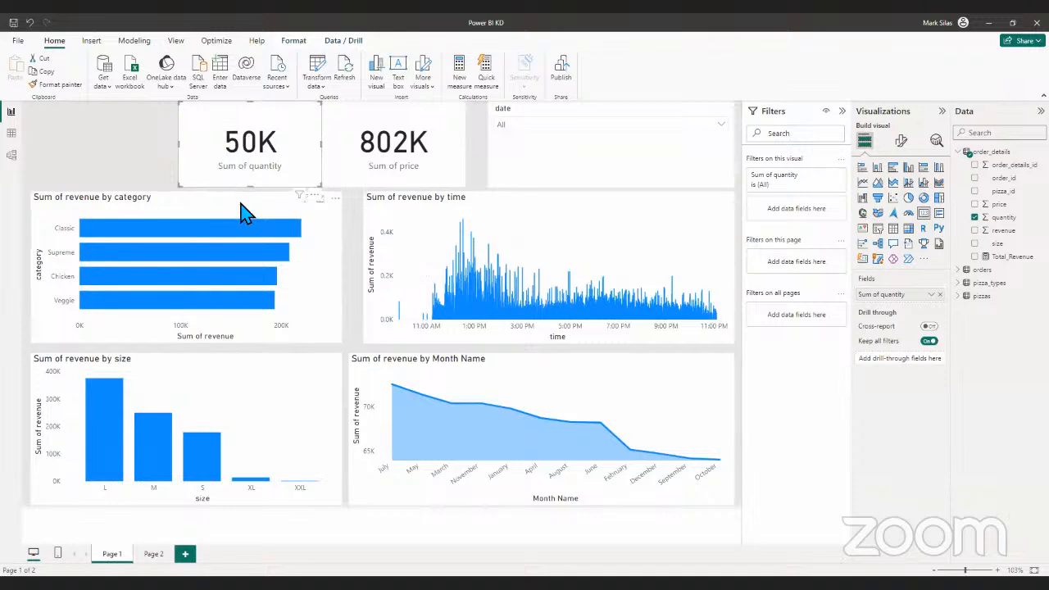
left_click_drag(262, 142, 258, 142)
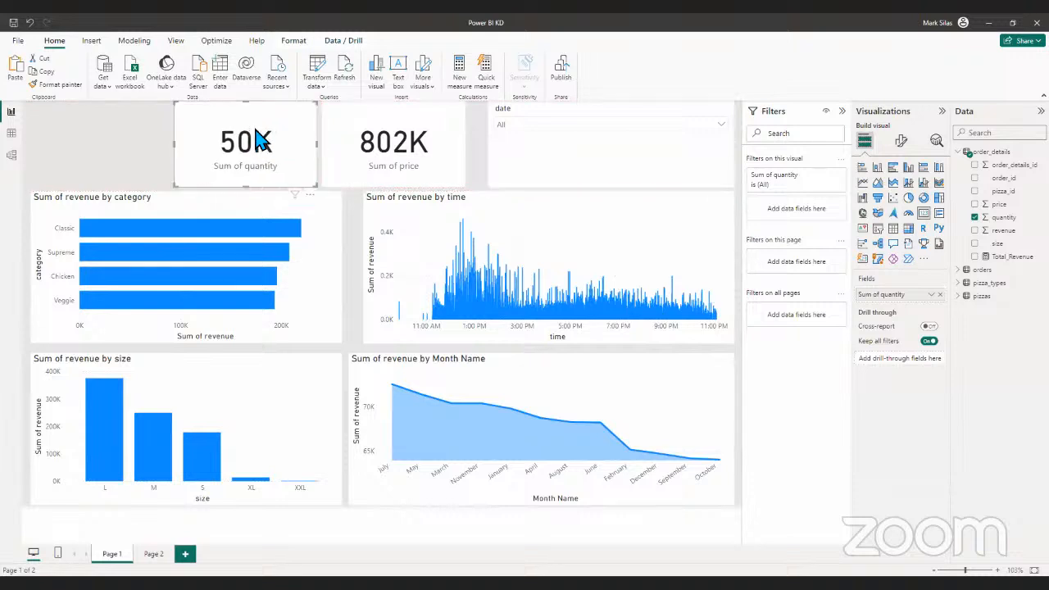
left_click(134, 142)
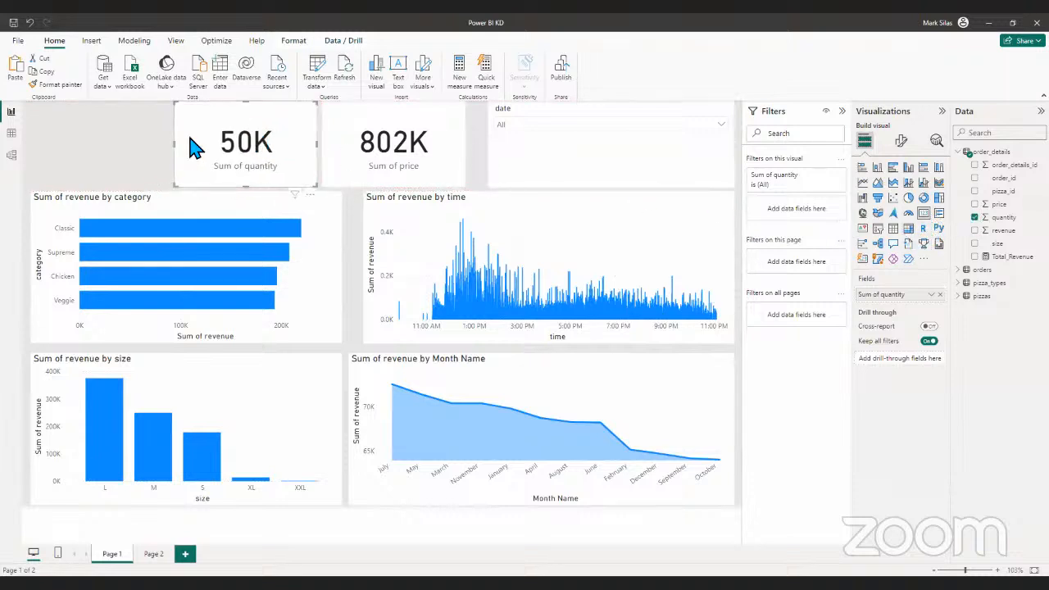
left_click(298, 154)
left_click(133, 159)
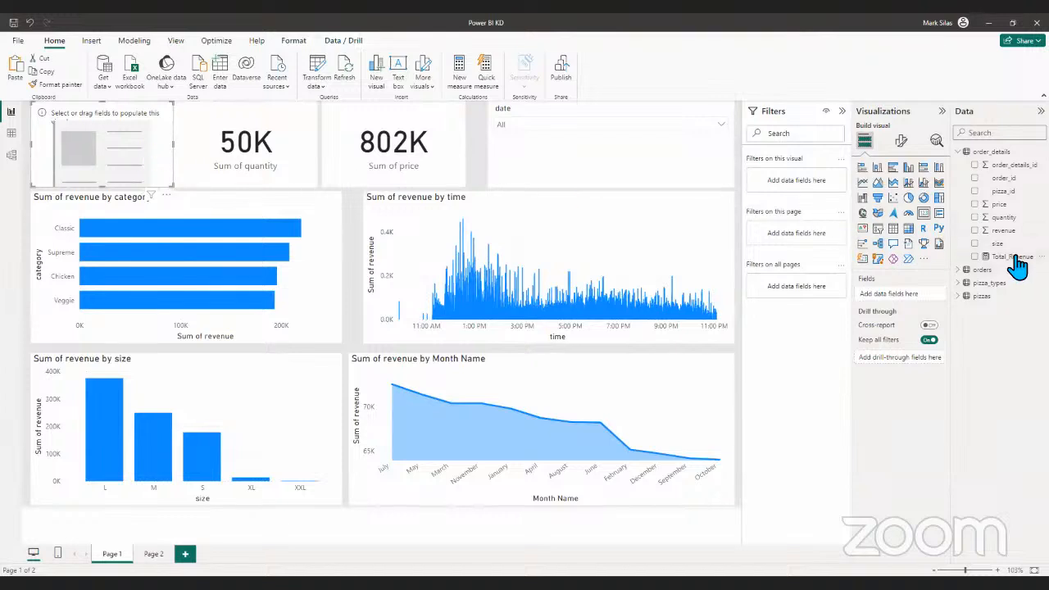
left_click_drag(953, 275, 140, 122)
- Format the copied Total_Revenue card's callout value with 0 decimal places
left_click(901, 141)
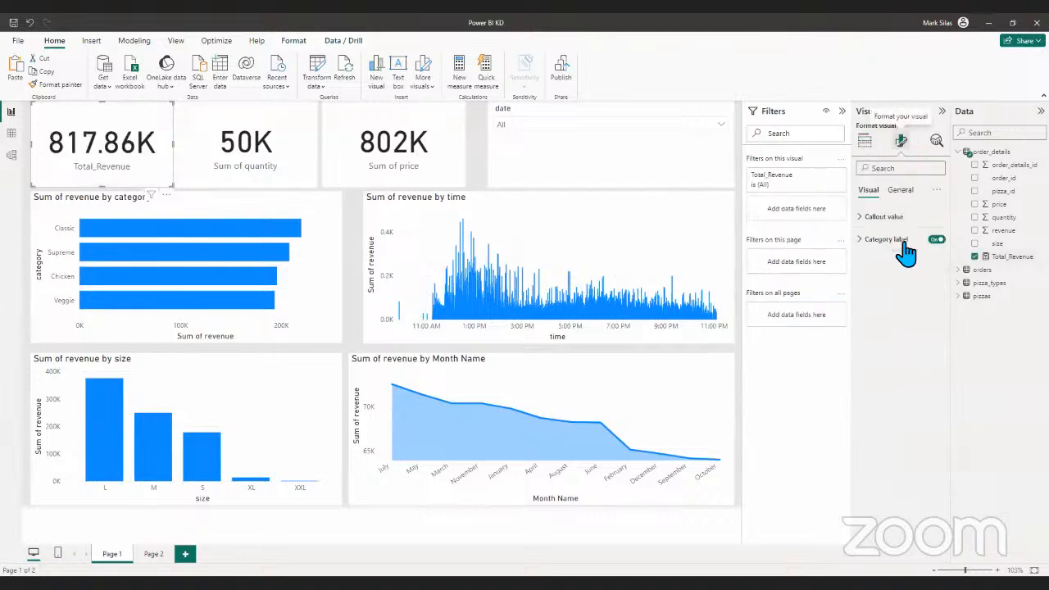
left_click(874, 217)
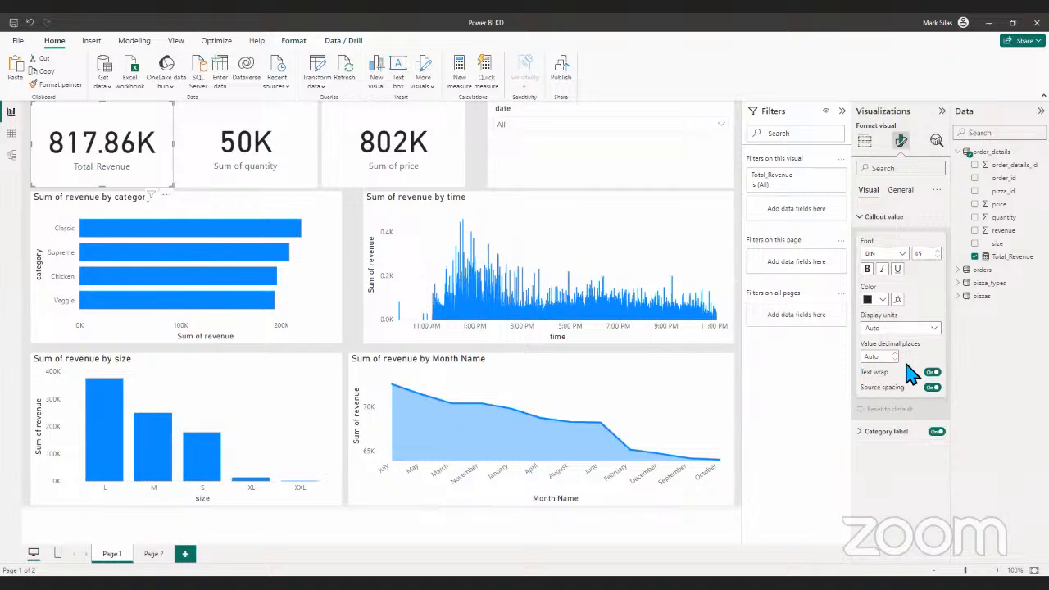
left_click(882, 358)
type("0")
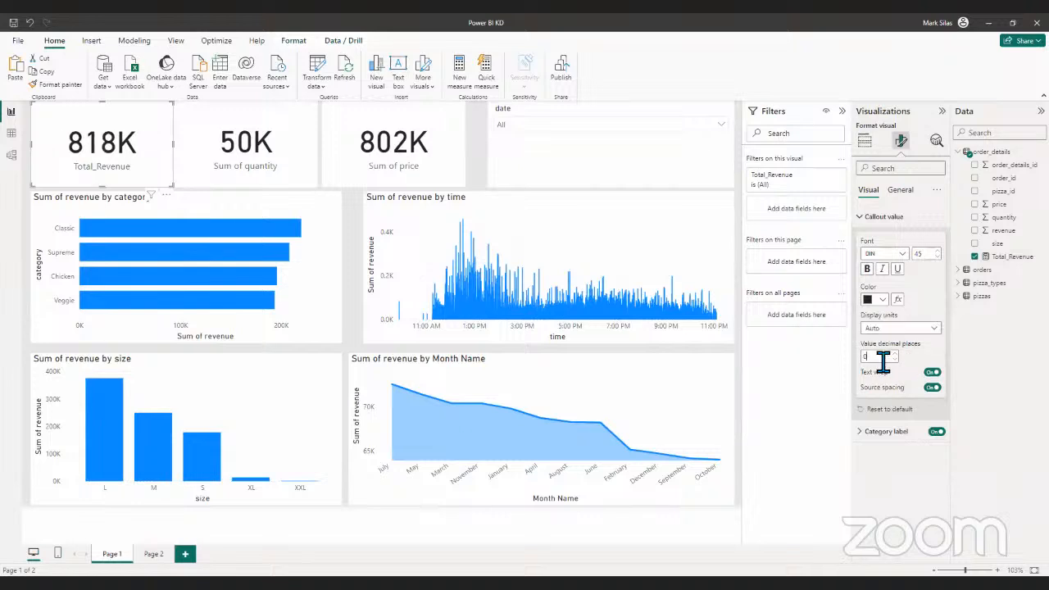
left_click(478, 162)
left_click(287, 179)
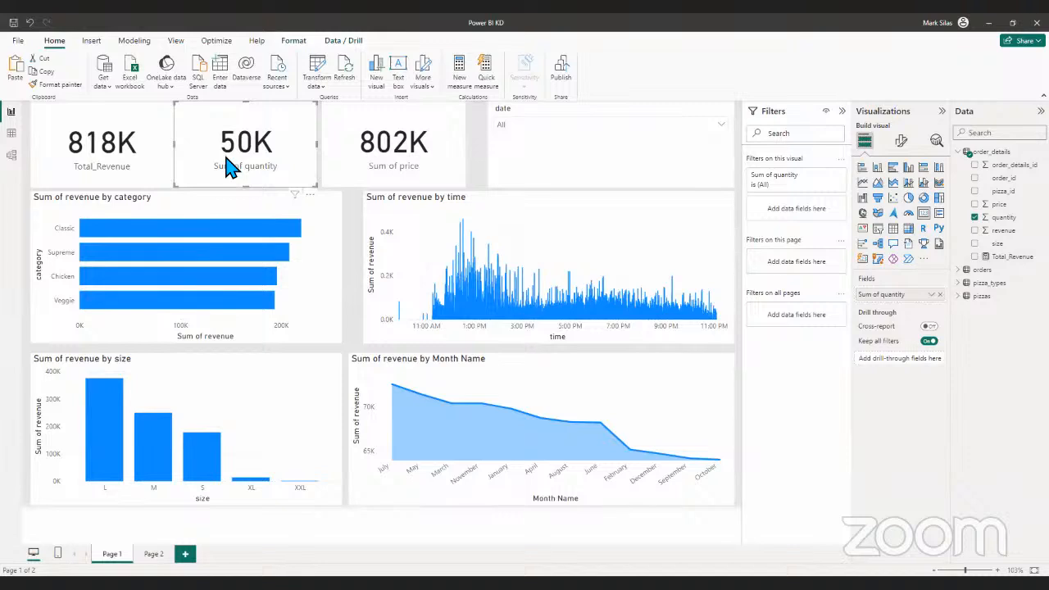
left_click(12, 133)
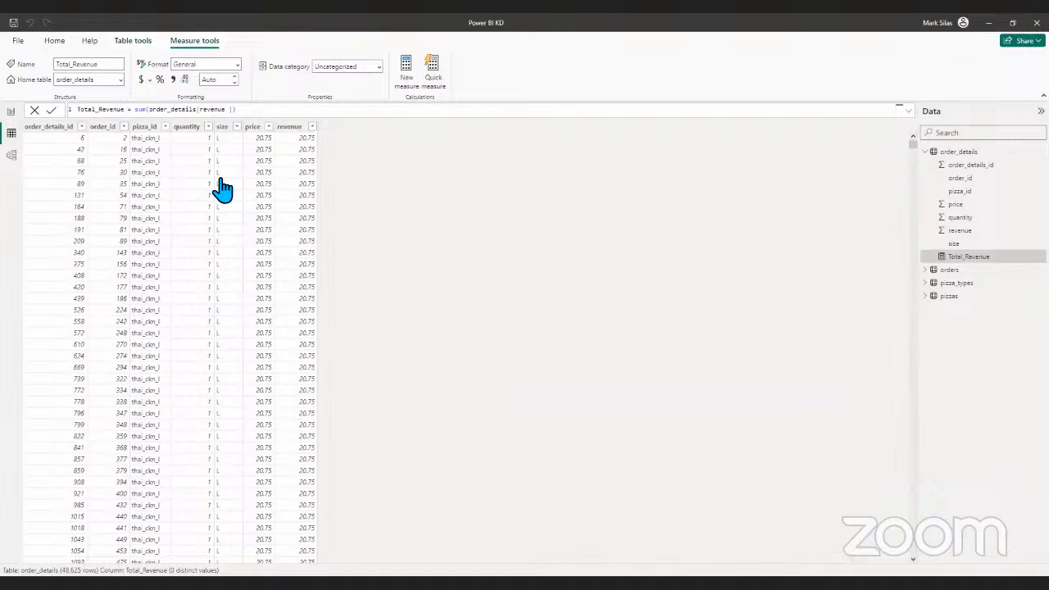
left_click(11, 113)
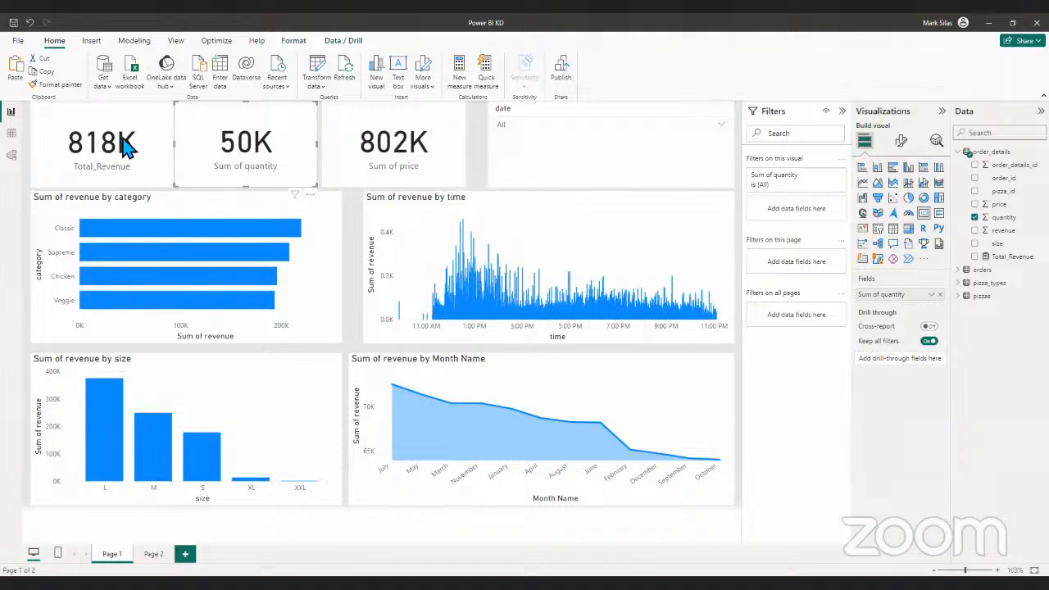
left_click(11, 133)
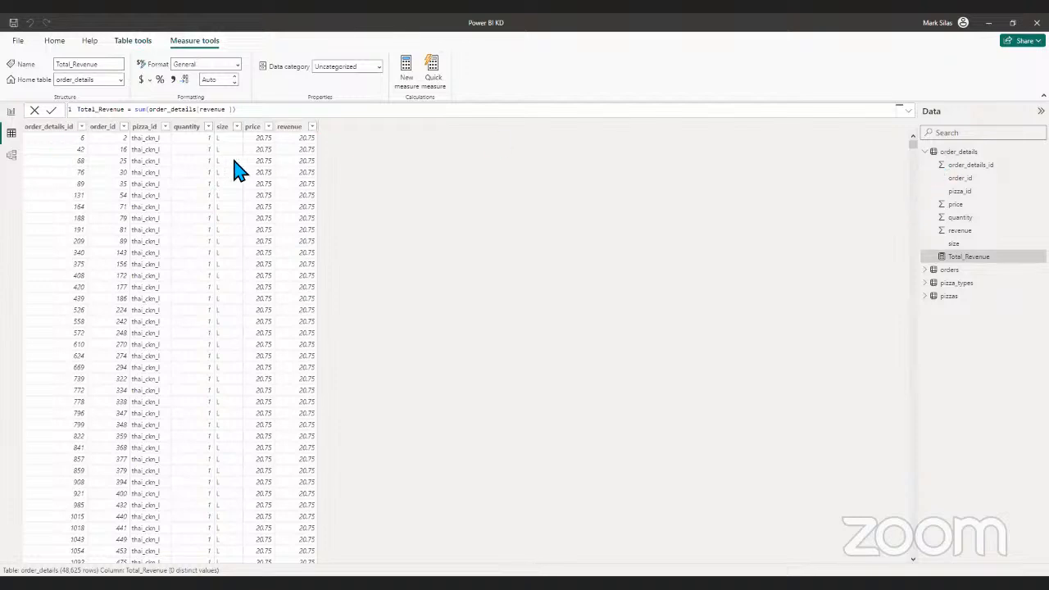
left_click(12, 113)
left_click(14, 135)
left_click(11, 113)
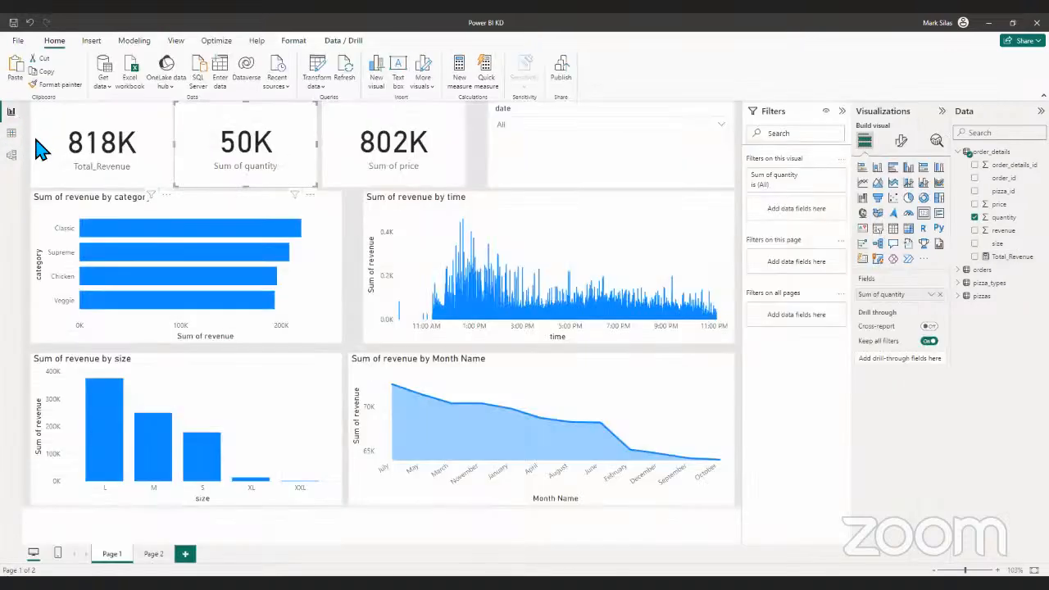
- Add a new measure to the order_details table in the table view
left_click(12, 134)
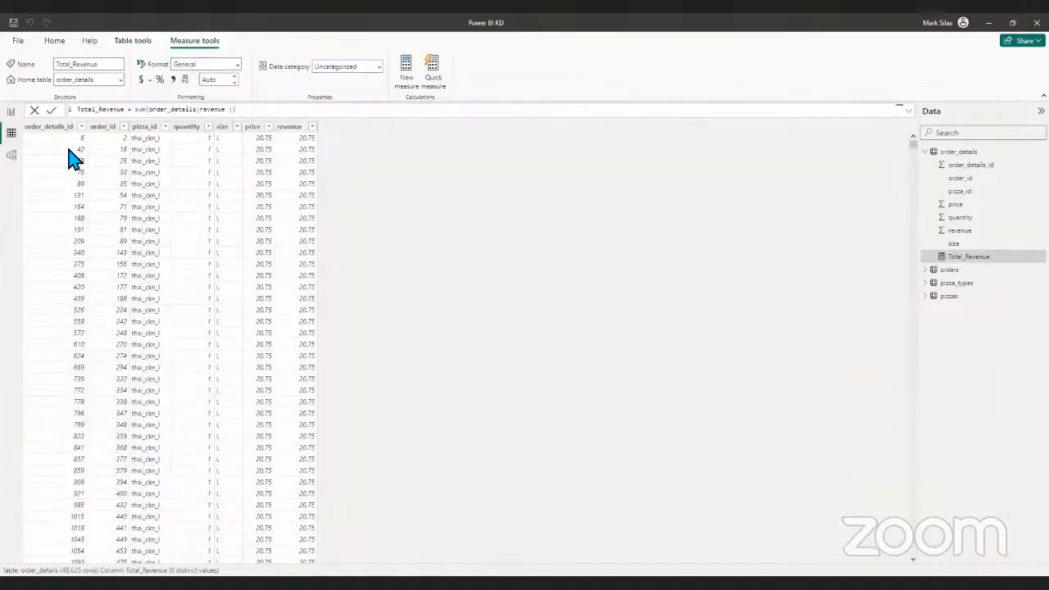
left_click(939, 152)
left_click(926, 152)
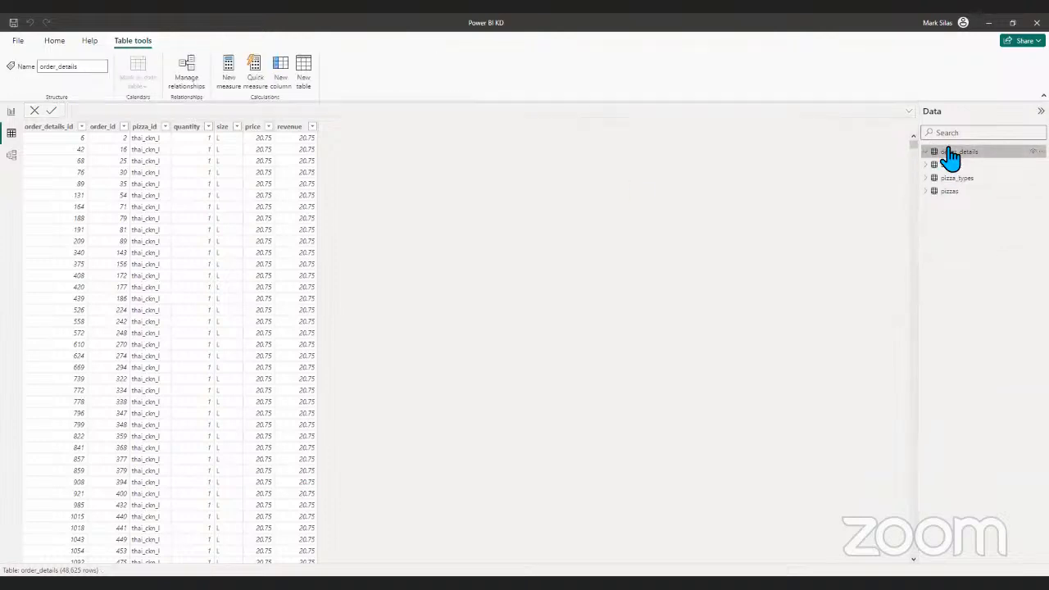
left_click(928, 165)
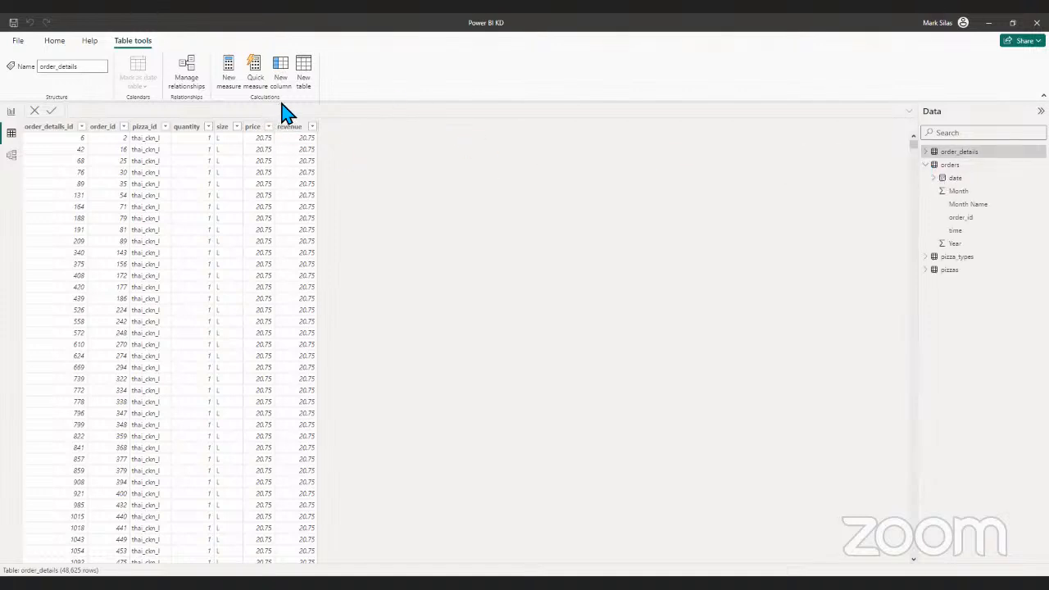
left_click(234, 78)
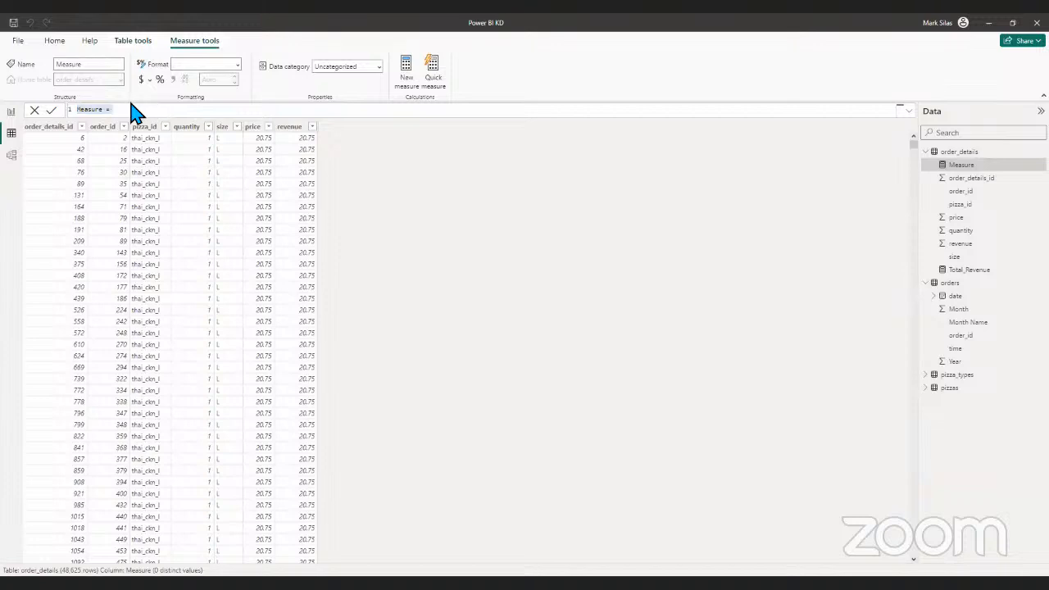
- Define the new measure as Total_quantity = sum(order_details[quantity])
left_click(133, 113)
key("Left")
key("Left")
type("sum")
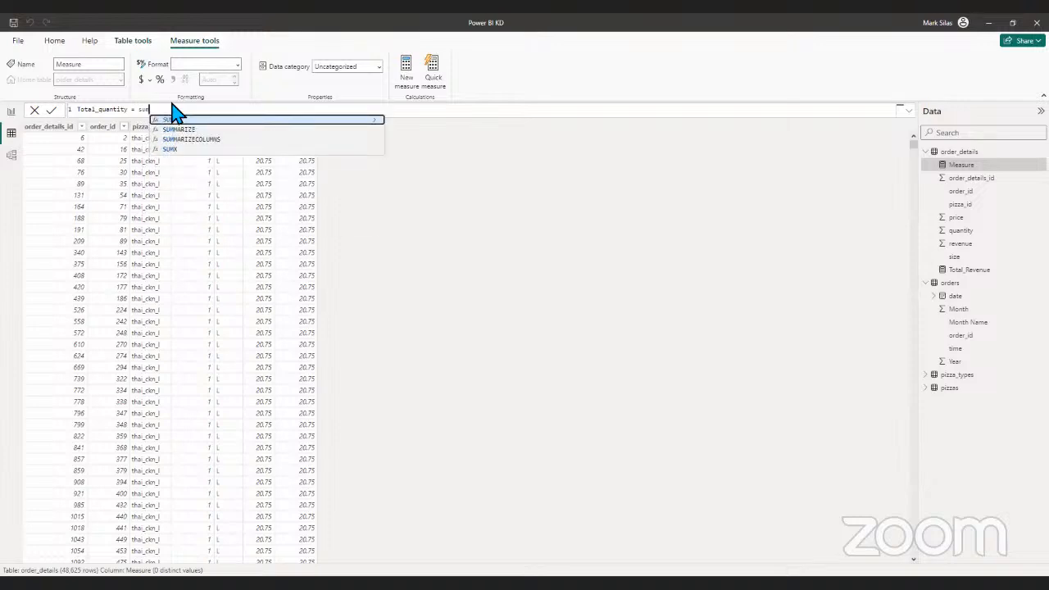
type("(")
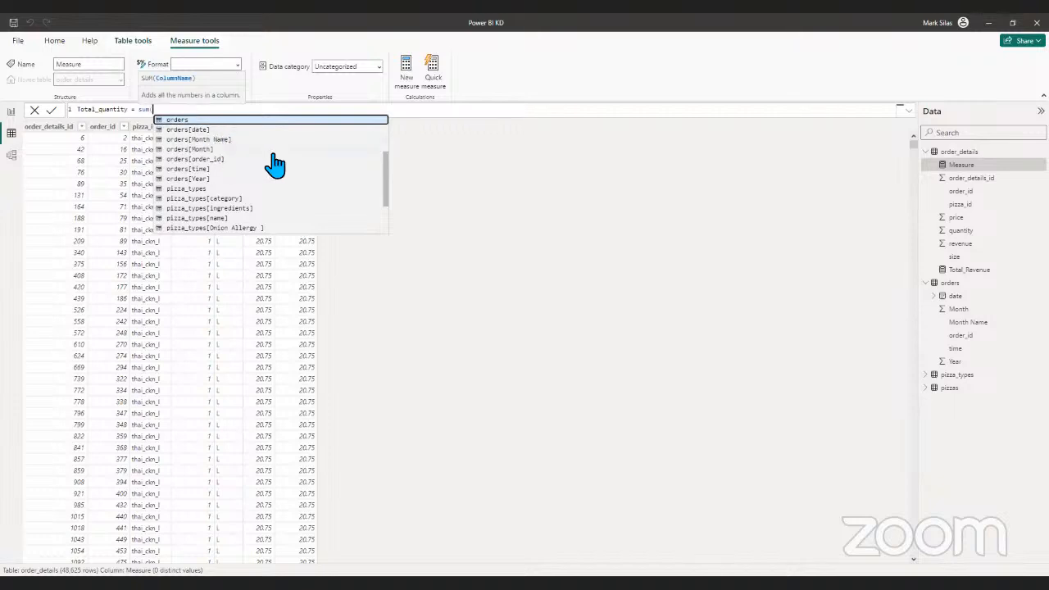
scroll(275, 164, "down", 2)
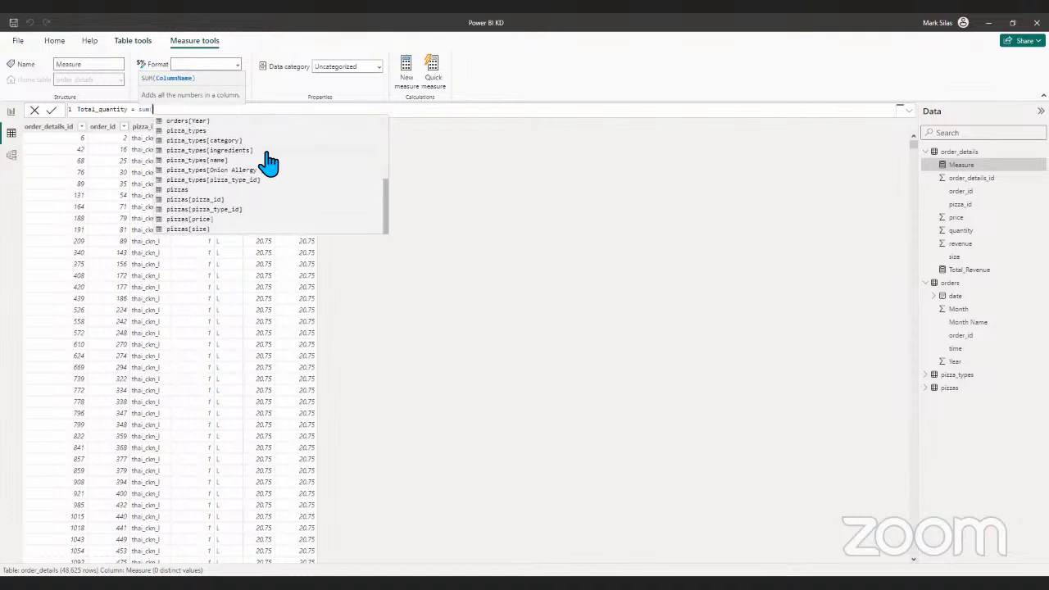
scroll(229, 219, "up", 4)
scroll(230, 220, "up", 1)
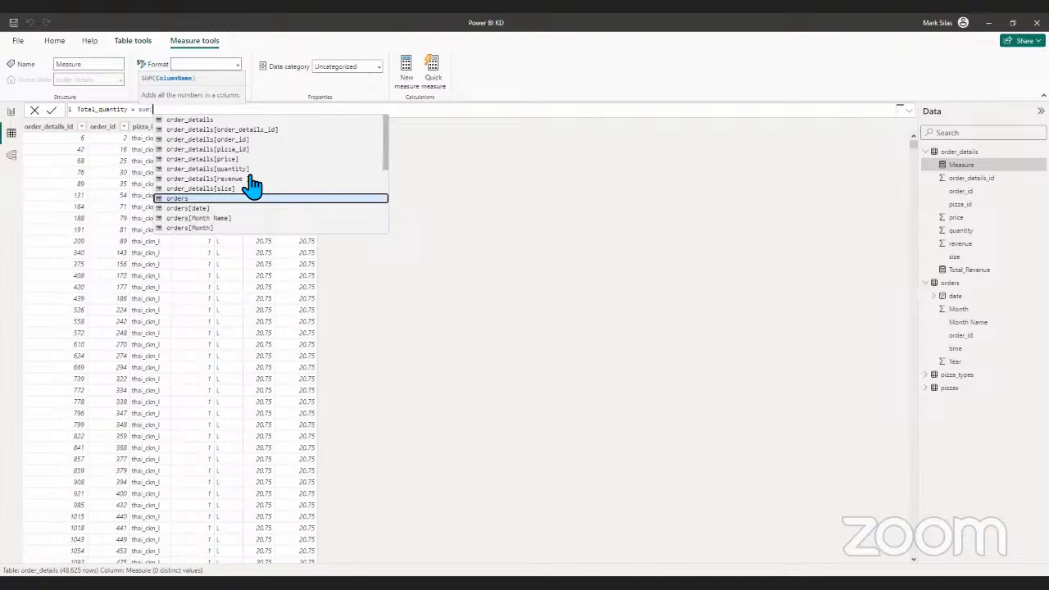
double_click(250, 169)
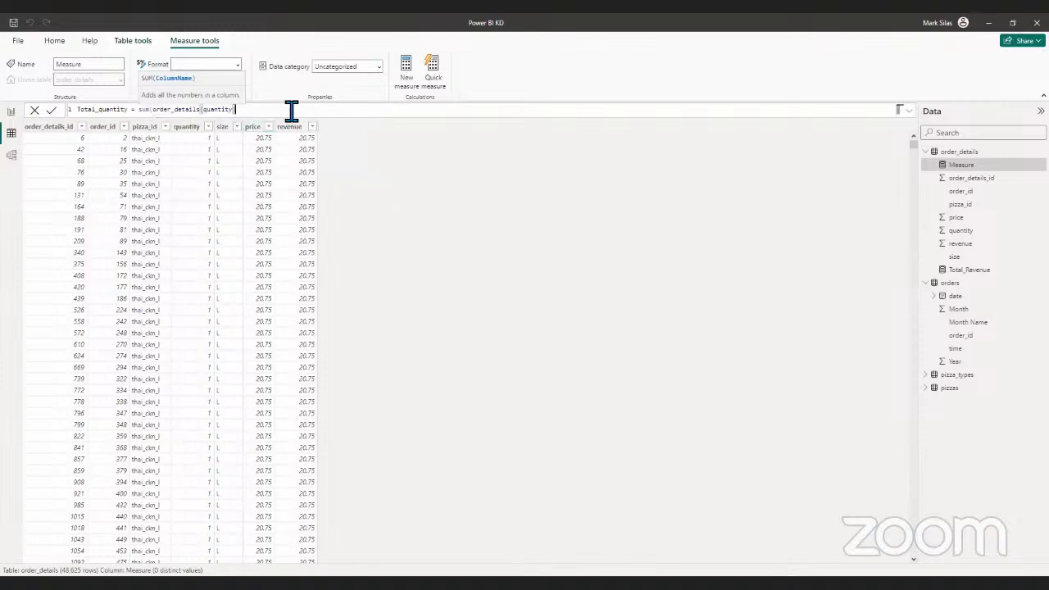
type(")")
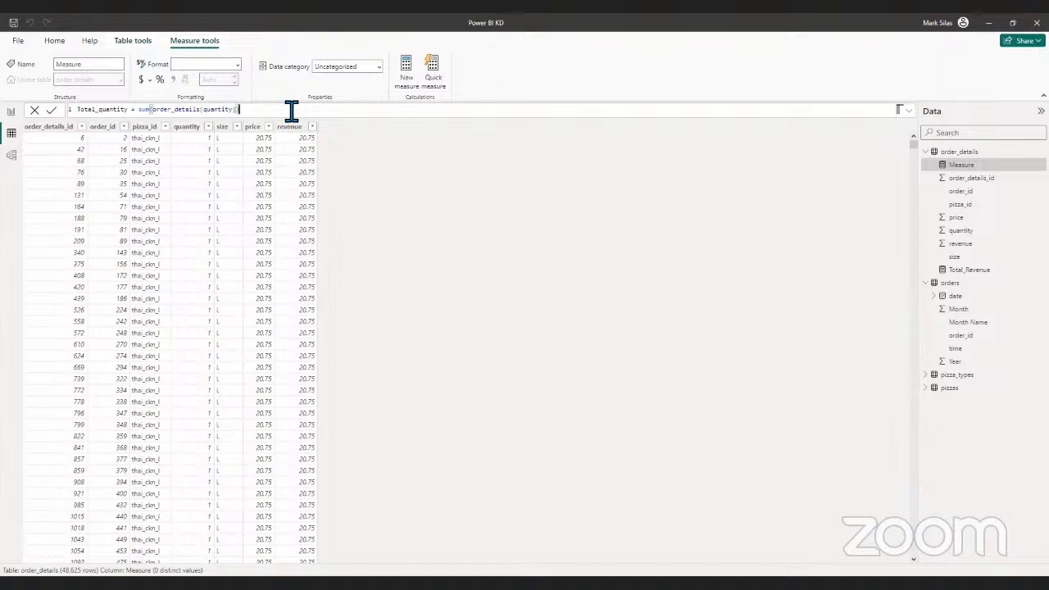
key("Return")
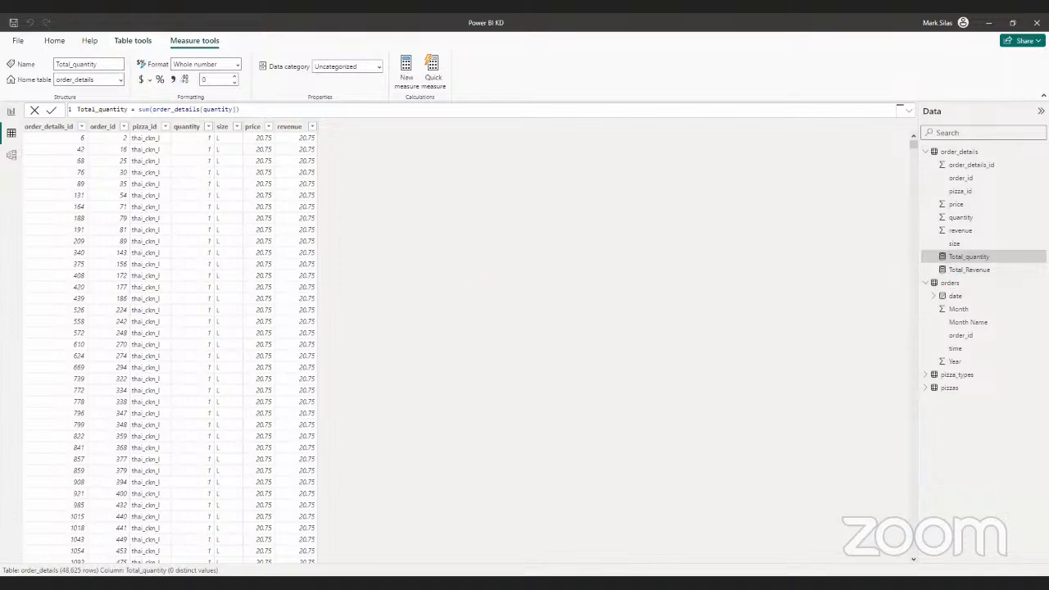
- Add a card showing the Total_quantity measure to Page 1 of the report, placed over the revenue charts
left_click(11, 111)
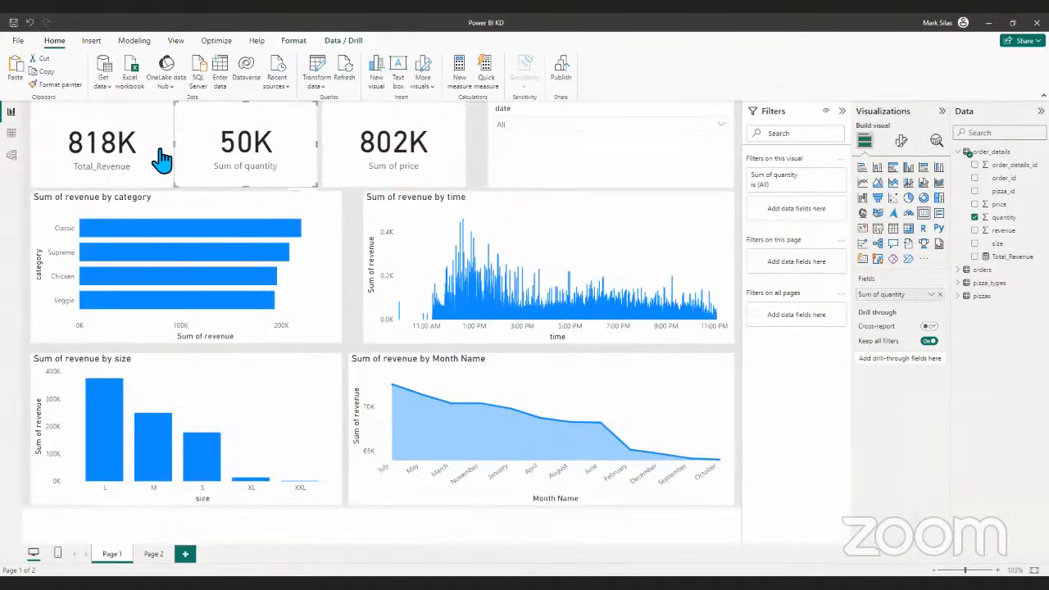
double_click(481, 164)
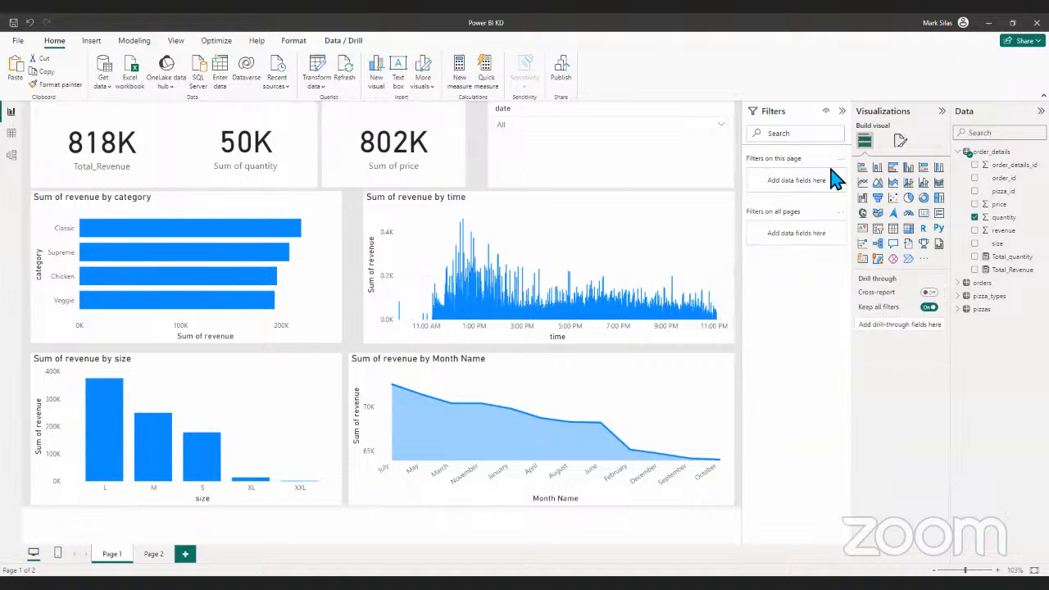
left_click(937, 212)
left_click_drag(562, 154, 348, 282)
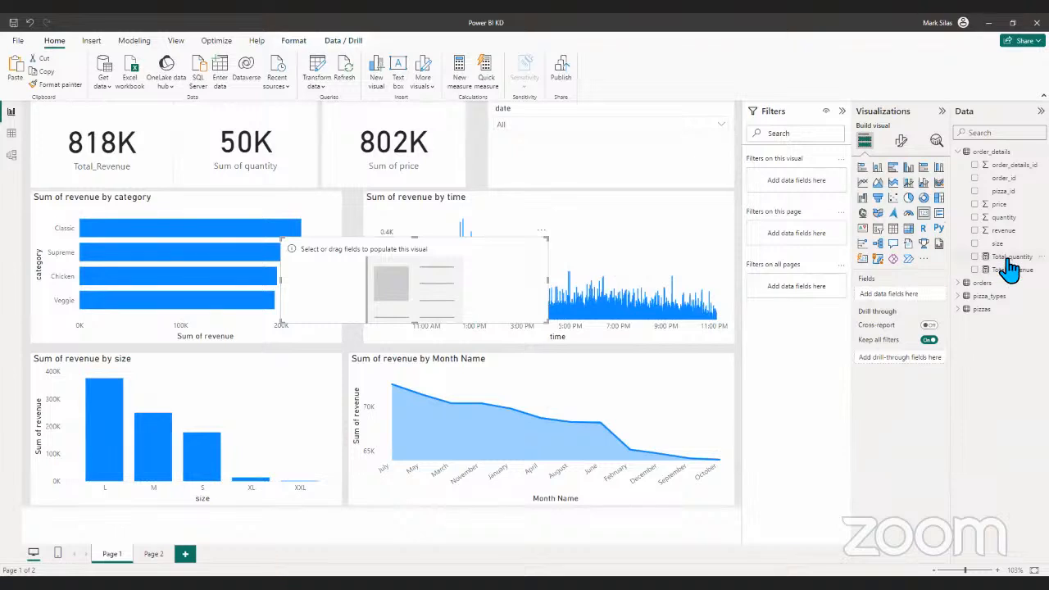
left_click(980, 258)
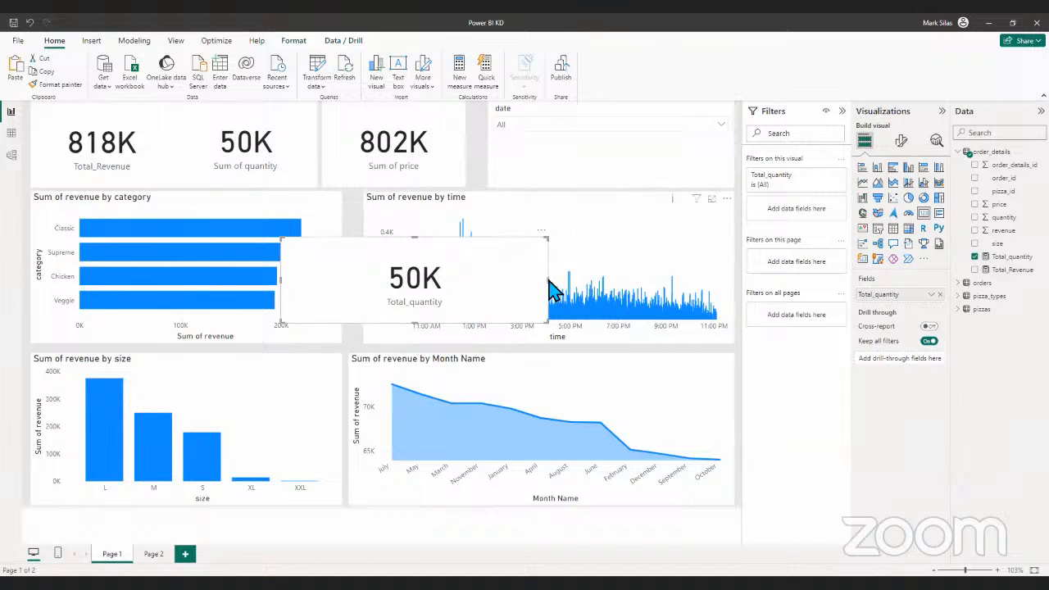
left_click(520, 283)
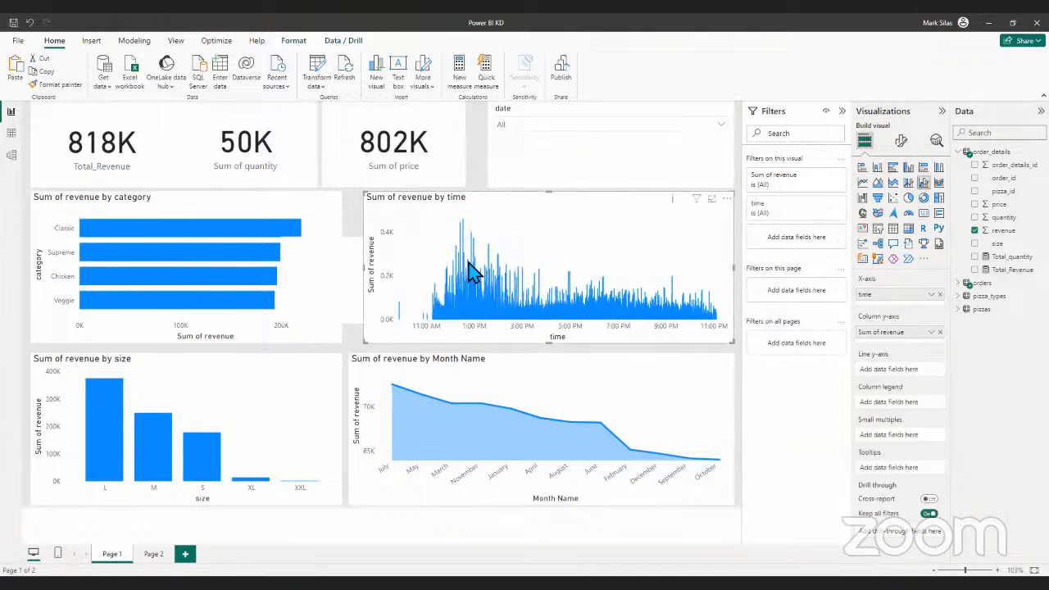
left_click(355, 313)
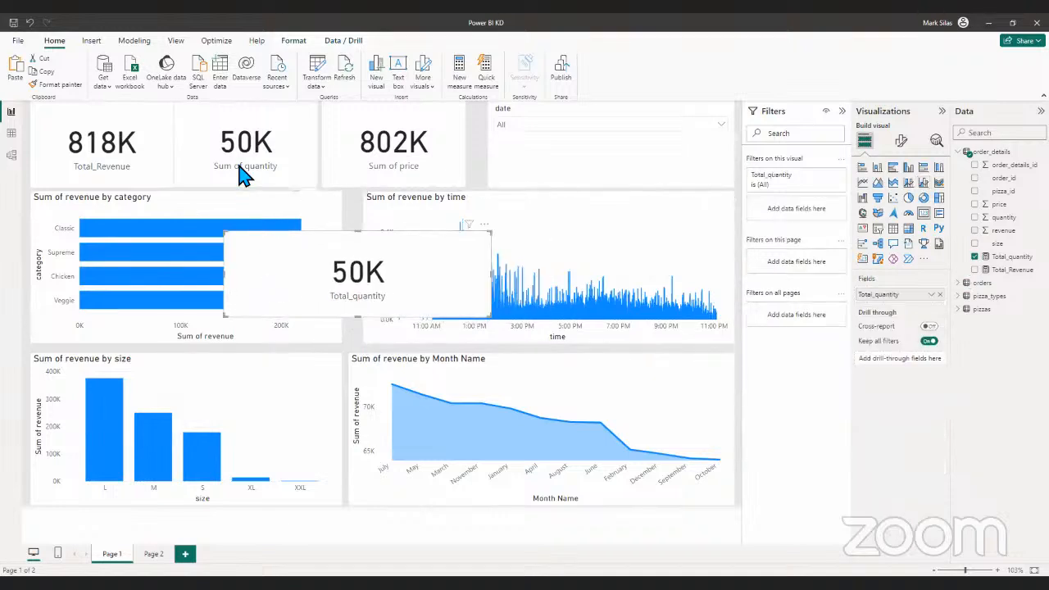
- Delete the Sum of quantity card and move the Total_quantity card into its place beside the Total_Revenue card
left_click(310, 164)
key("Delete")
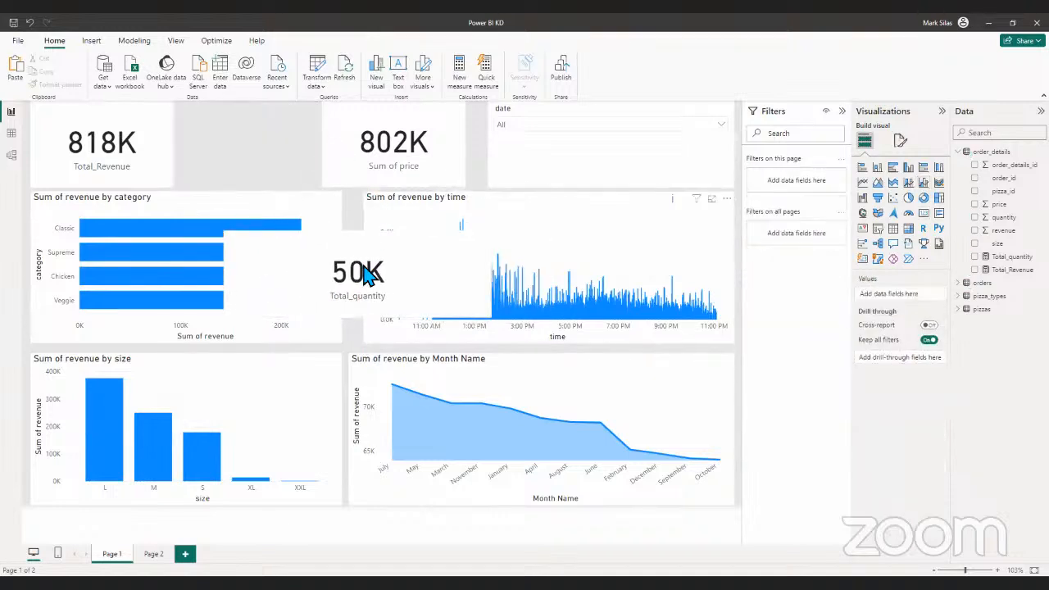
left_click(367, 273)
left_click_drag(366, 273, 320, 100)
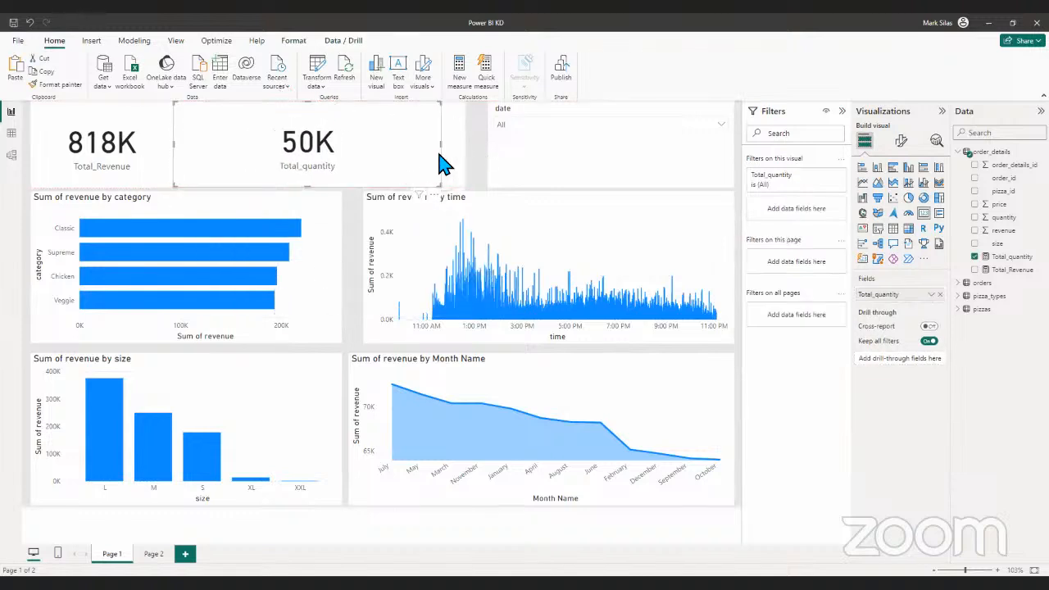
left_click(361, 144)
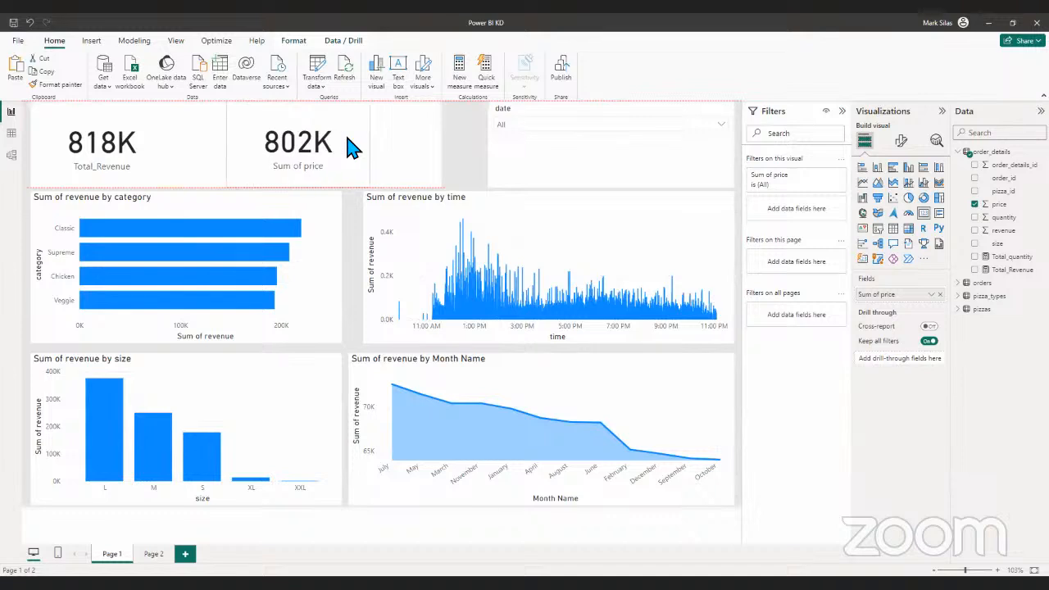
key("ctrl+z")
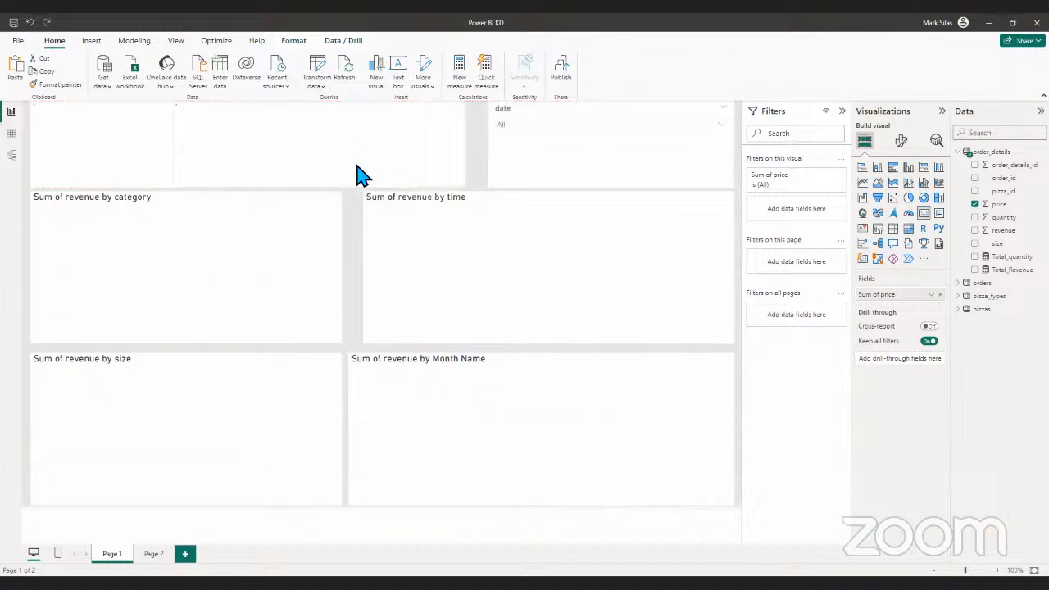
key("ctrl+z")
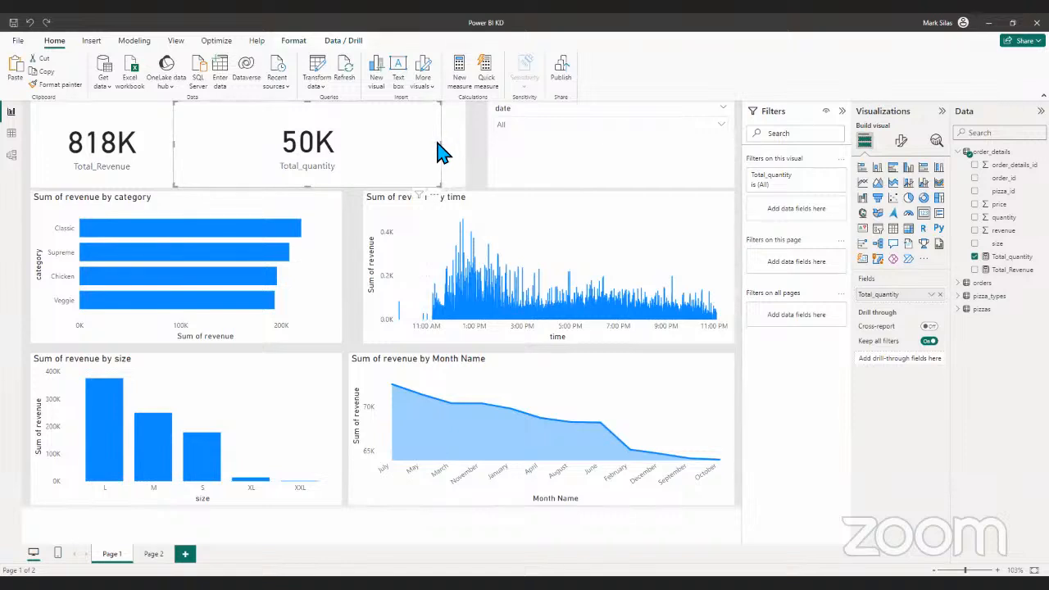
- Narrow the Total_quantity card to fit between the Total_Revenue and Sum of price cards, and select the Sum of price card
left_click_drag(442, 147, 329, 148)
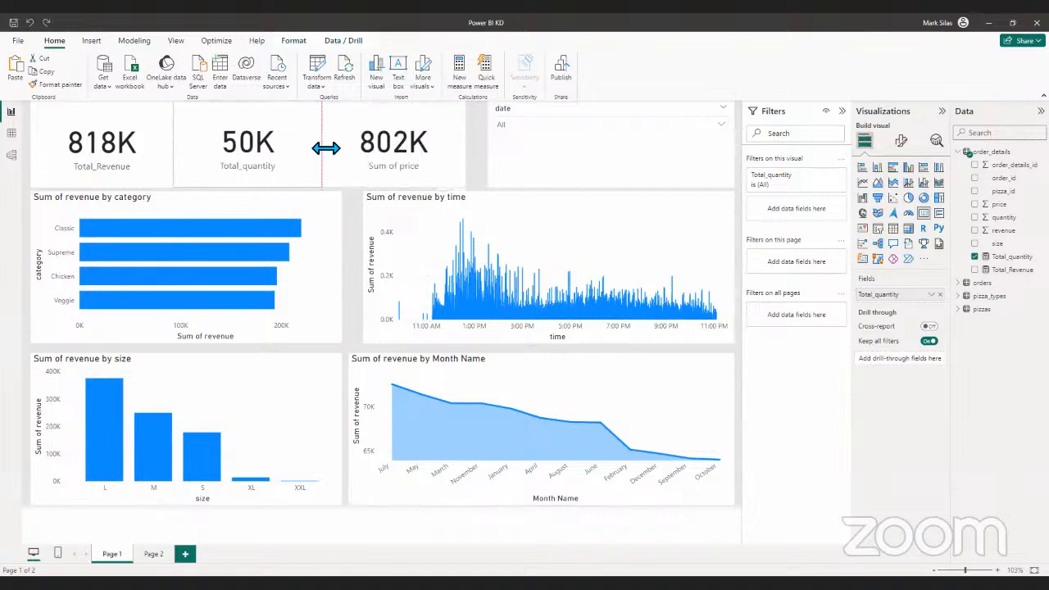
left_click(394, 160)
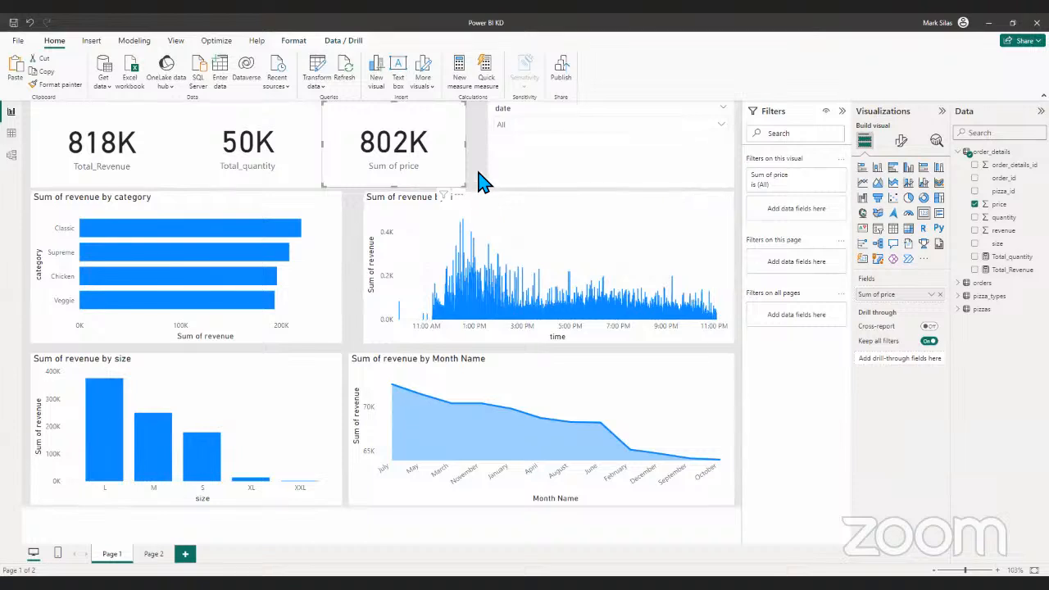
left_click(473, 177)
left_click(455, 143)
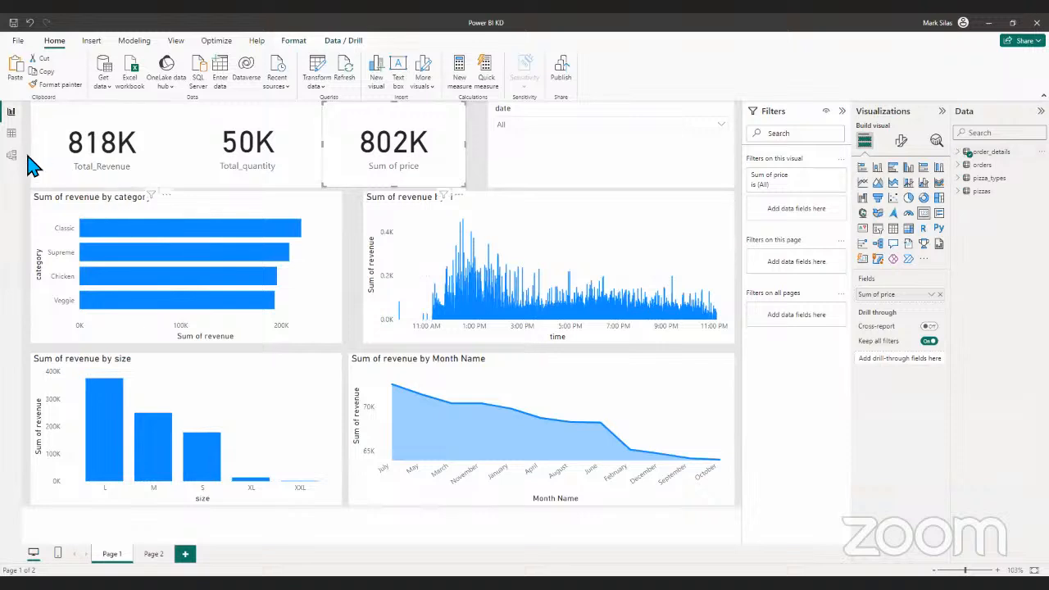
- Create the measure Total_sum_of_price = sum(pizzas[price]) in the order_details table and return to the report page
left_click(12, 133)
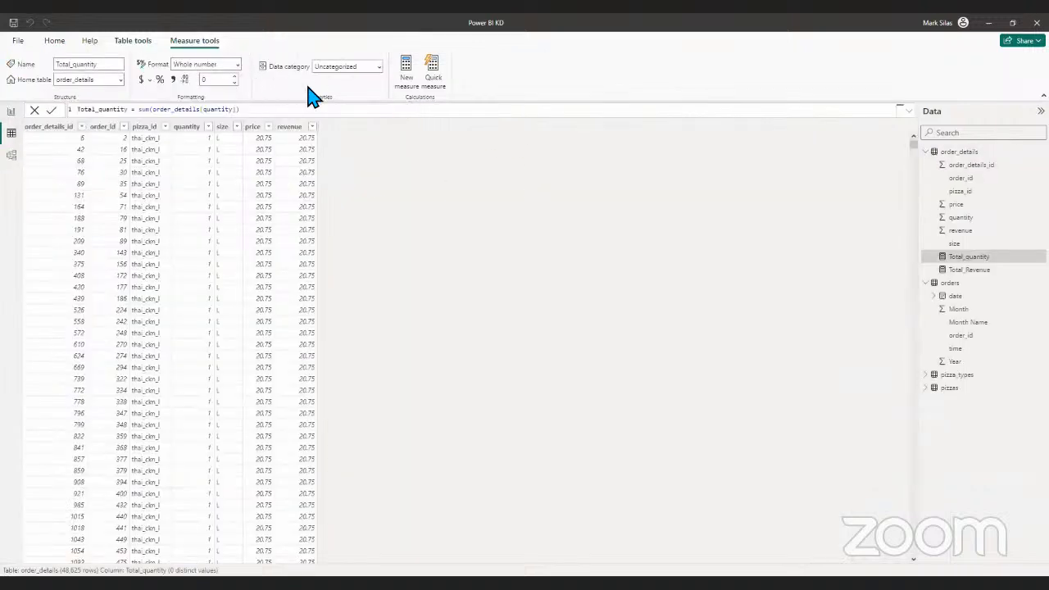
left_click(966, 154)
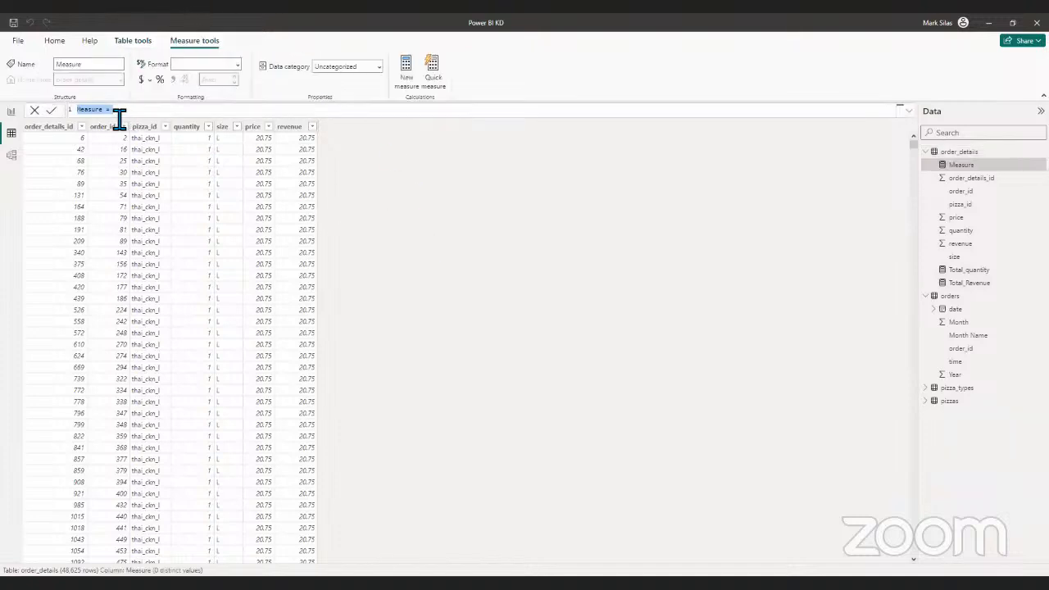
left_click(108, 111)
type("sum")
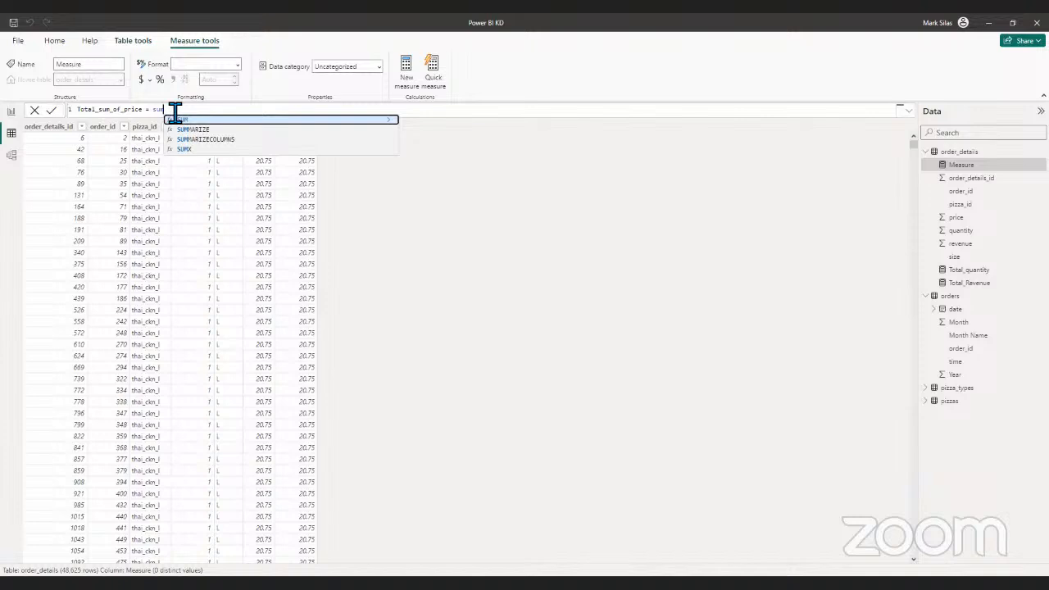
type("(")
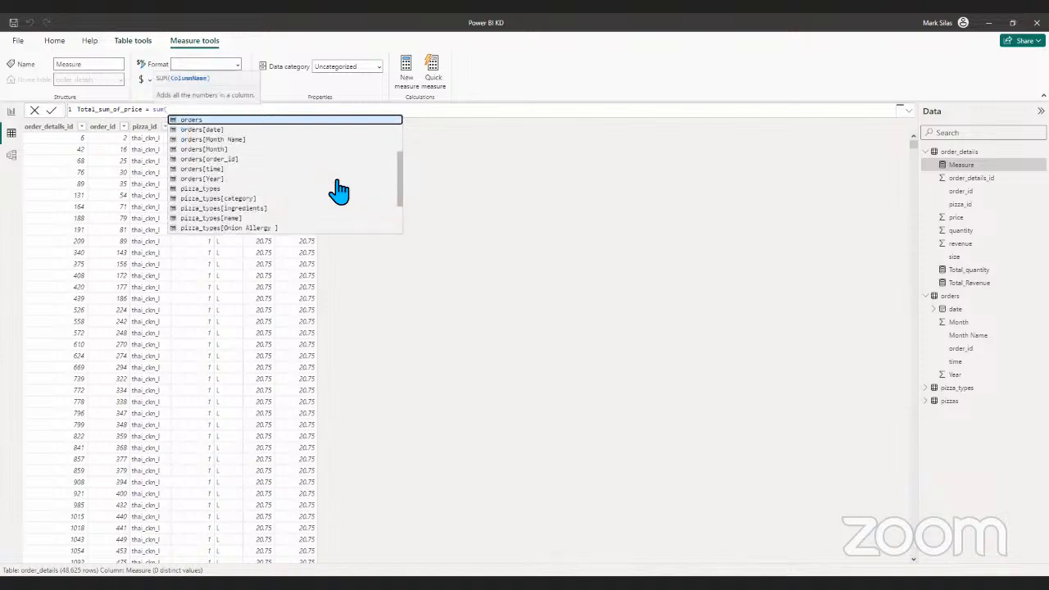
scroll(321, 205, "down", 3)
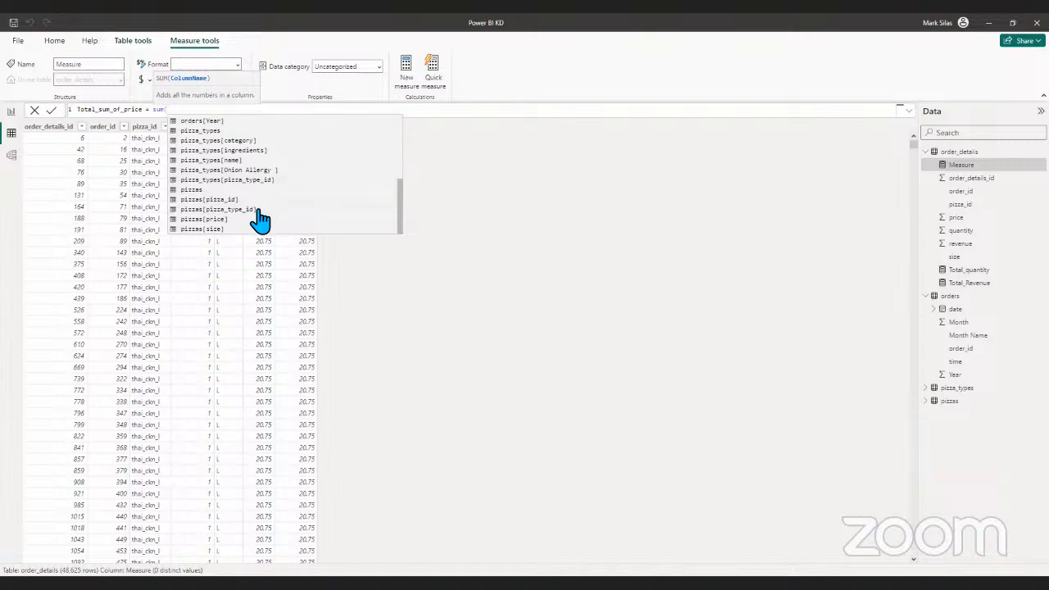
left_click(231, 219)
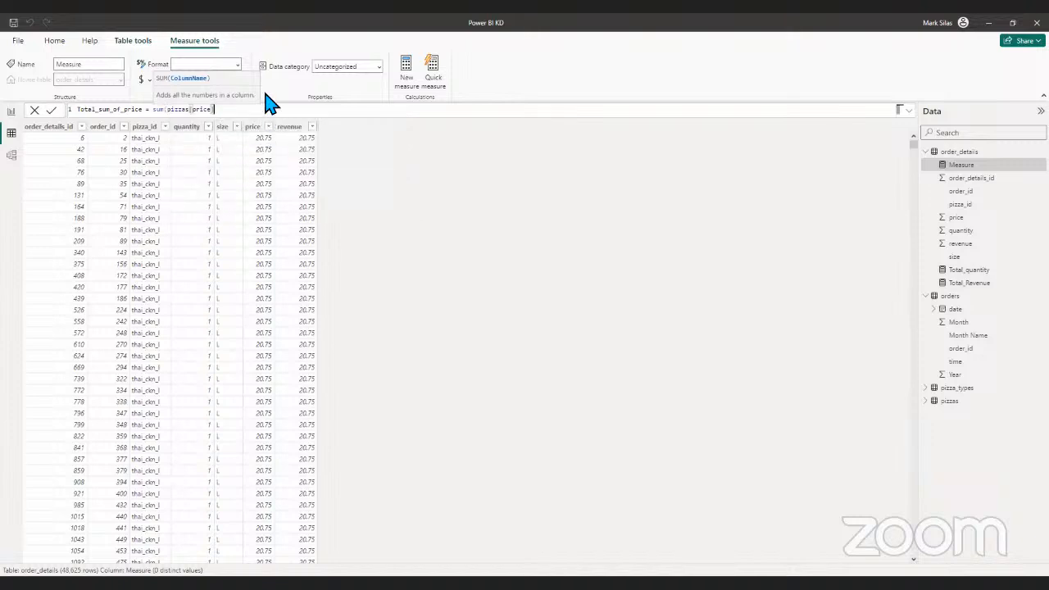
type(")")
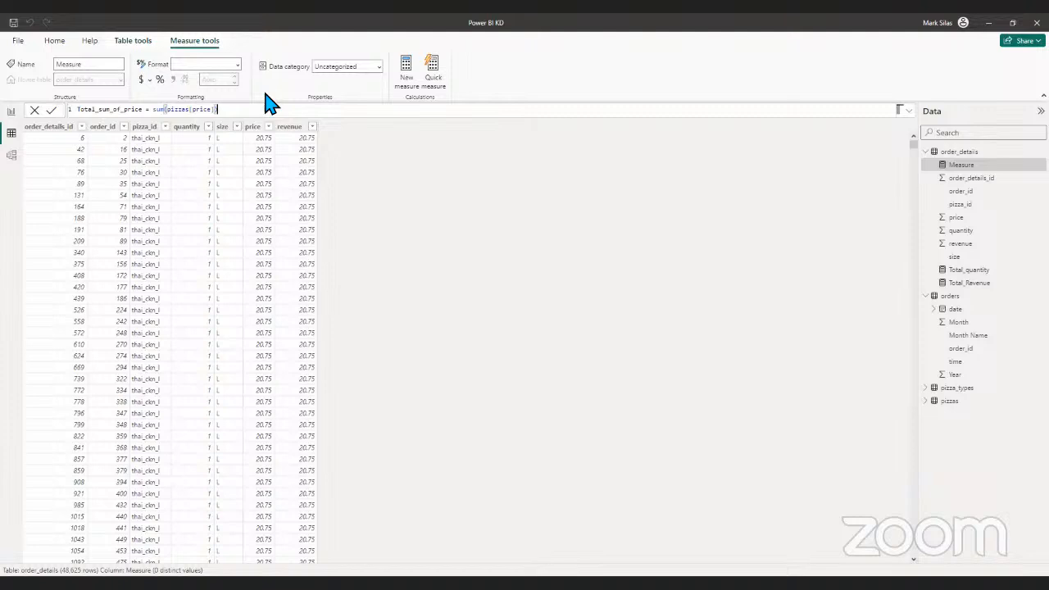
key("Return")
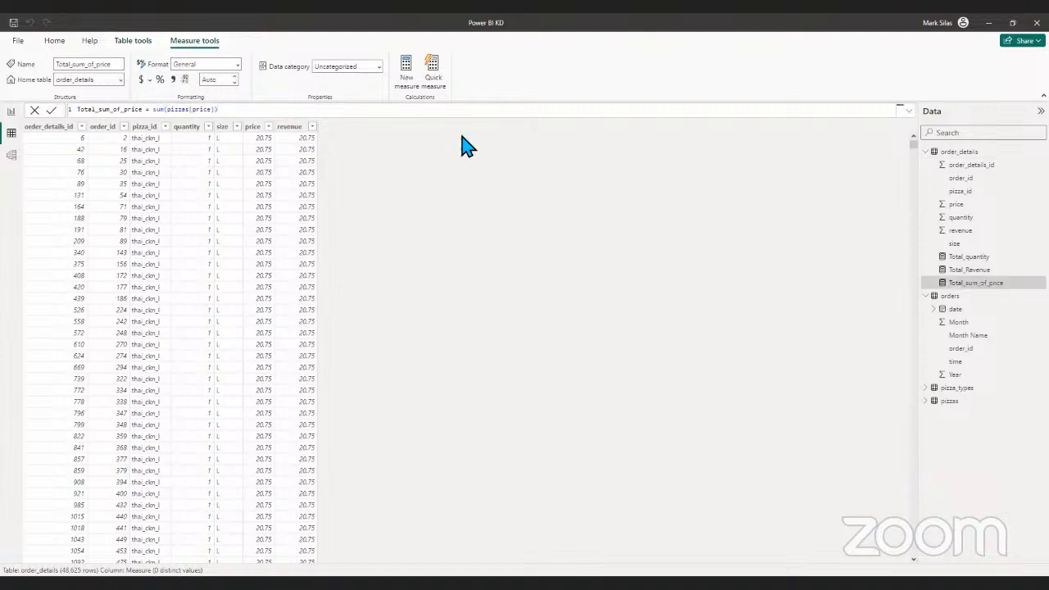
left_click(11, 111)
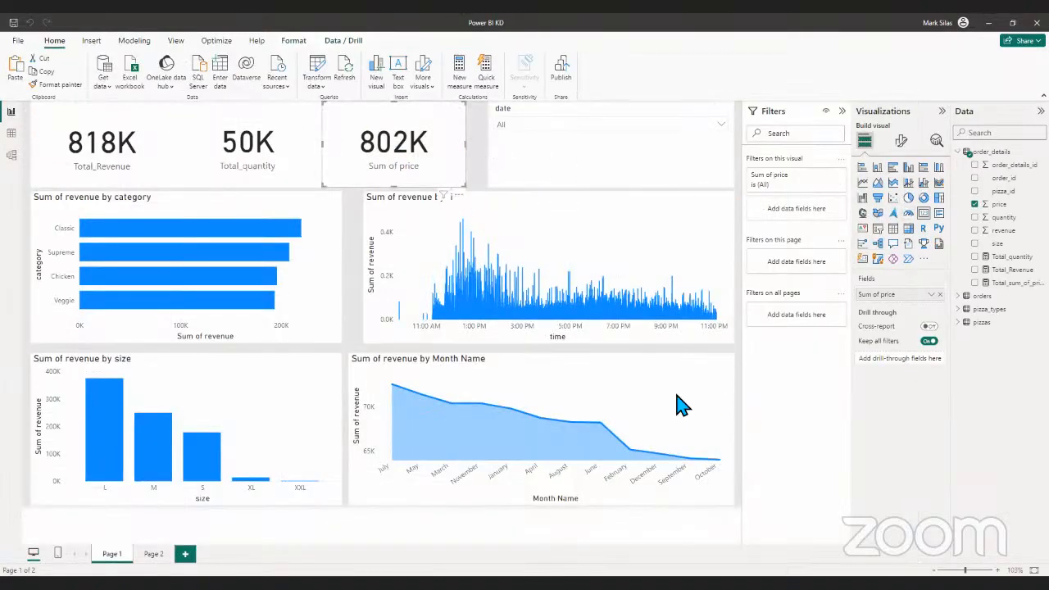
- Try a card showing the Total_sum_of_price measure between the two upper charts and delete it
double_click(351, 244)
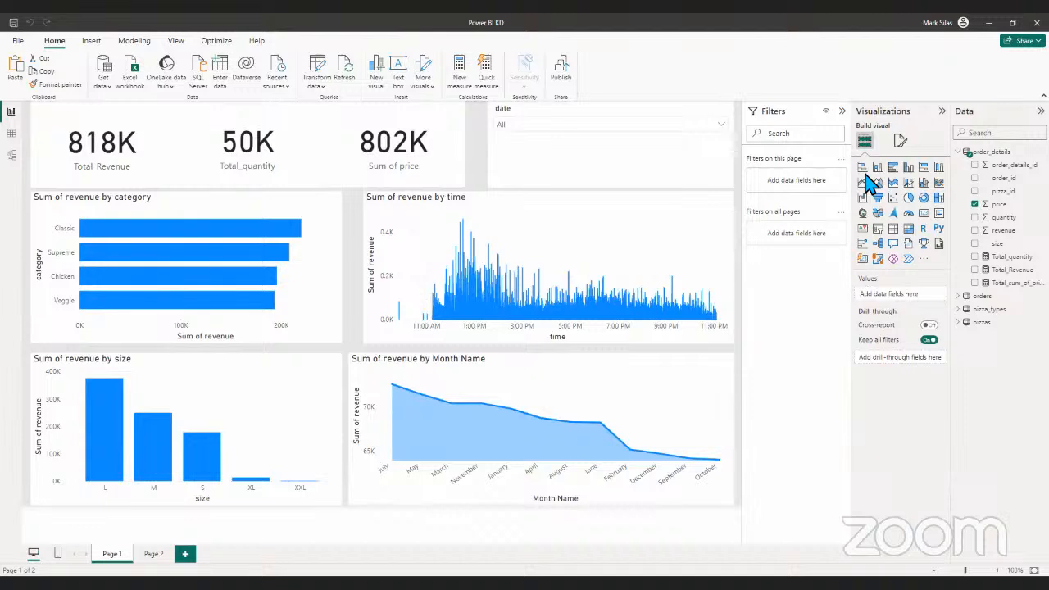
left_click(922, 214)
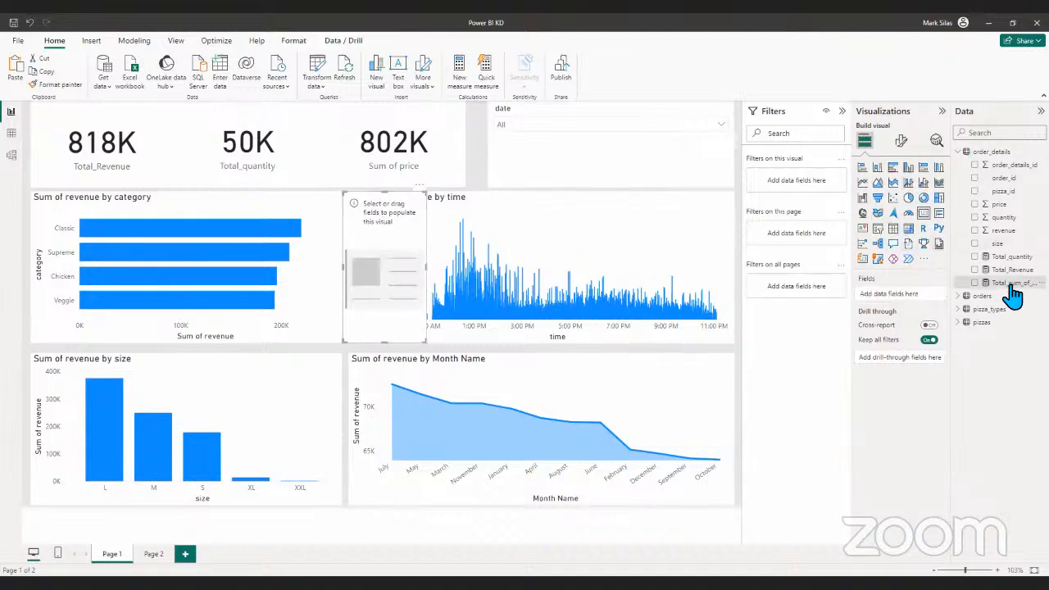
left_click_drag(1013, 287, 416, 304)
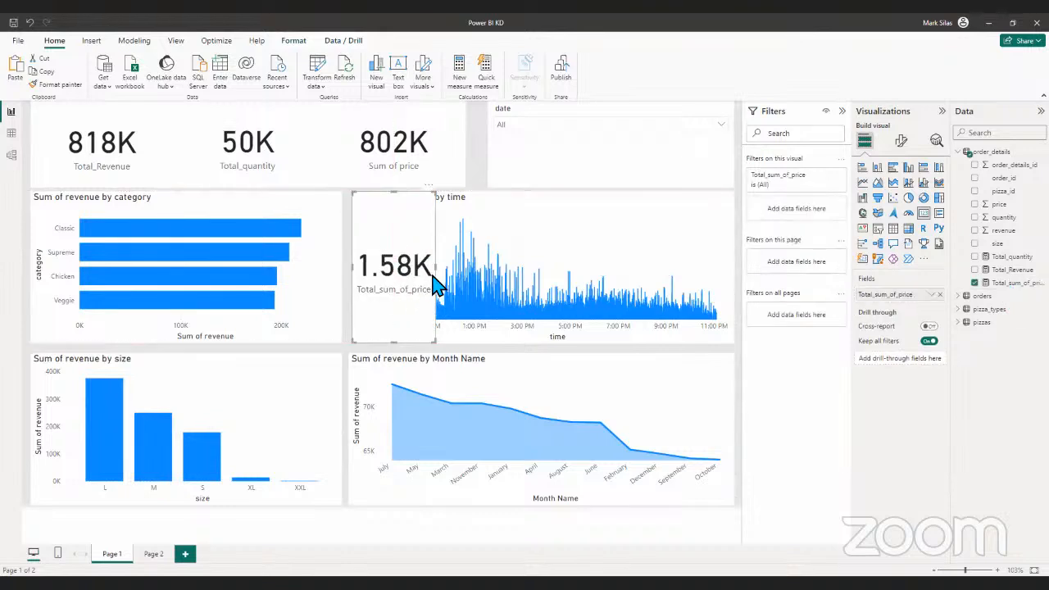
left_click_drag(440, 268, 528, 286)
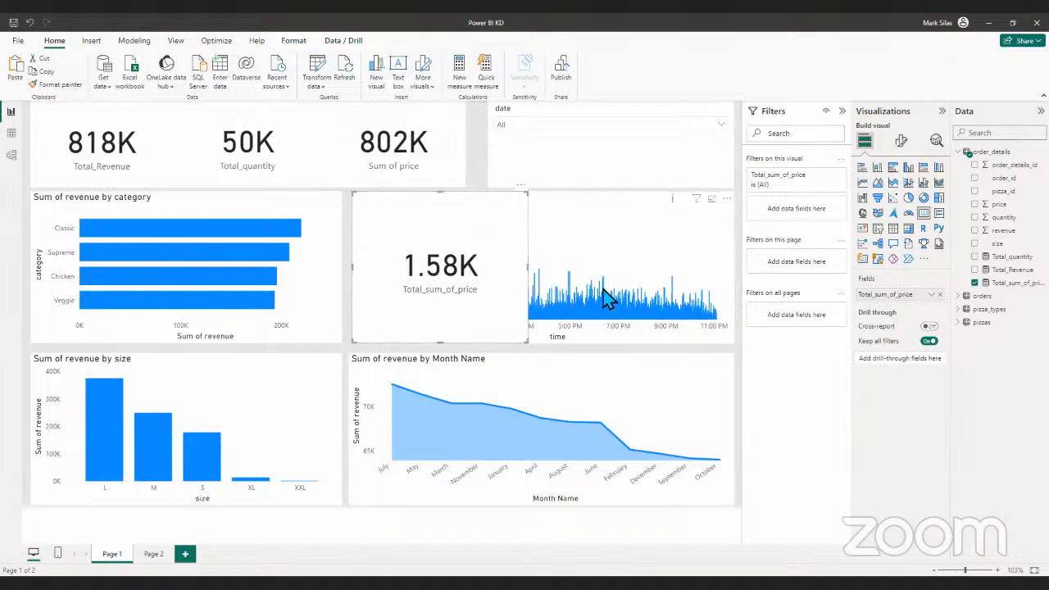
key("Delete")
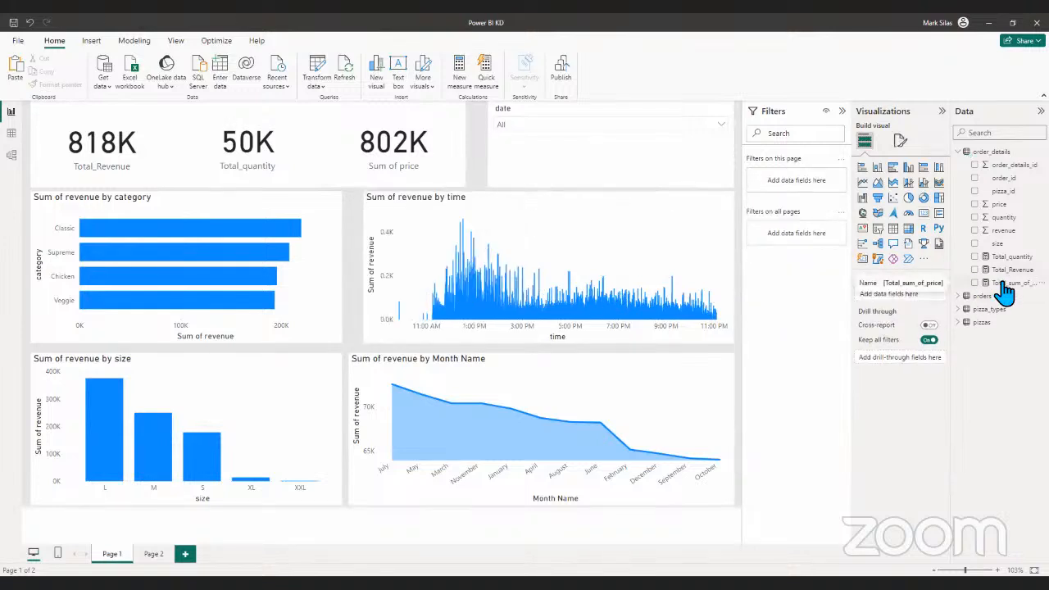
- Check the aggregation options of the price field in the Sum of price card
left_click(408, 178)
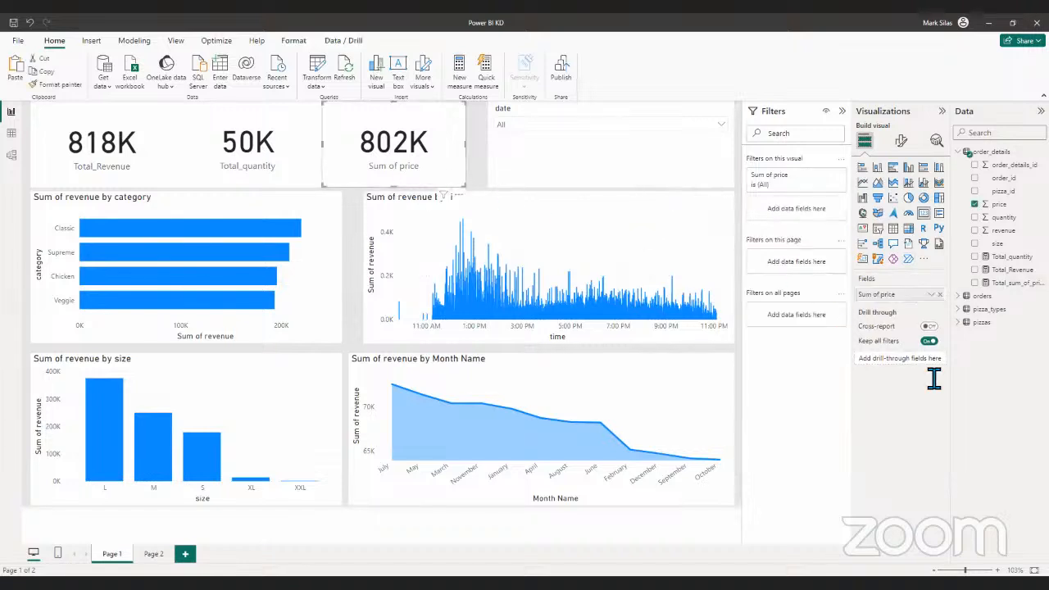
left_click(931, 297)
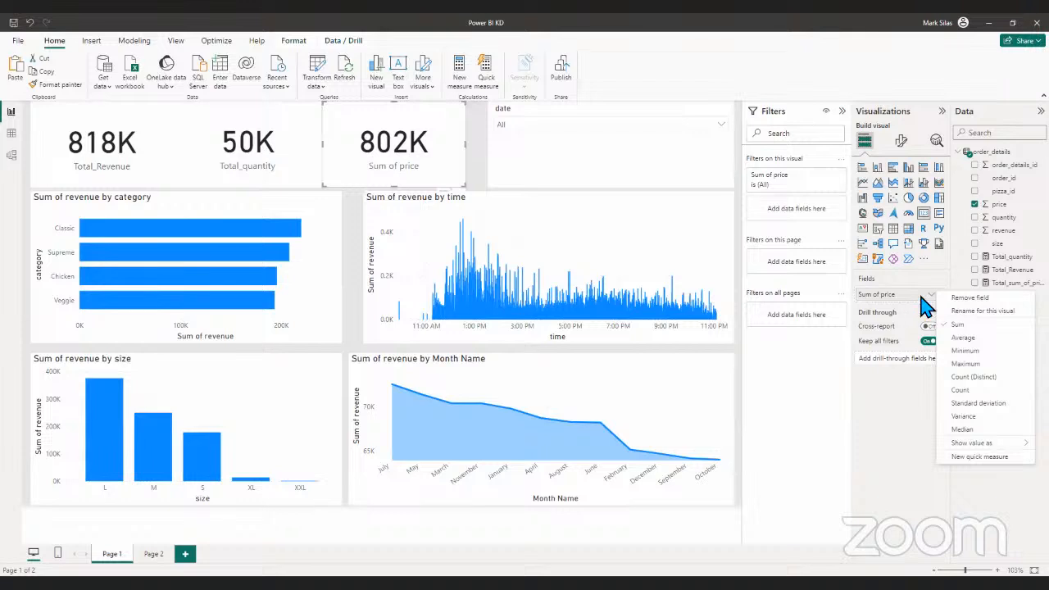
left_click(928, 304)
- Try changing the Sum of revenue by time chart into a card and undo the change
left_click(632, 285)
left_click(923, 217)
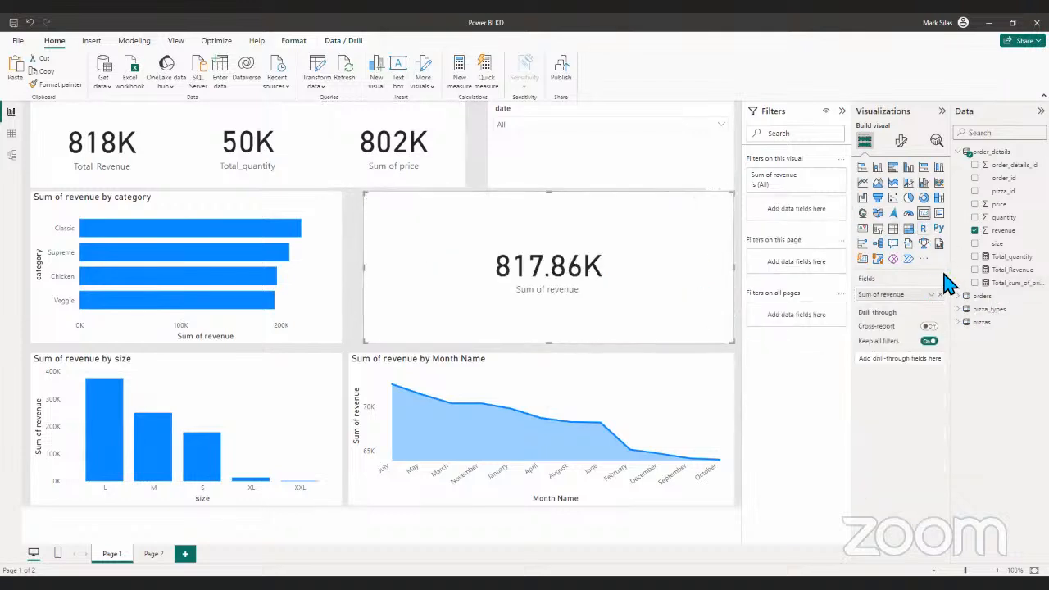
key("ctrl+z")
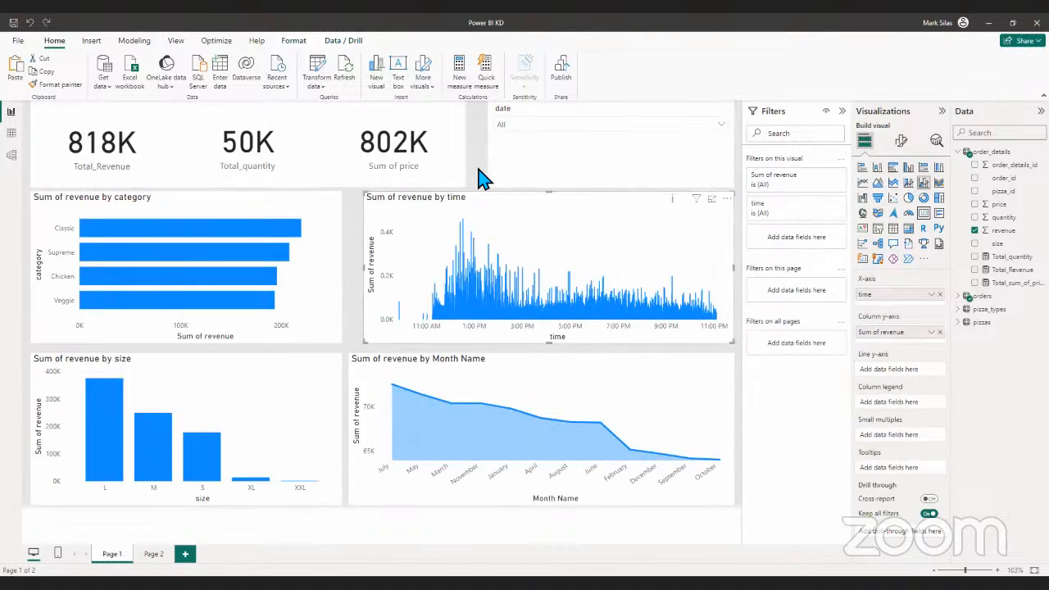
- Add a new card showing the Total_sum_of_price measure and move it between the two upper charts
left_click(480, 173)
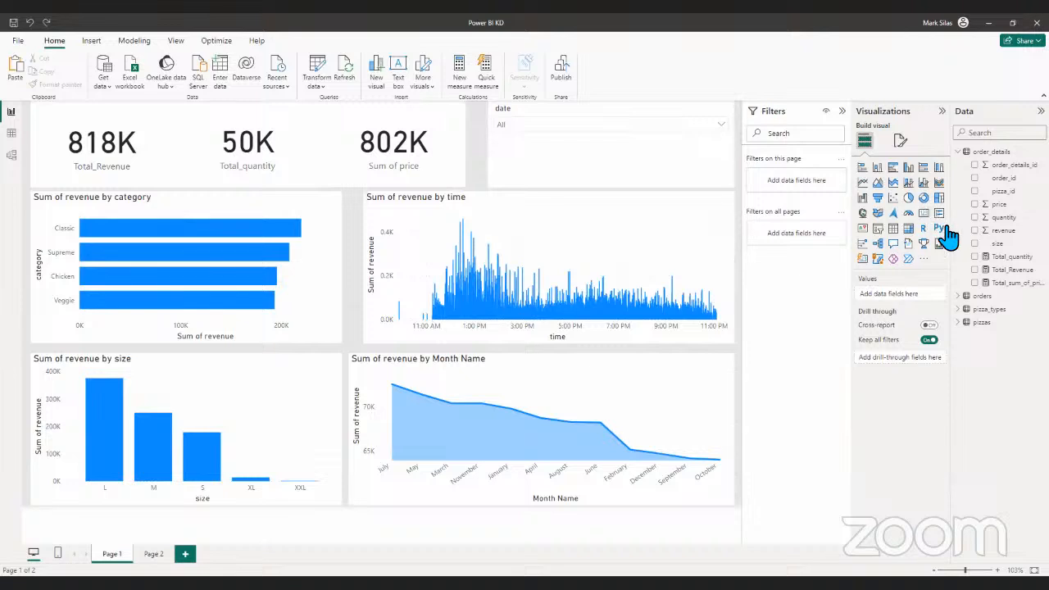
left_click(942, 223)
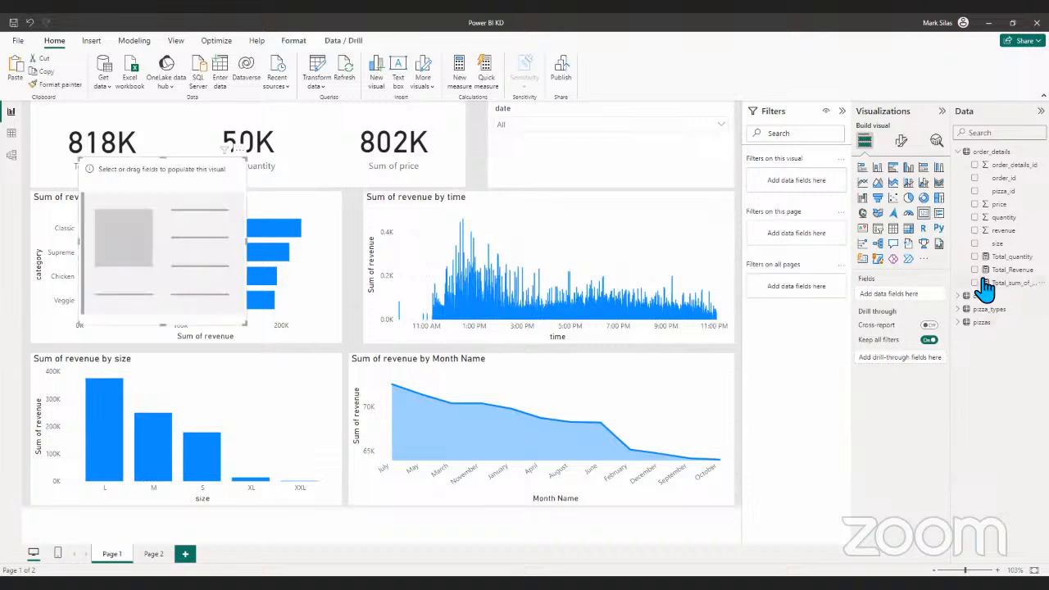
left_click(984, 284)
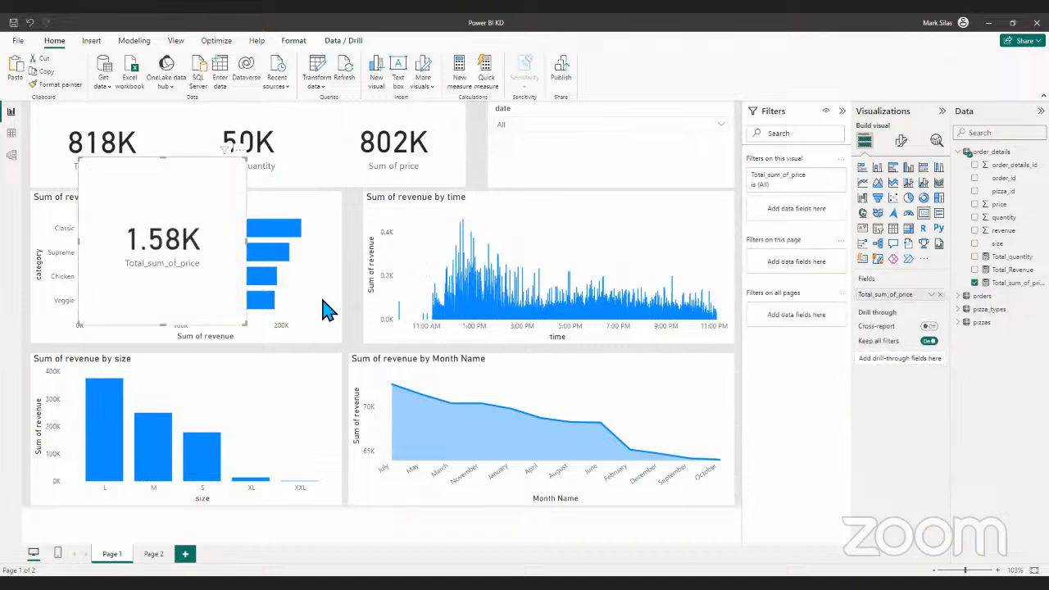
left_click_drag(327, 310, 336, 305)
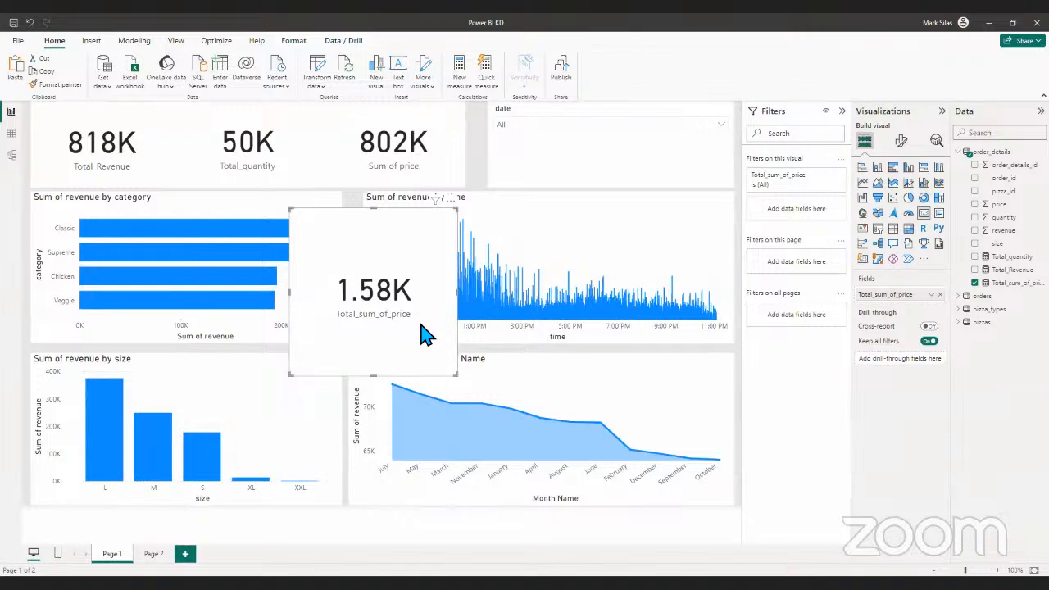
- Shift the Sum of price card slightly toward the date slicer and switch its aggregation to Average and back to Sum
left_click_drag(347, 152, 368, 159)
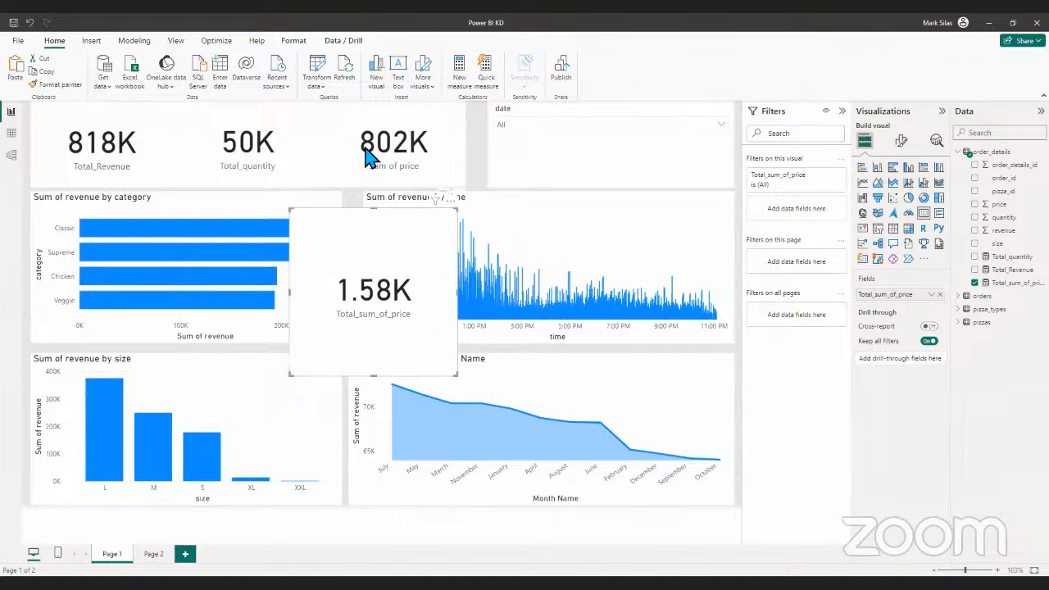
left_click(932, 294)
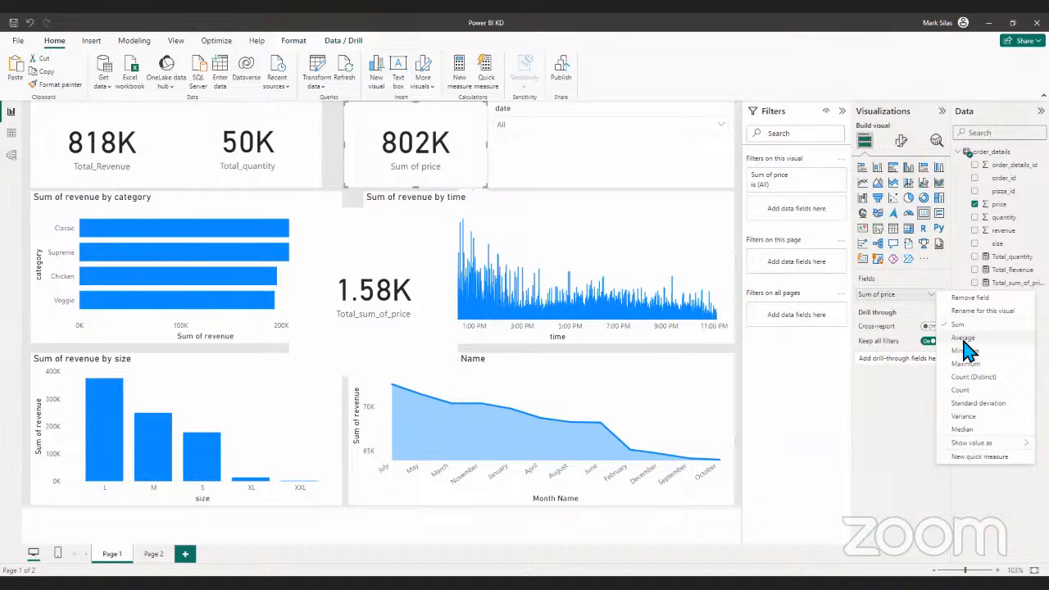
left_click(961, 338)
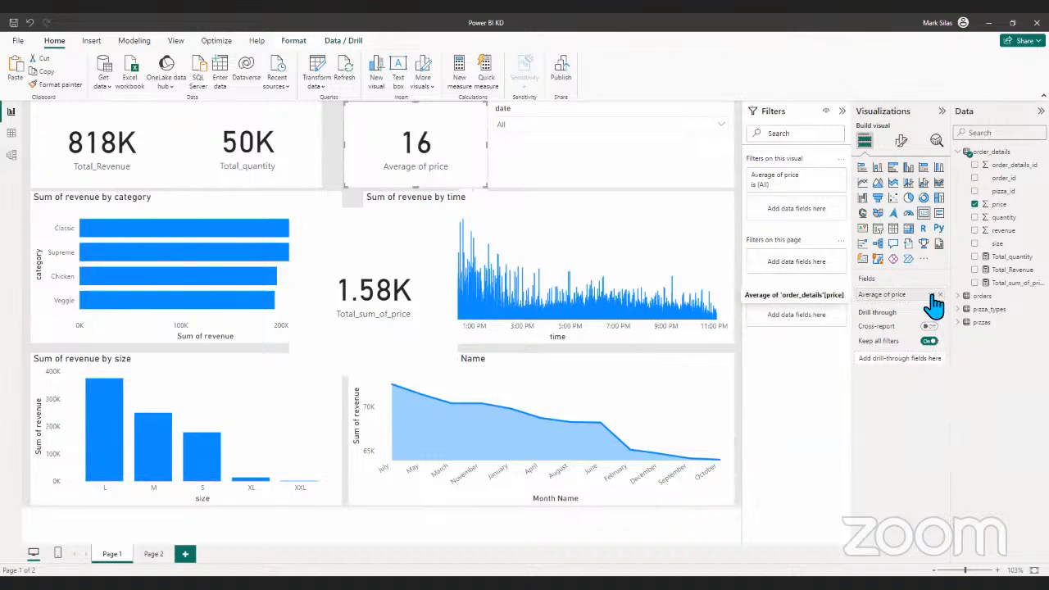
left_click(932, 296)
left_click(962, 330)
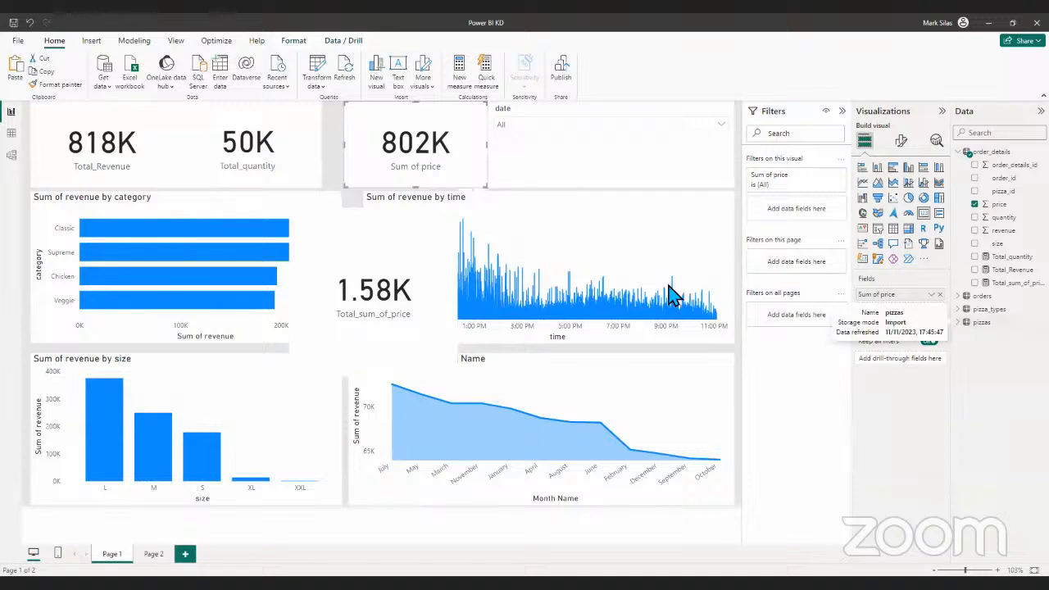
- Open the Total_sum_of_price measure's formula in the table view and clear its expression after the equals sign
left_click(417, 304)
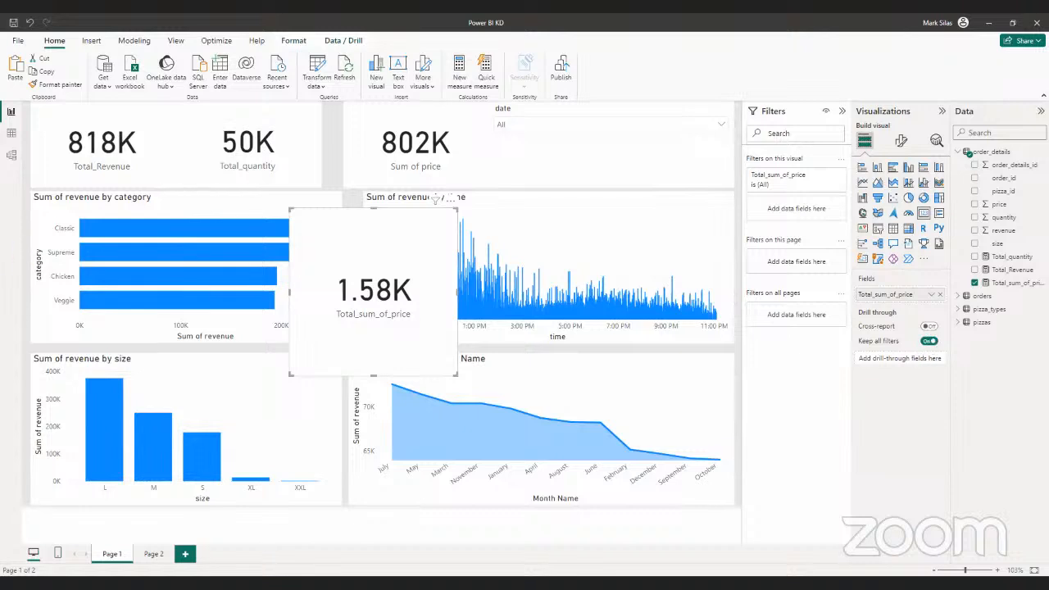
left_click(10, 134)
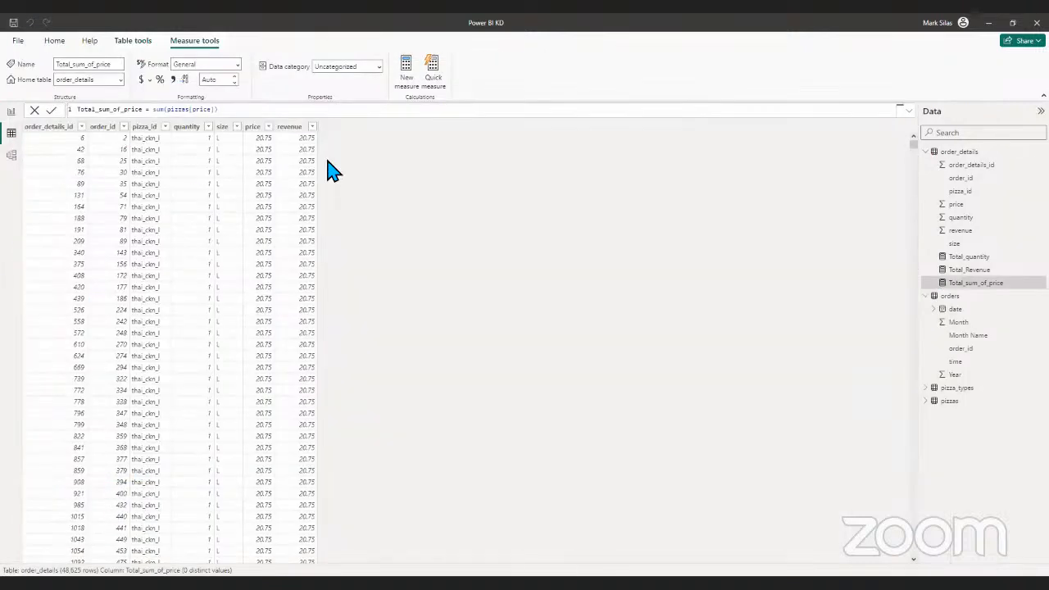
left_click(249, 110)
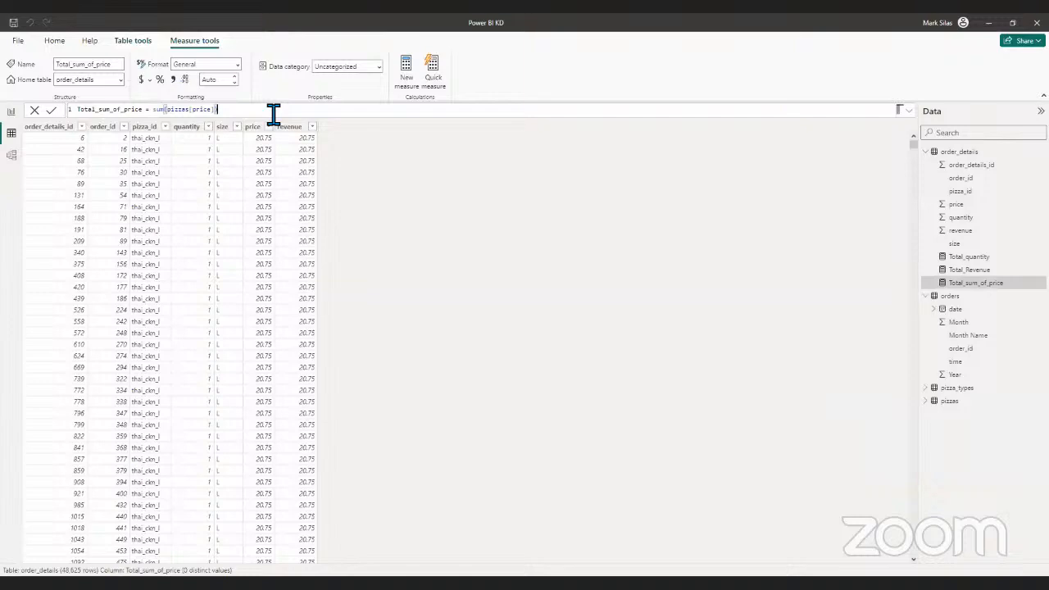
scroll(282, 188, "down", 8)
scroll(282, 197, "down", 10)
scroll(282, 196, "up", 10)
scroll(201, 144, "up", 3)
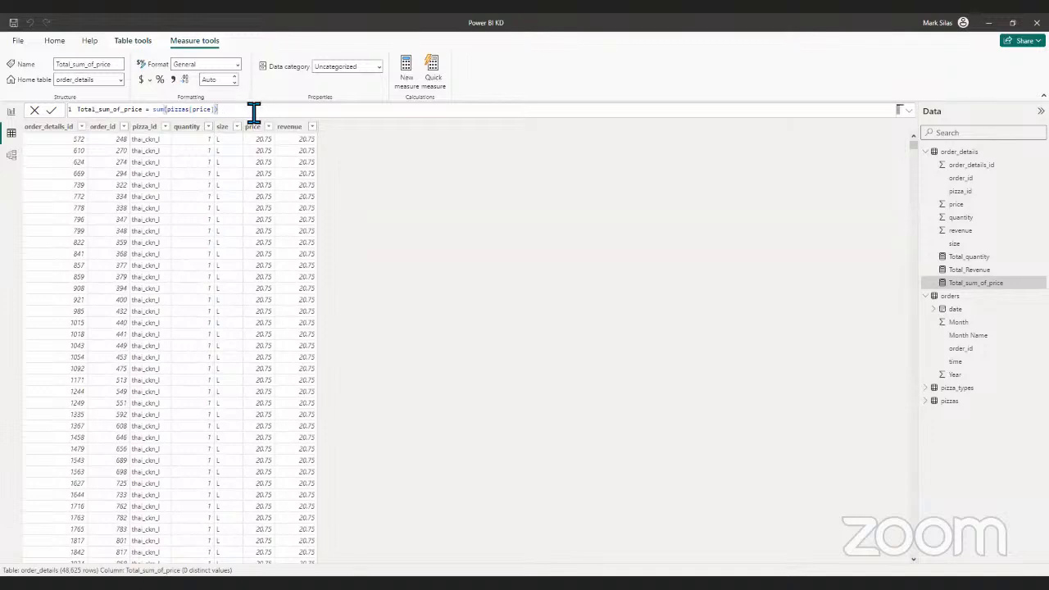
key("BackSpace")
key("BackSpace")
key("BackSpace")
key("BackSpace")
key("BackSpace")
key("BackSpace")
key("BackSpace")
key("BackSpace")
key("BackSpace")
key("BackSpace")
key("BackSpace")
key("BackSpace")
key("BackSpace")
key("BackSpace")
key("BackSpace")
key("BackSpace")
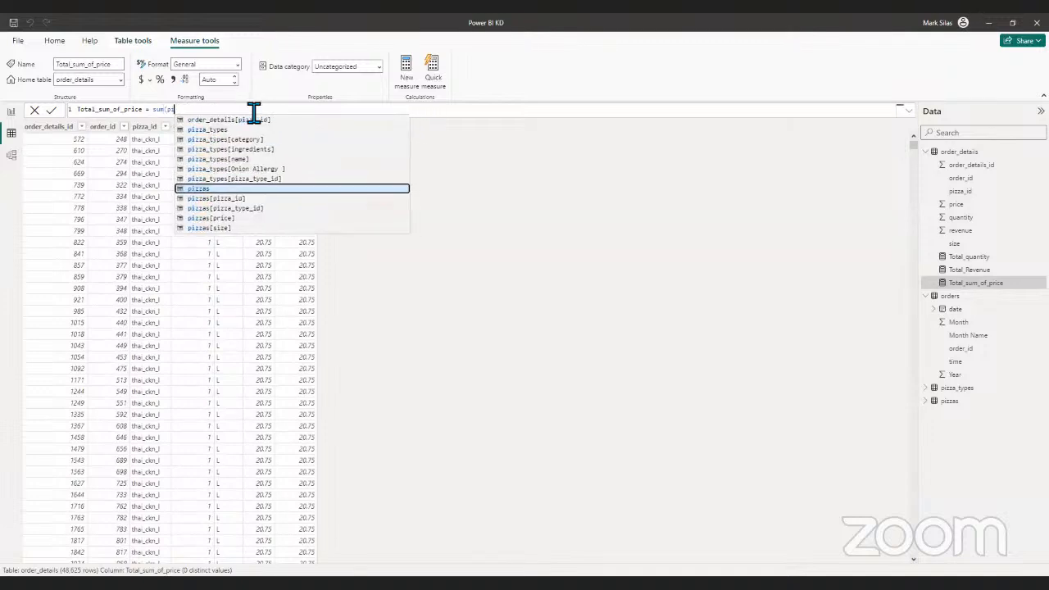
key("BackSpace")
key("BackSpace")
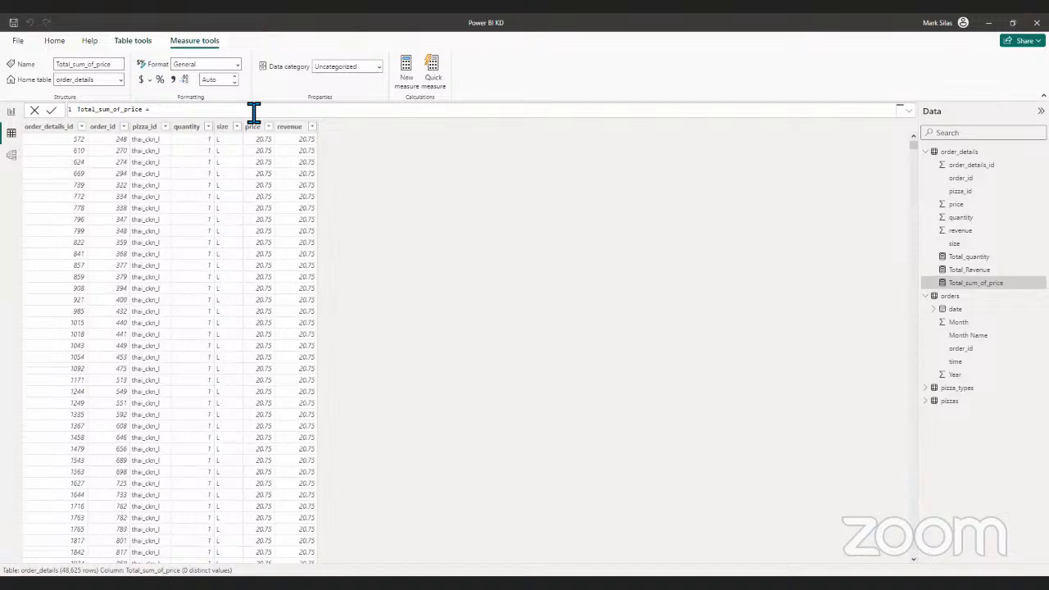
- Redefine Total_sum_of_price as sum(order_details[price]) and return to the report page
type("sun")
key("BackSpace")
type("m")
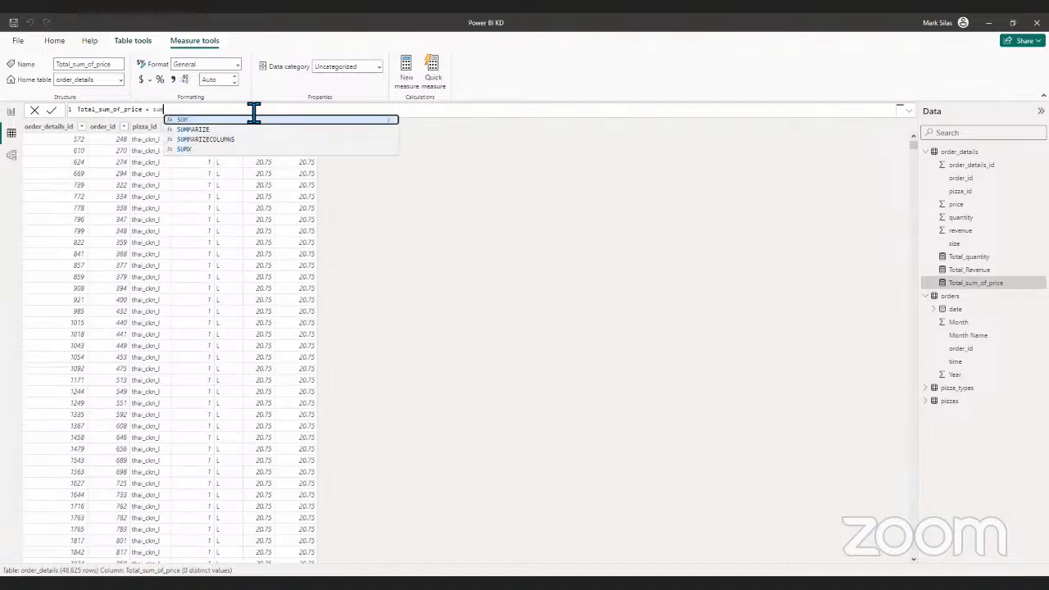
type("(")
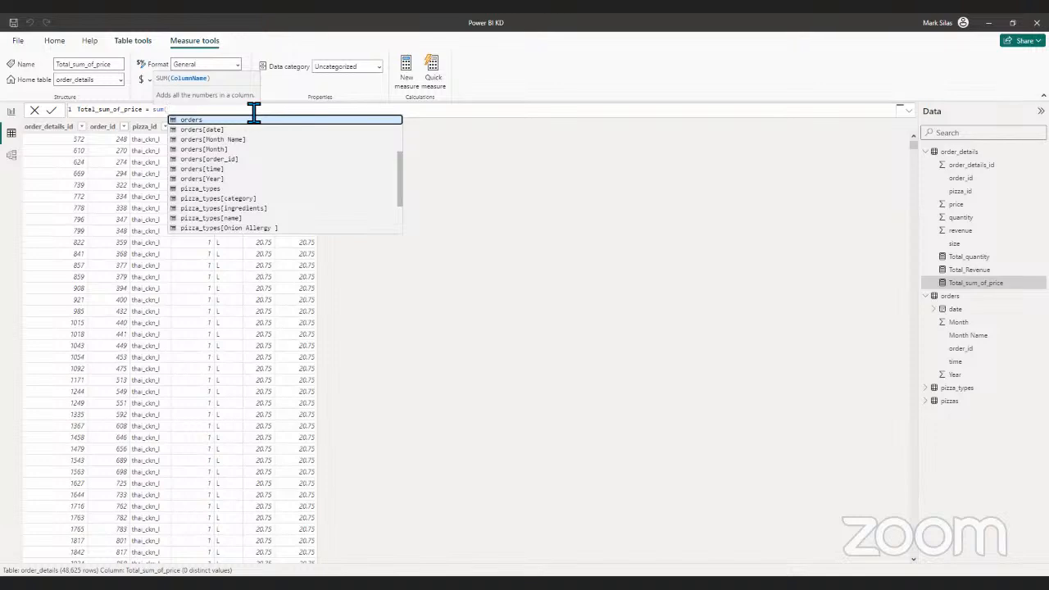
type("pr")
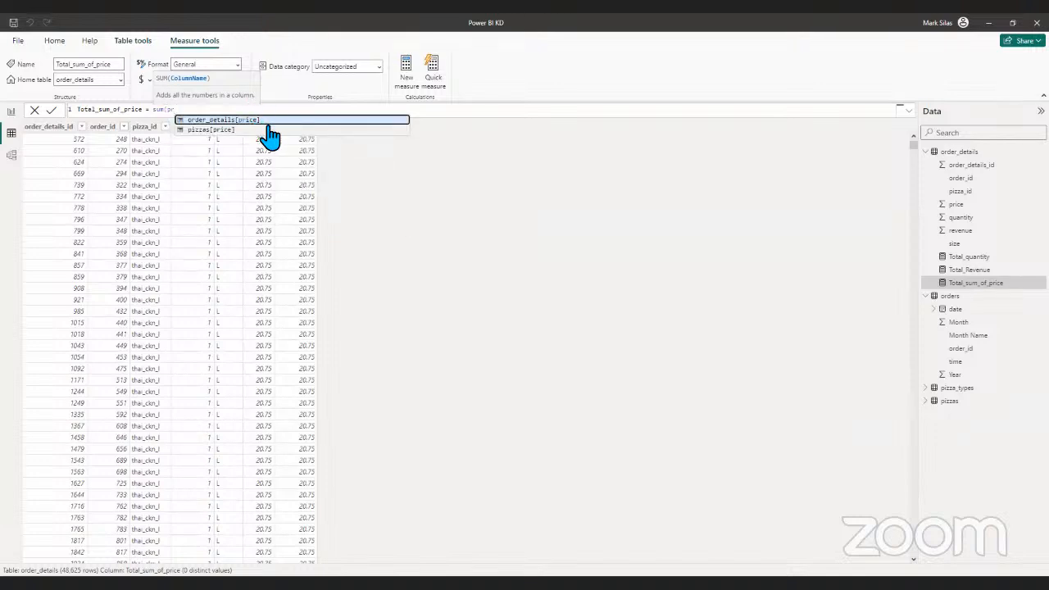
left_click(272, 121)
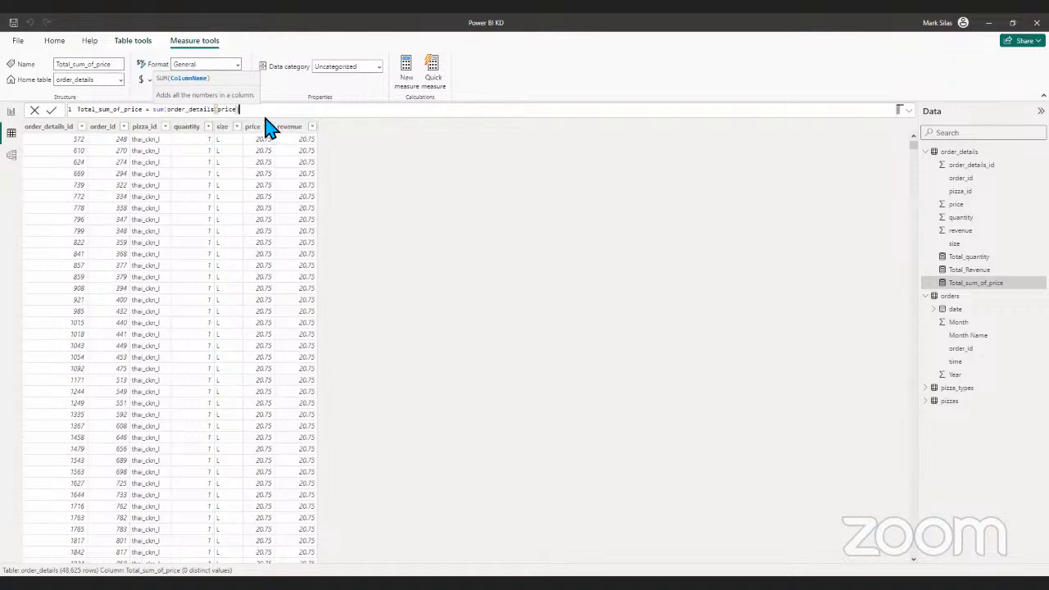
type(")")
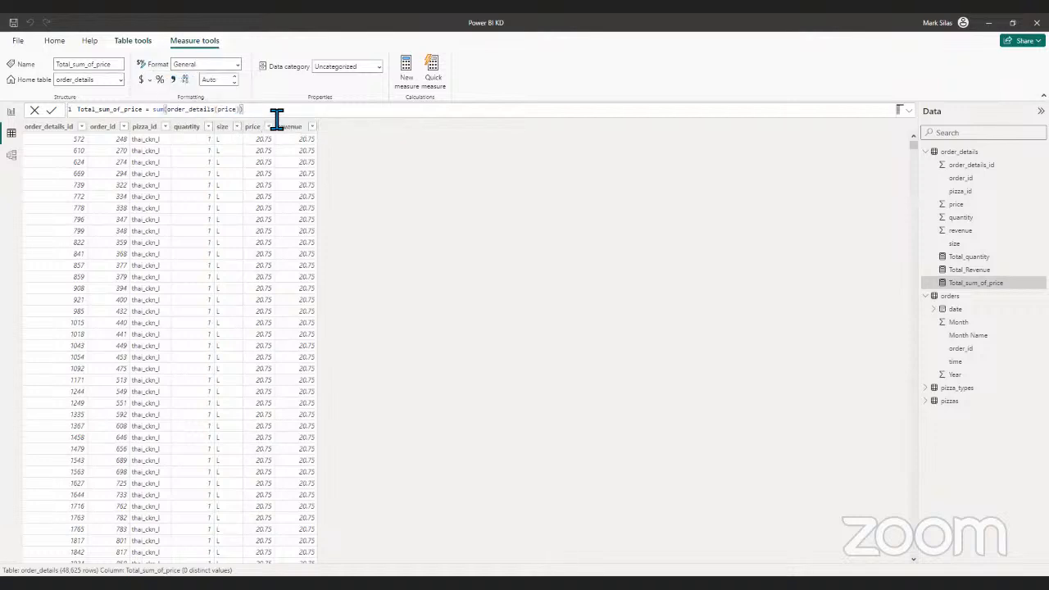
key("Return")
left_click(11, 111)
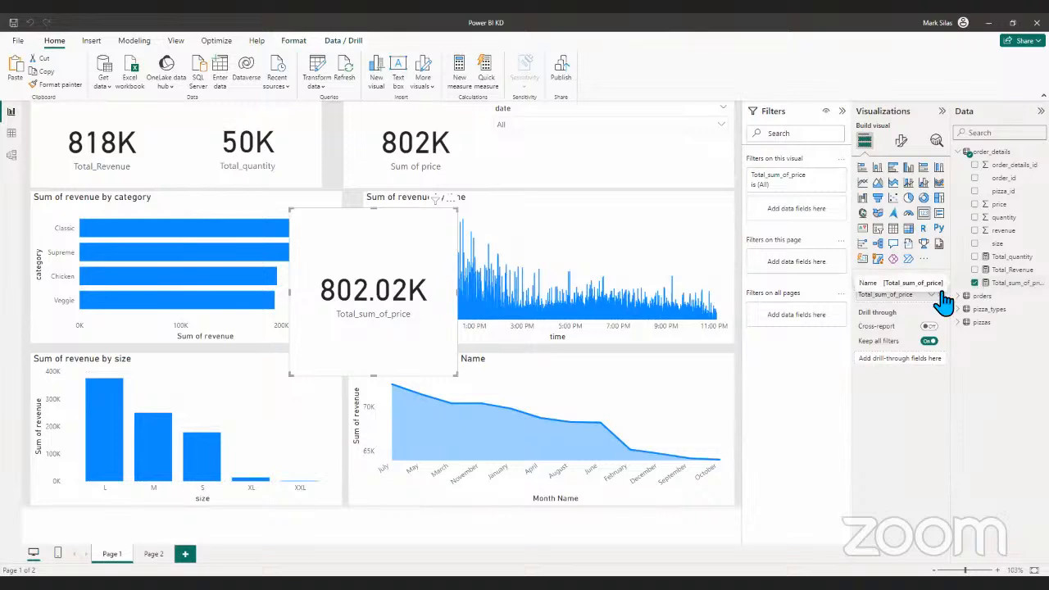
- Set the callout value of the Total_sum_of_price card to 0 decimal places
left_click(975, 283)
left_click(975, 283)
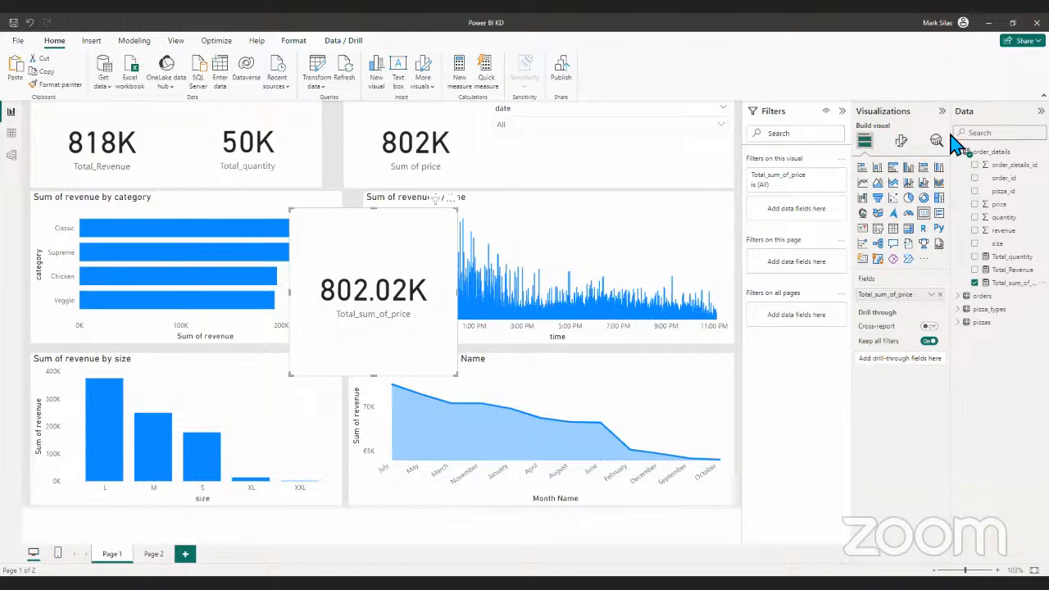
left_click(901, 140)
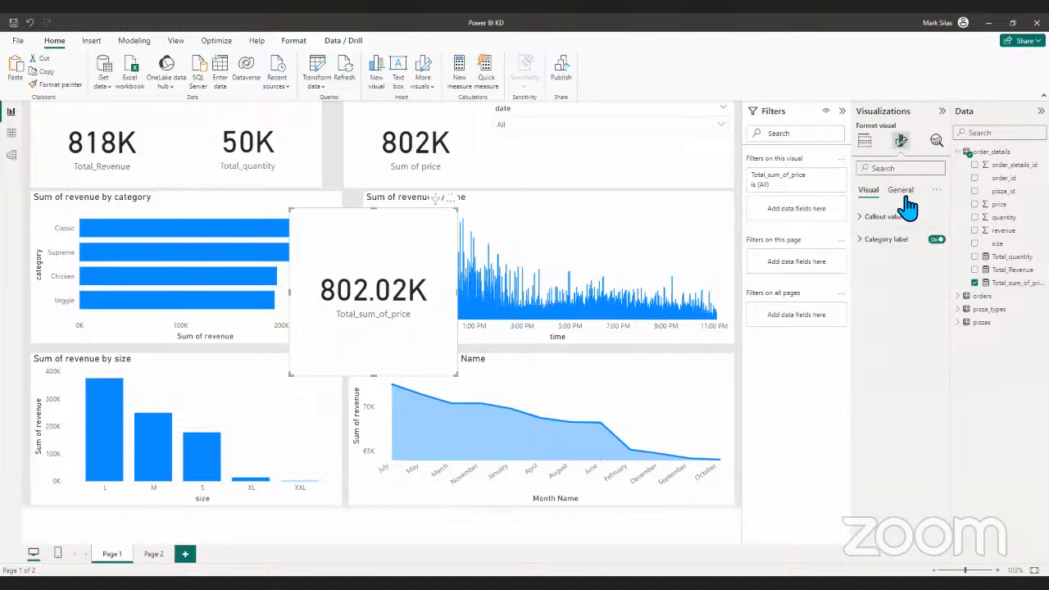
left_click(903, 194)
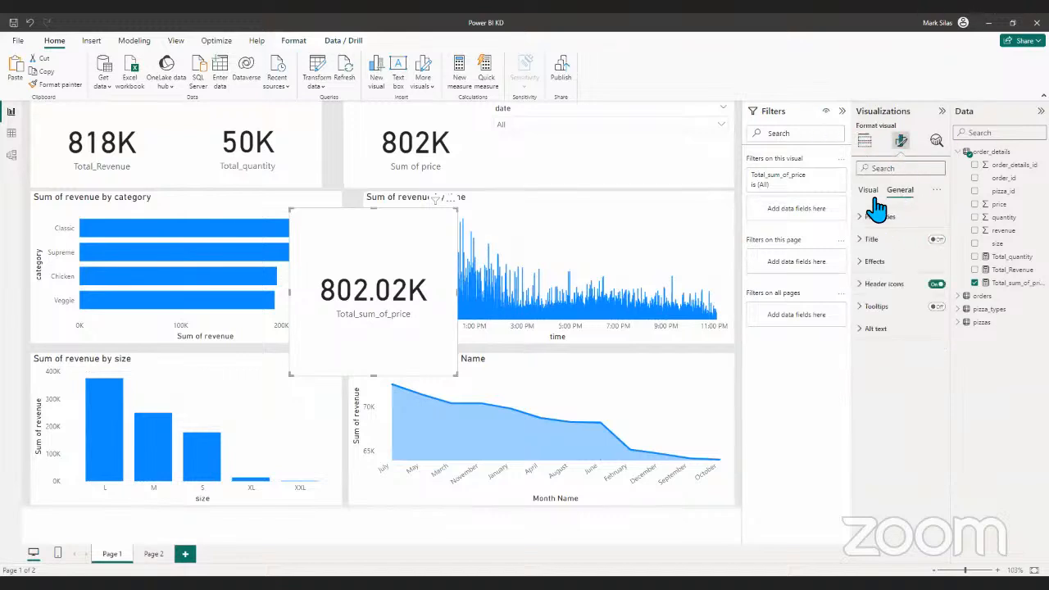
left_click(868, 190)
left_click(878, 216)
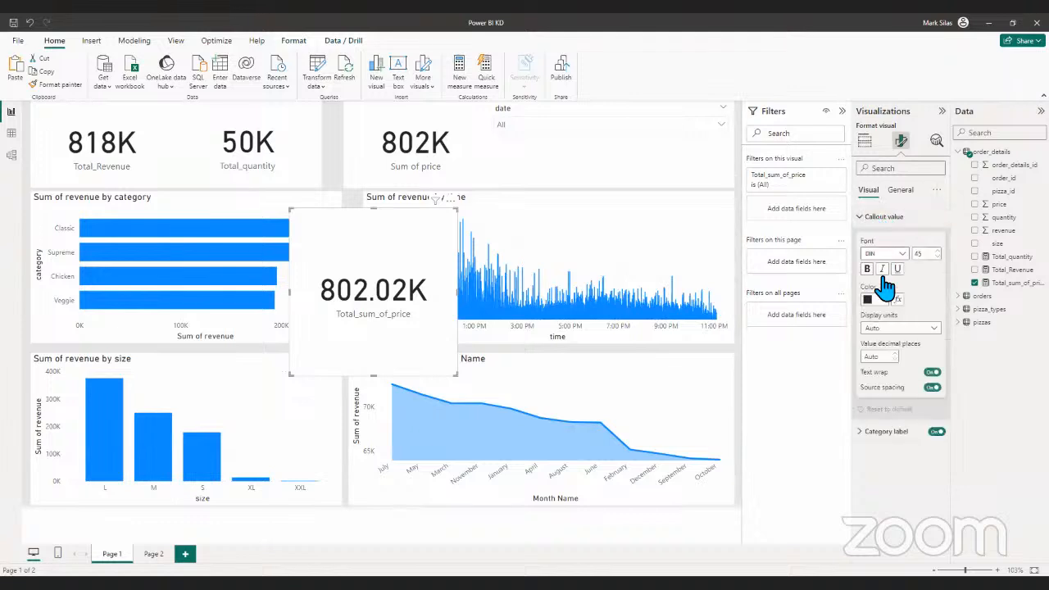
left_click(879, 357)
type("0")
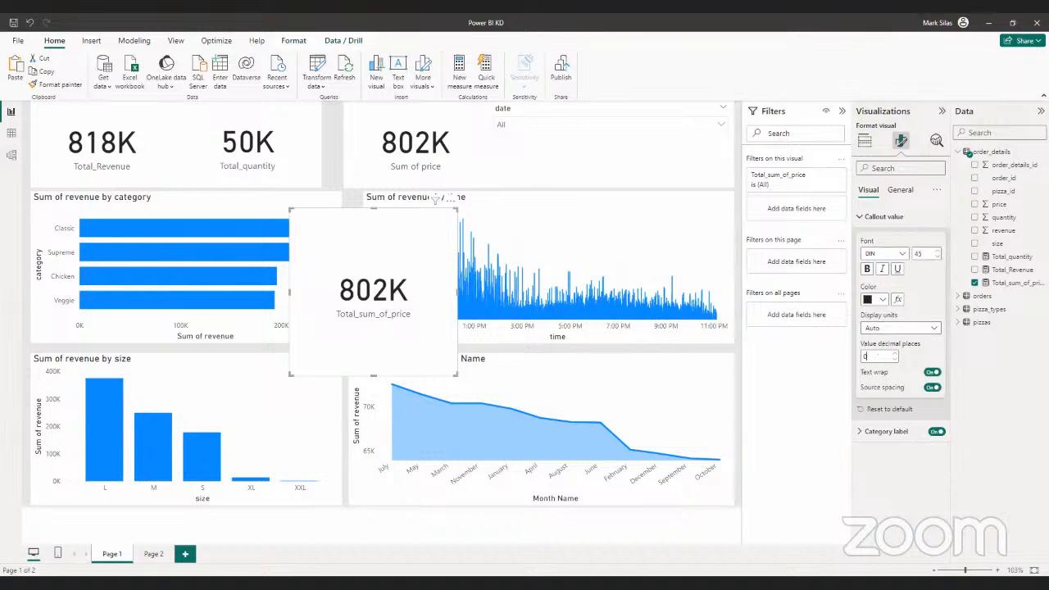
left_click(874, 217)
- Delete the Sum of price card and fit the Total_sum_of_price card into its place in the top card row
left_click_drag(400, 150, 558, 303)
key("Delete")
left_click_drag(331, 315, 345, 196)
left_click_drag(393, 269, 402, 192)
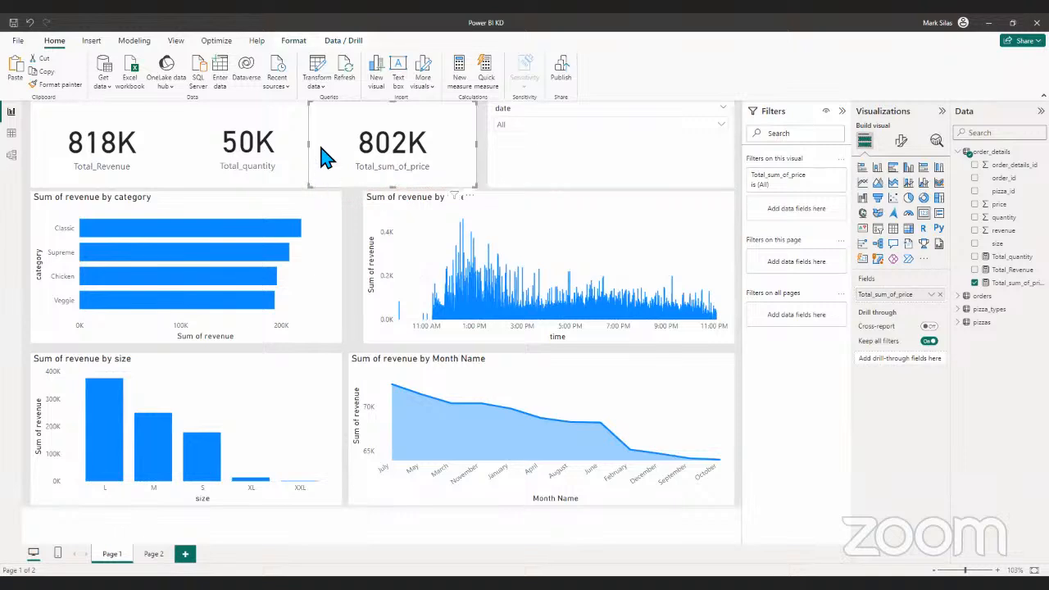
- Resize the Total_sum_of_price and Total_quantity cards so their adjoining edges meet in the top card row
left_click_drag(306, 144, 292, 162)
left_click(267, 152)
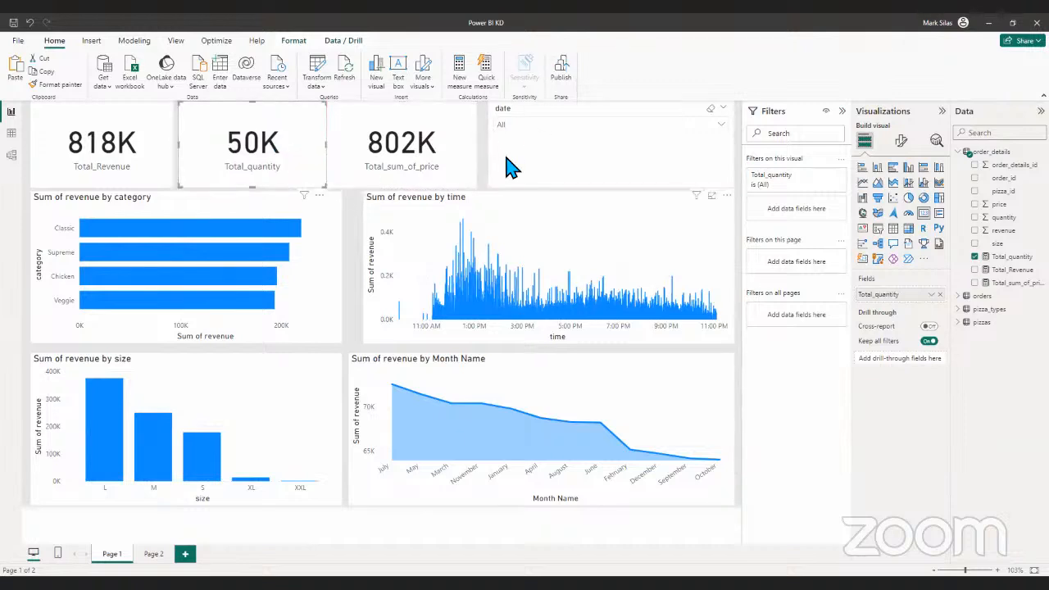
left_click(966, 154)
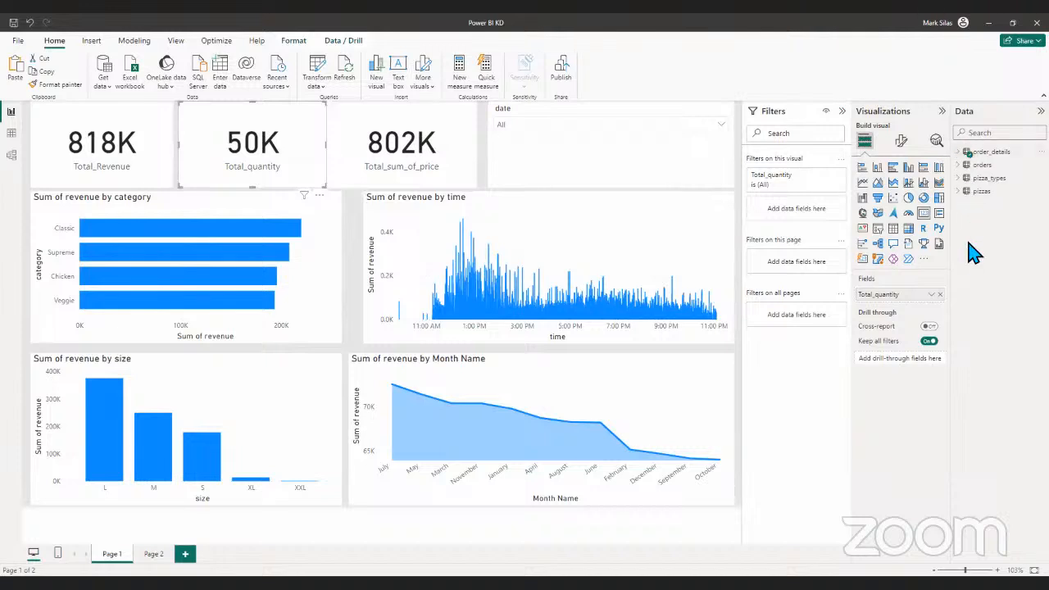
left_click(967, 154)
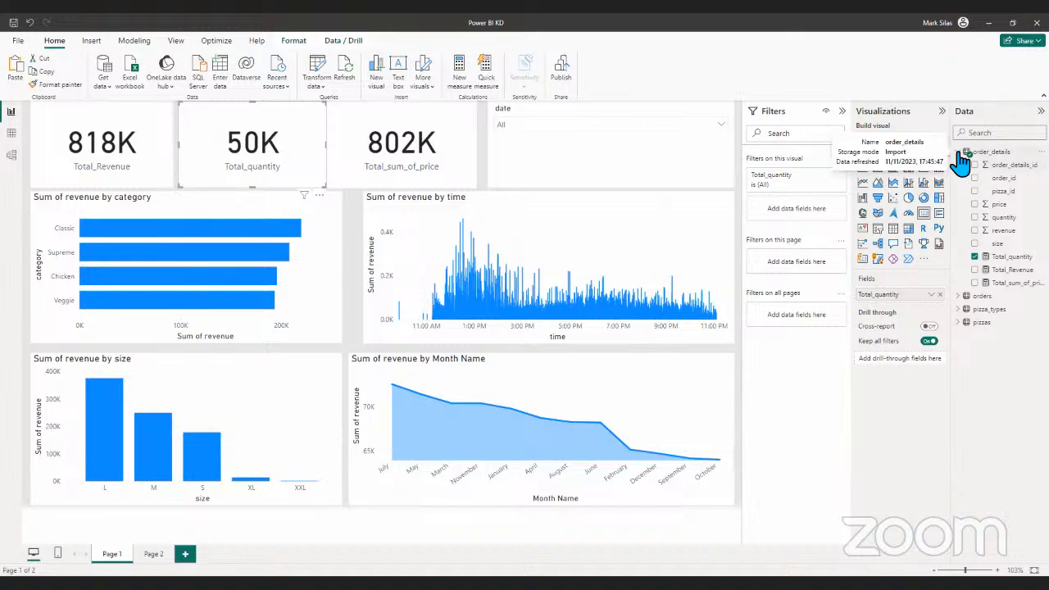
left_click(960, 155)
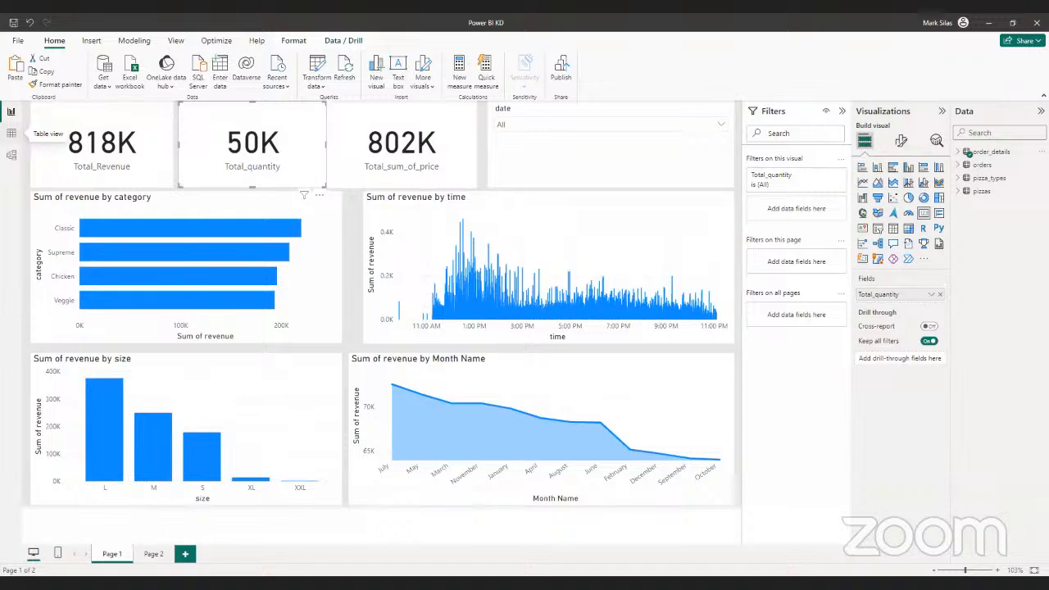
left_click(12, 133)
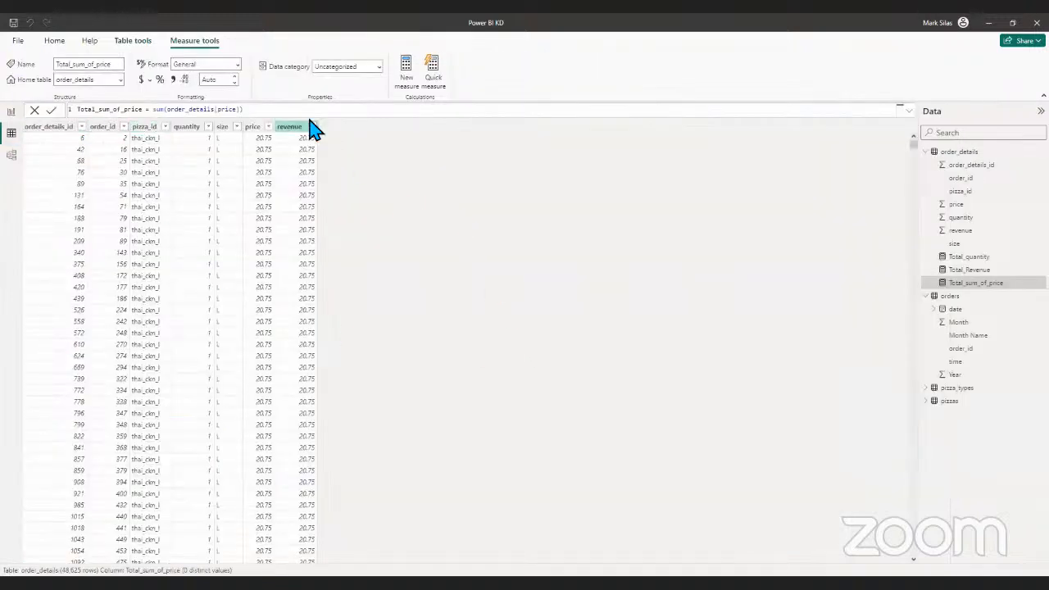
left_click(960, 151)
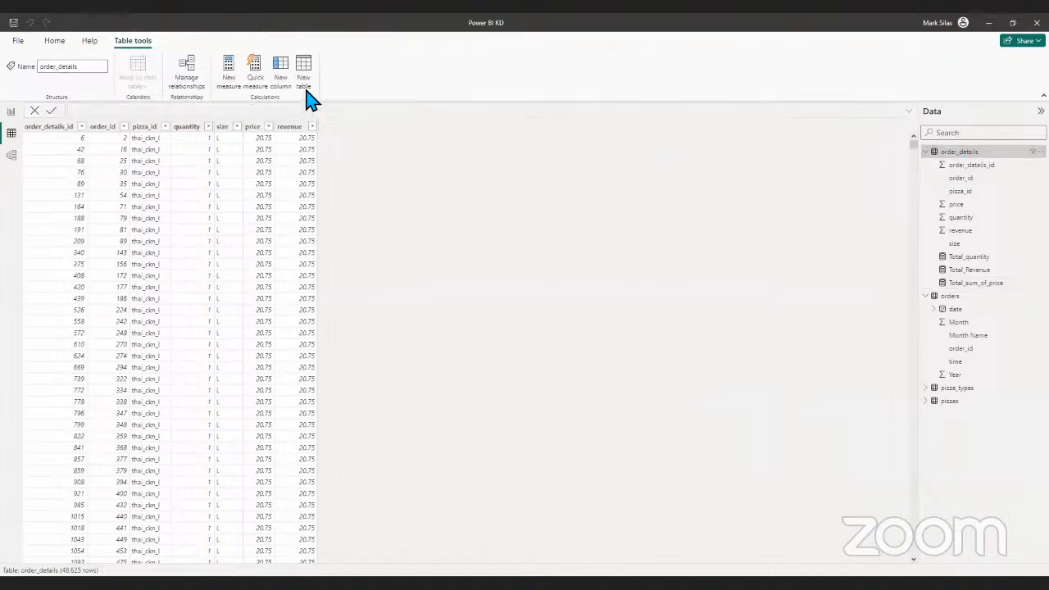
left_click(11, 113)
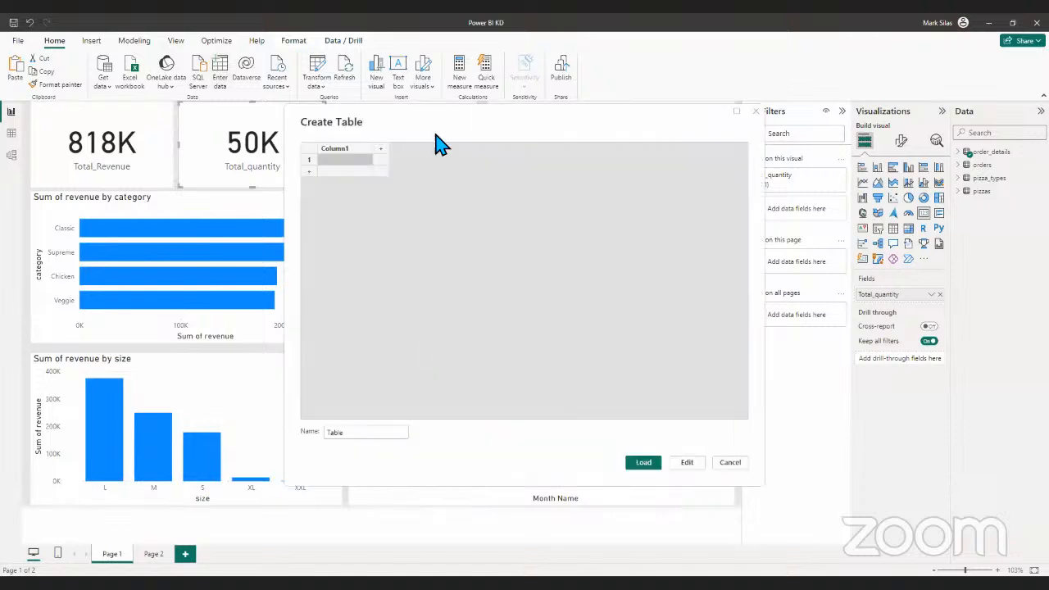
- Create an empty manually entered table named Measures and load it into the model
left_click_drag(356, 129, 262, 128)
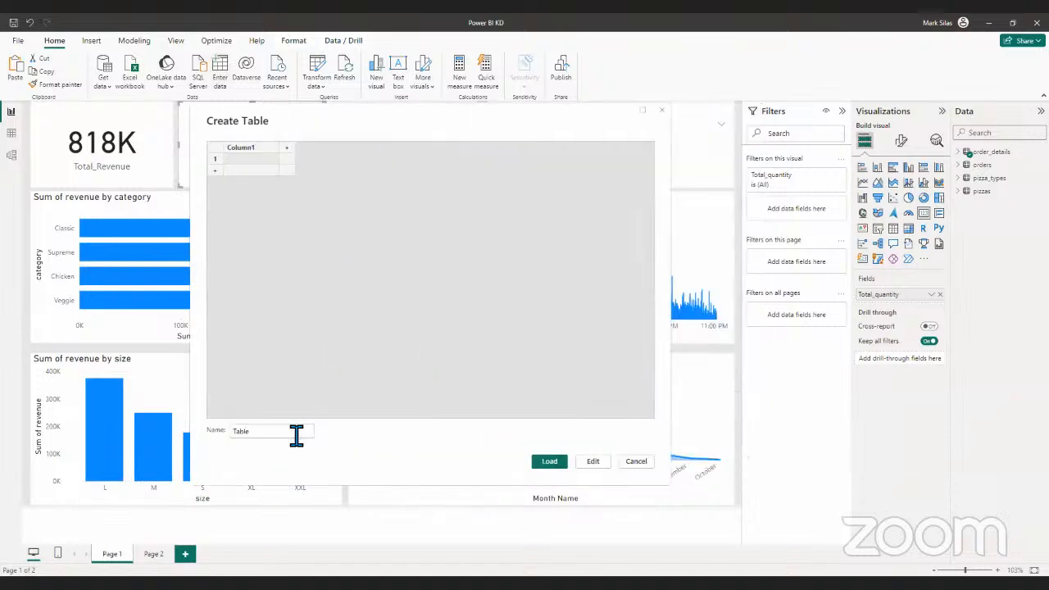
left_click(295, 433)
key("BackSpace")
key("BackSpace")
key("BackSpace")
key("BackSpace")
key("BackSpace")
type("Measures")
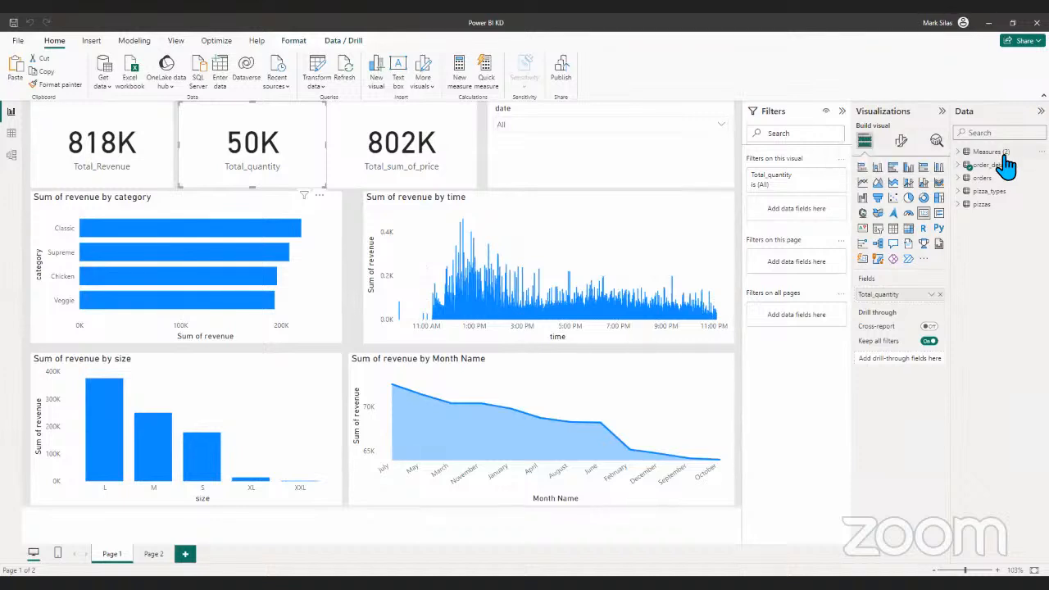
- Rename the new Measures table to #Measures
right_click(1012, 164)
left_click(1010, 156)
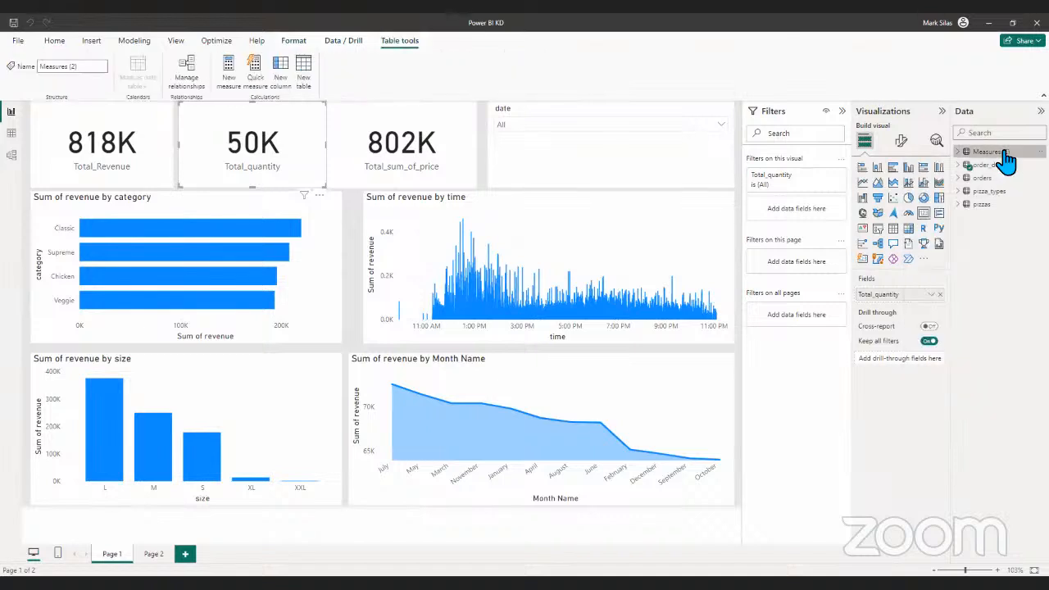
right_click(1011, 157)
left_click(935, 277)
key("BackSpace")
key("BackSpace")
key("BackSpace")
key("BackSpace")
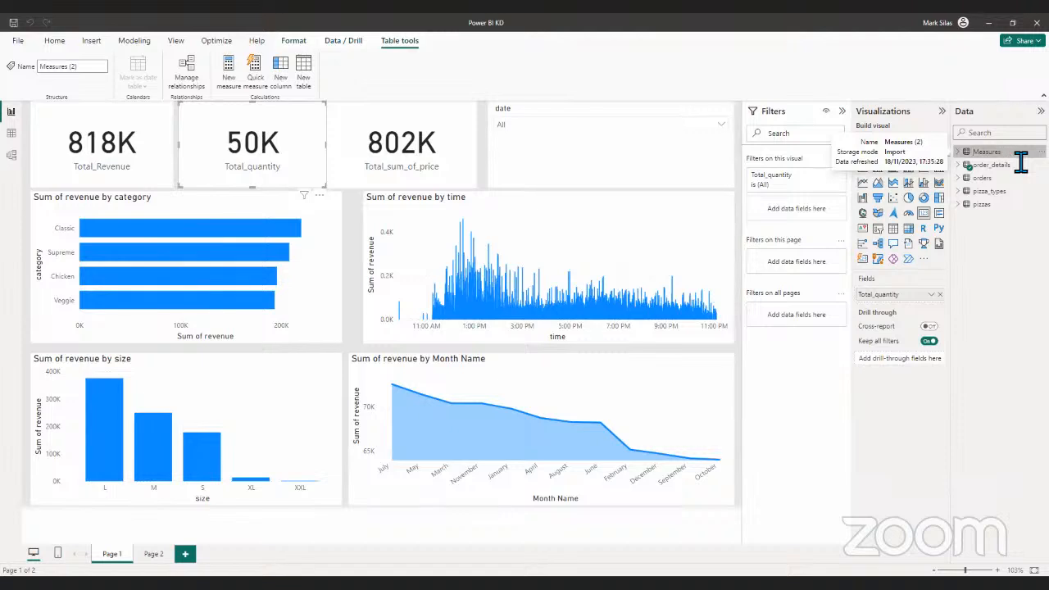
type("#")
key("Return")
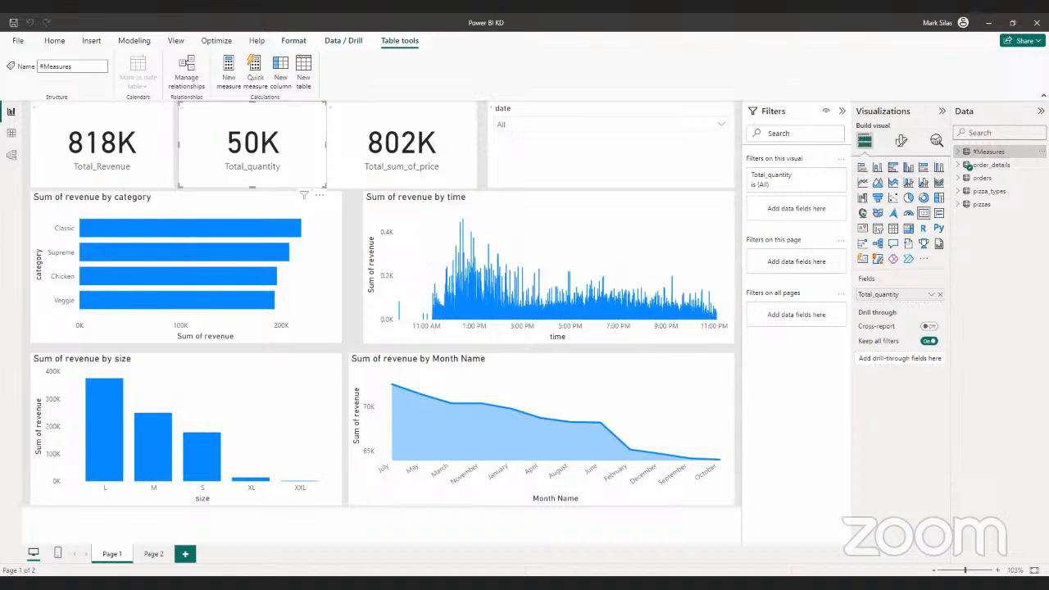
- Change the home table of the Total_quantity measure from order_details to #Measures
left_click(961, 166)
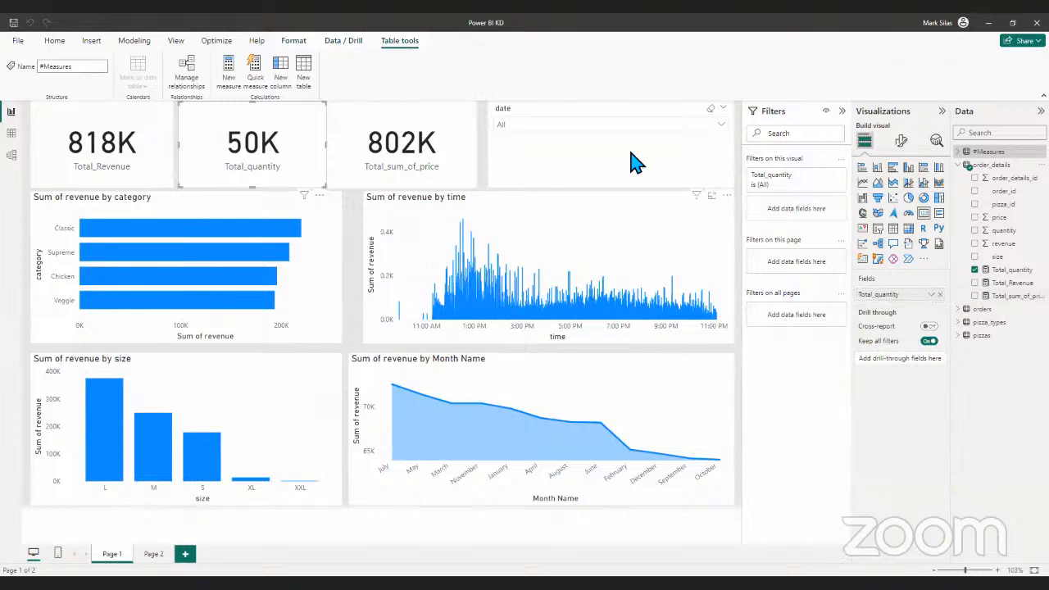
left_click(986, 271)
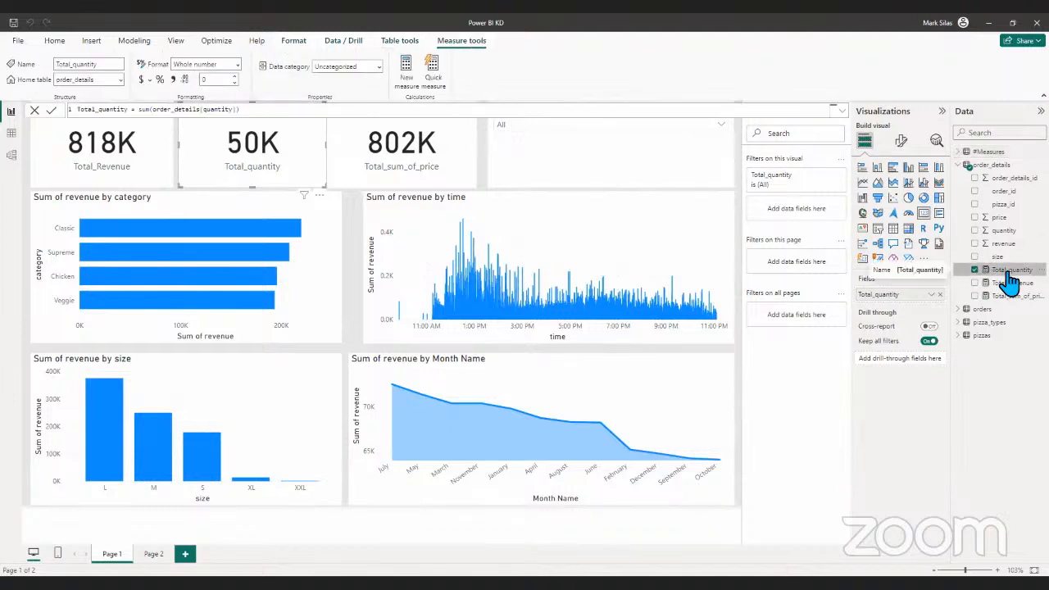
left_click(975, 270)
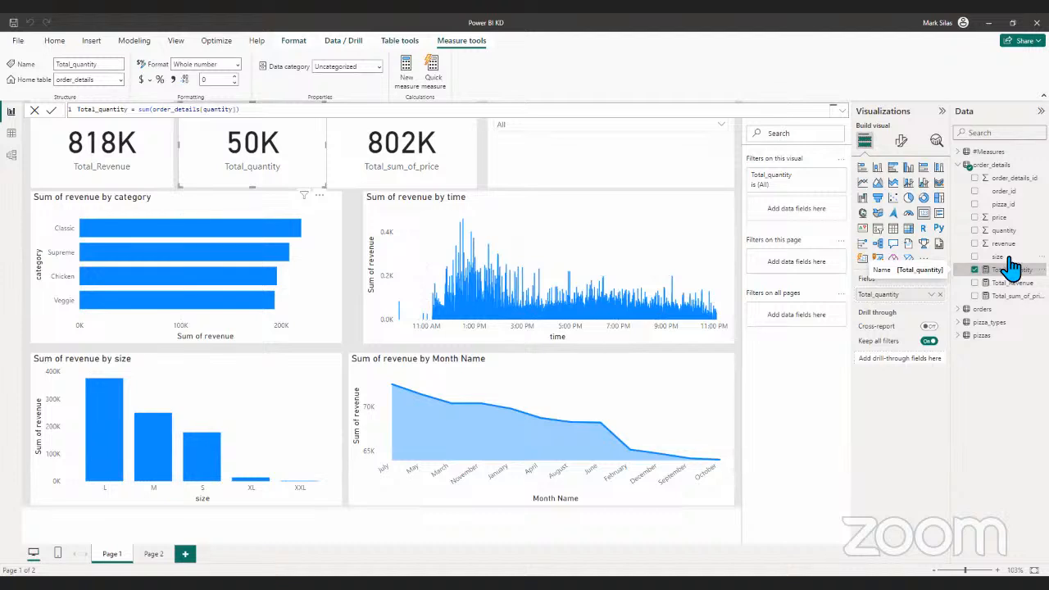
left_click(116, 80)
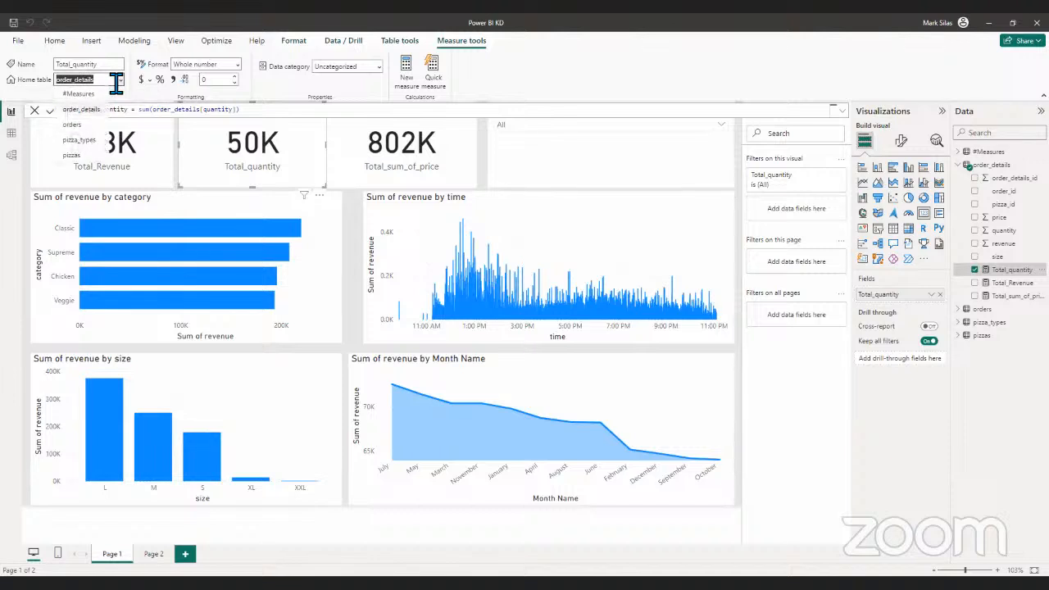
left_click(122, 65)
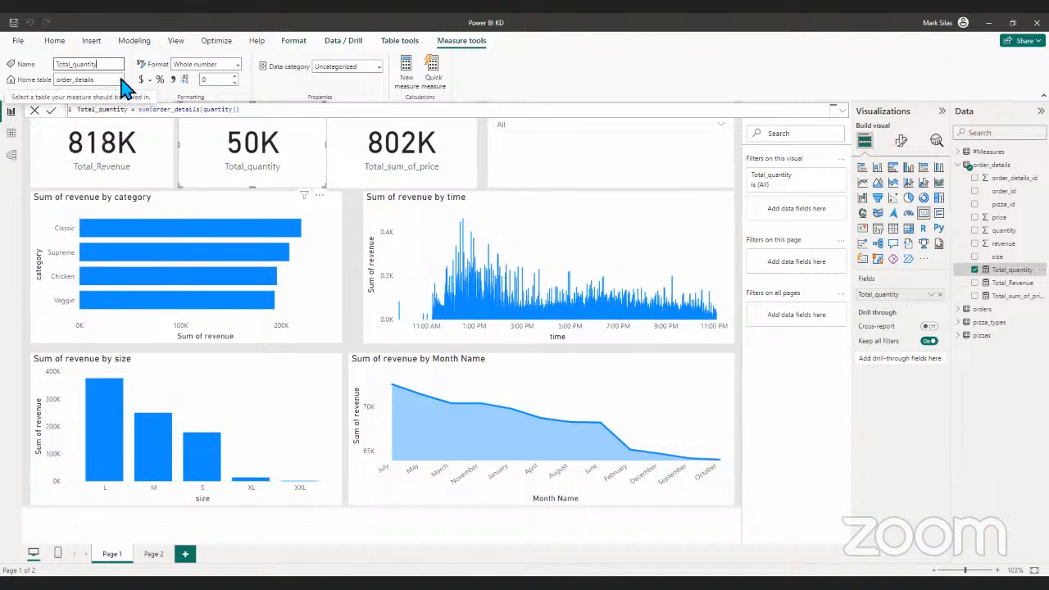
left_click(121, 80)
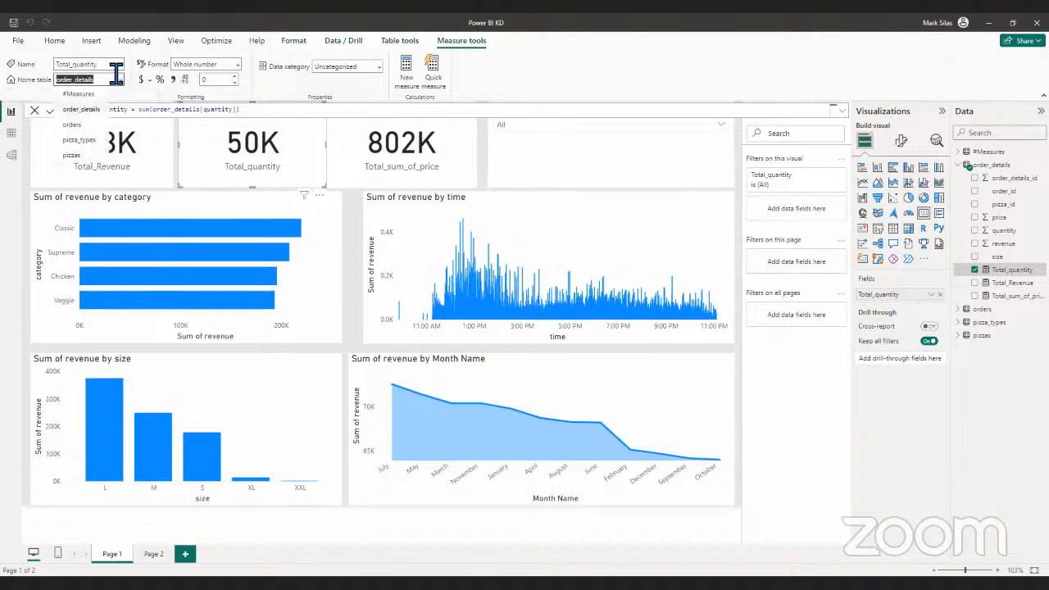
left_click(117, 66)
left_click(118, 69)
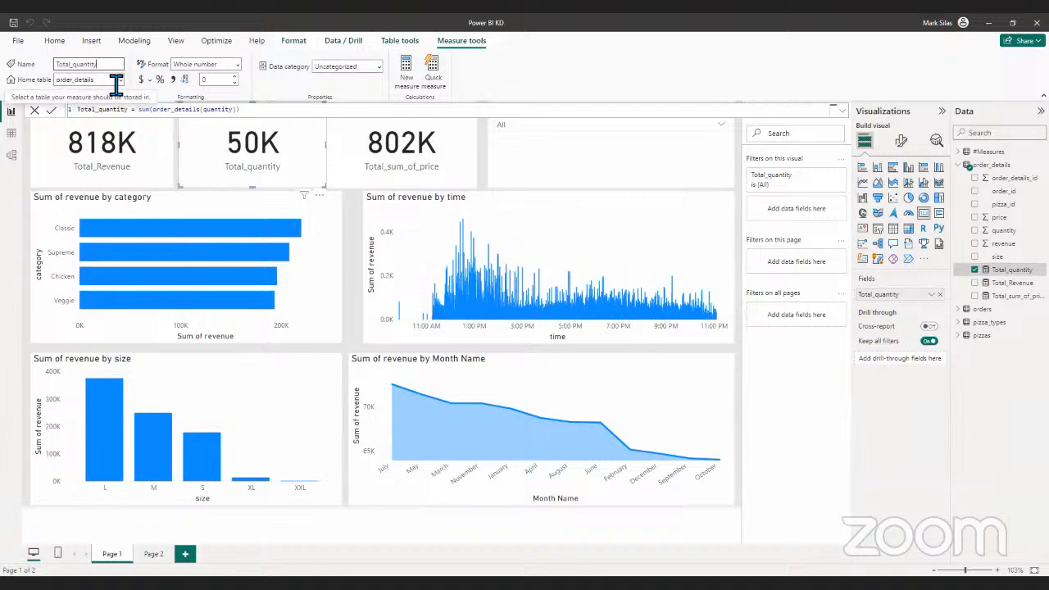
left_click(117, 80)
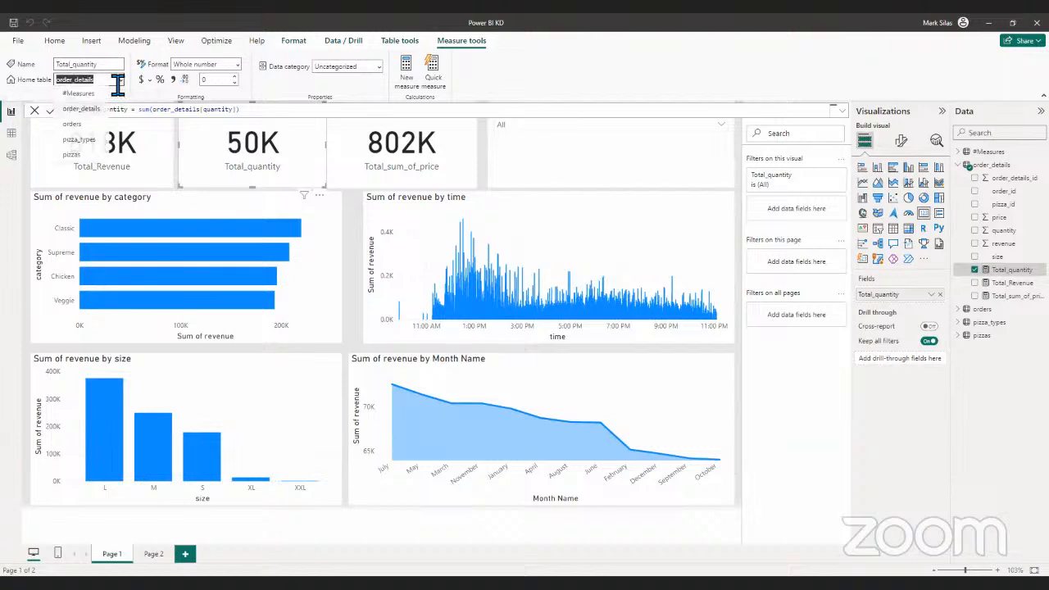
left_click(101, 102)
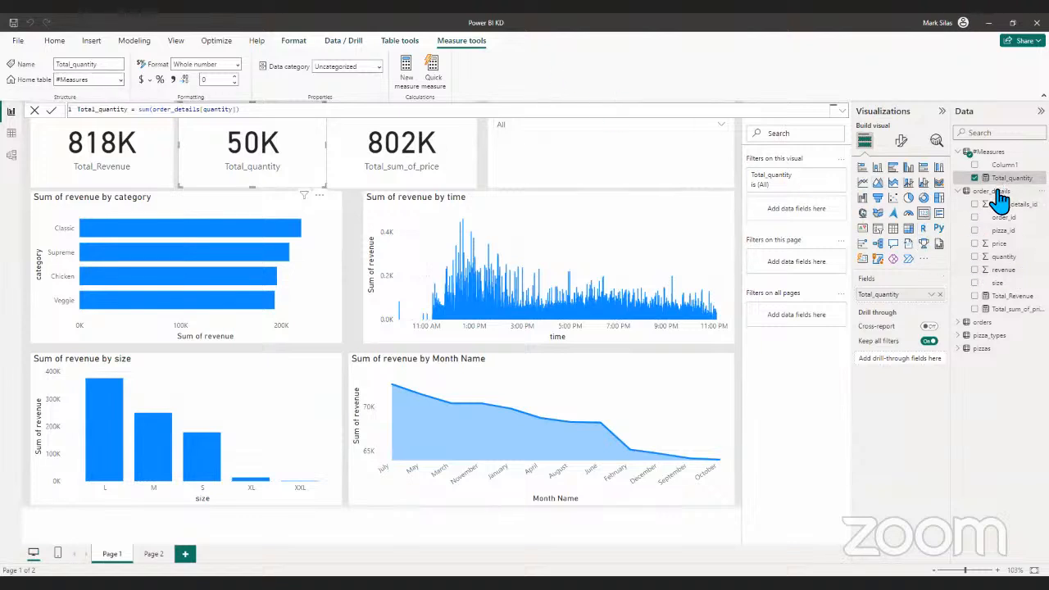
- Show the fields of the #Measures table and remove Total_quantity from the selected card
left_click(963, 152)
left_click(961, 154)
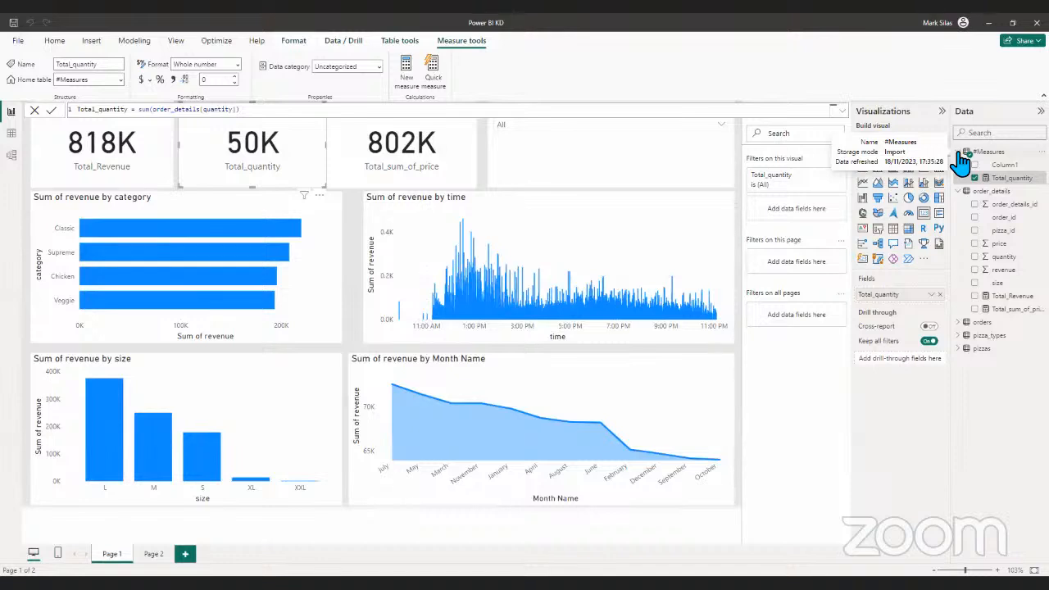
left_click(961, 156)
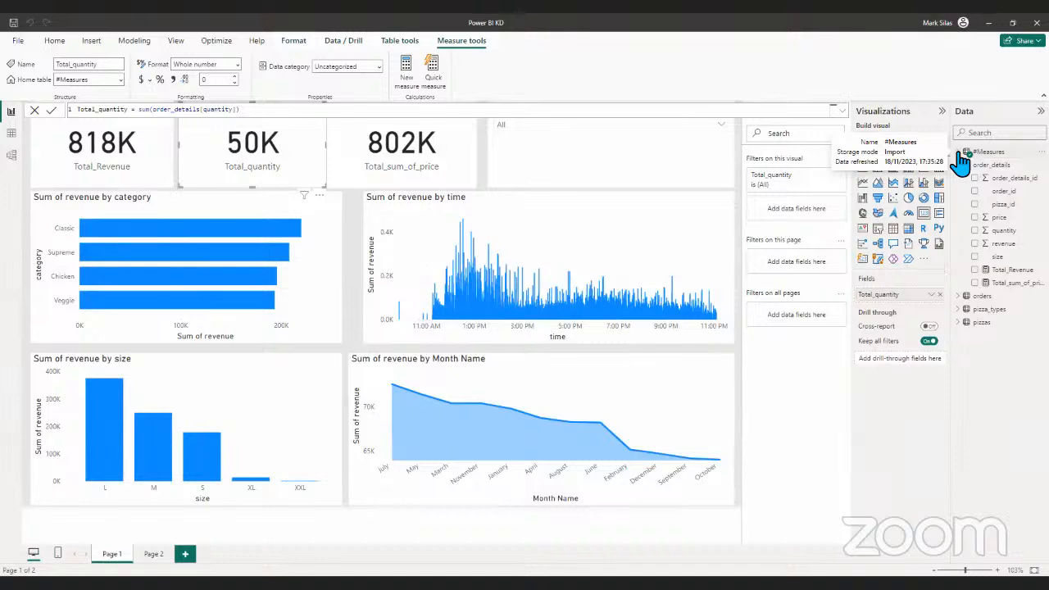
left_click(960, 153)
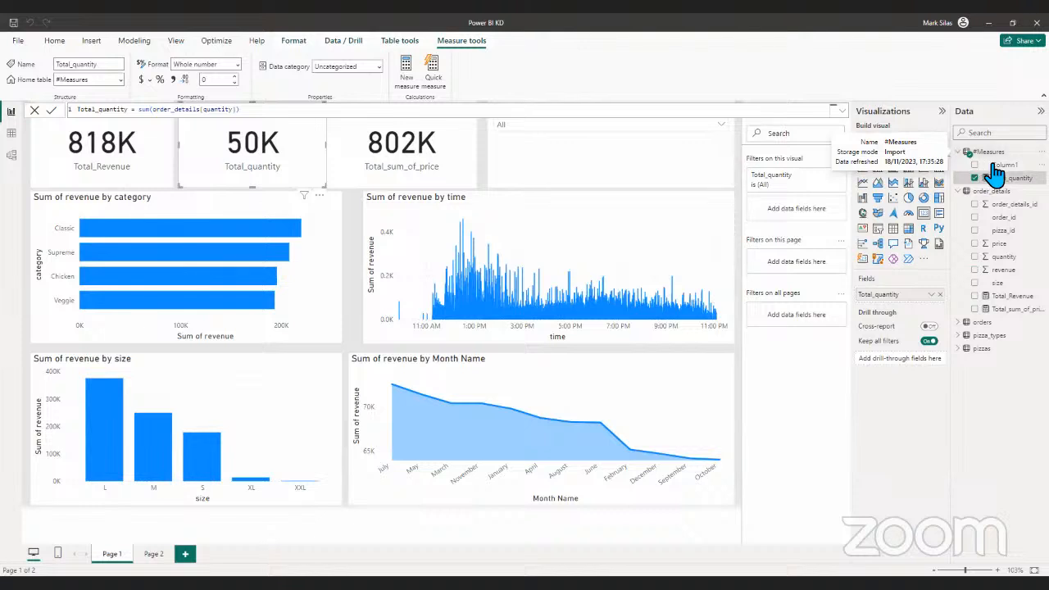
left_click(977, 179)
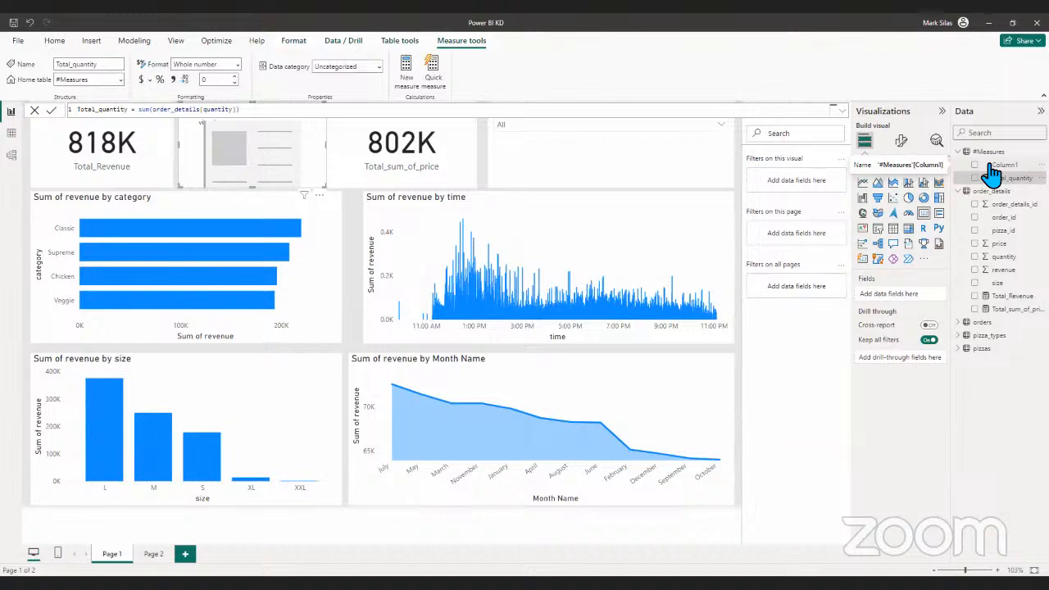
- Delete the placeholder column Column1 of the #Measures table from the model
left_click(1005, 167)
right_click(1005, 166)
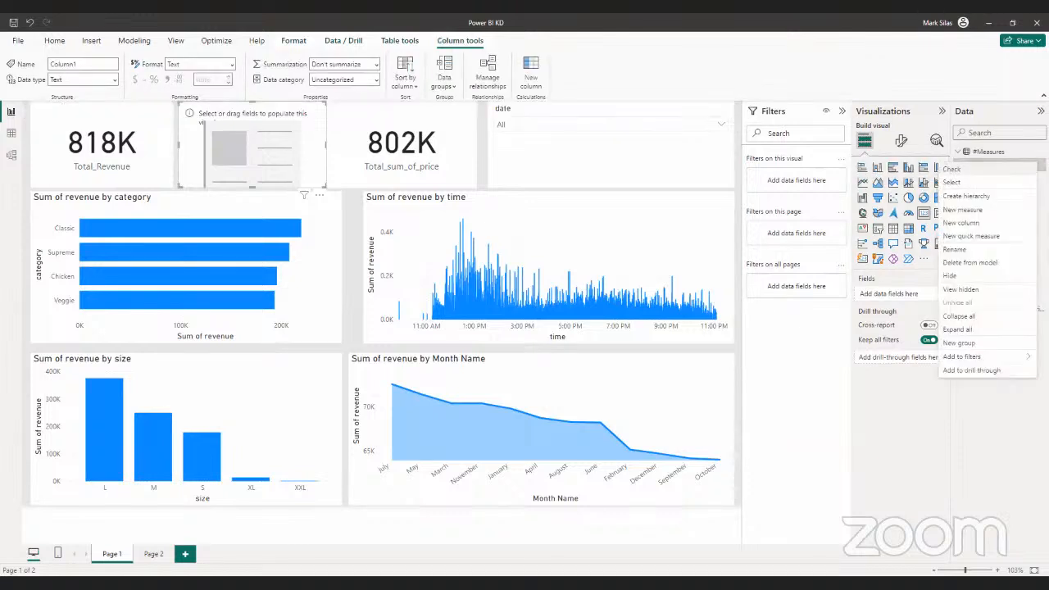
left_click(989, 152)
right_click(1005, 166)
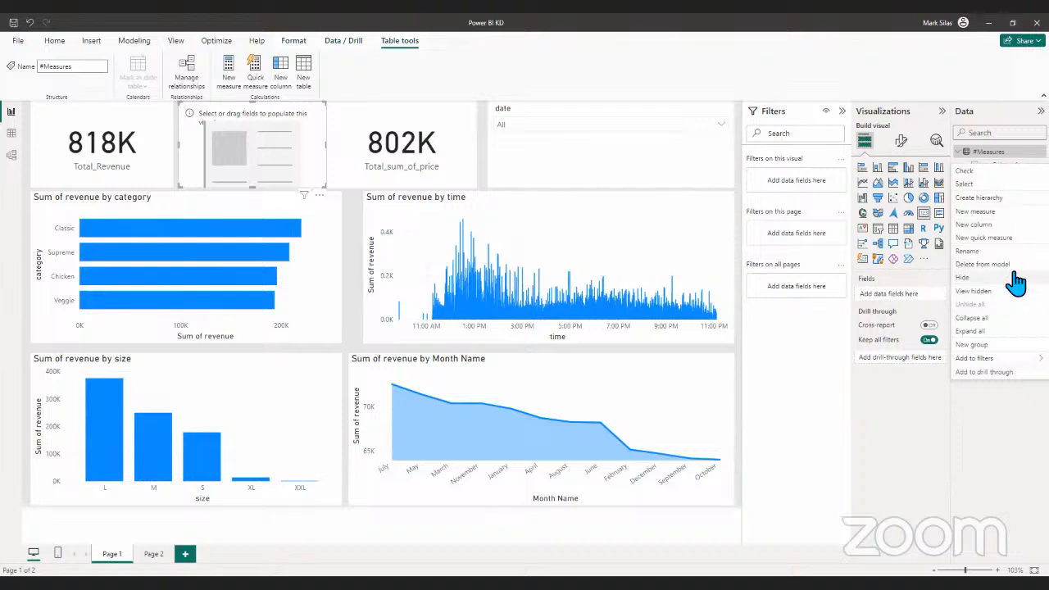
left_click(983, 264)
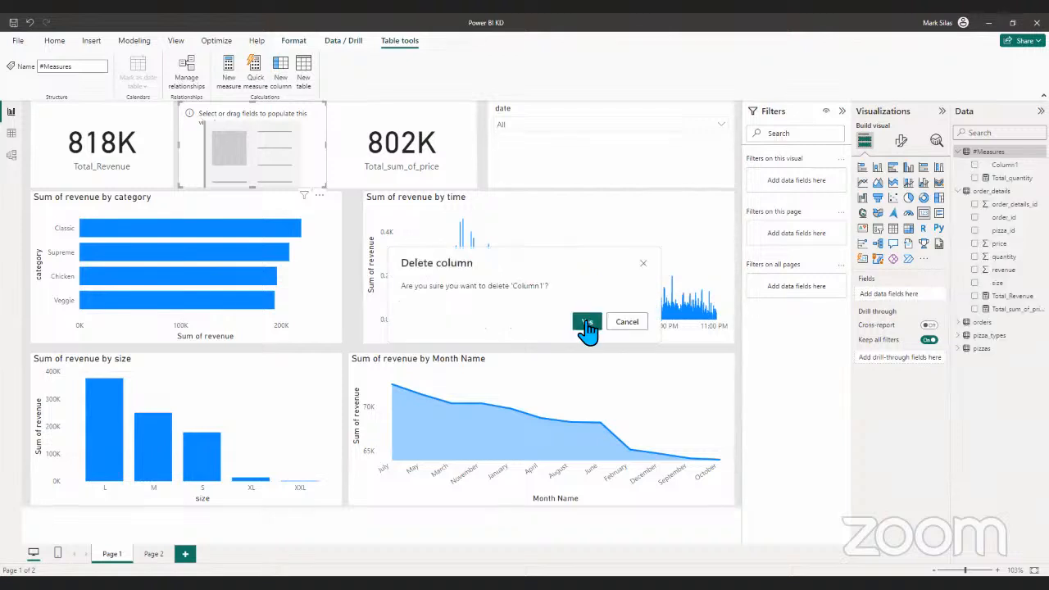
left_click(584, 323)
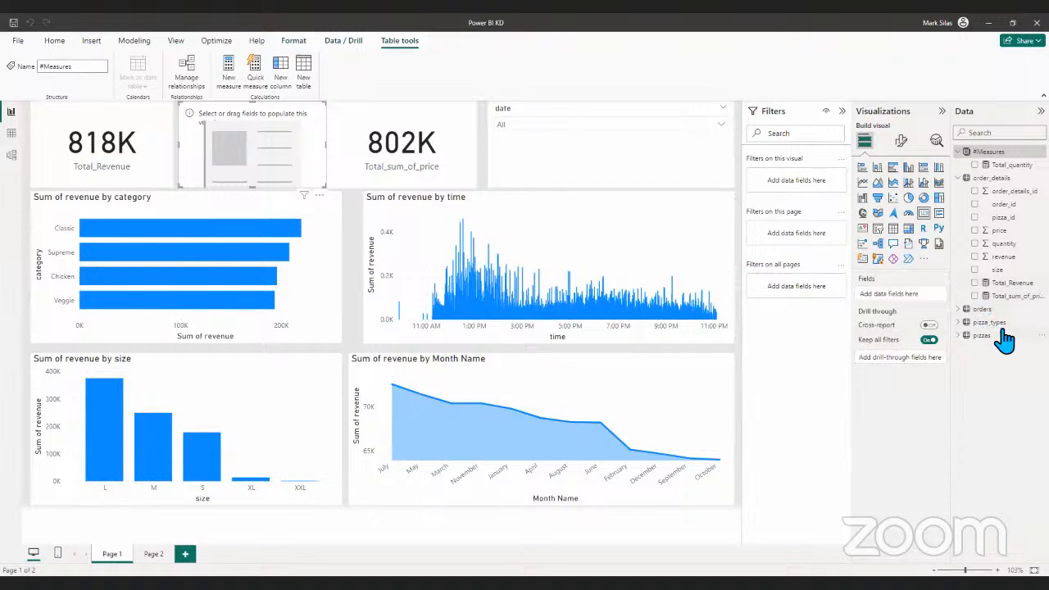
- Set the home table of the Total_Revenue and Total_sum_of_price measures to #Measures
left_click(1021, 285)
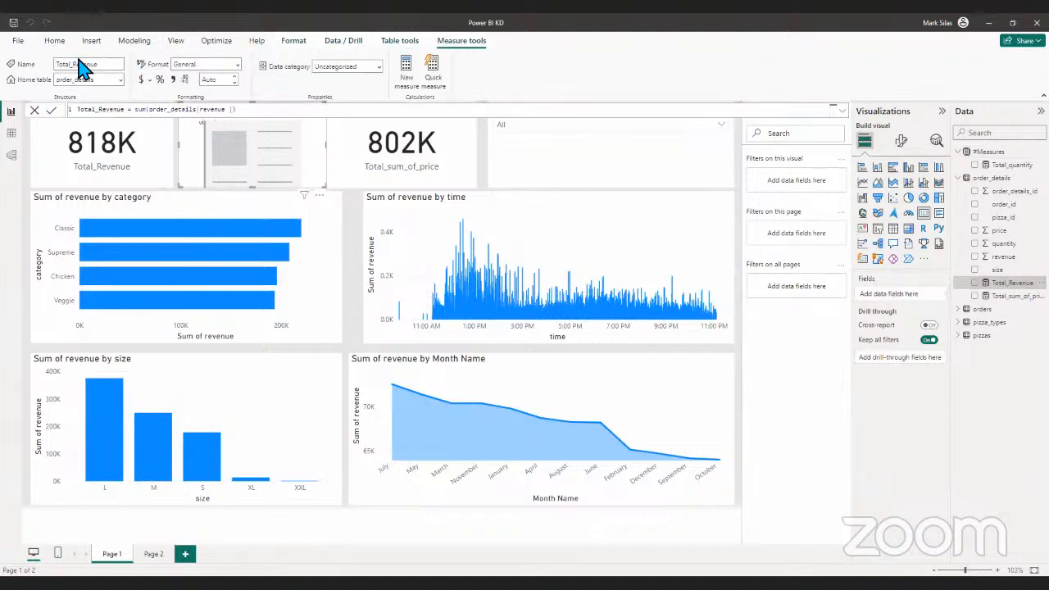
left_click(120, 80)
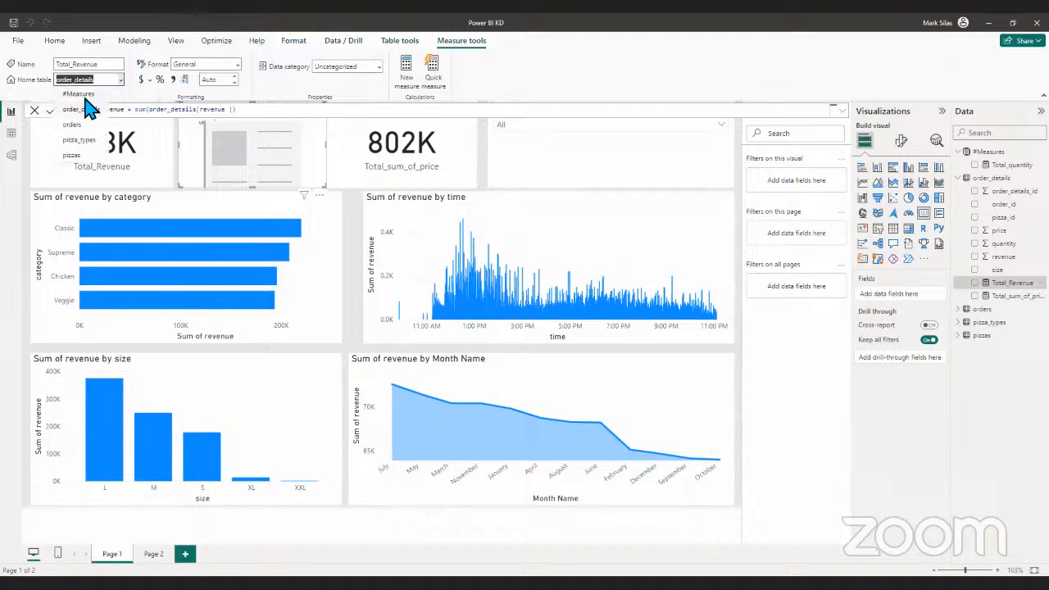
left_click(82, 94)
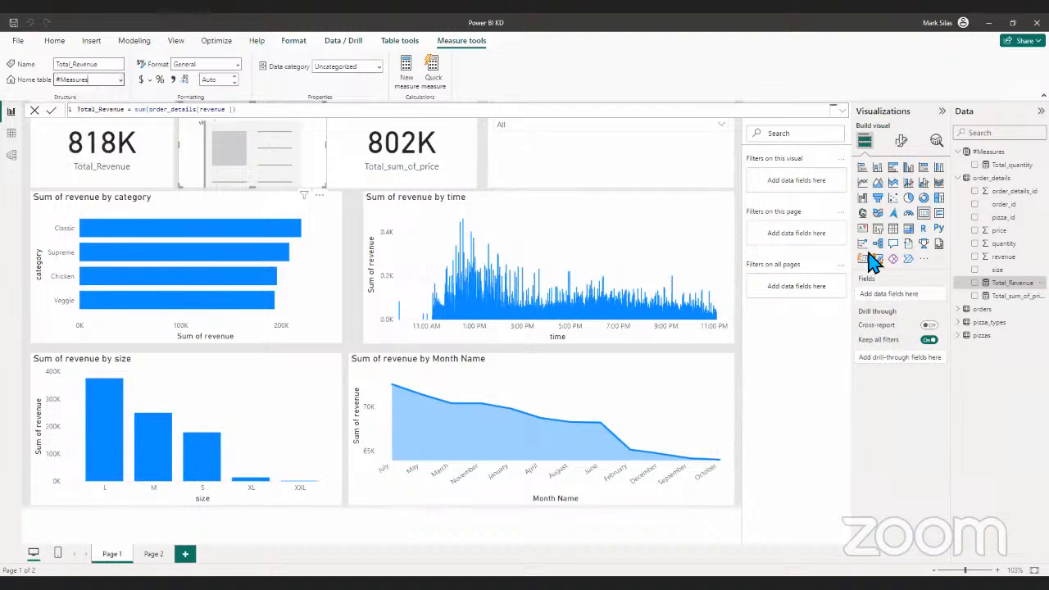
left_click(1014, 297)
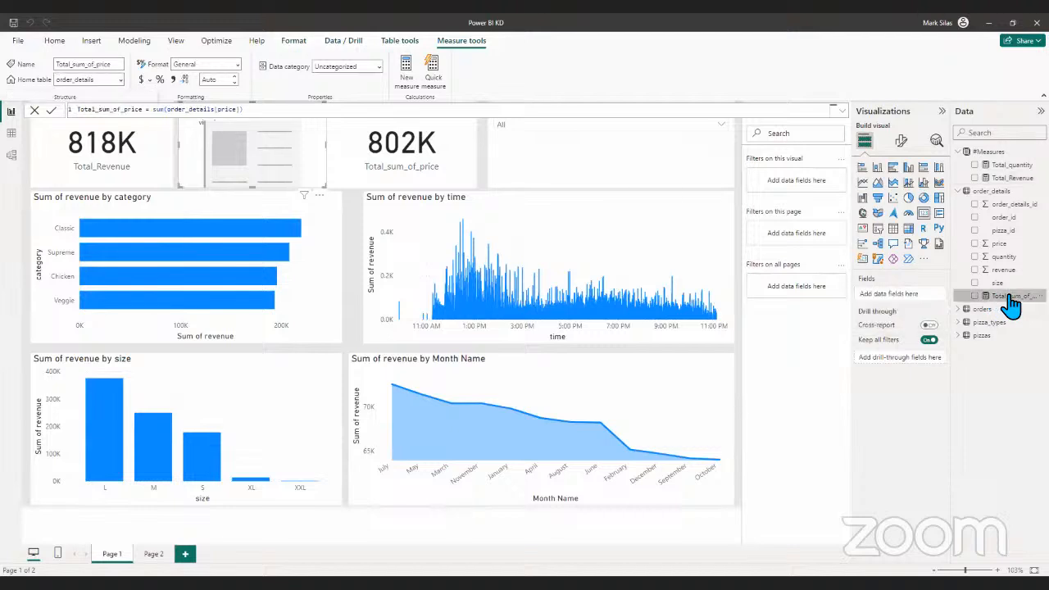
left_click(122, 79)
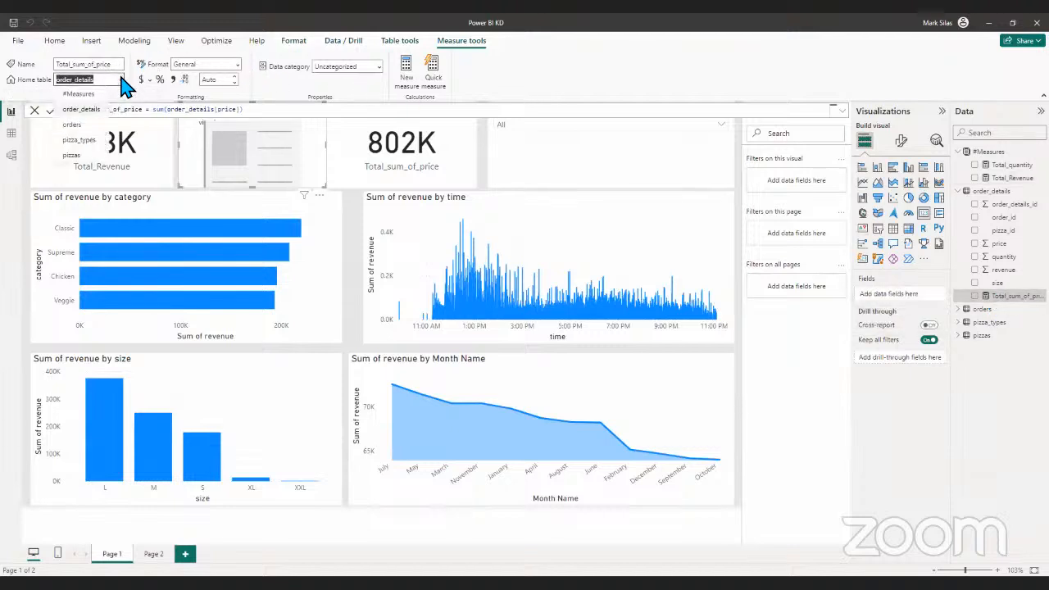
left_click(103, 94)
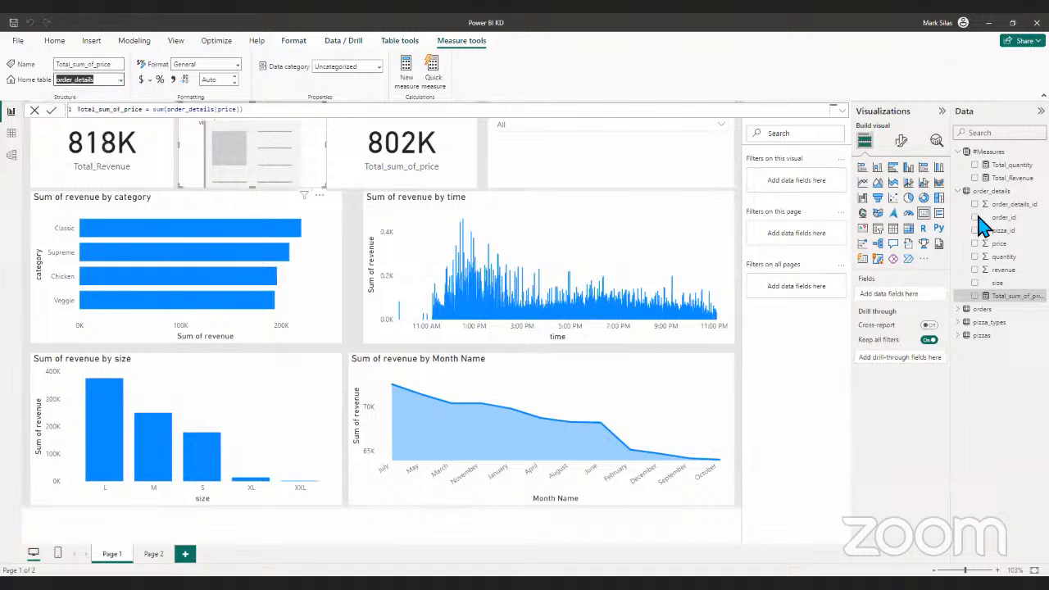
- Collapse the #Measures and order_details tables in the field list and slightly narrow the empty card beside the Total_Revenue card
left_click(964, 152)
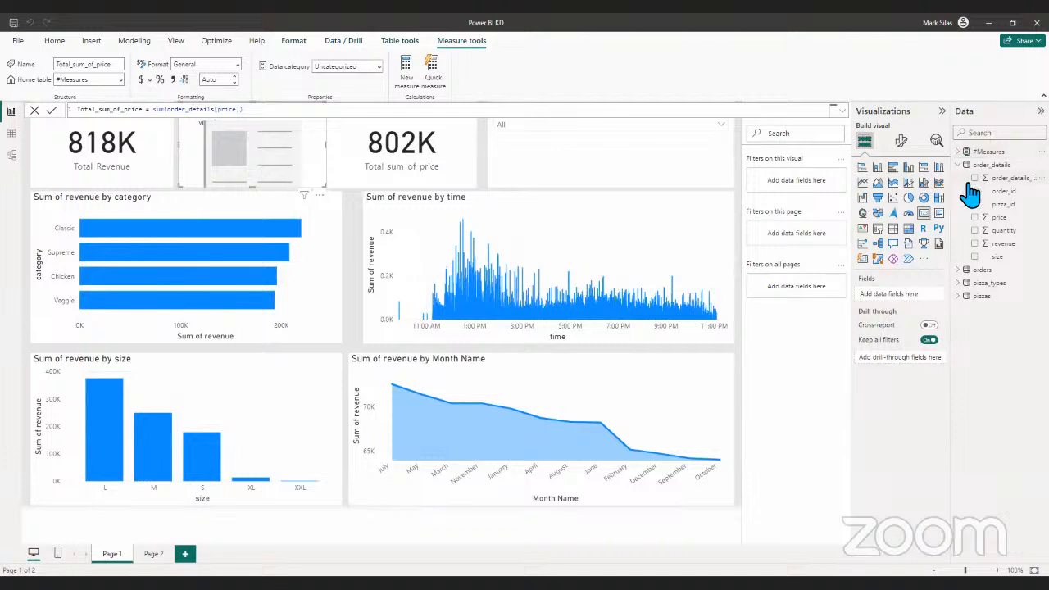
left_click(966, 164)
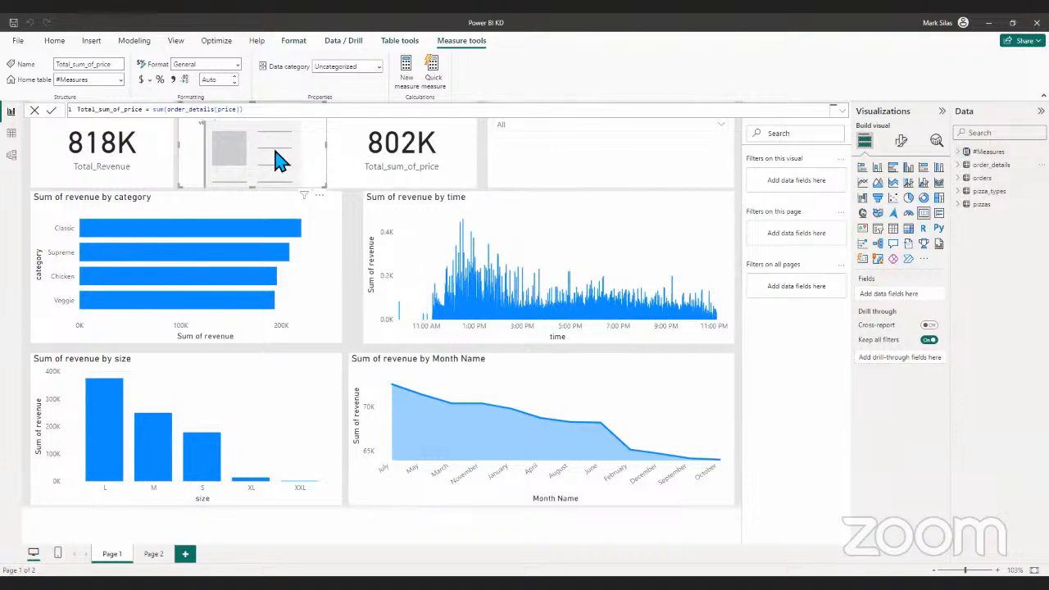
left_click_drag(283, 159, 291, 178)
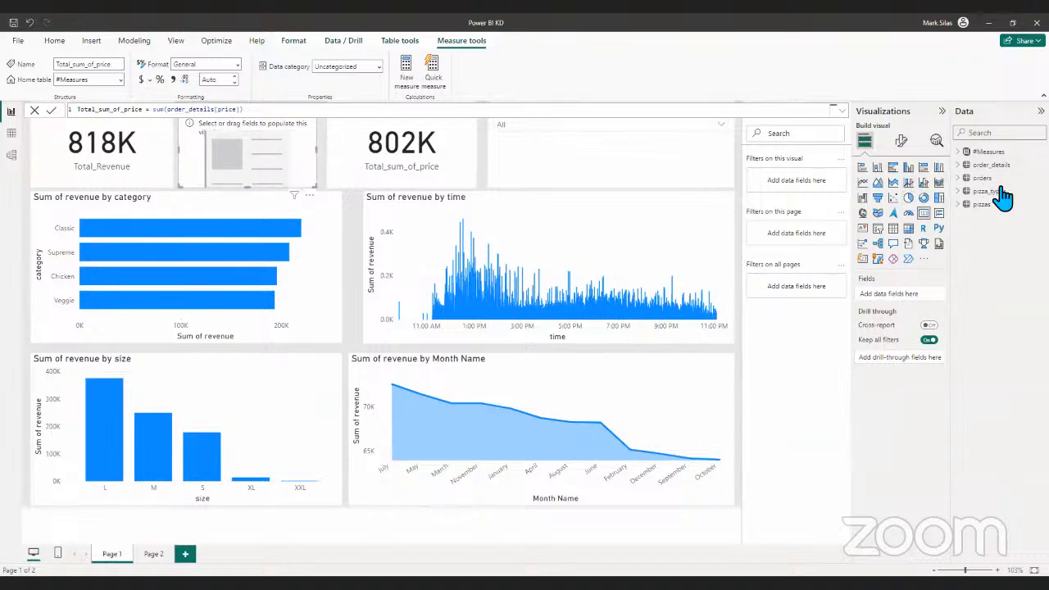
- Add the Total_quantity measure from the #Measures table to the empty card and move the card slightly up
left_click(959, 154)
left_click(959, 153)
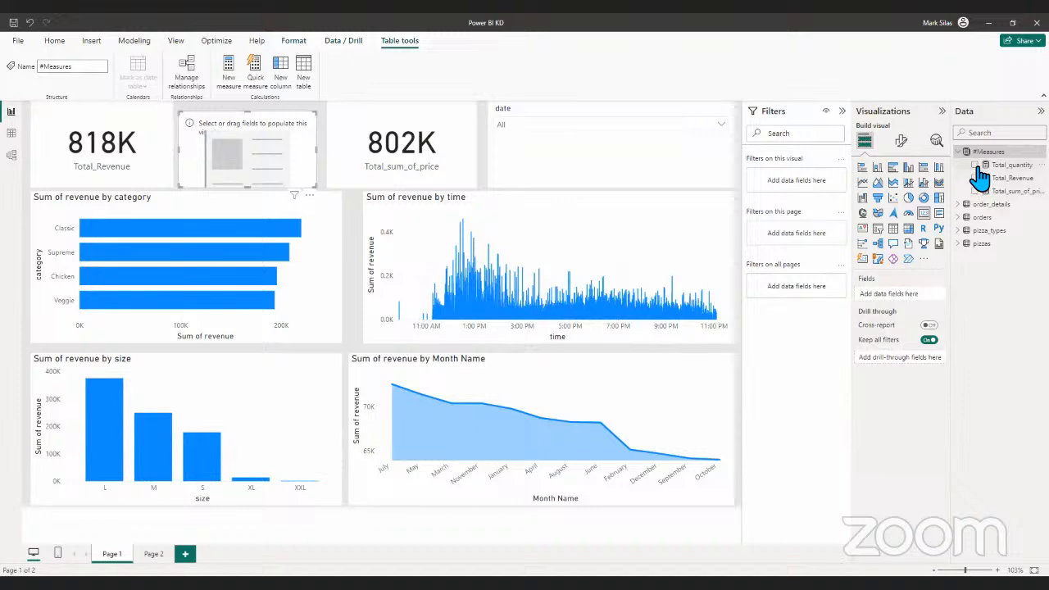
left_click(981, 165)
left_click(970, 155)
left_click_drag(294, 162, 277, 155)
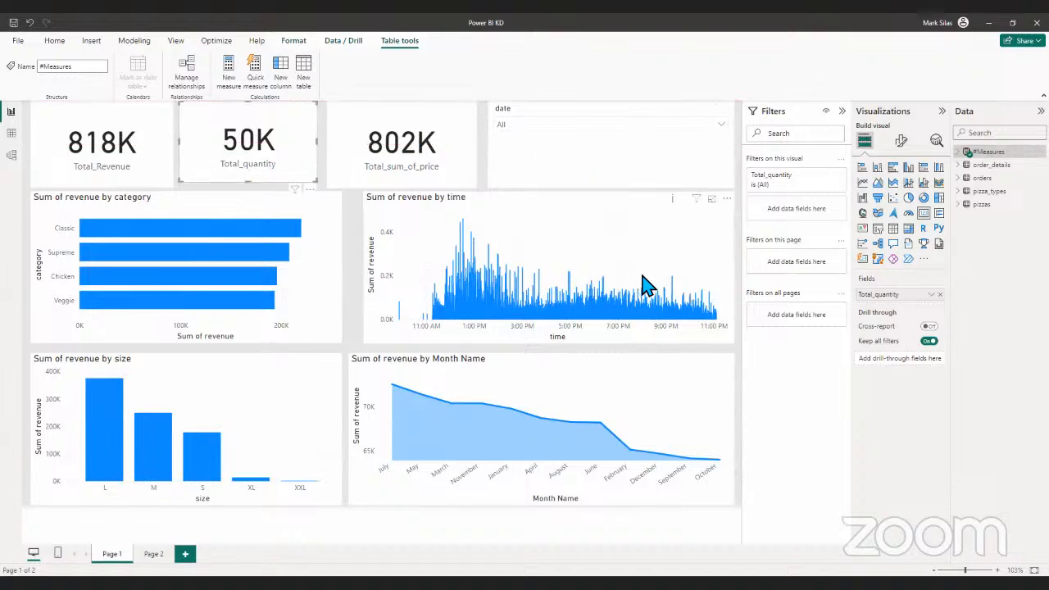
left_click(12, 133)
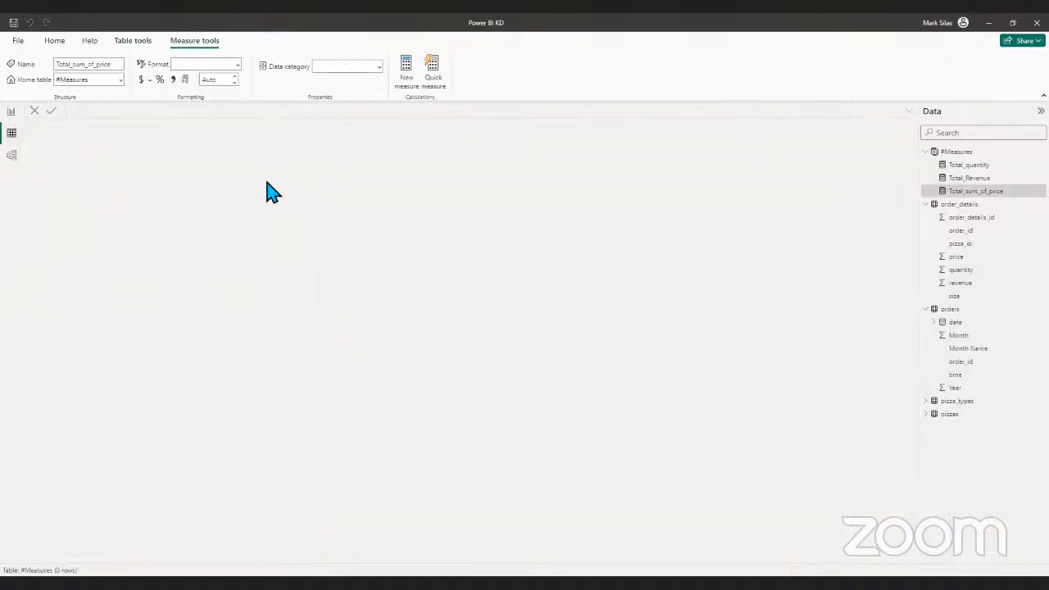
left_click(965, 135)
left_click(934, 152)
left_click(925, 152)
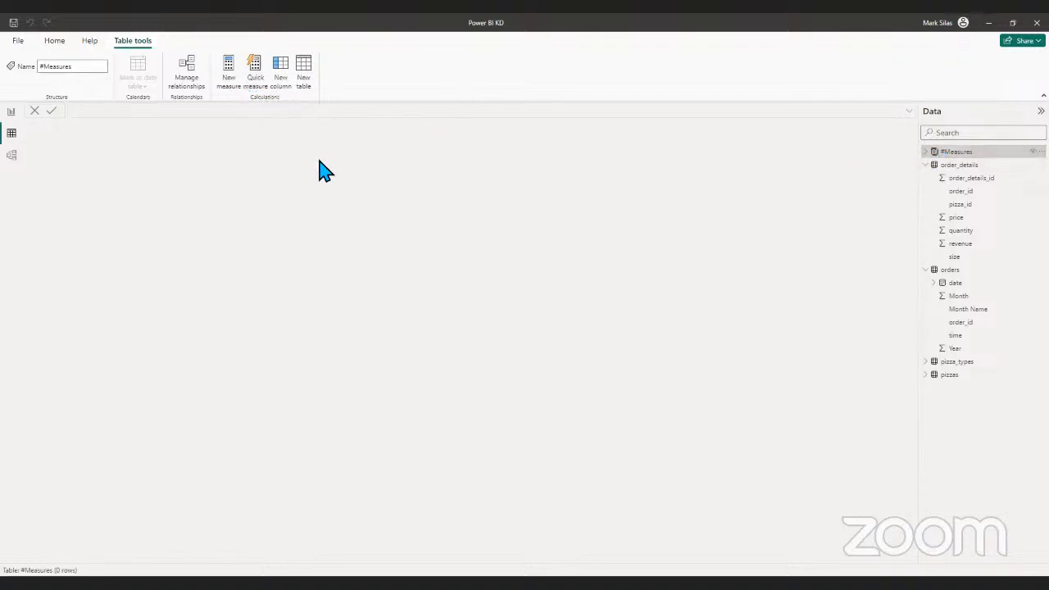
key("BackSpace")
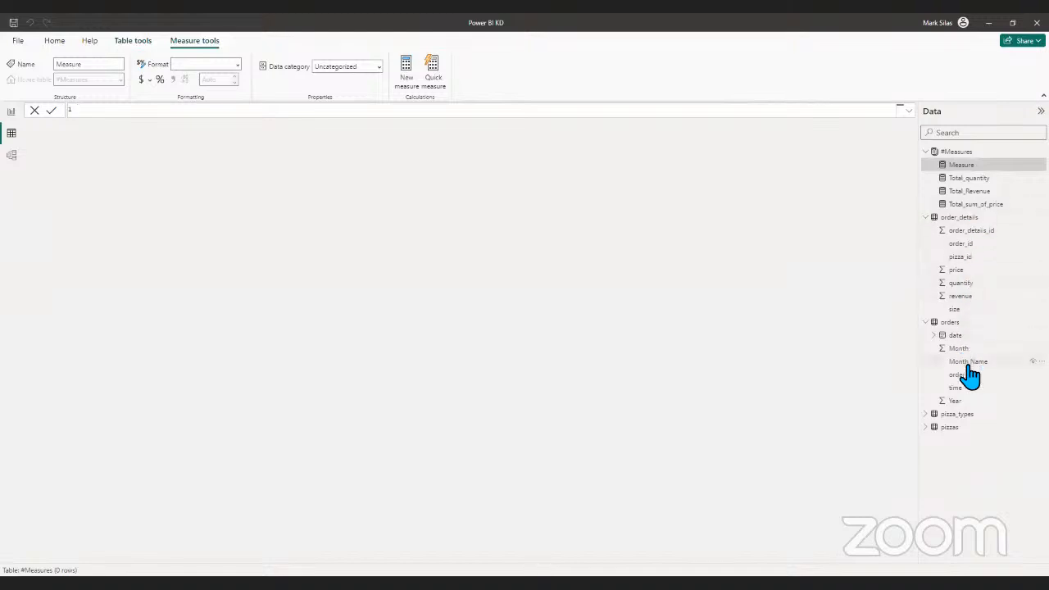
- Examine the category column of the pizza_types table in the table view and compare it with the report's category chart
left_click(926, 415)
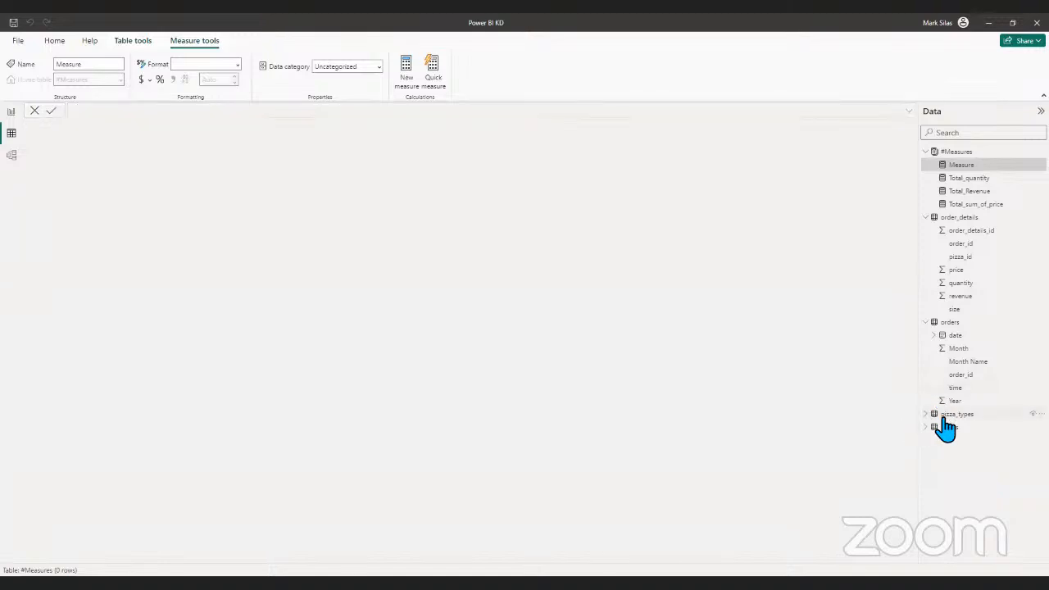
left_click(932, 402)
left_click(957, 414)
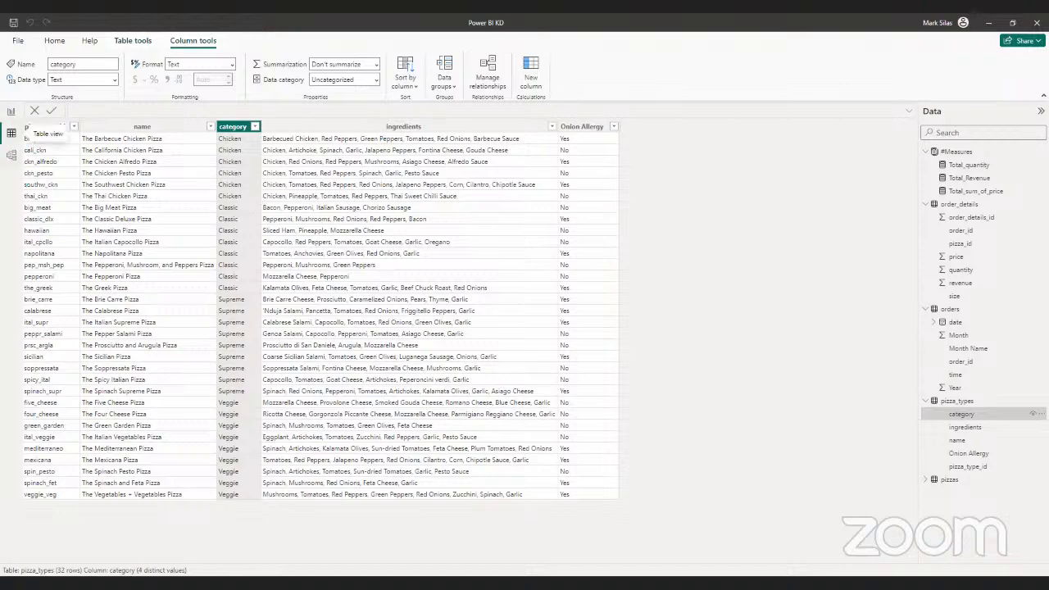
left_click(12, 112)
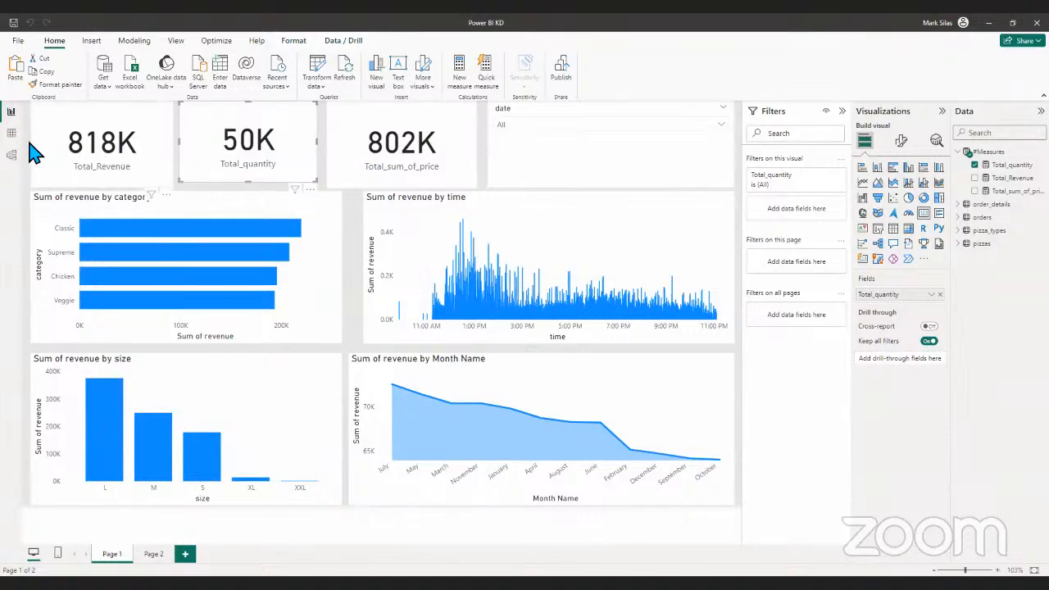
left_click(11, 135)
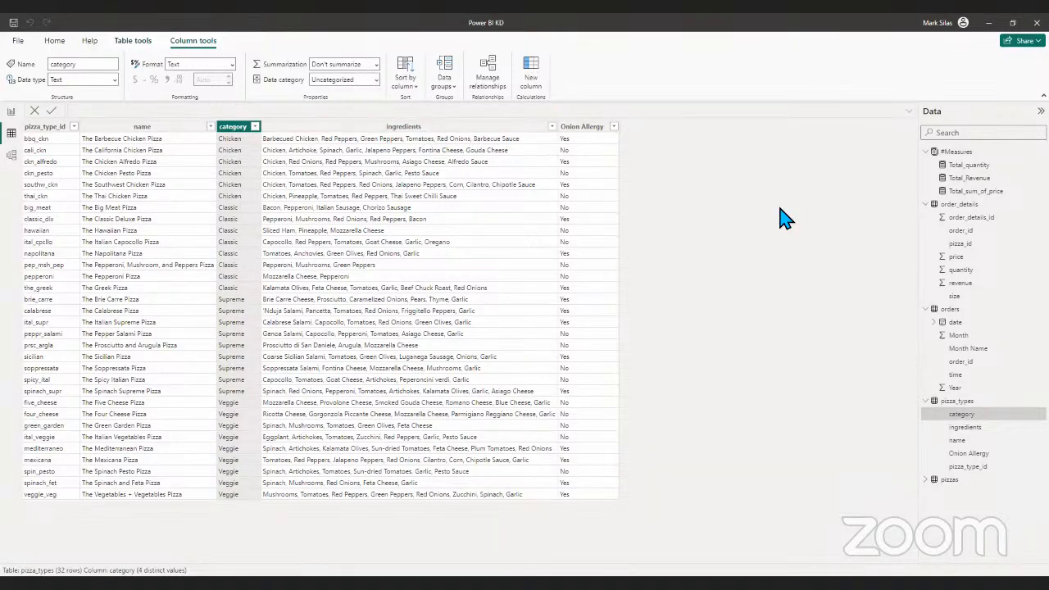
- Create a measure named Revenue by ChickenCat in the #Measures table and begin its formula with the CALCULATE function
left_click(968, 152)
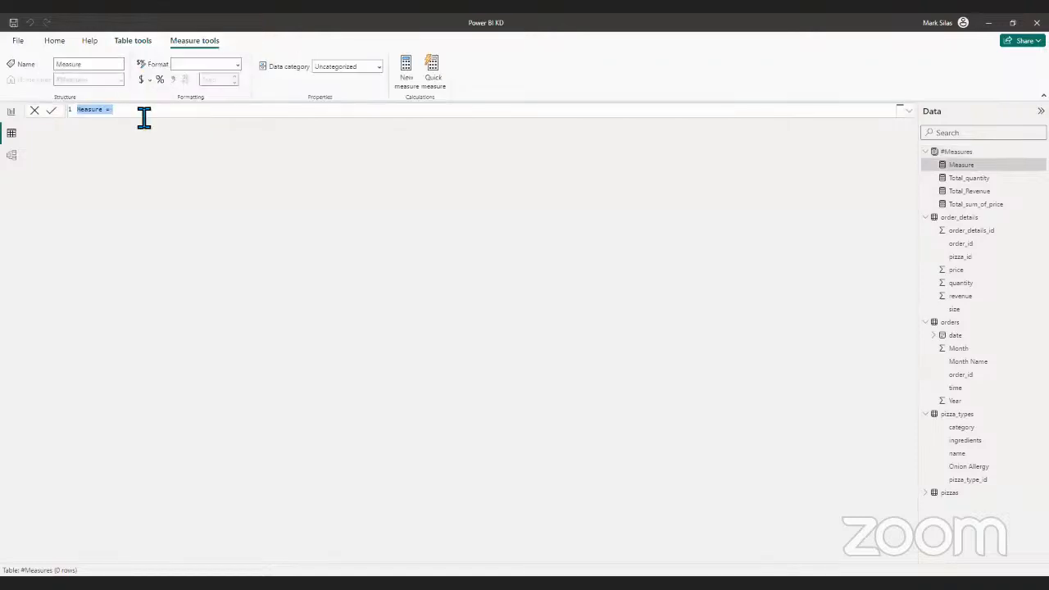
key("Left")
key("Delete")
key("Delete")
key("Delete")
key("Return")
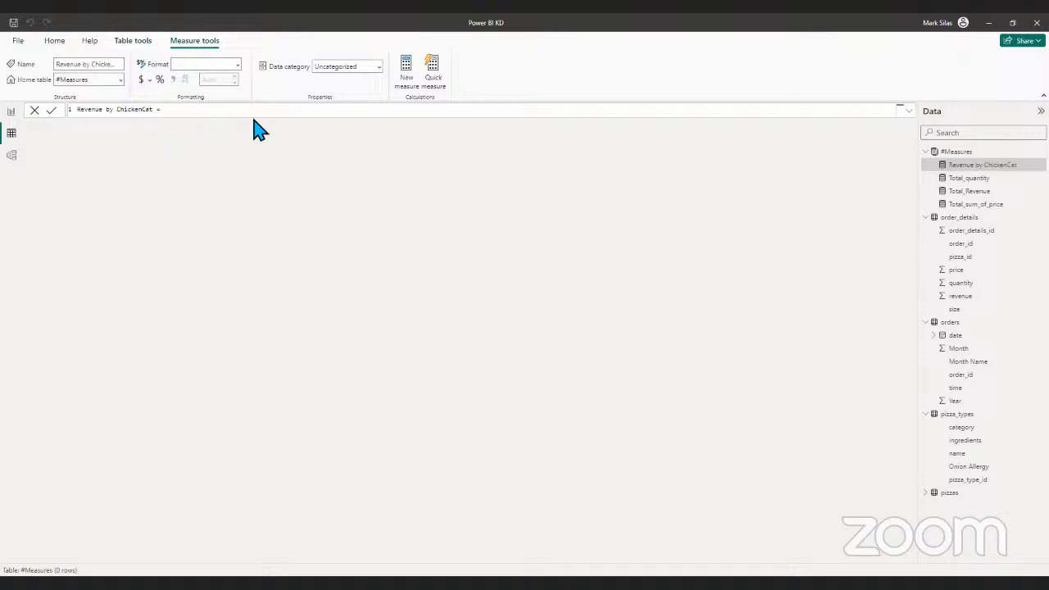
type("calcu")
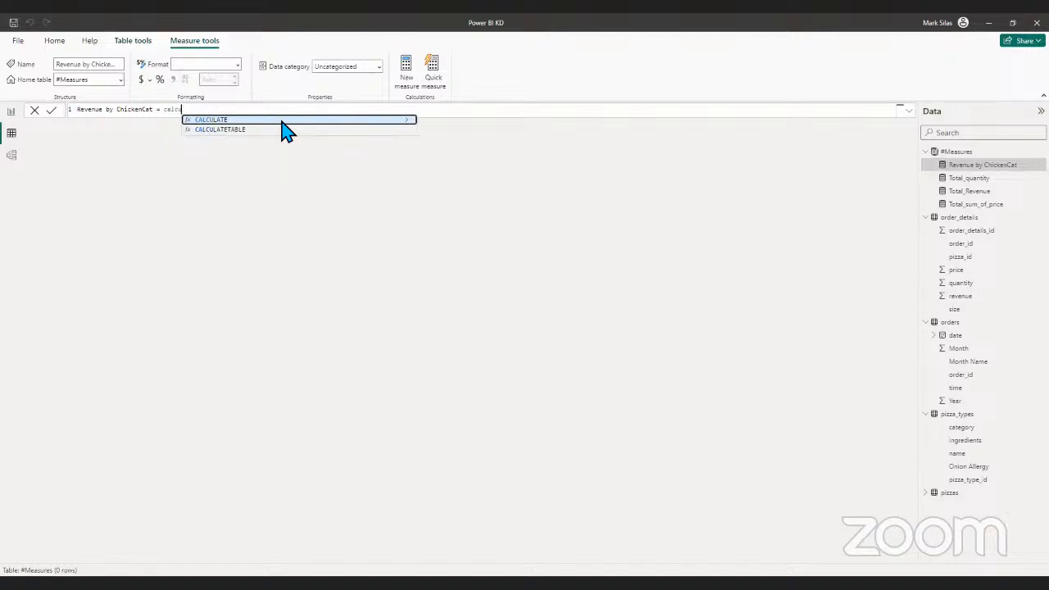
left_click(289, 121)
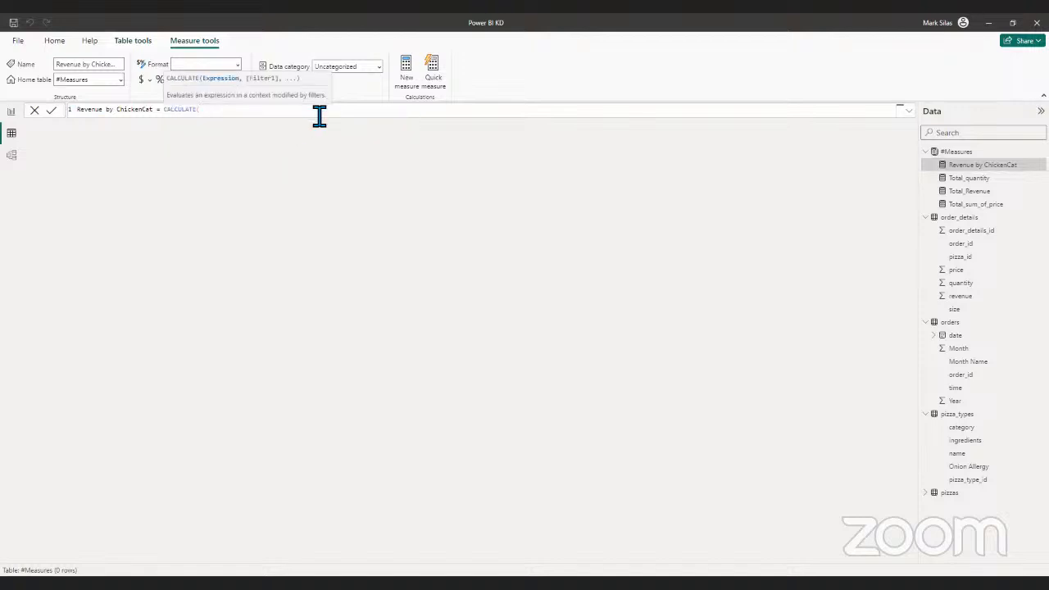
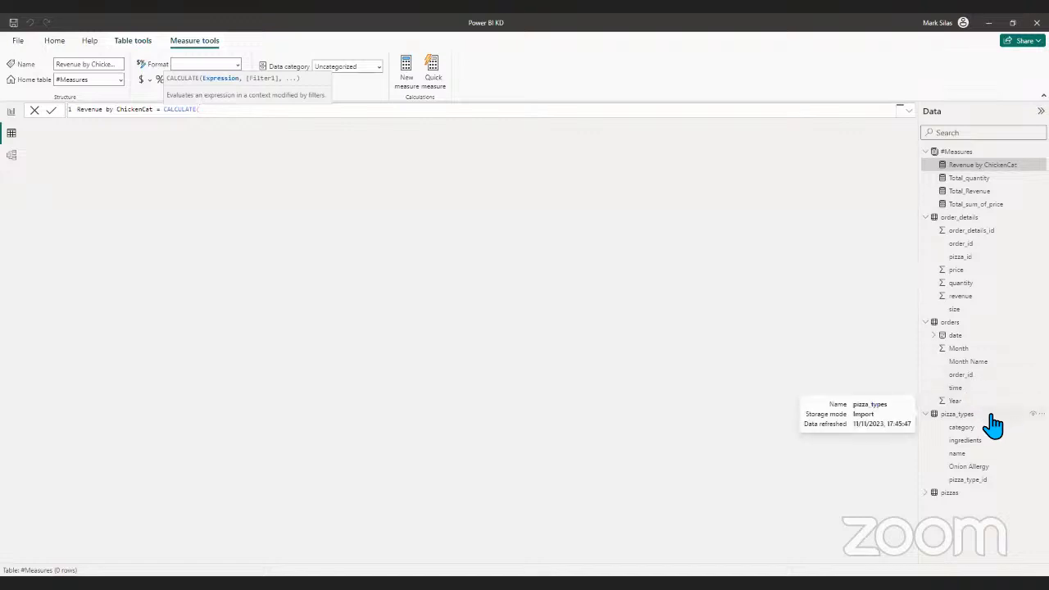
type("pi")
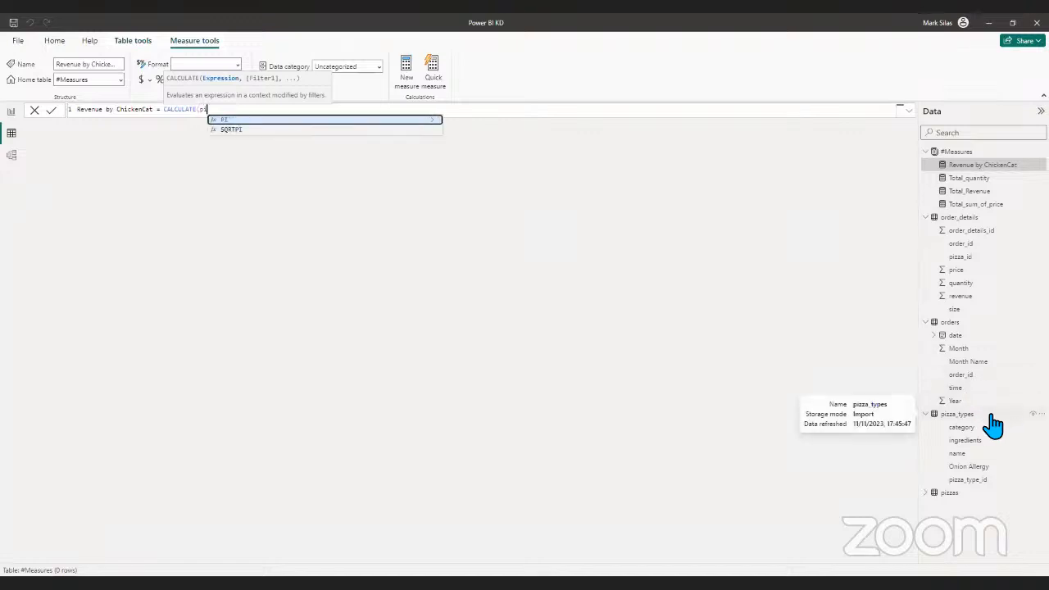
type("zza")
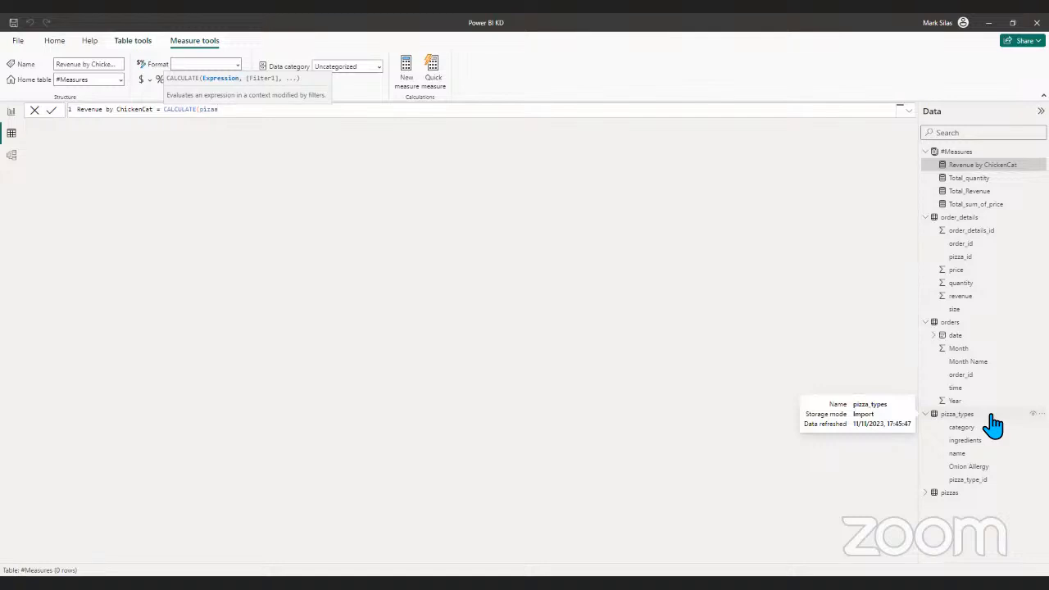
key("BackSpace")
key("BackSpace")
key("BackSpace")
key("BackSpace")
key("BackSpace")
type("pi")
key("BackSpace")
key("BackSpace")
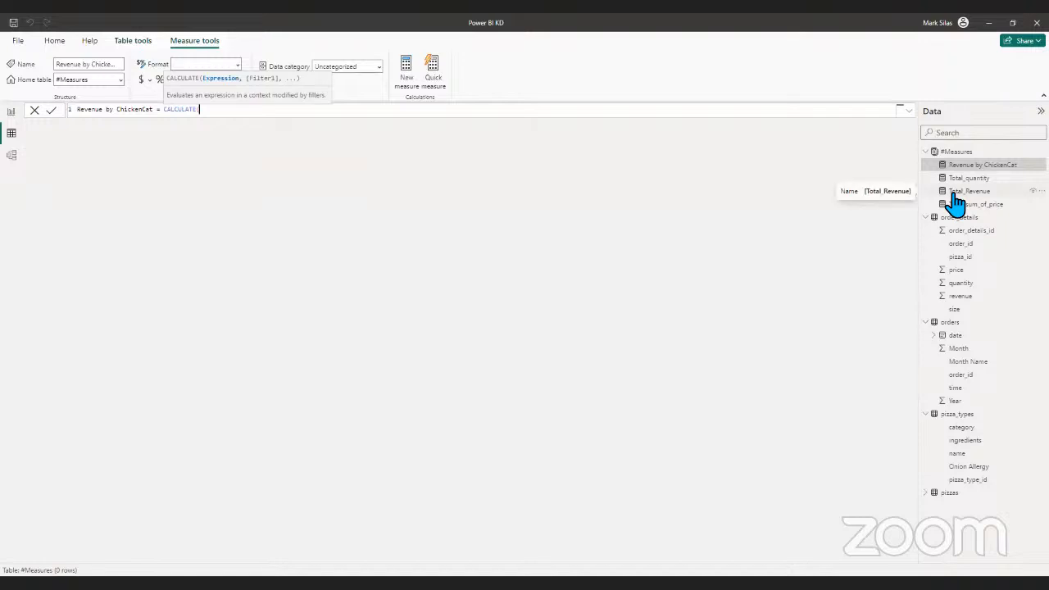
- Use the [Total_Revenue] measure as the expression argument of CALCULATE in the Revenue by ChickenCat formula
type("to")
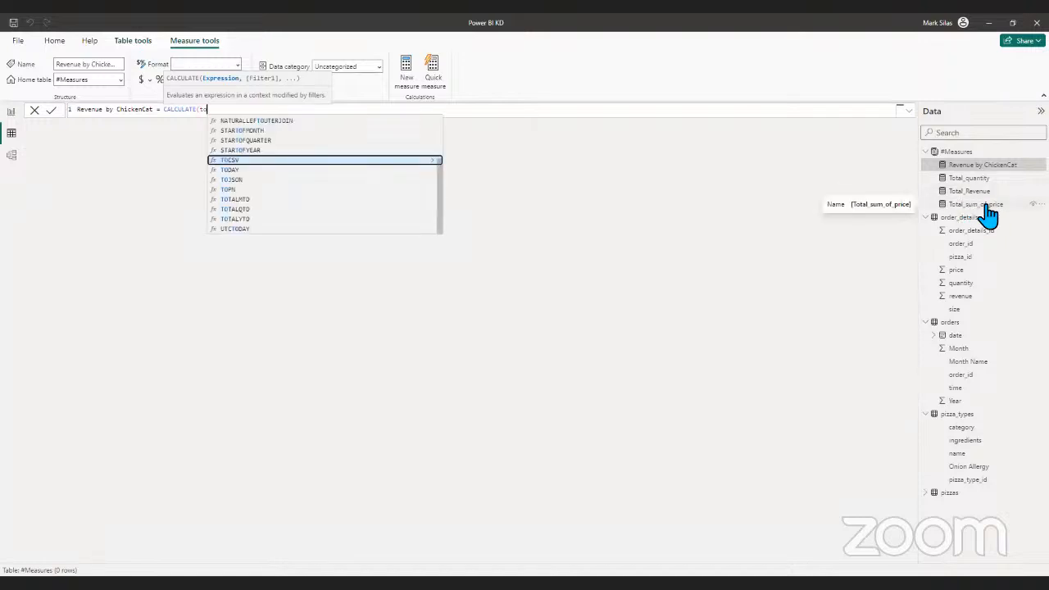
type("ta")
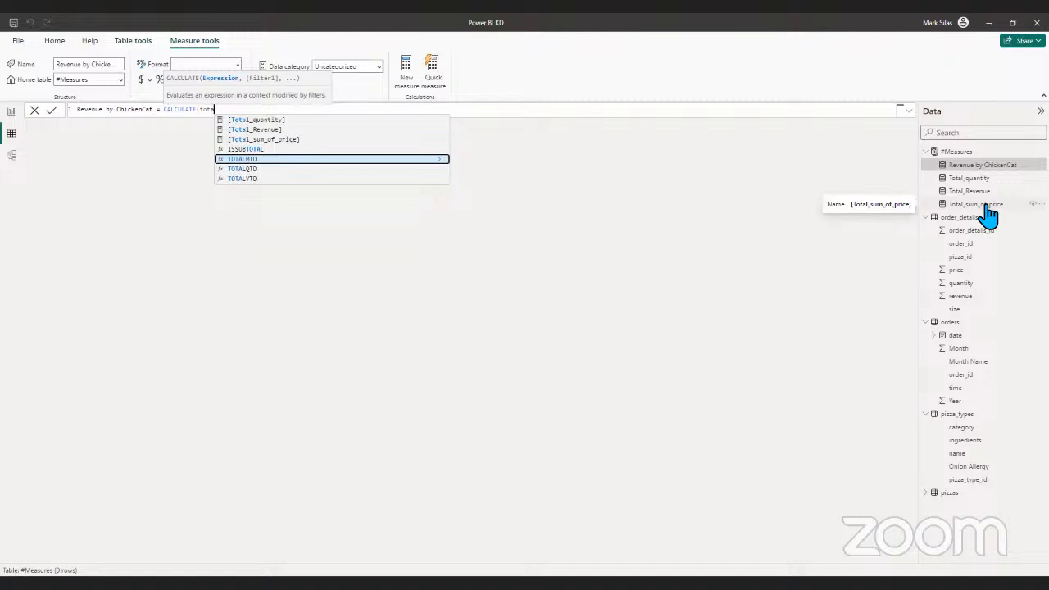
left_click(279, 131)
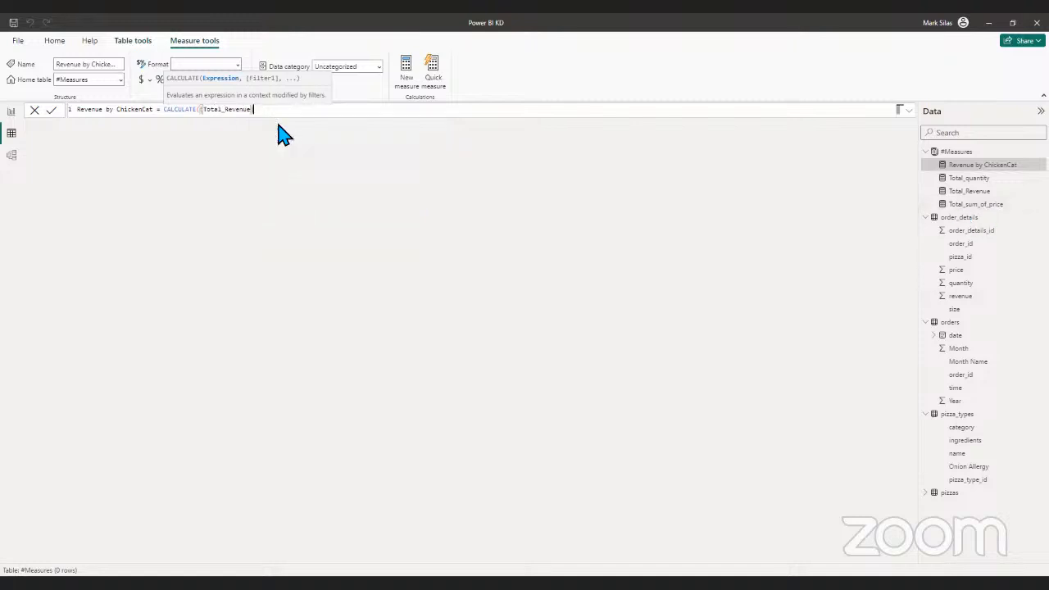
type(", ")
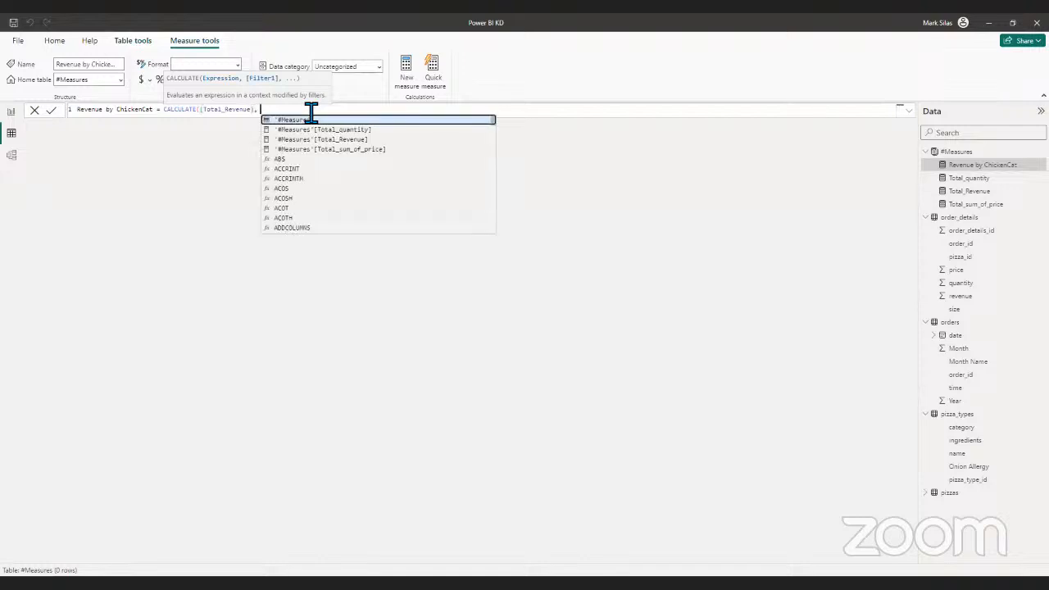
type("filter")
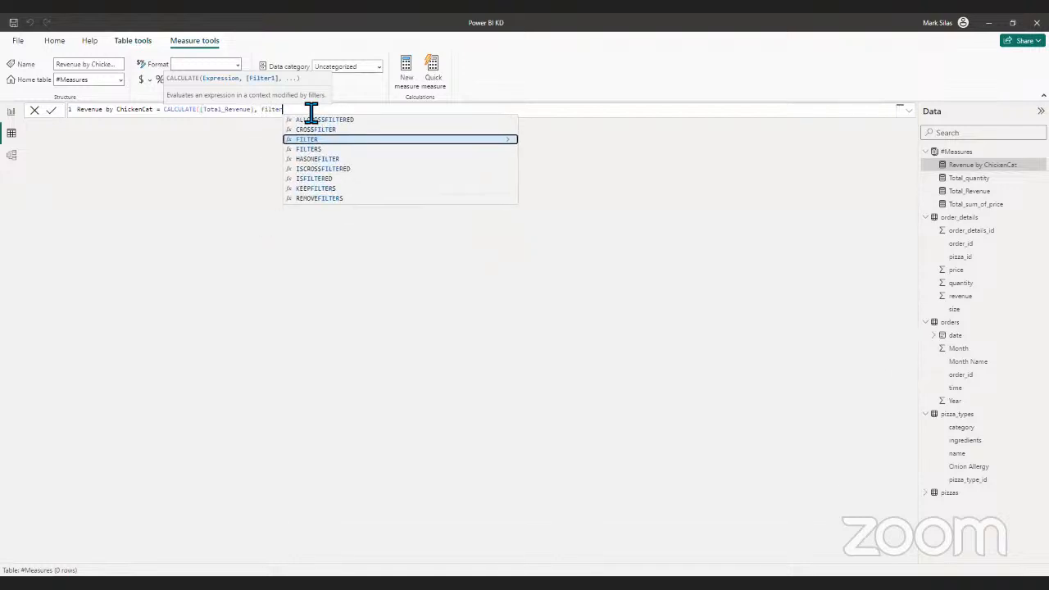
type("(")
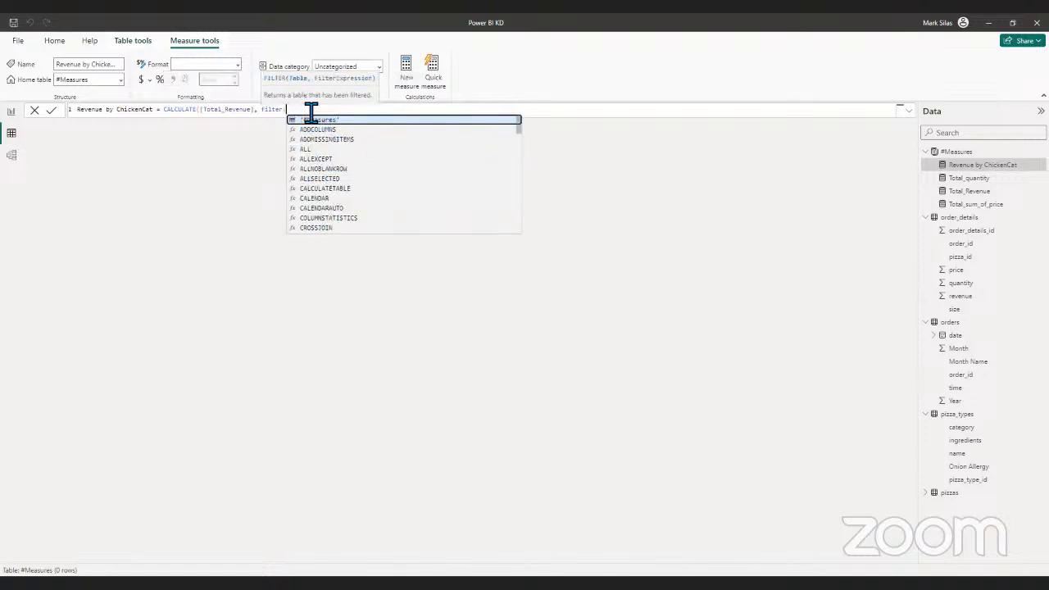
type("pizz")
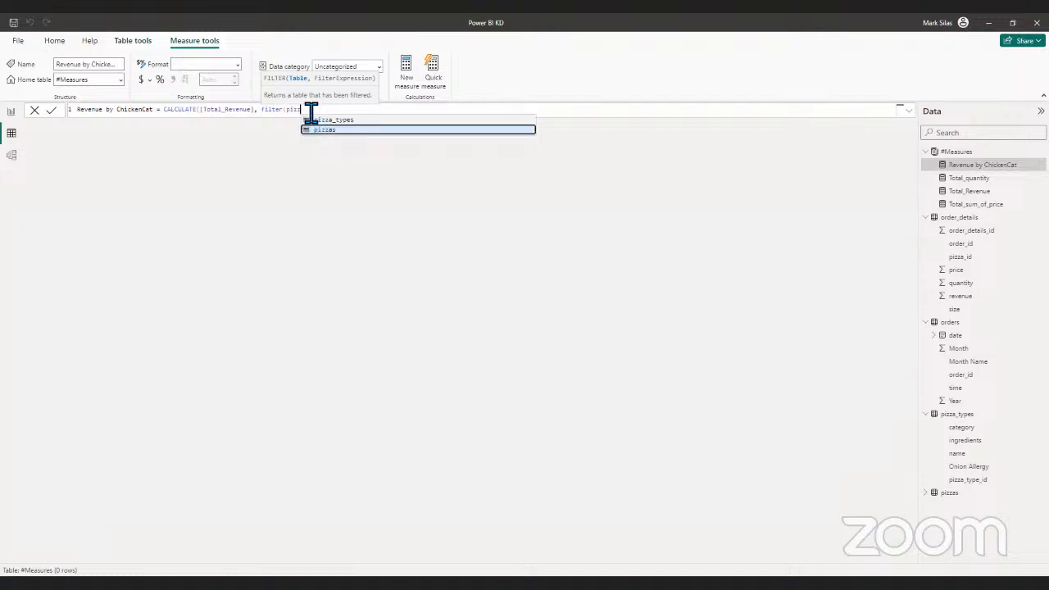
- Start a FILTER function over the pizza_types table as the filter argument of CALCULATE
key("Up")
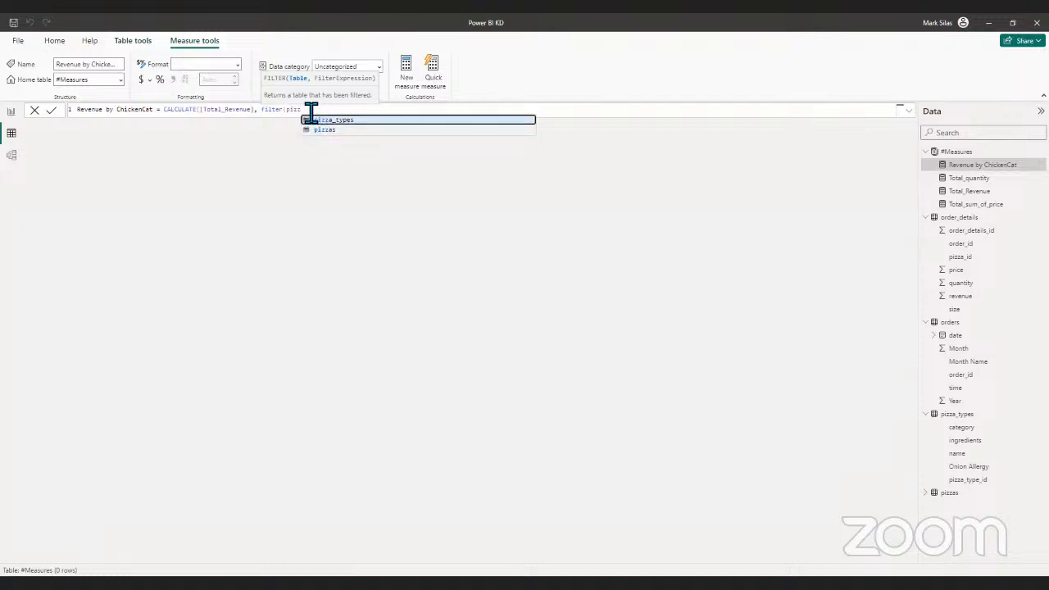
key("Tab")
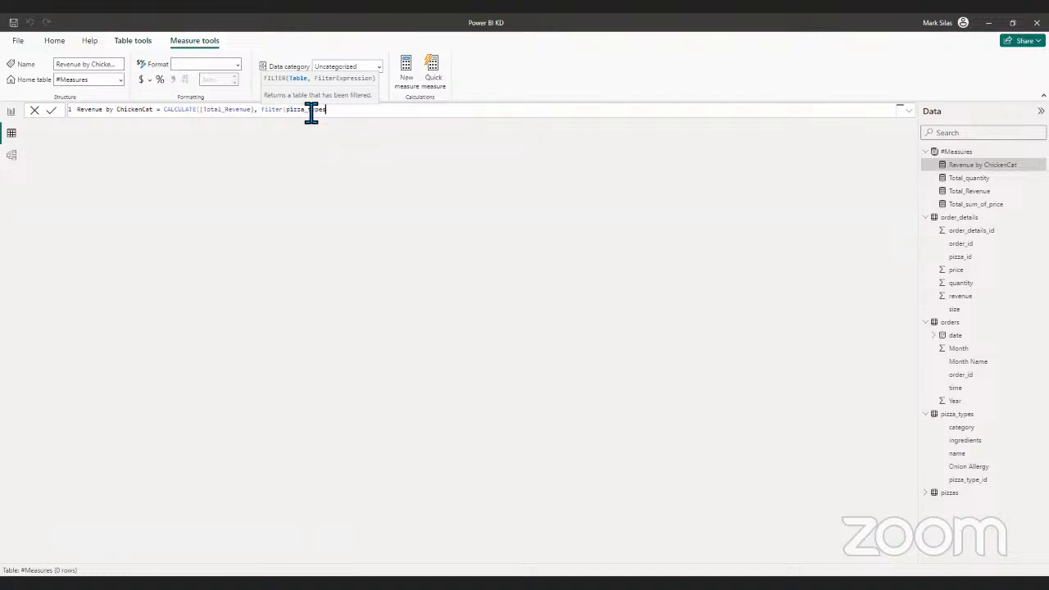
- Set the filter condition to pizza_types[category]="Chicken", close both functions and commit the measure formula
type(", pi")
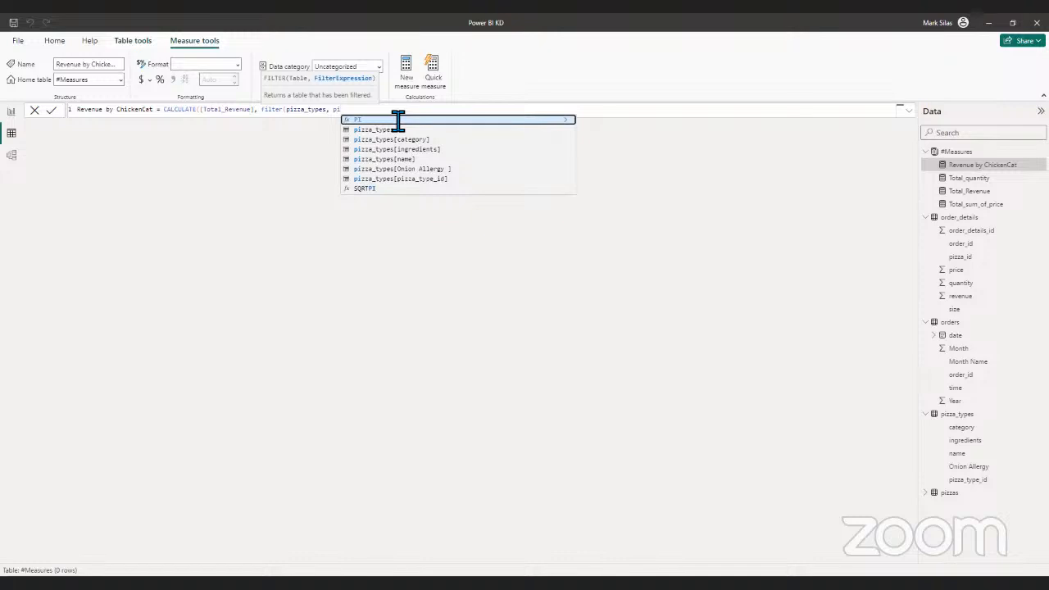
key("Down")
key("Down")
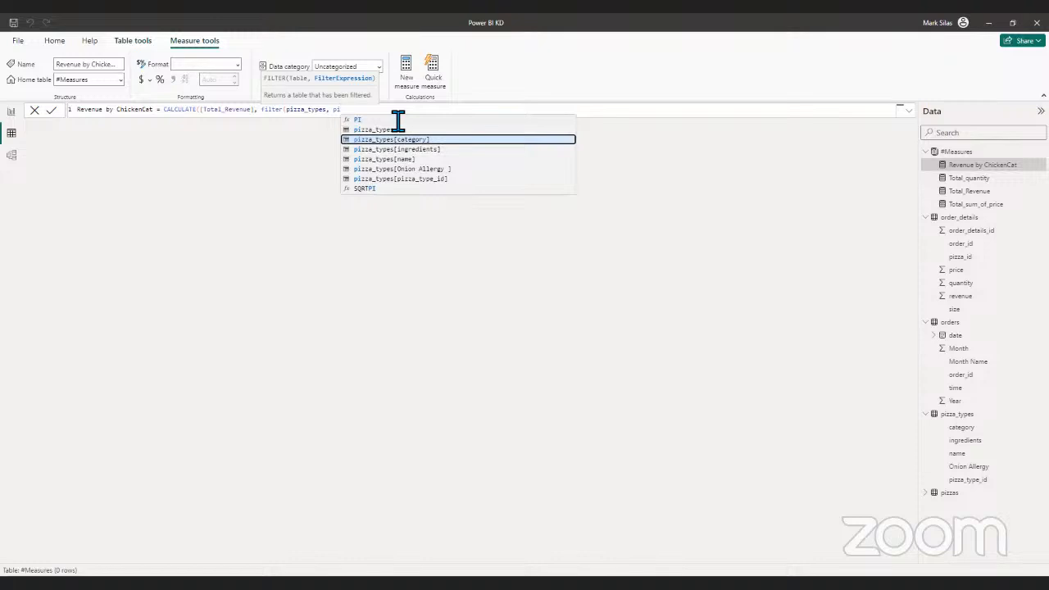
key("Tab")
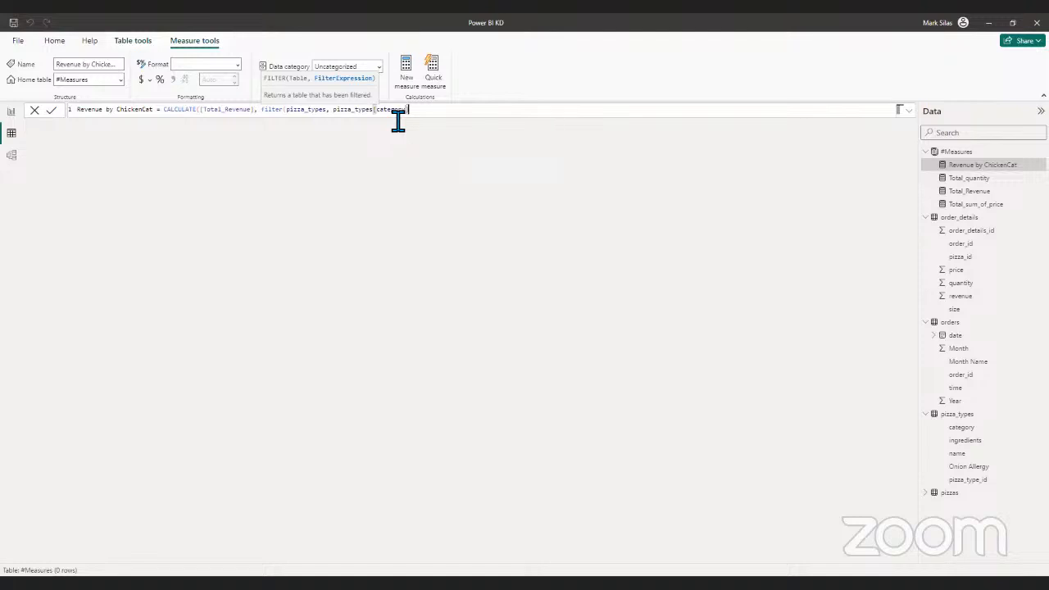
type("=\"Chicken\")")
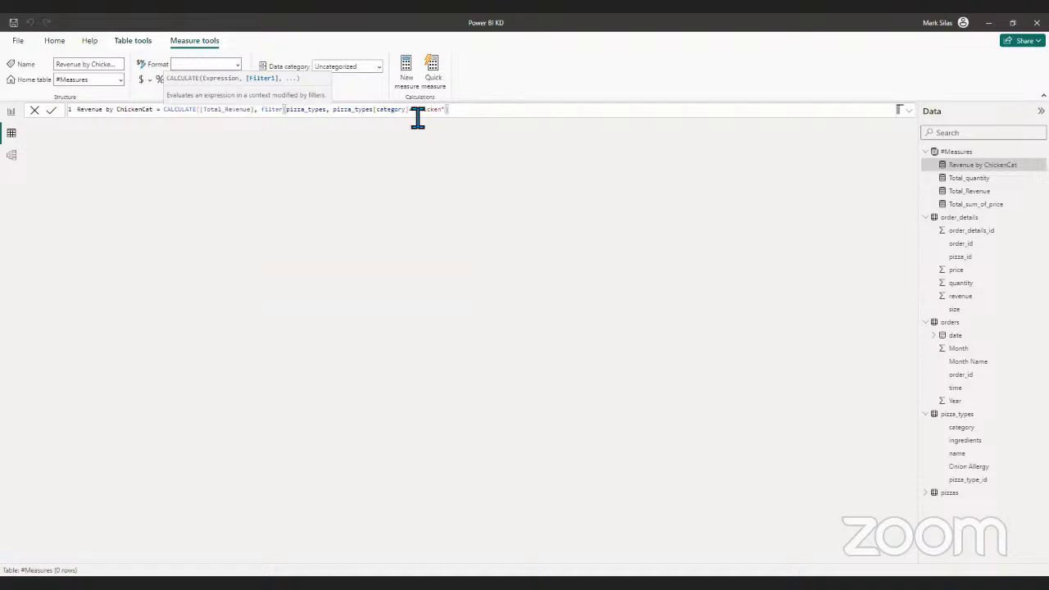
type(")")
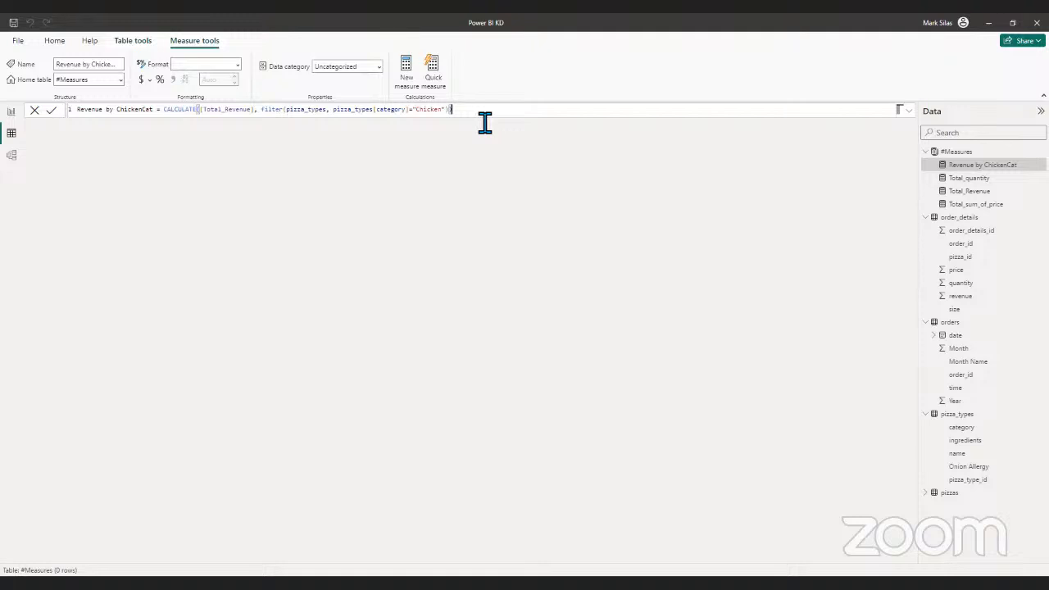
key("Return")
- Add a card with the Revenue by ChickenCat measure to the report page and widen it over the time chart
left_click(12, 112)
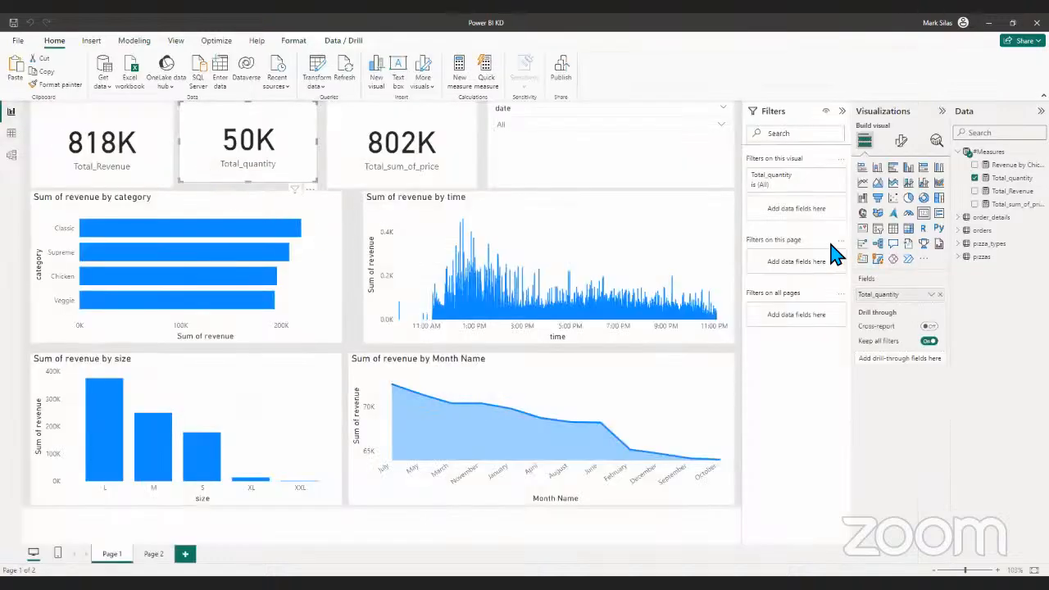
double_click(355, 300)
left_click(923, 214)
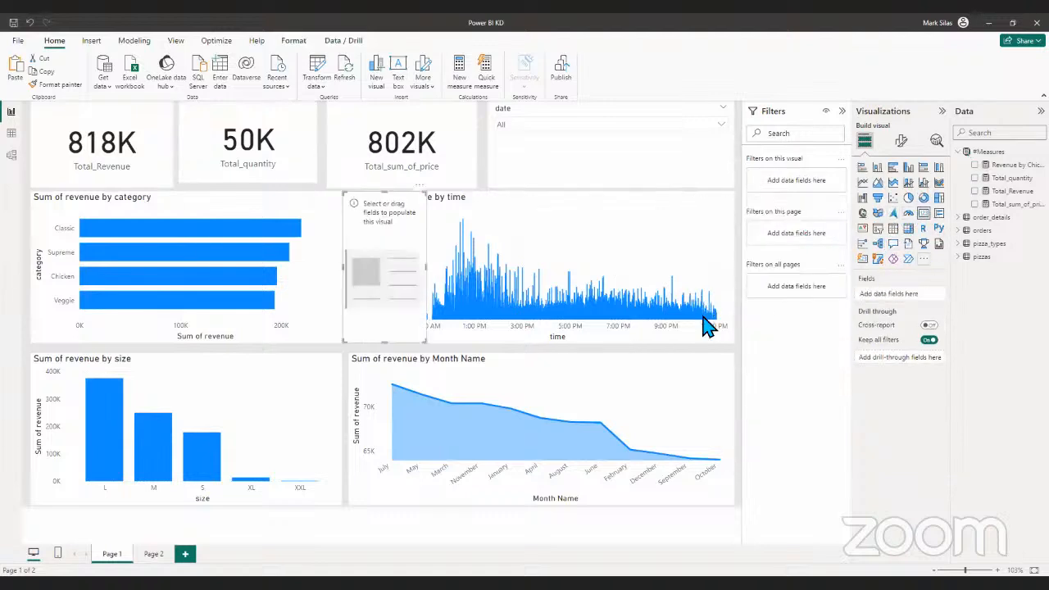
left_click(975, 165)
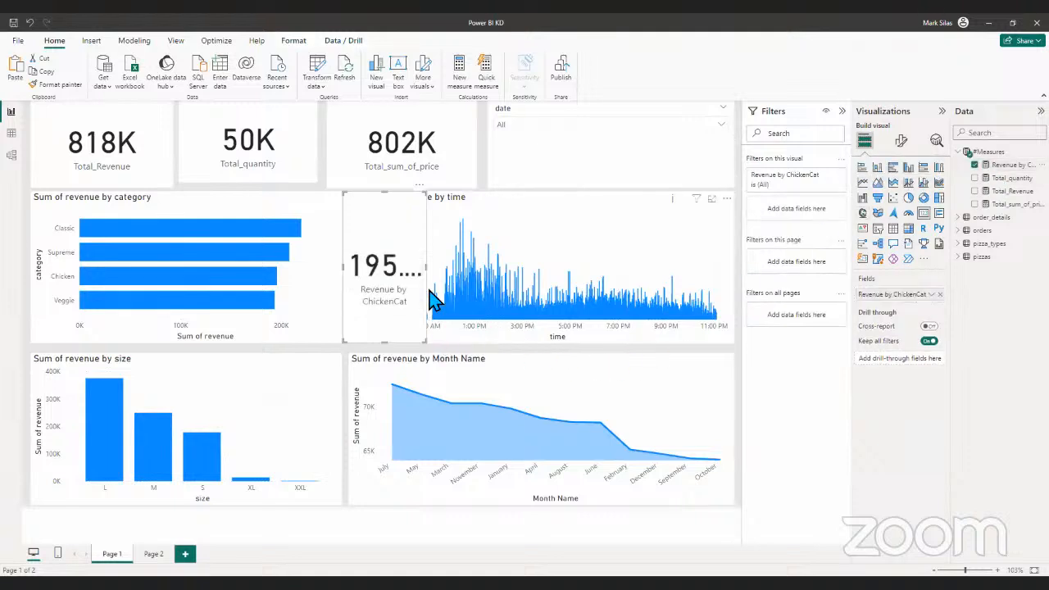
left_click_drag(428, 271, 562, 264)
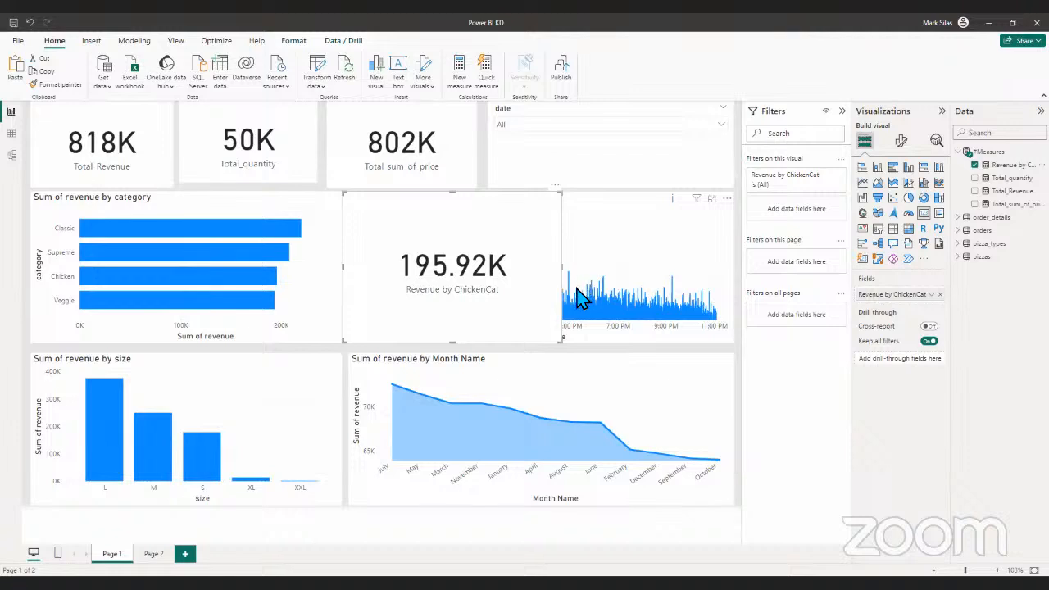
- Set the callout value of the Revenue by ChickenCat card to 0 decimal places
left_click(902, 141)
left_click(876, 219)
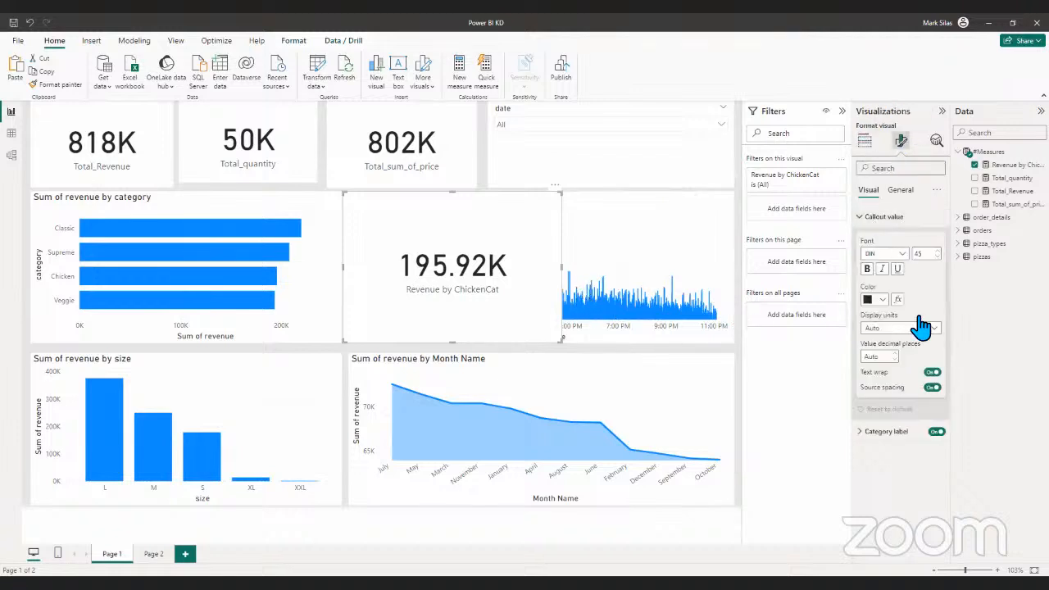
left_click(879, 357)
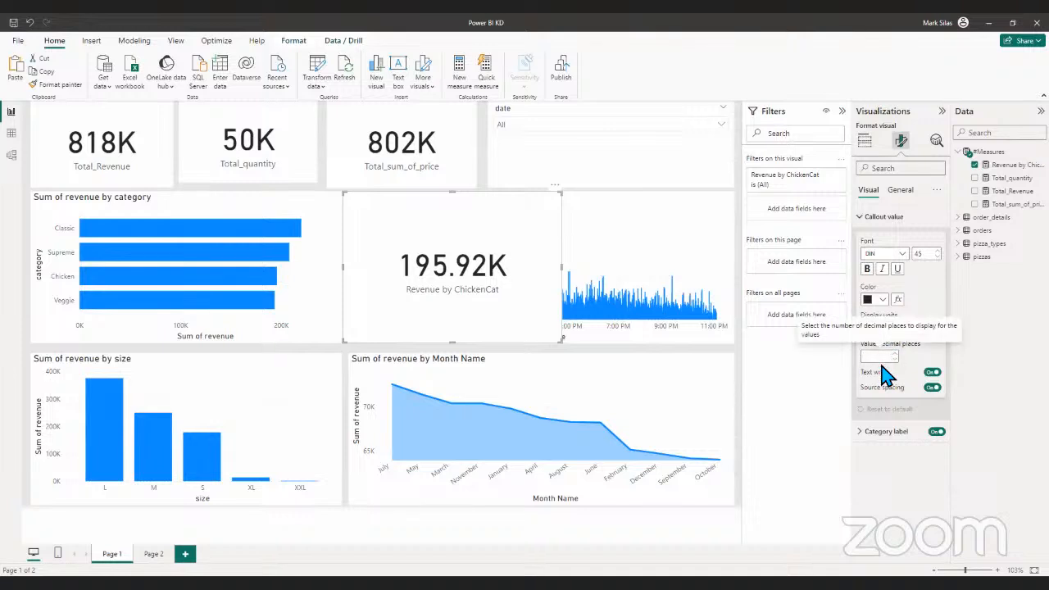
type("0")
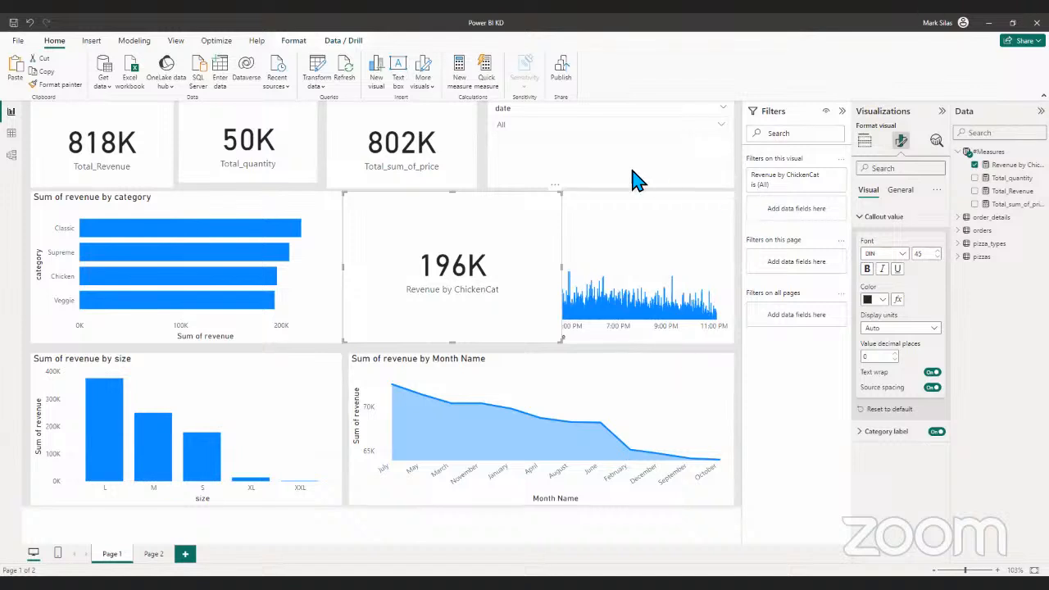
- Move the Revenue by ChickenCat card over the Month Name chart, then delete the card from the page
left_click_drag(492, 270, 602, 433)
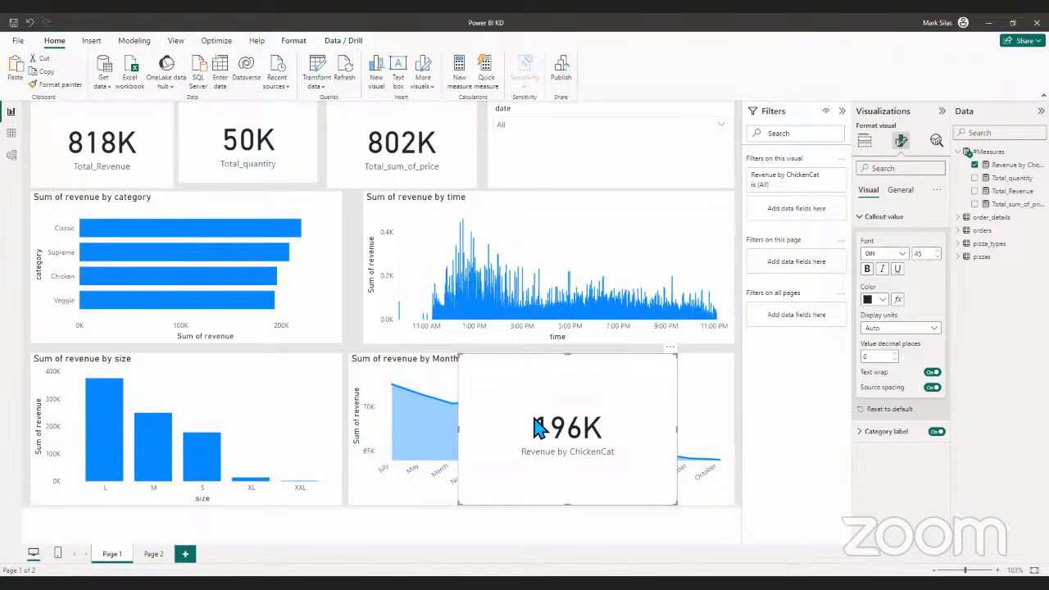
left_click_drag(534, 420, 498, 375)
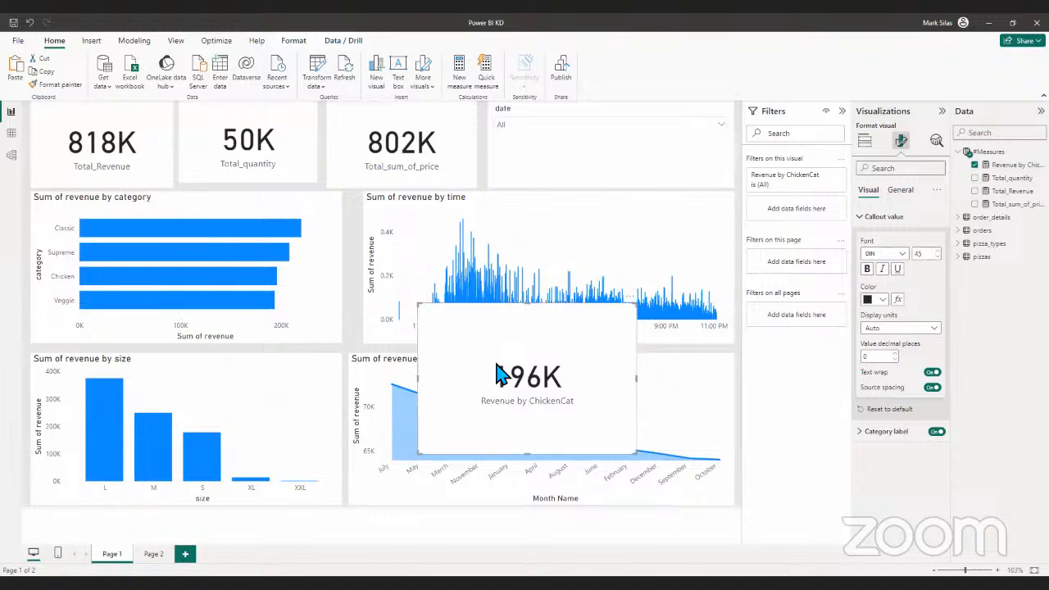
key("Delete")
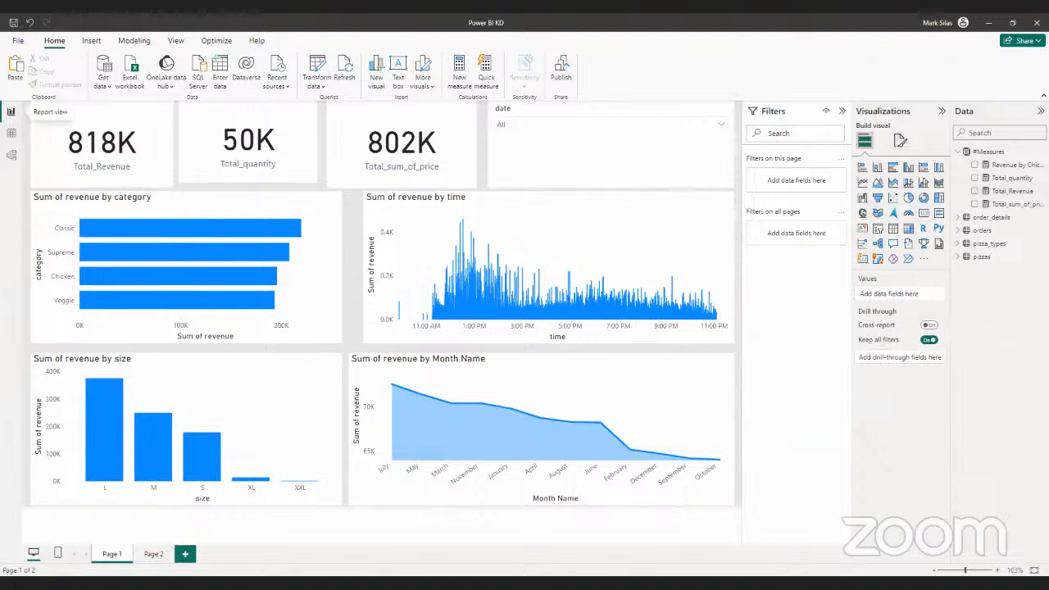
- Create another new measure in the #Measures table, leaving its formula empty
left_click(11, 132)
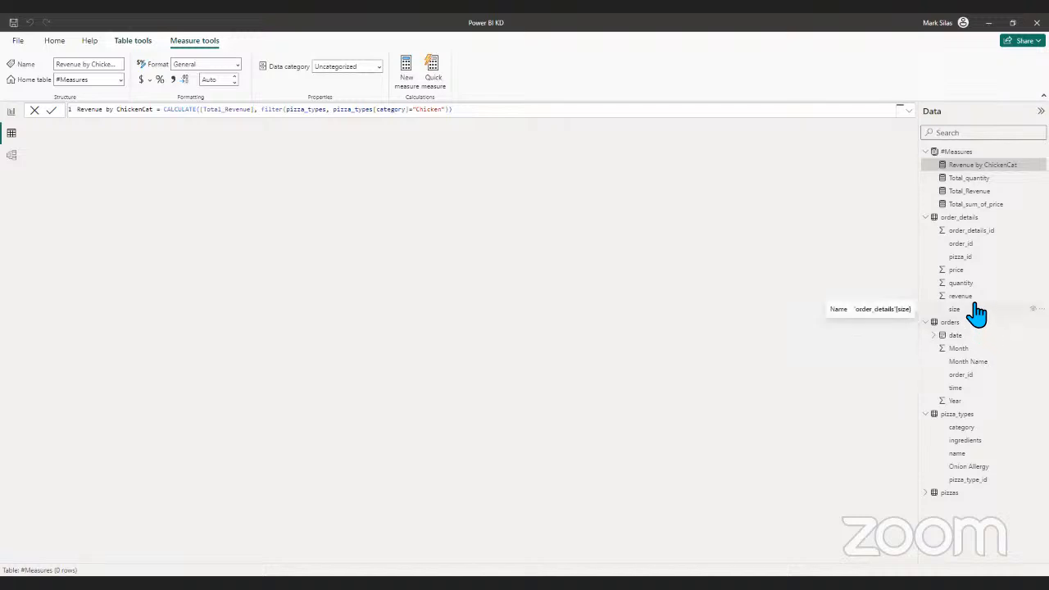
left_click(960, 153)
left_click(225, 88)
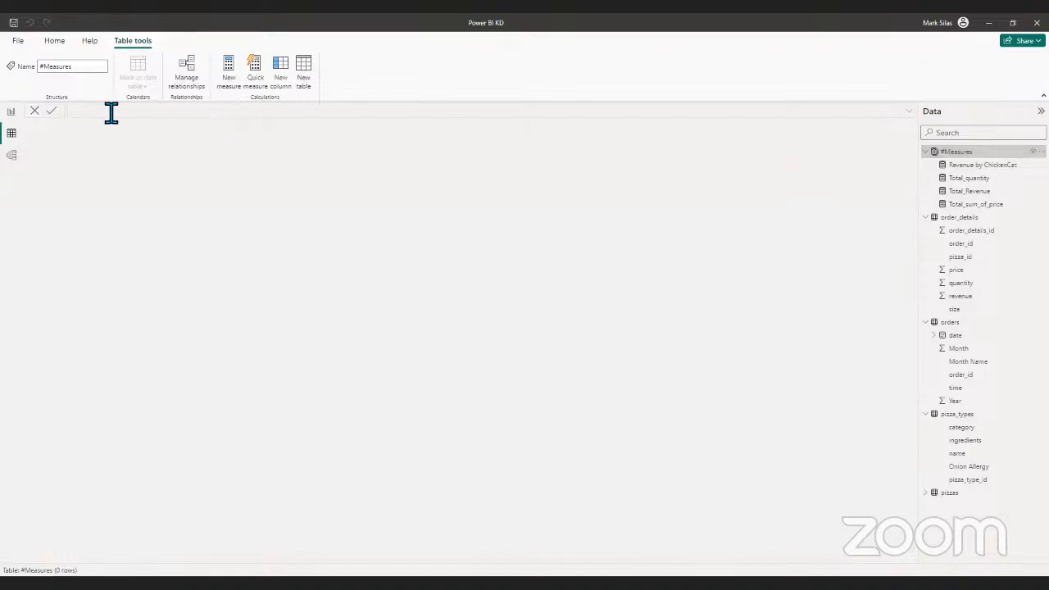
key("BackSpace")
key("BackSpace")
key("BackSpace")
key("BackSpace")
key("BackSpace")
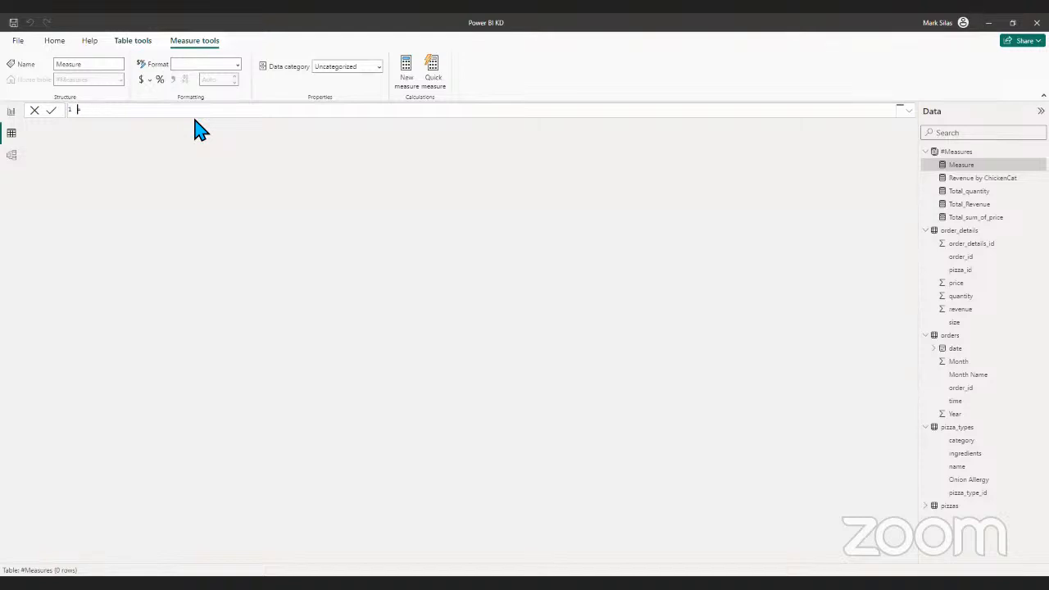
left_click(11, 138)
- Examine the distinct values of the size column in the order_details table
left_click(960, 152)
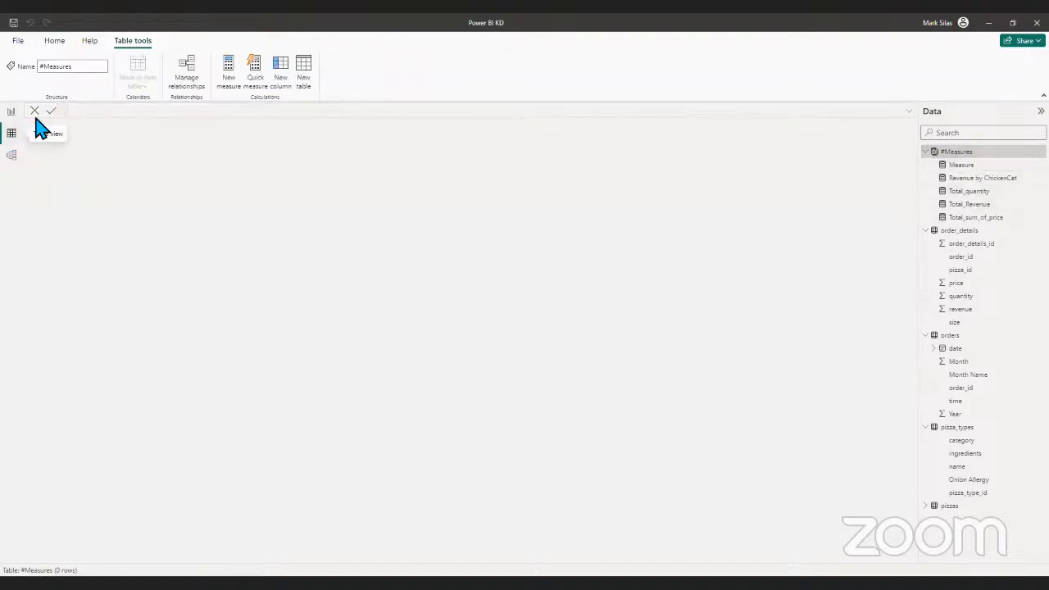
left_click(970, 236)
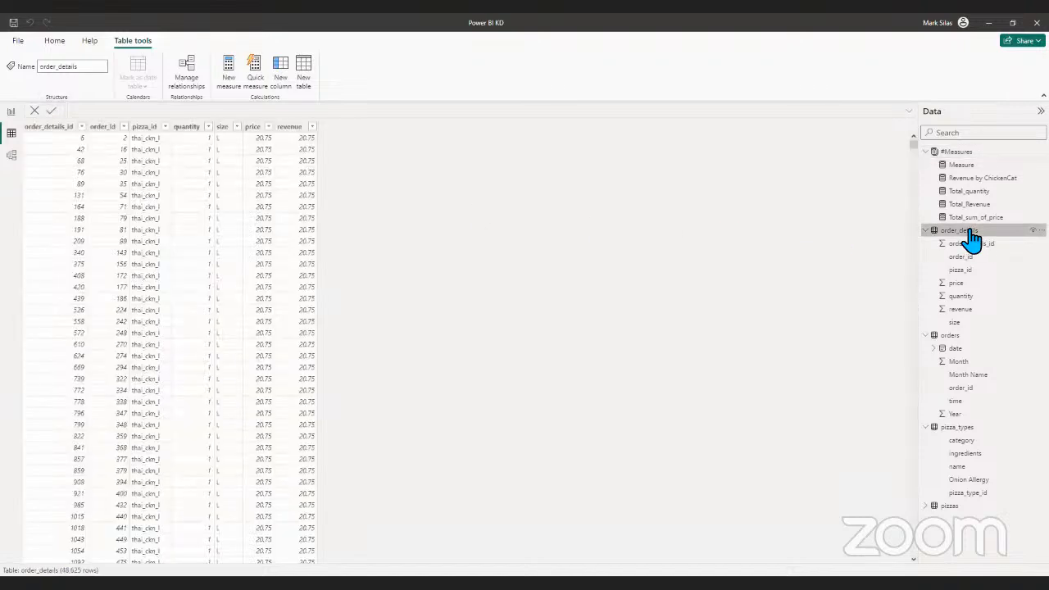
left_click(237, 128)
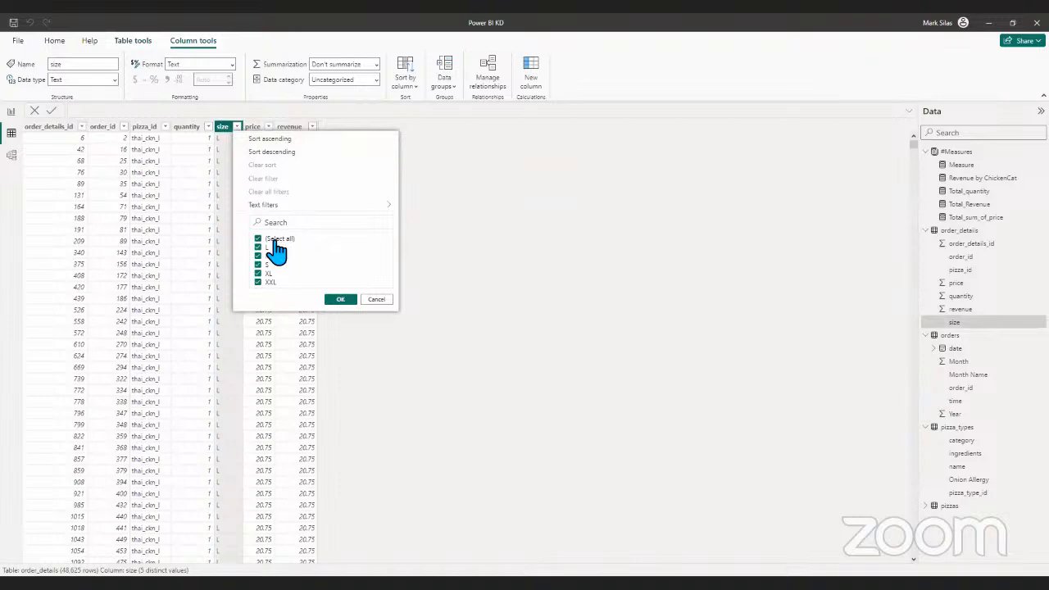
left_click(331, 299)
left_click(343, 301)
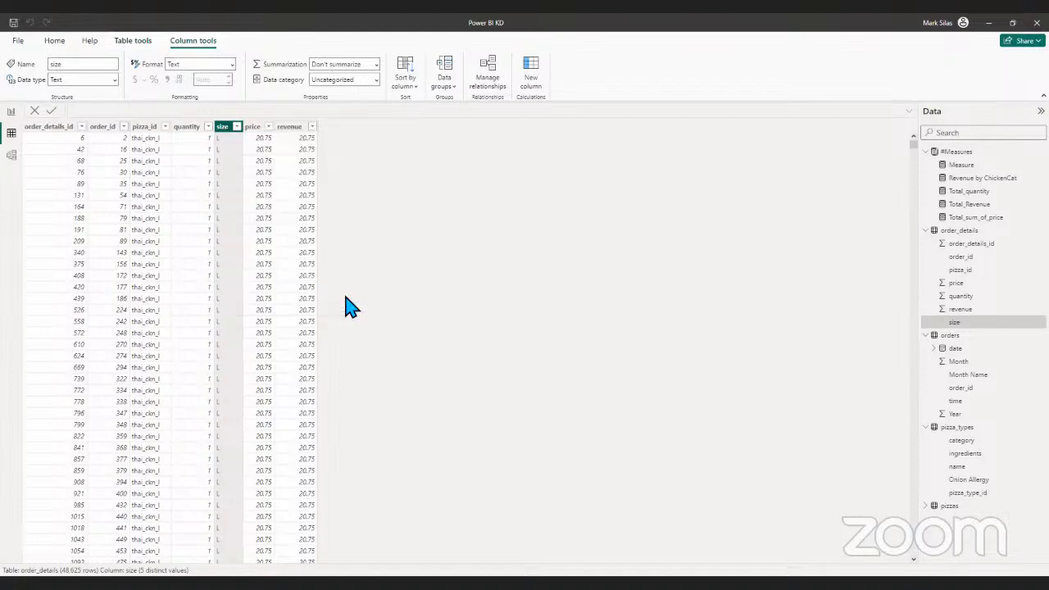
- Create a new measure in the order_details table and clear its default name from the formula
left_click(10, 113)
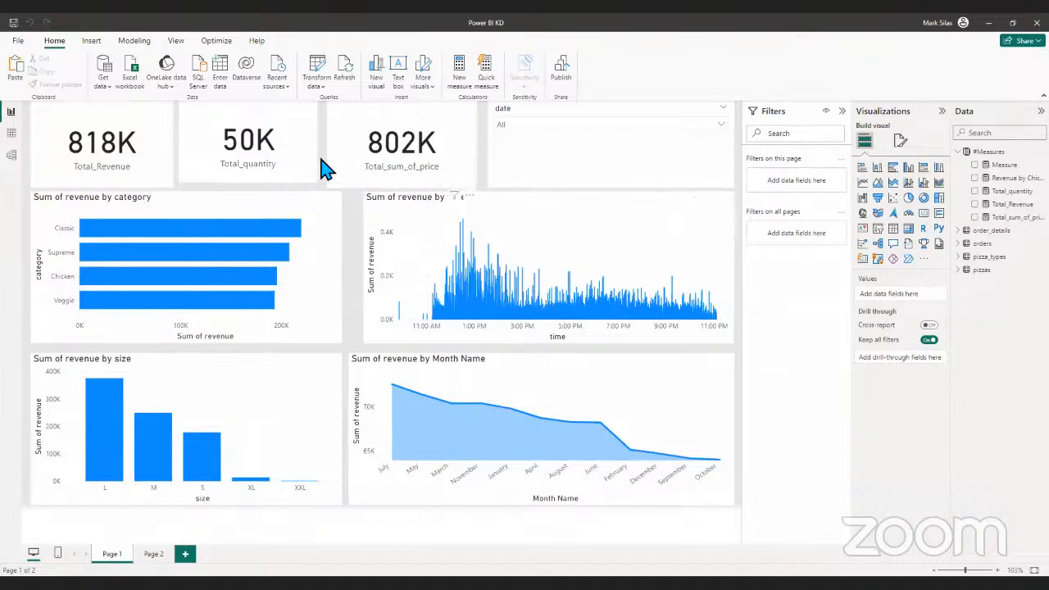
left_click(12, 133)
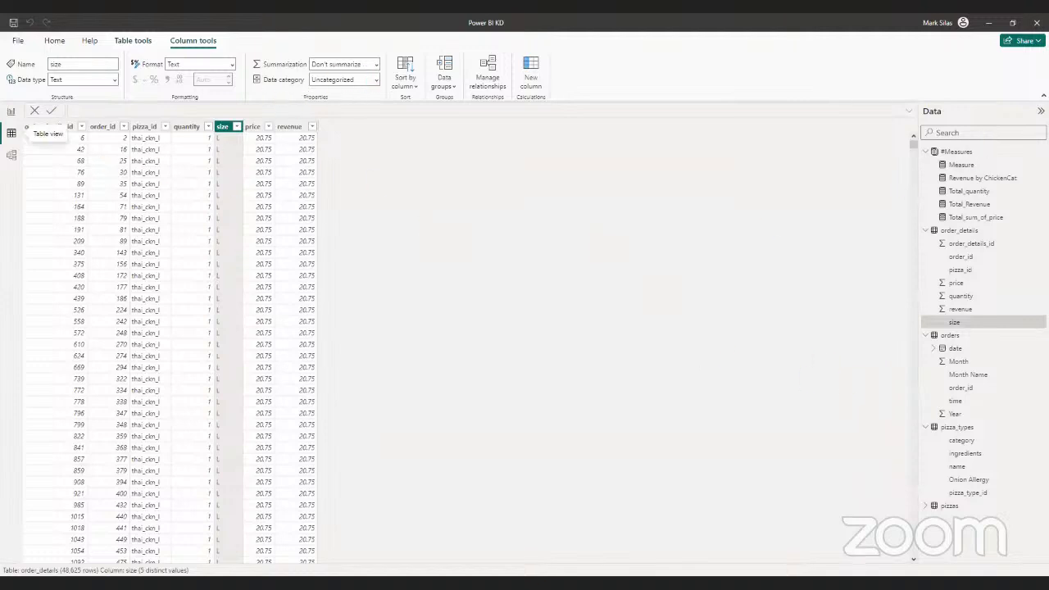
left_click(967, 232)
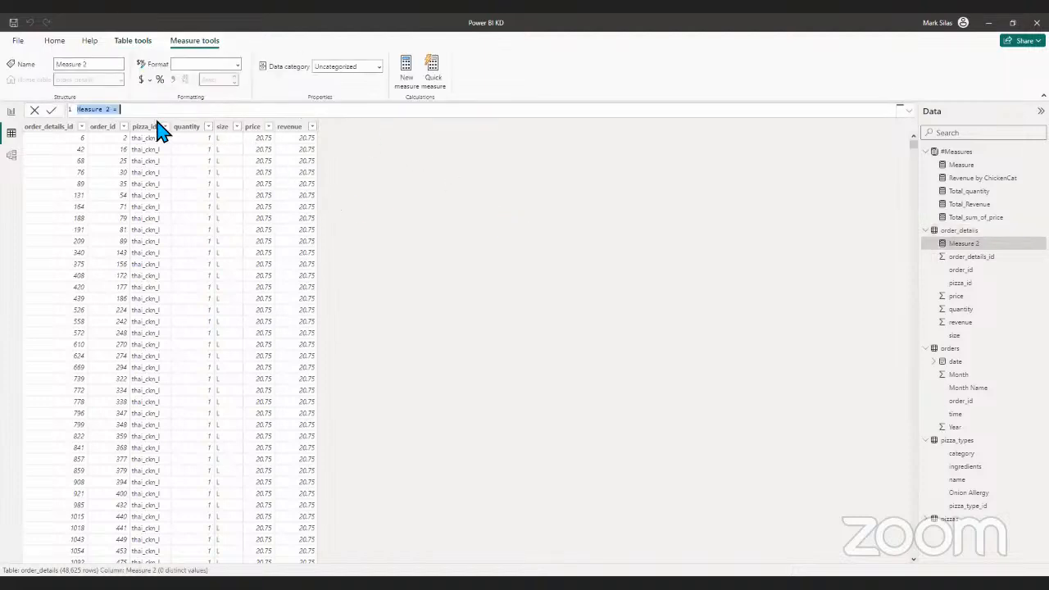
left_click(246, 107)
key("BackSpace")
key("BackSpace")
key("BackSpace")
key("BackSpace")
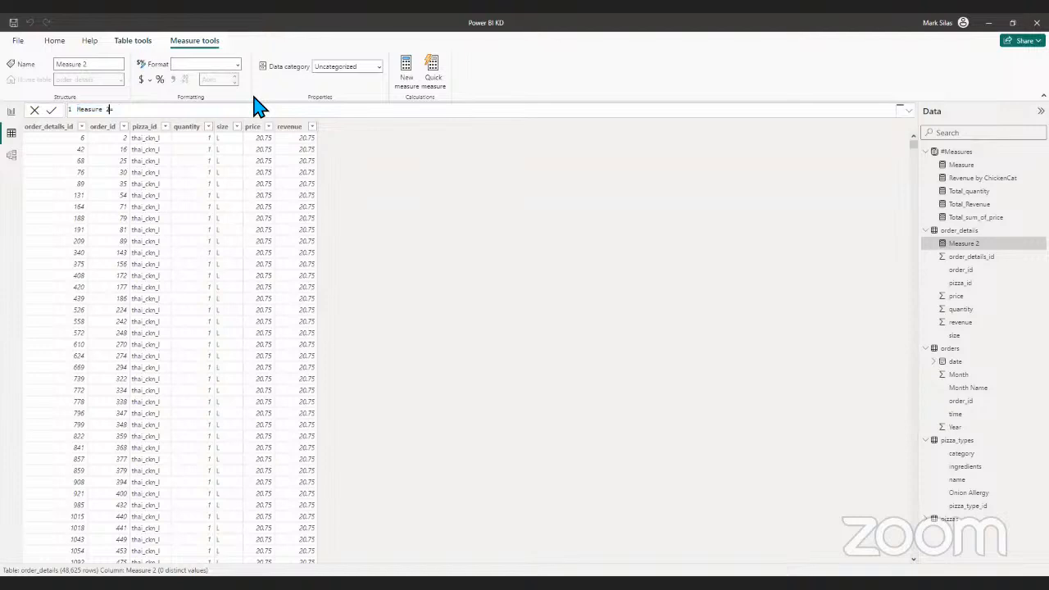
key("BackSpace")
key("BackSpace")
key("BackSpace")
- Name the new measure Revenue by SizeL and begin its formula with the CALCULATE function
type("Revenue")
key("BackSpace")
key("BackSpace")
key("BackSpace")
key("BackSpace")
key("BackSpace")
key("BackSpace")
key("BackSpace")
key("BackSpace")
key("BackSpace")
key("BackSpace")
key("BackSpace")
type("Revenue")
type(" =")
type("by ")
type("Size=")
key("BackSpace")
key("BackSpace")
key("BackSpace")
type("ze")
type(" =")
type("= ")
type("calc")
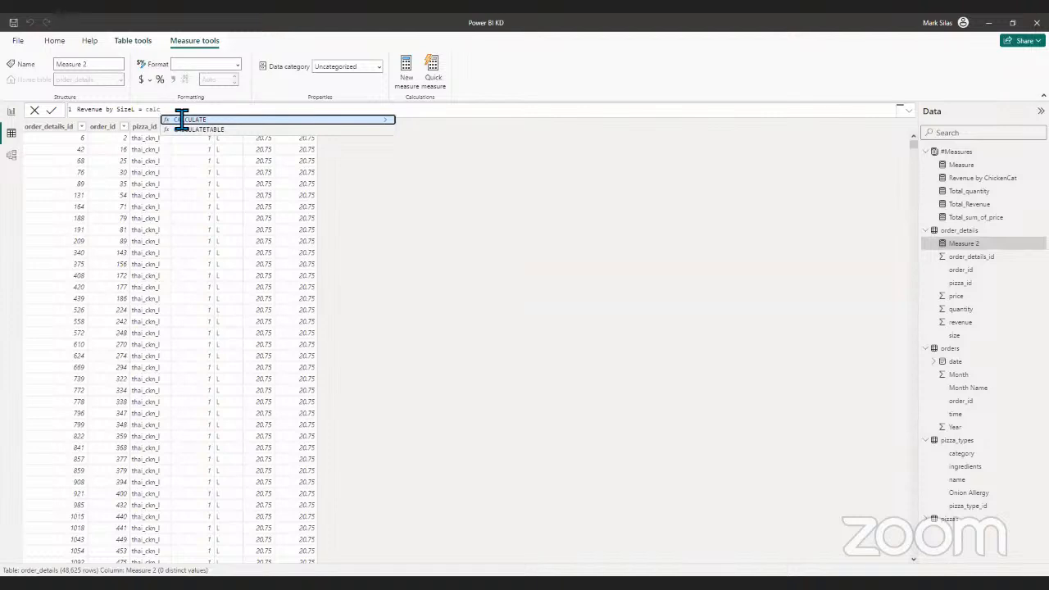
key("Tab")
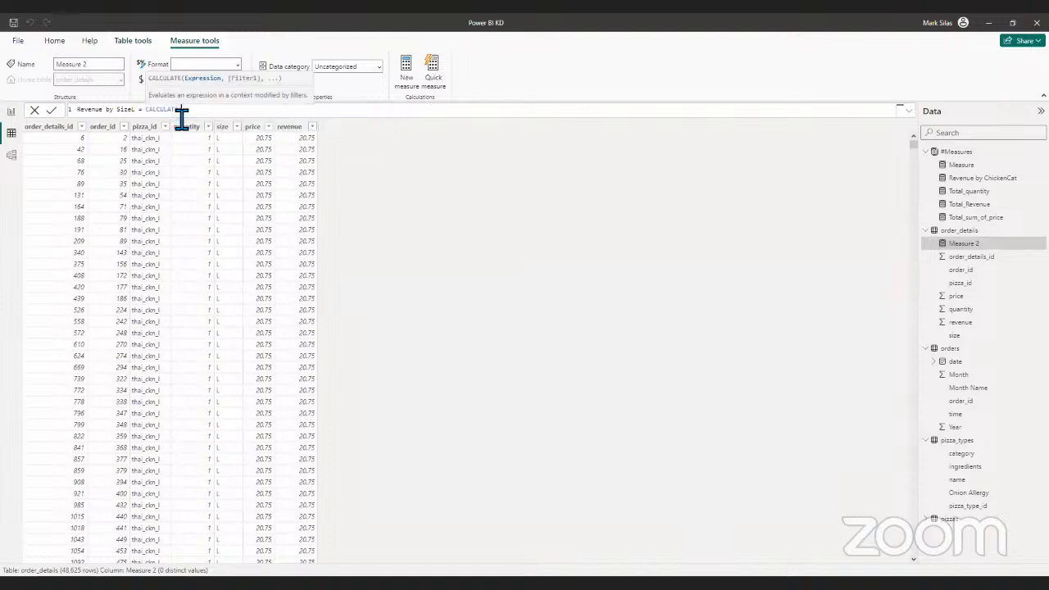
- Give CALCULATE the [Total_Revenue] measure as its expression, followed by a FILTER on the order_details table
type("re")
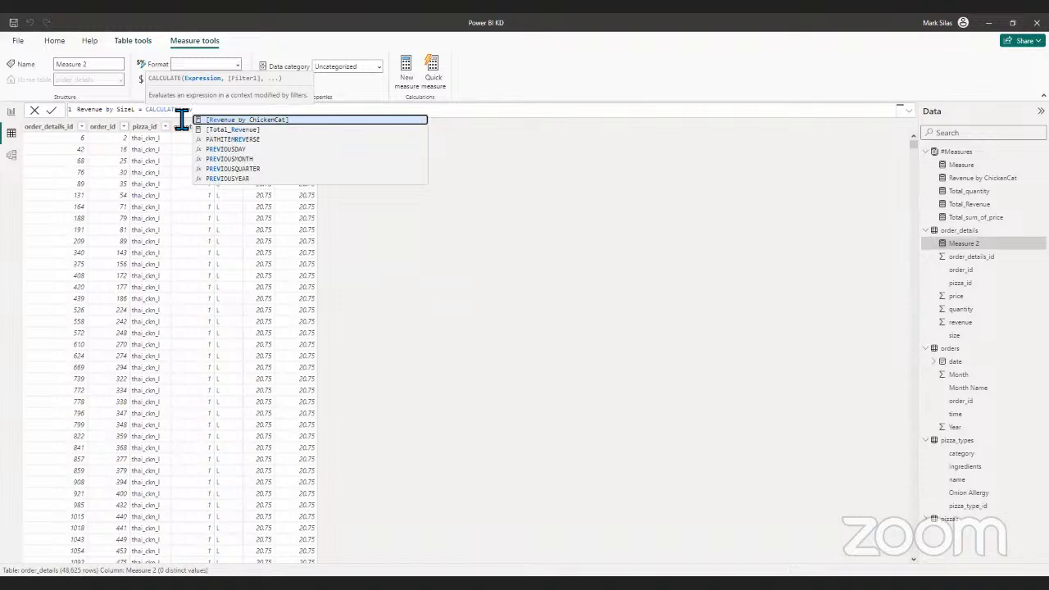
key("Down")
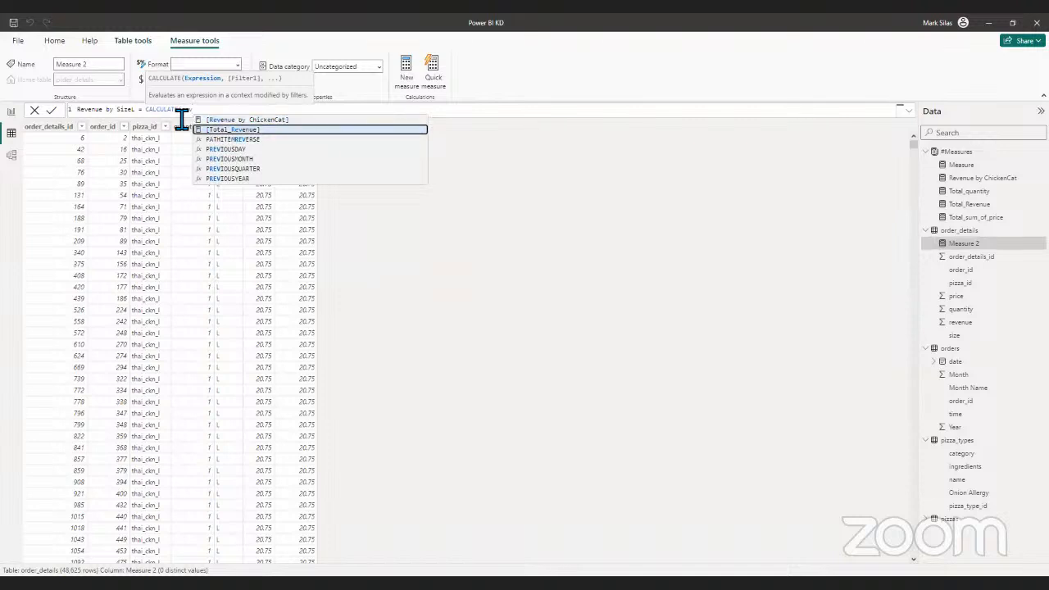
key("Tab")
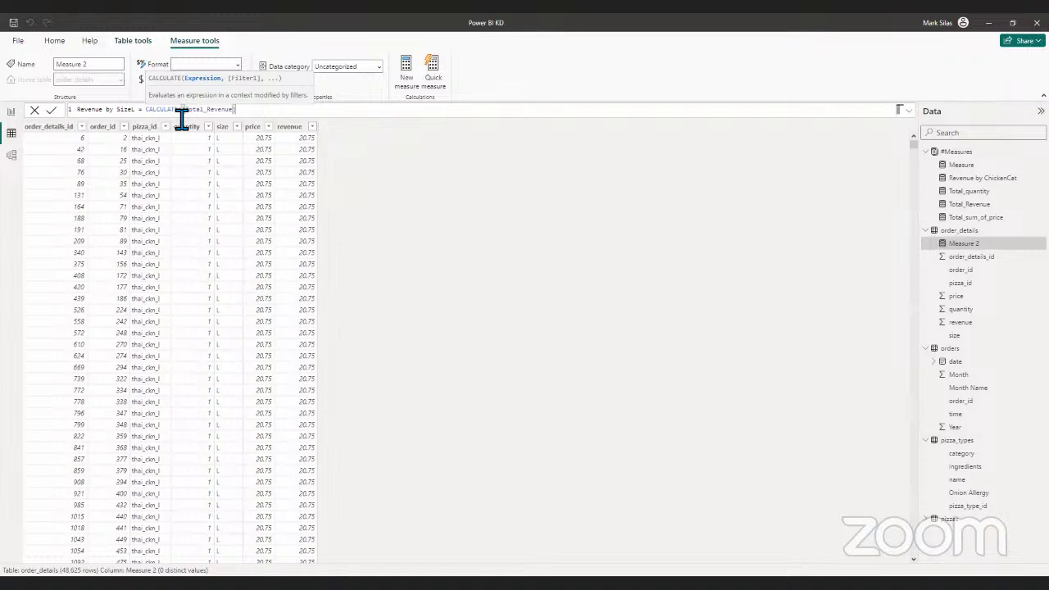
type(", filt")
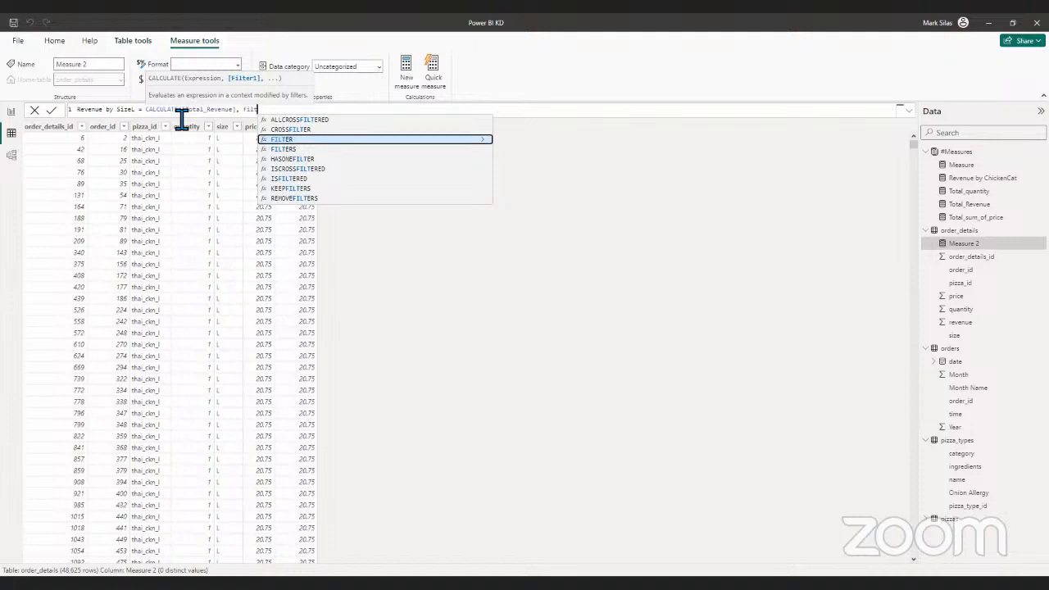
key("Tab")
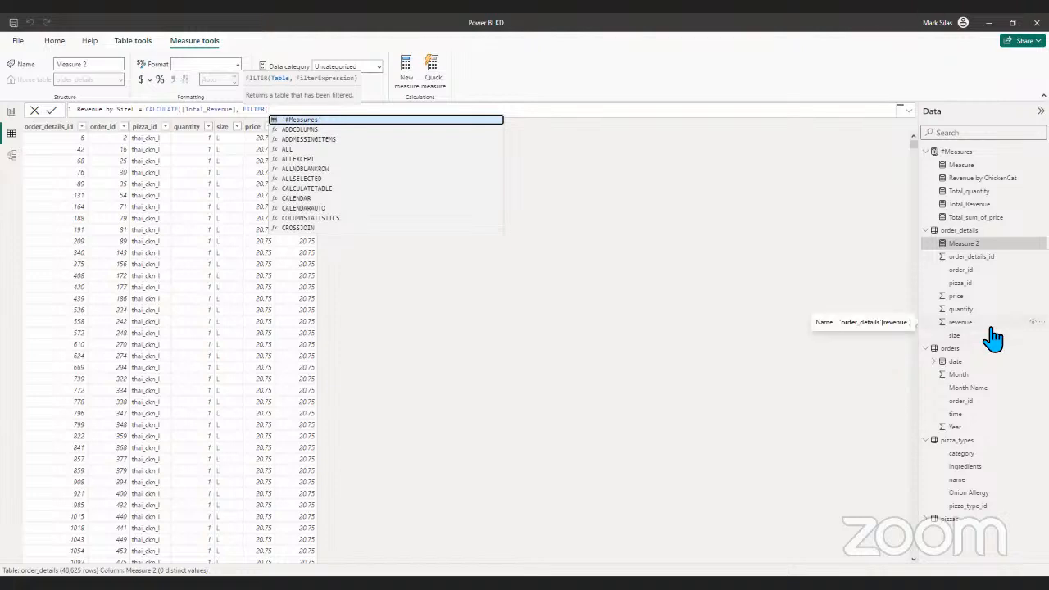
type("ord")
key("Up")
key("Tab")
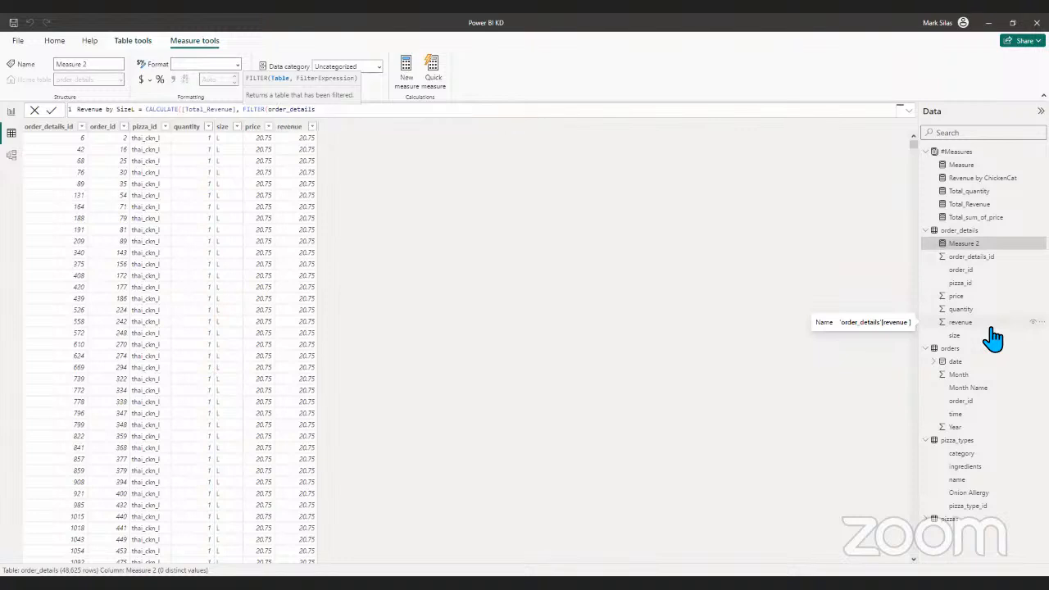
- Set the FILTER condition to order_details[size]="L" and close the FILTER function
type(", orde")
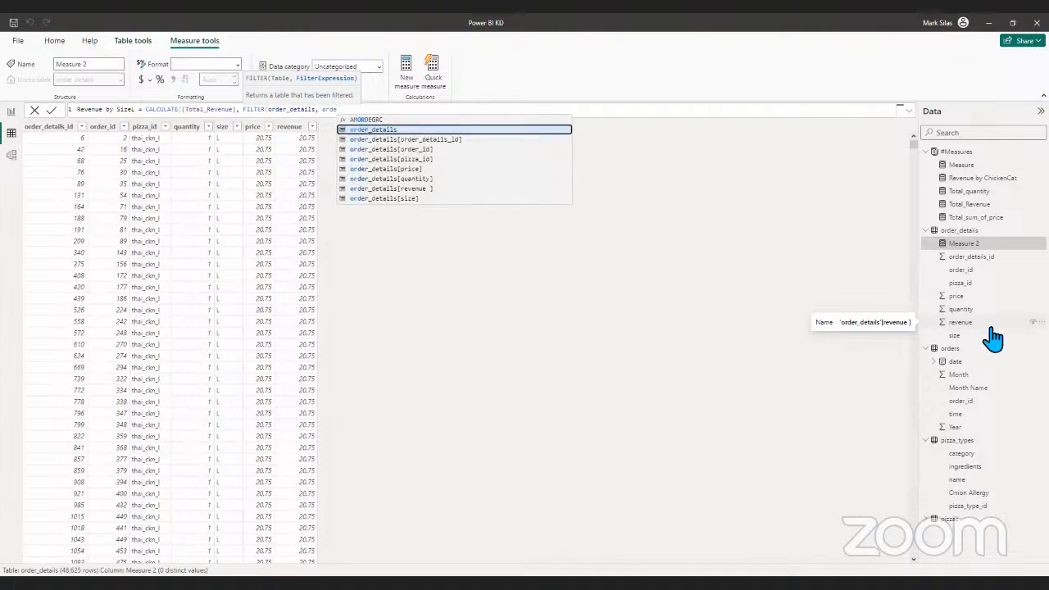
key("Down")
key("Down")
key("Down")
key("Down")
key("Down")
key("Down")
key("Down")
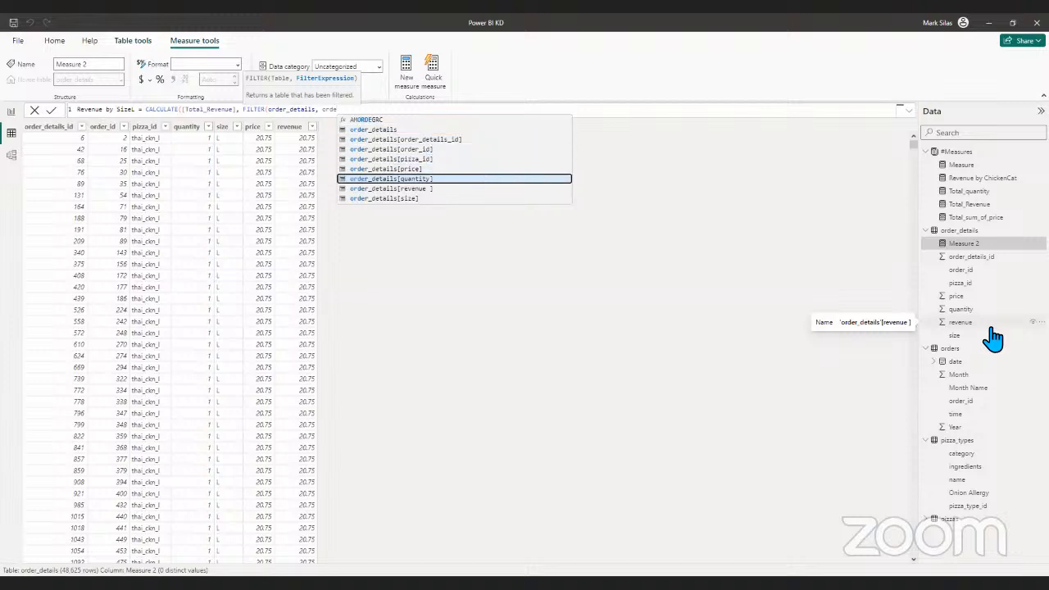
key("Tab")
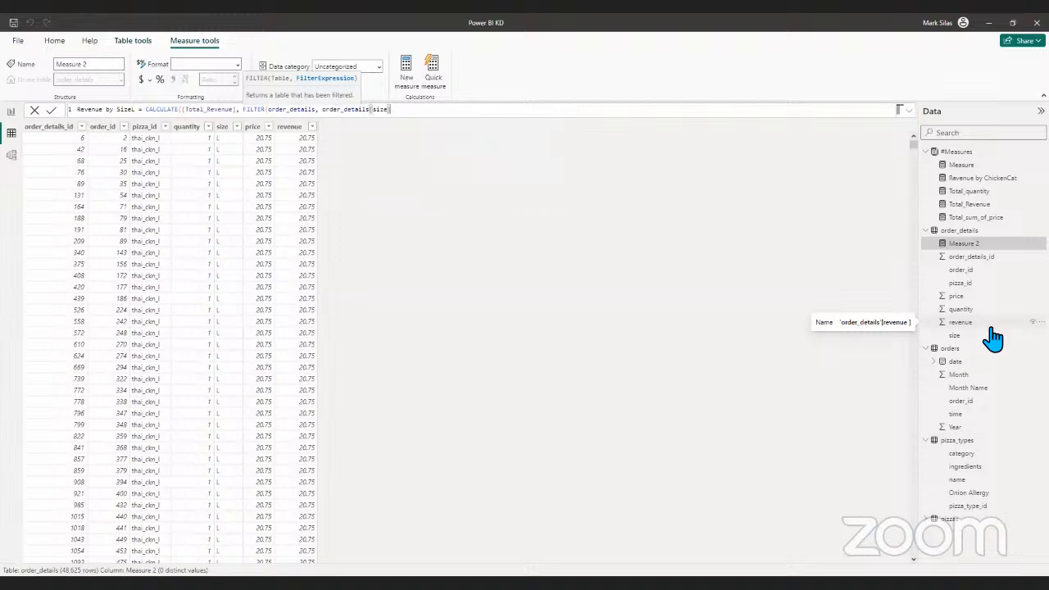
type("=\"L")
type("\"\"")
type("L")
type(")")
type(")")
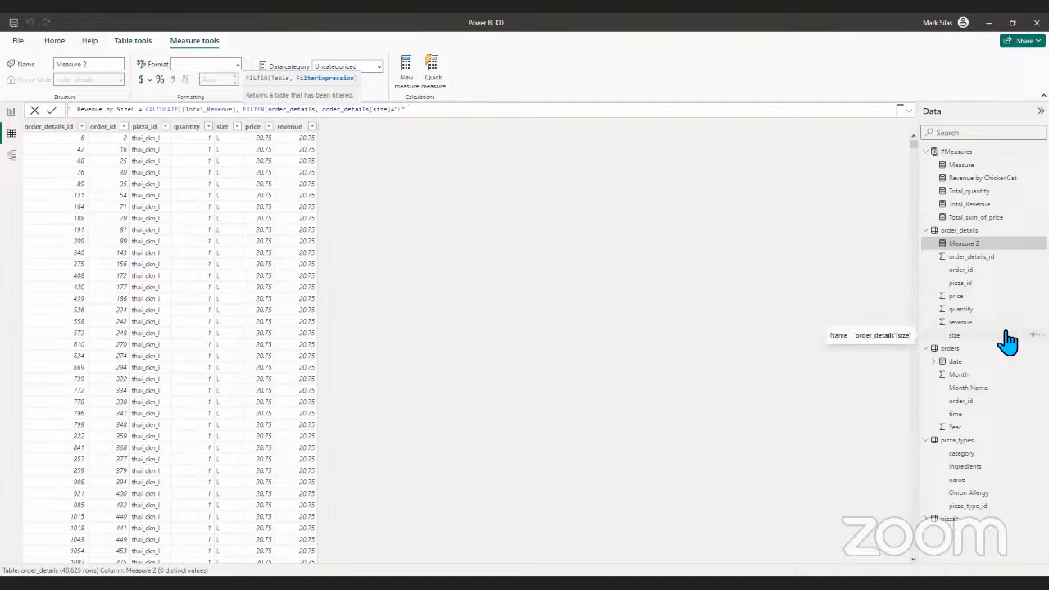
type(")")
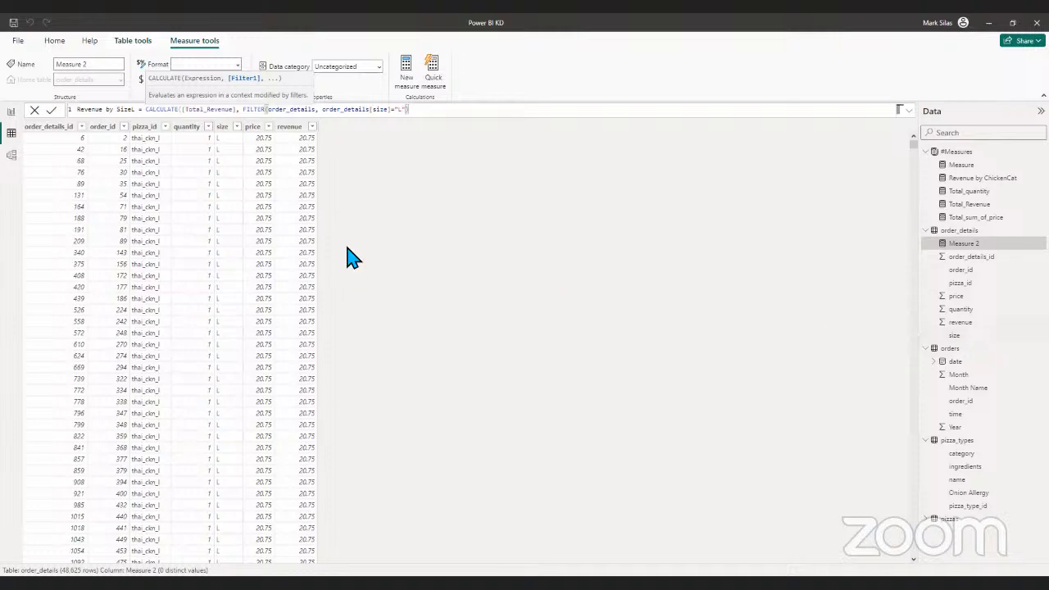
- Check the CALCULATE and FILTER arguments and their parentheses in the Revenue by SizeL formula
left_click(279, 109)
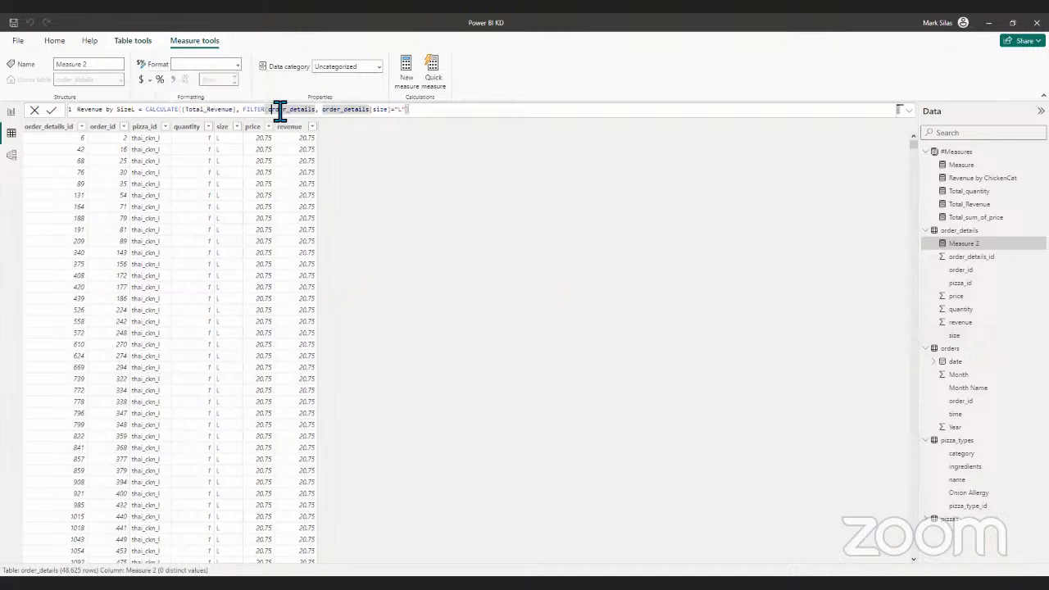
left_click(429, 111)
double_click(188, 109)
left_click(424, 109)
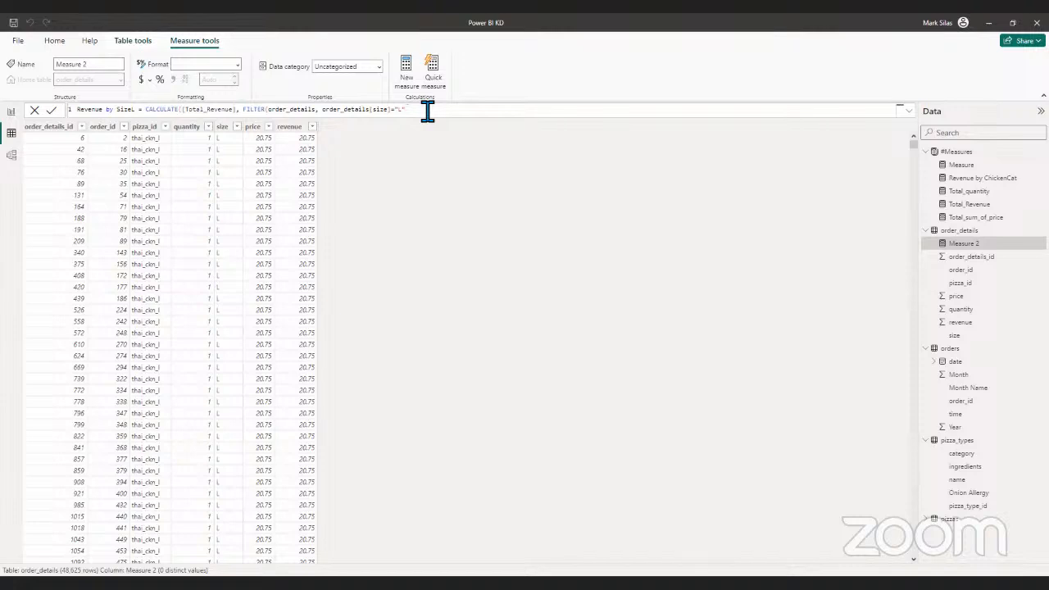
type(")")
double_click(215, 110)
left_click(206, 110)
double_click(194, 114)
left_click(432, 119)
- Delete all arguments from the Revenue by SizeL formula, back to the CALCULATE function name
key("BackSpace")
key("BackSpace")
key("BackSpace")
key("BackSpace")
key("BackSpace")
key("BackSpace")
key("BackSpace")
key("BackSpace")
key("BackSpace")
key("BackSpace")
key("BackSpace")
key("BackSpace")
key("BackSpace")
key("BackSpace")
key("BackSpace")
key("BackSpace")
key("BackSpace")
key("BackSpace")
key("BackSpace")
key("BackSpace")
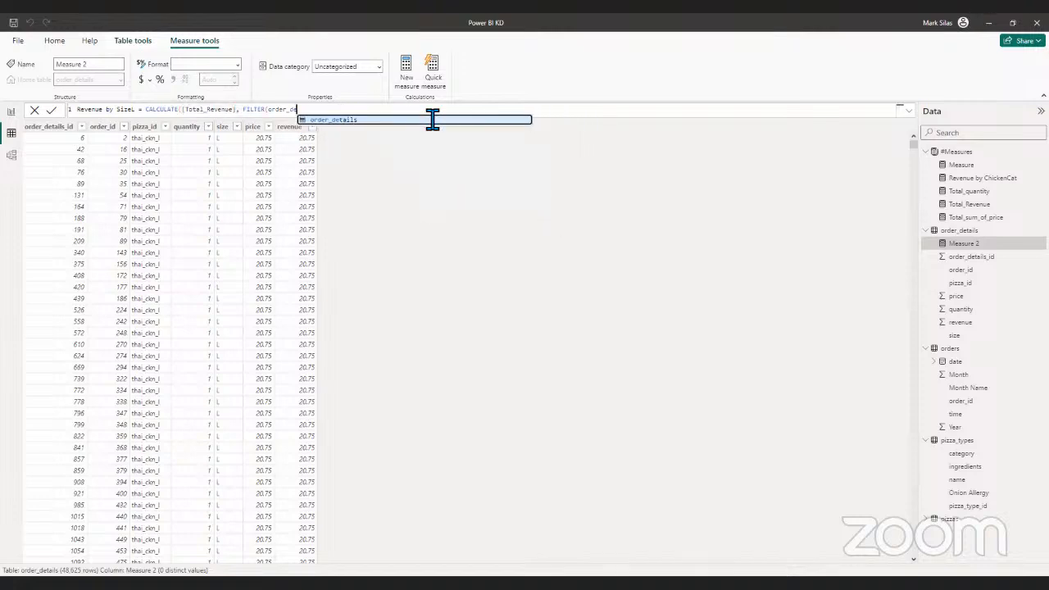
key("BackSpace")
key("BackSpace")
key("BackSpace")
key("BackSpace")
key("BackSpace")
key("BackSpace")
key("BackSpace")
key("BackSpace")
key("BackSpace")
key("BackSpace")
key("BackSpace")
key("BackSpace")
key("BackSpace")
key("BackSpace")
key("BackSpace")
key("BackSpace")
key("BackSpace")
key("BackSpace")
key("BackSpace")
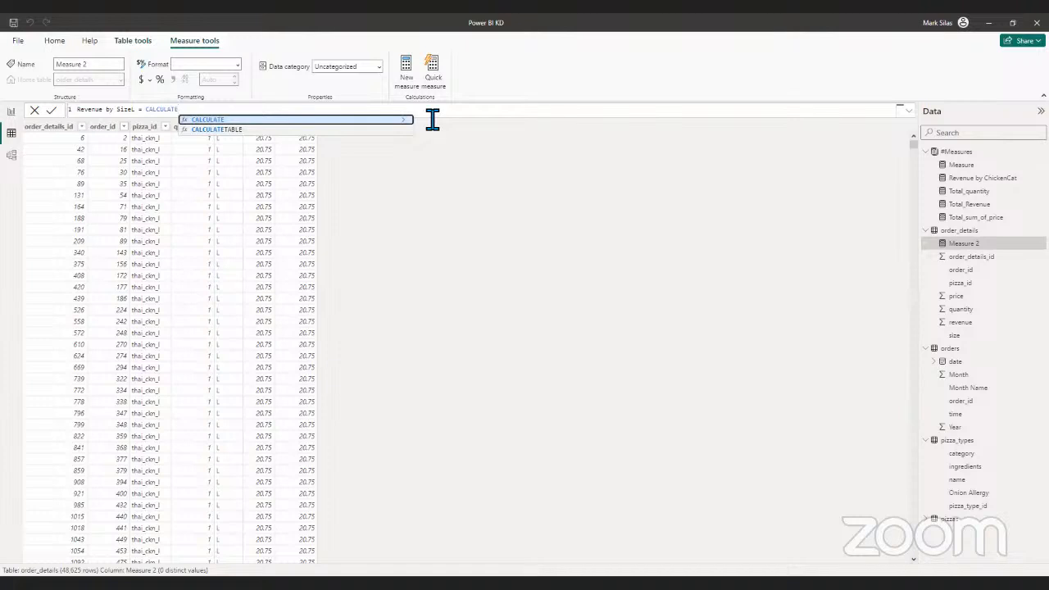
- Open the CALCULATE arguments and enter the [Total_Revenue] measure as the expression
type("(")
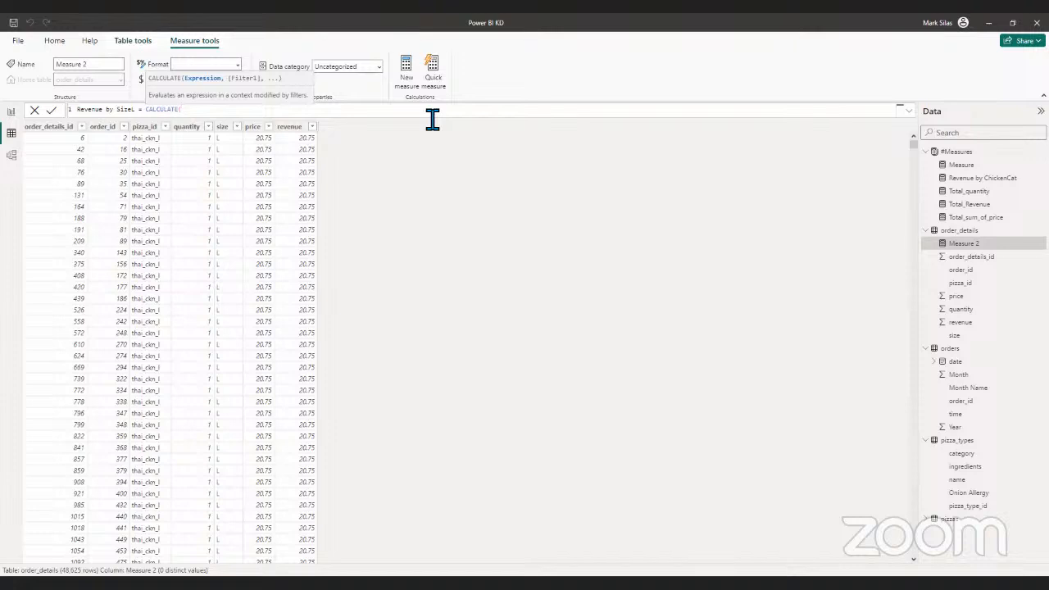
type("c")
key("BackSpace")
type("or")
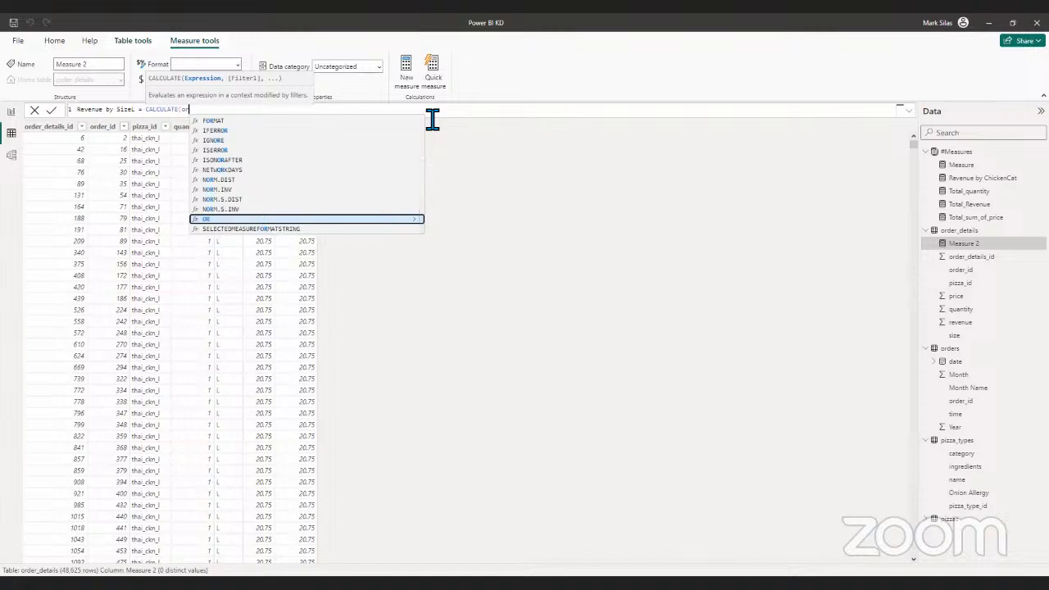
key("BackSpace")
key("BackSpace")
type("tot")
key("Up")
key("Up")
key("Up")
key("Tab")
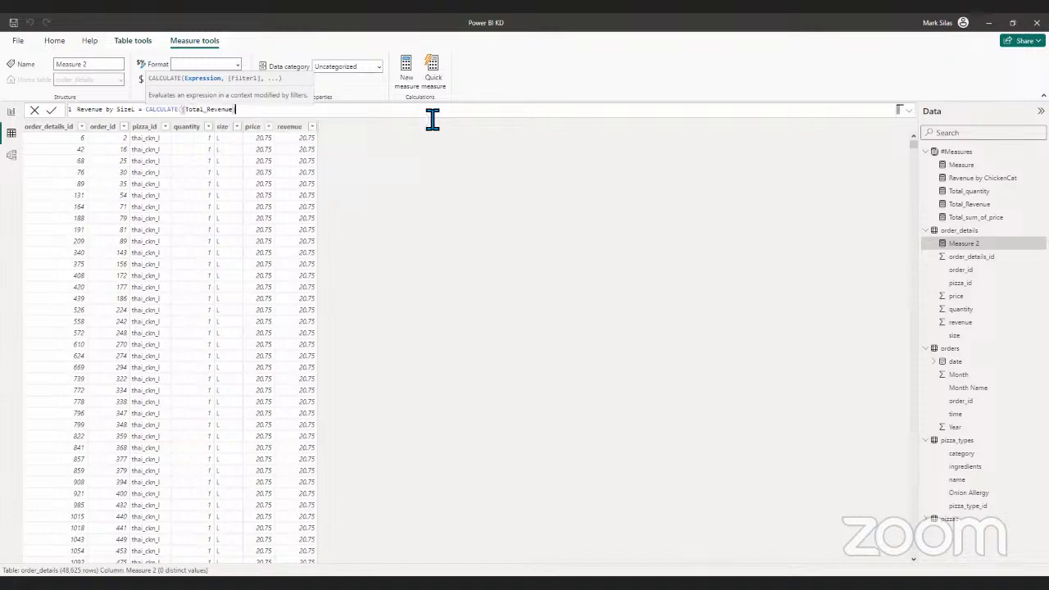
- Add FILTER as the second CALCULATE argument with order_details as its table
type(", fil")
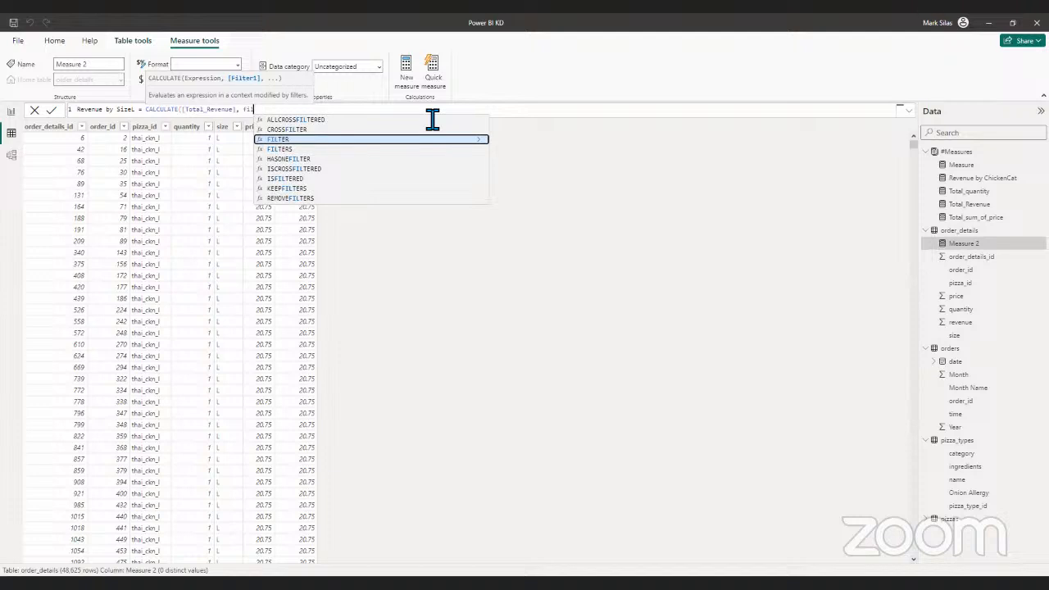
key("Tab")
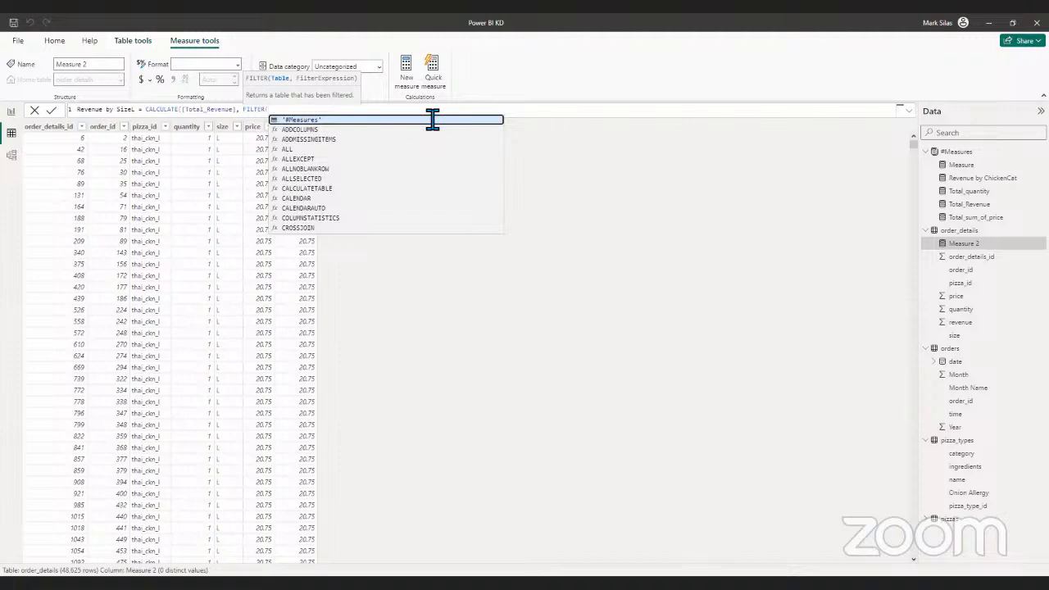
type("ord")
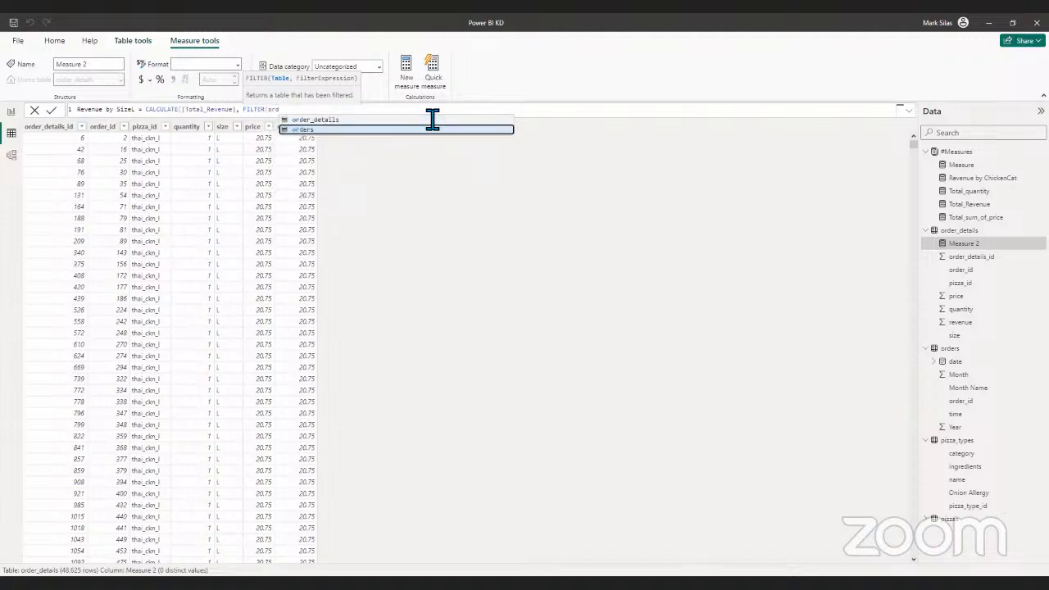
left_click(432, 120)
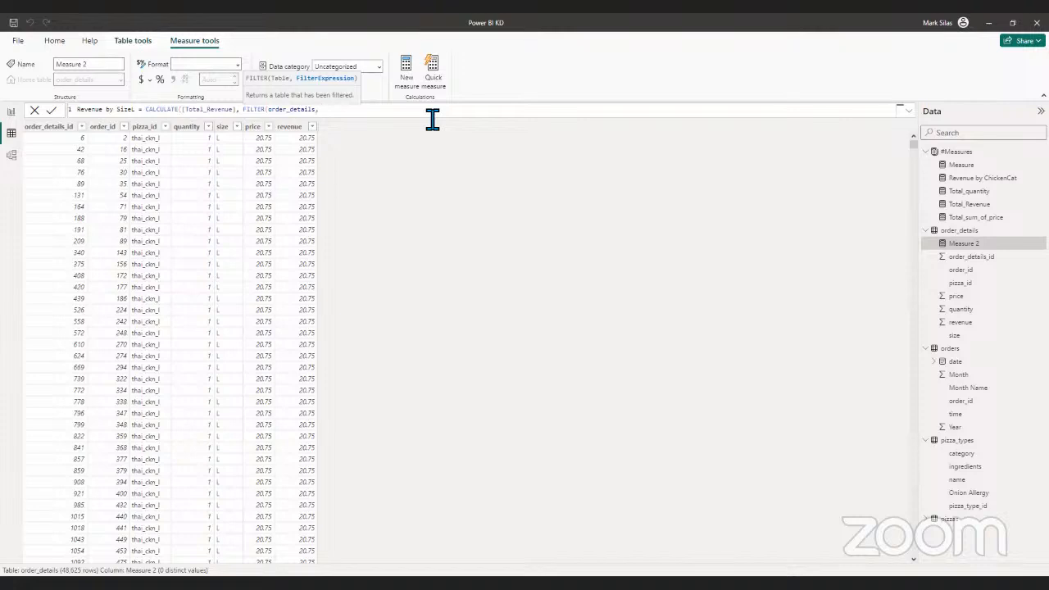
- Enter order_details[size]="L" as the filter expression, close both functions and commit the Revenue by SizeL measure
type("ord")
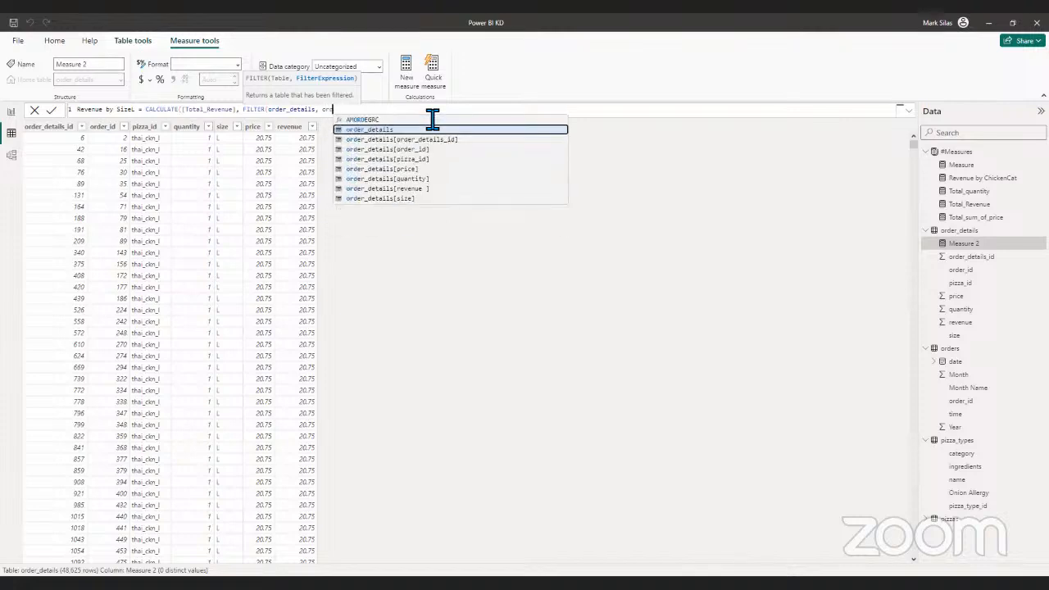
key("Down")
key("Down")
key("Down")
key("Down")
key("Down")
key("Down")
key("Down")
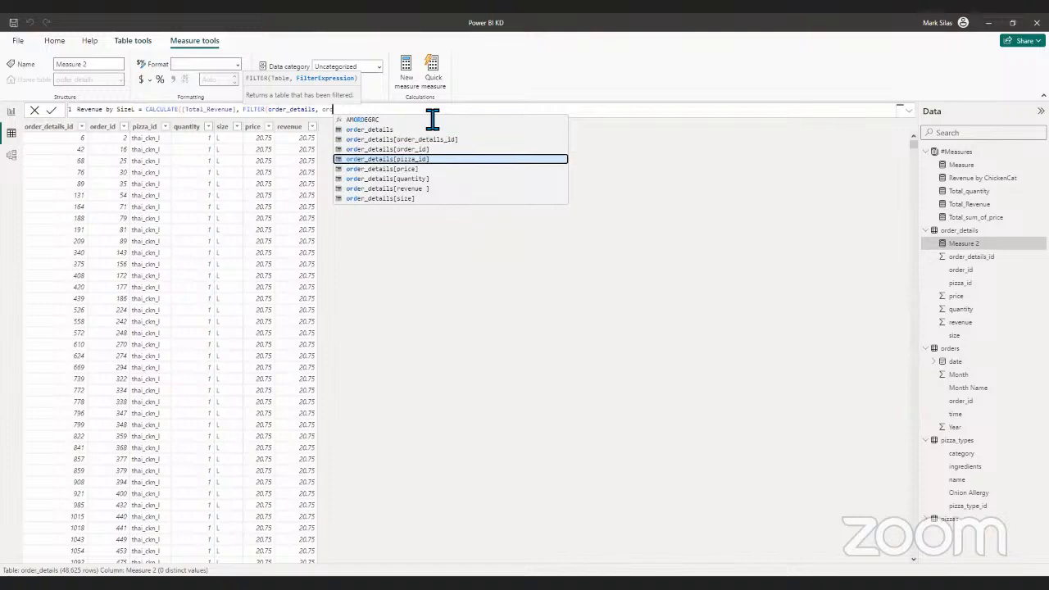
key("Tab")
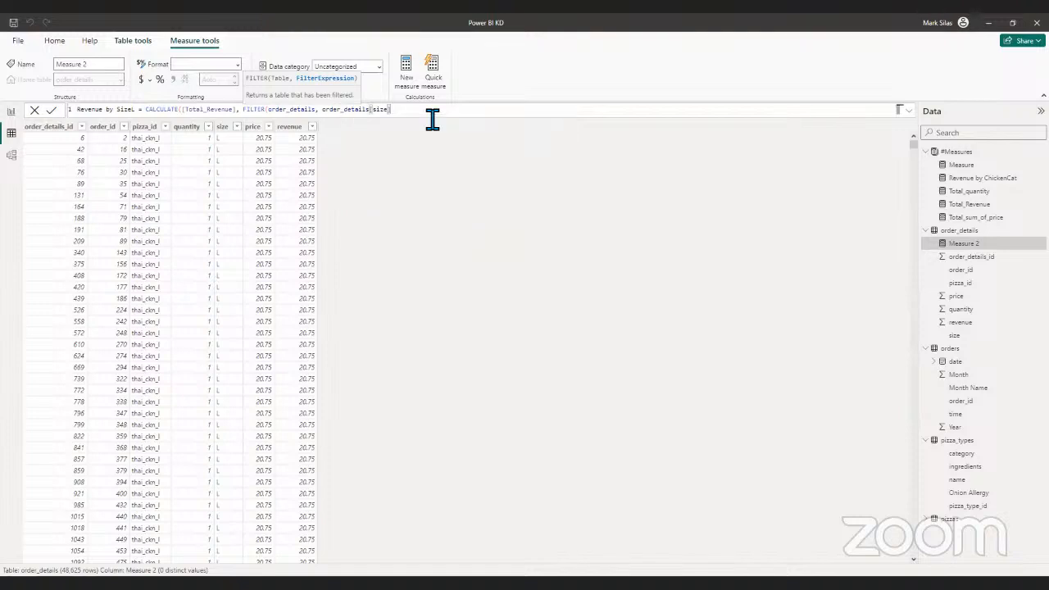
type("=\"L\")")
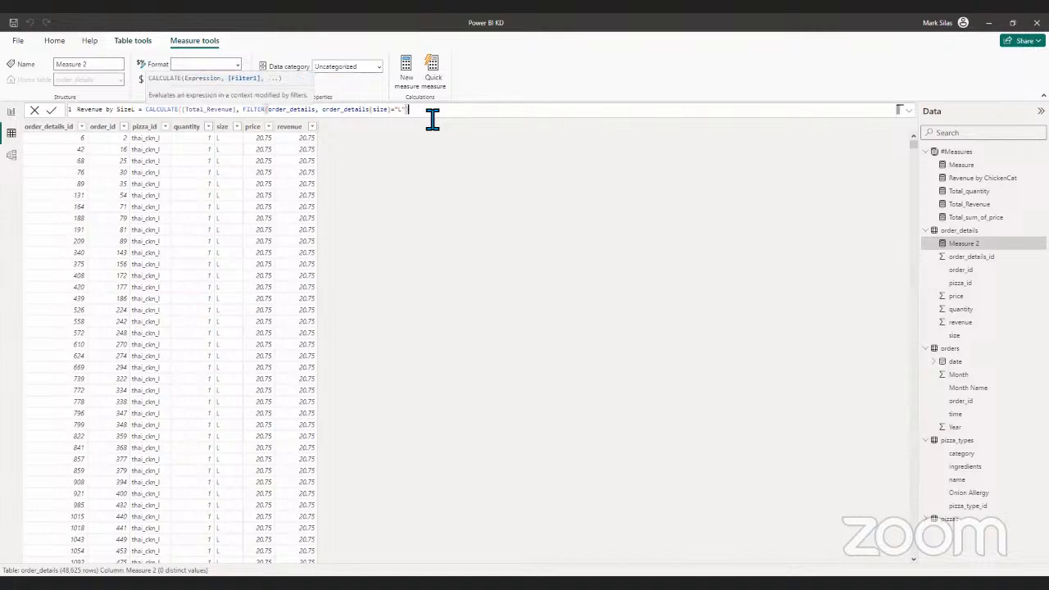
type(")")
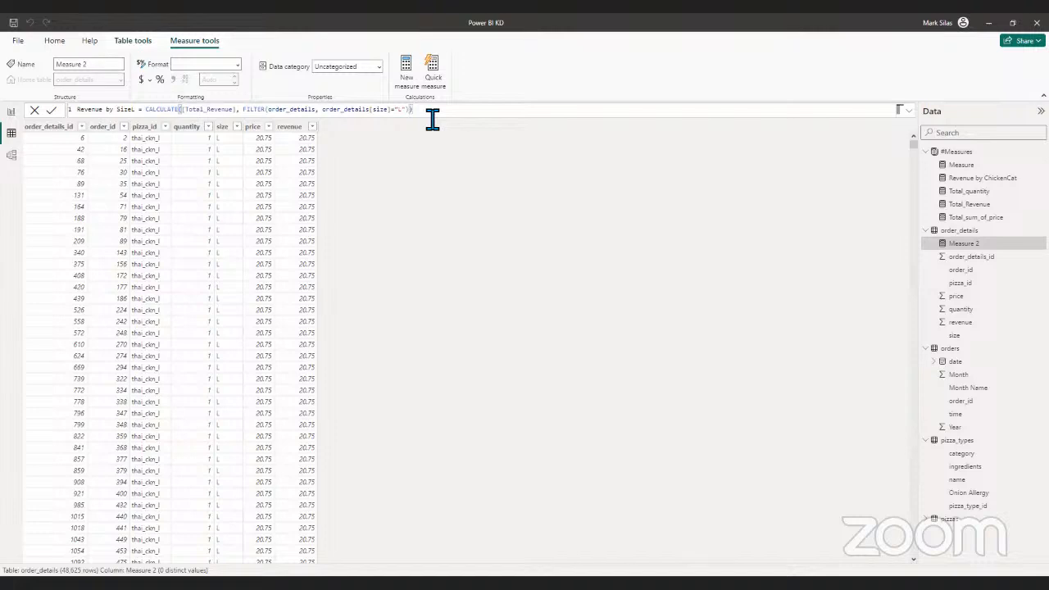
key("Return")
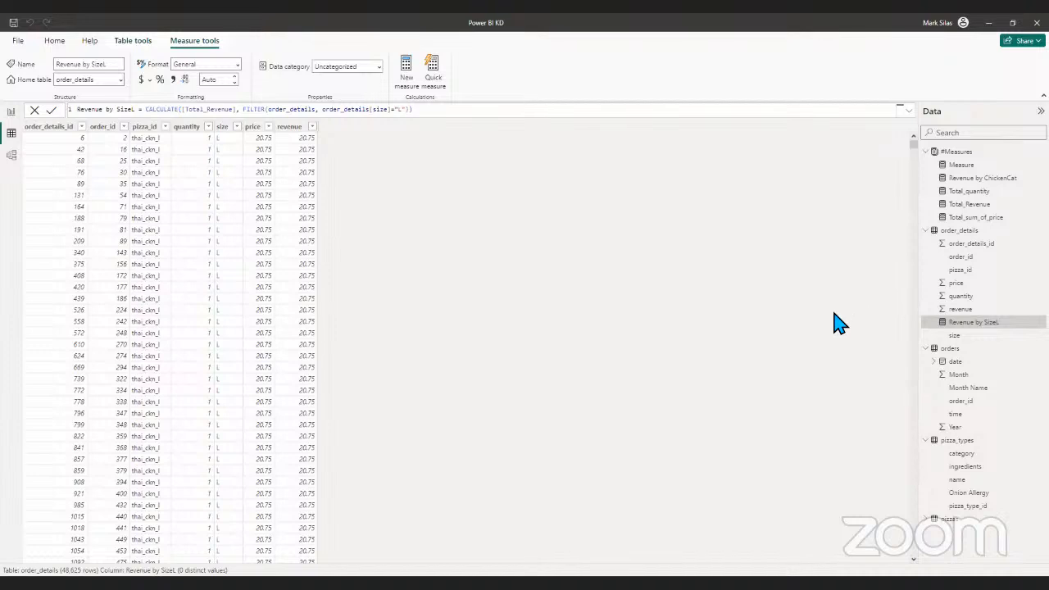
- Change the home table of the Revenue by SizeL measure from order_details to #Measures
left_click(971, 154)
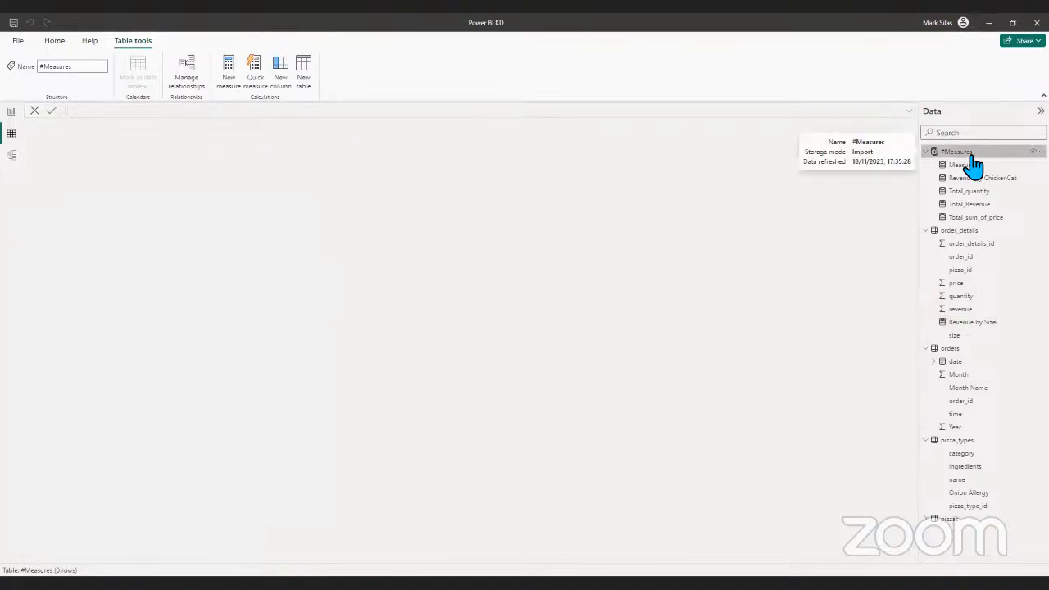
left_click(988, 322)
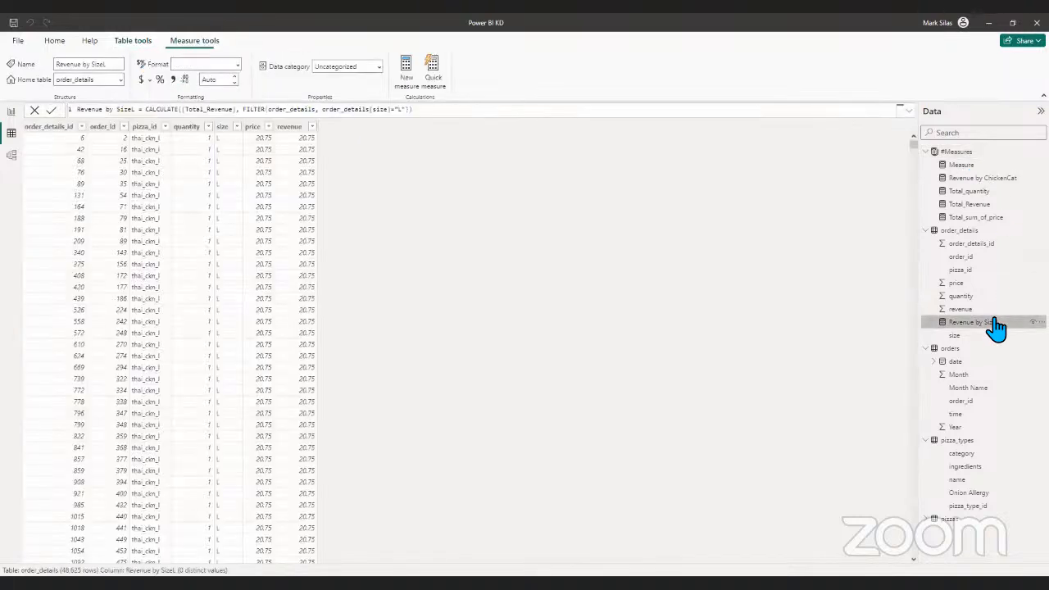
left_click(981, 154)
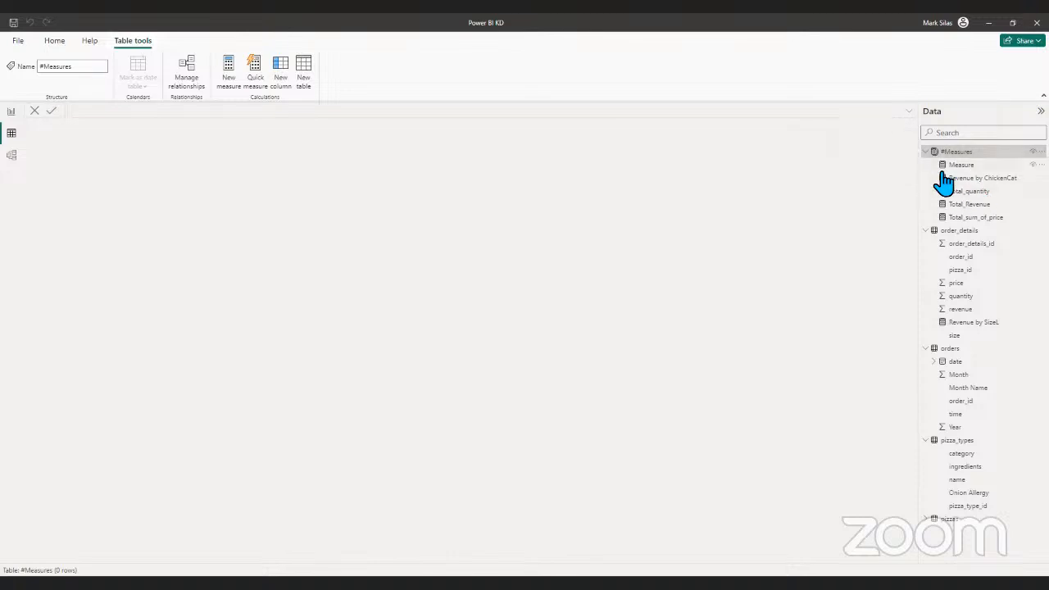
left_click(971, 322)
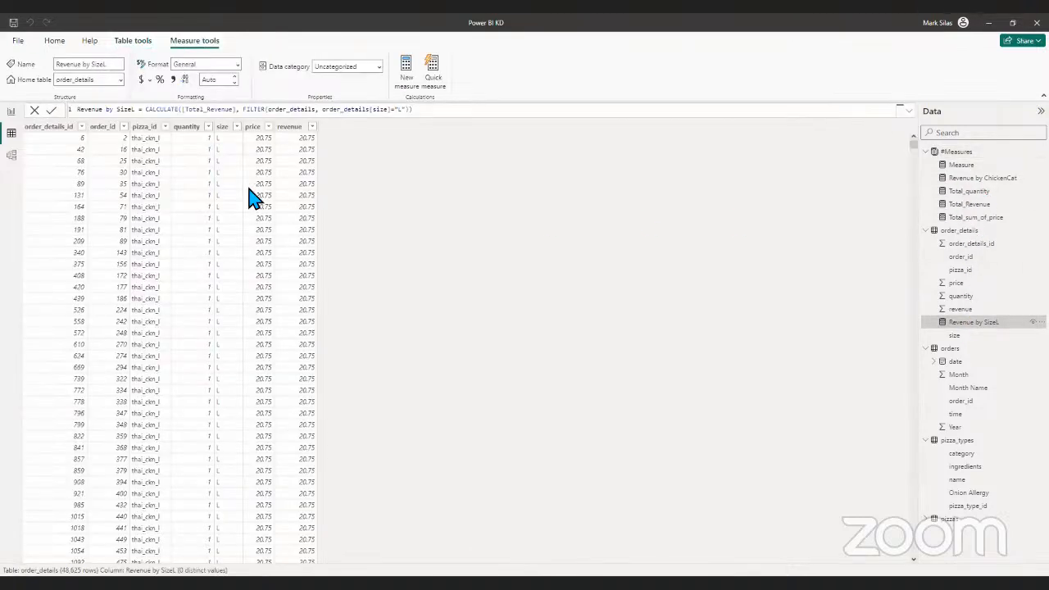
left_click(120, 82)
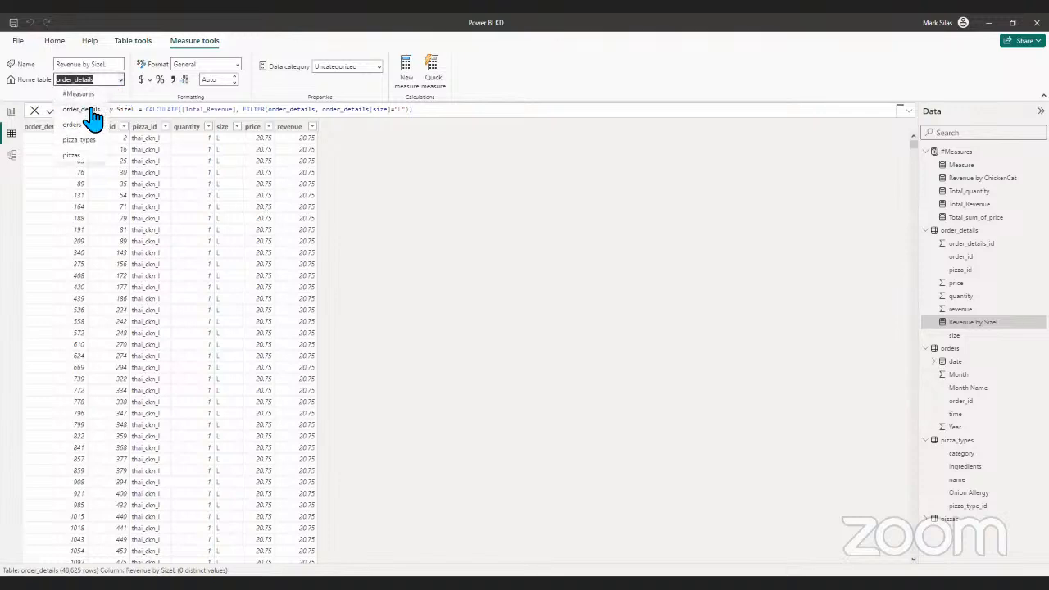
left_click(88, 94)
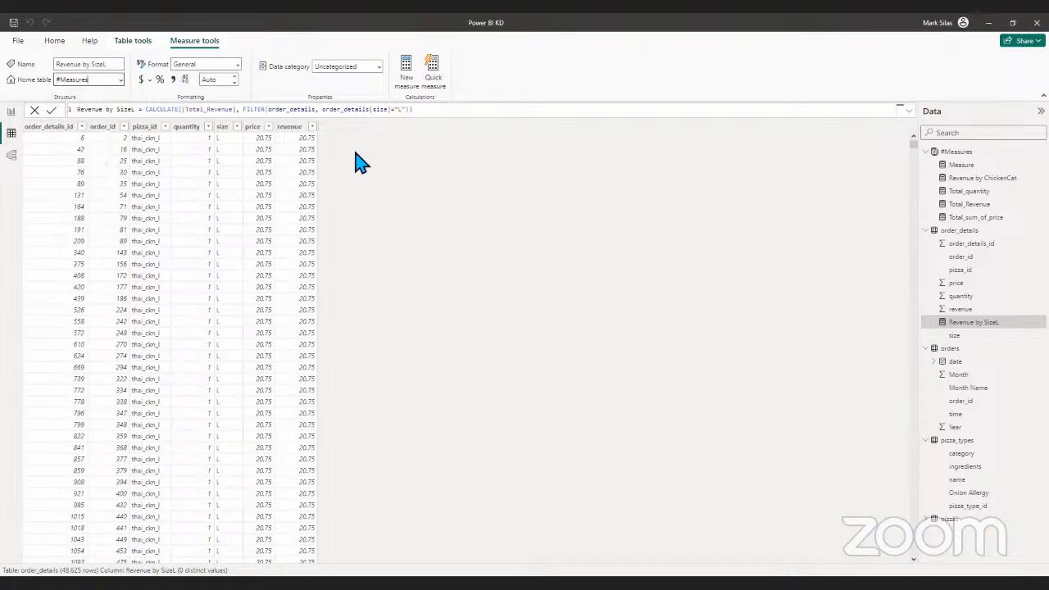
- On report Page 1, shrink the date slicer and move it to the page's upper-right corner, shifting the Sum of revenue by time chart slightly
left_click(12, 112)
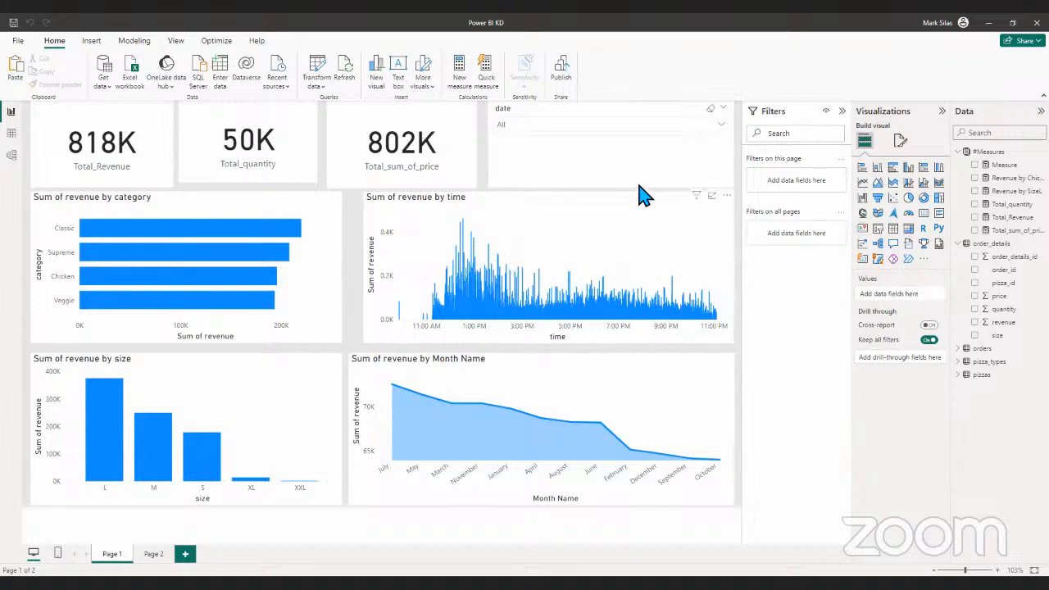
left_click(728, 182)
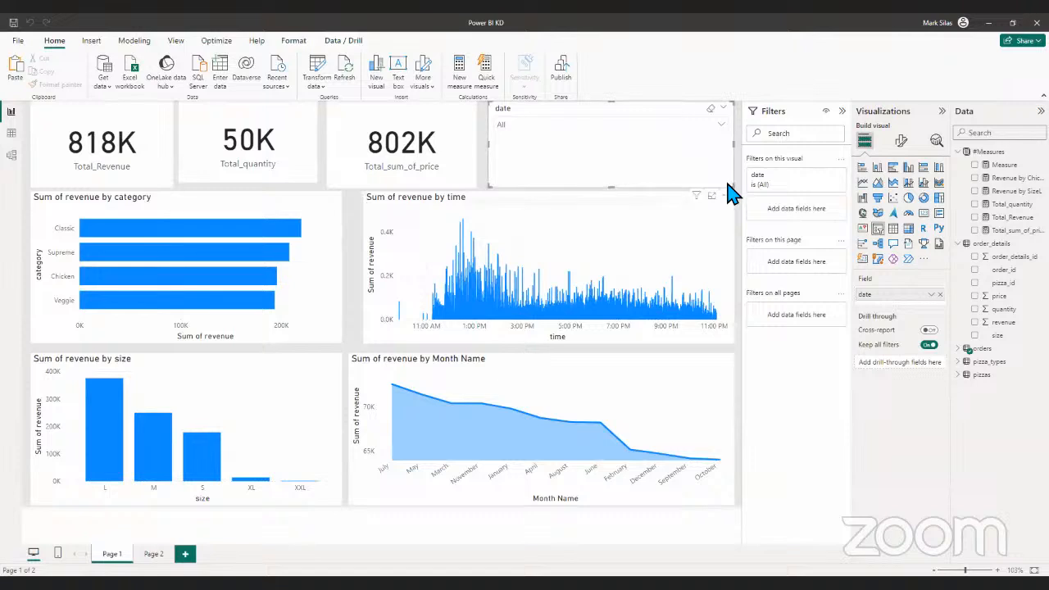
left_click_drag(730, 183, 569, 154)
left_click(604, 211)
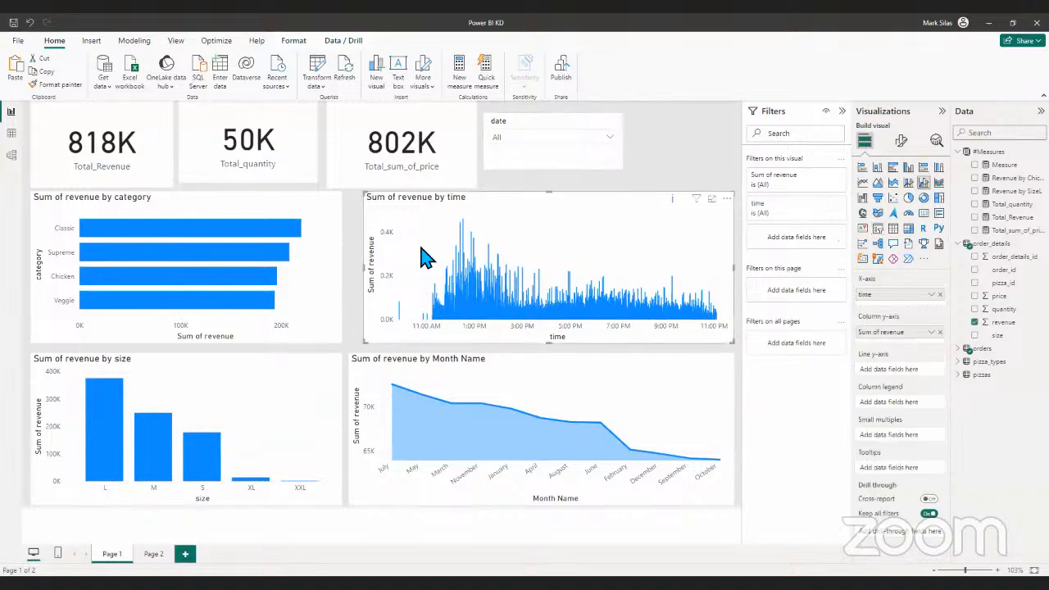
left_click_drag(605, 211, 615, 216)
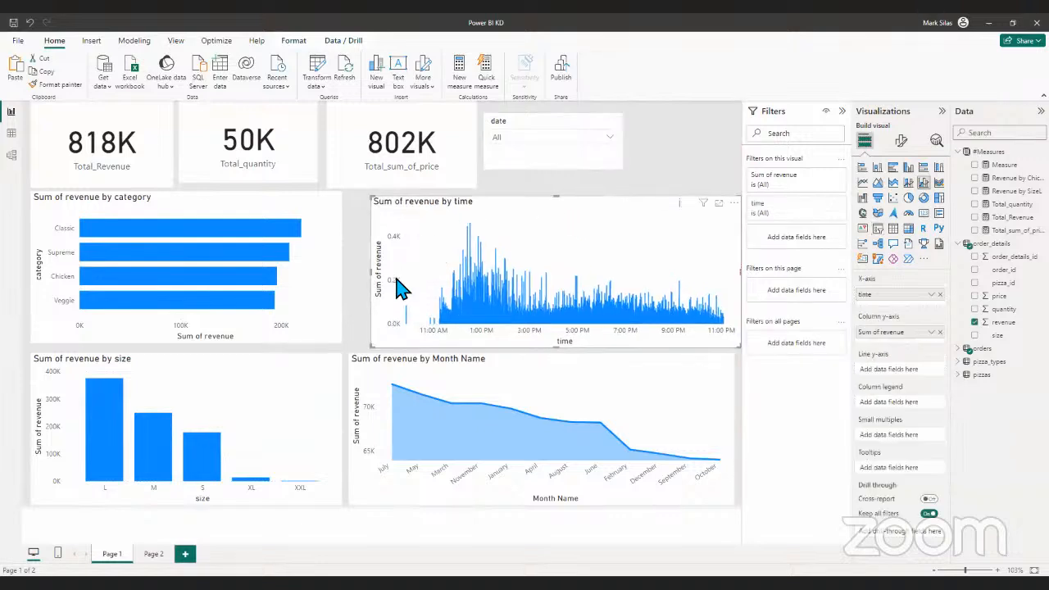
left_click_drag(615, 127, 675, 117)
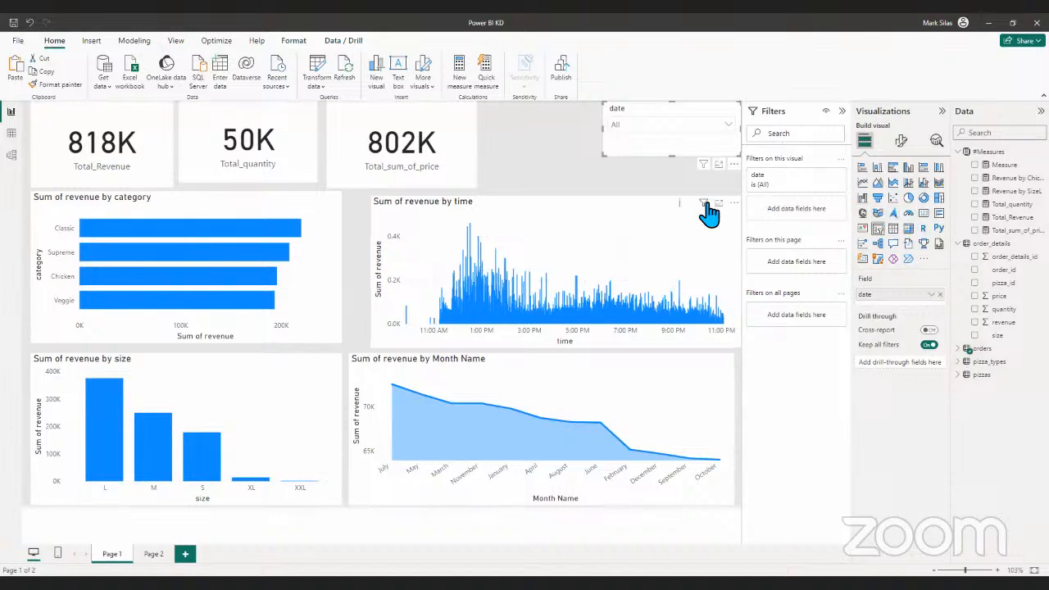
- Add a card showing Revenue by ChickenCat between the Total_sum_of_price card and the date slicer
mouse_move(710, 211)
left_click(645, 167)
left_click(924, 217)
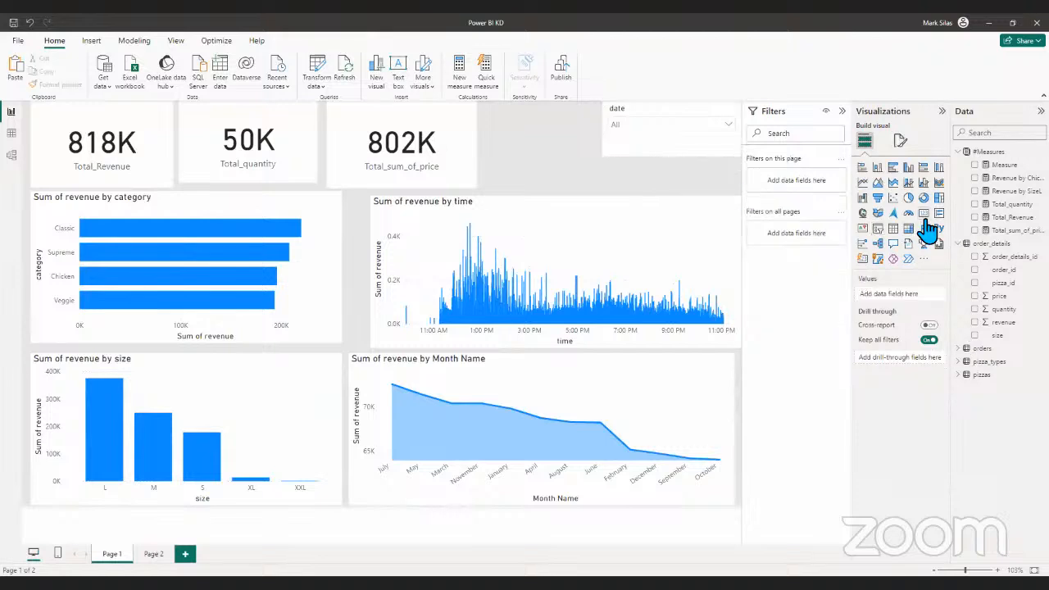
left_click(975, 177)
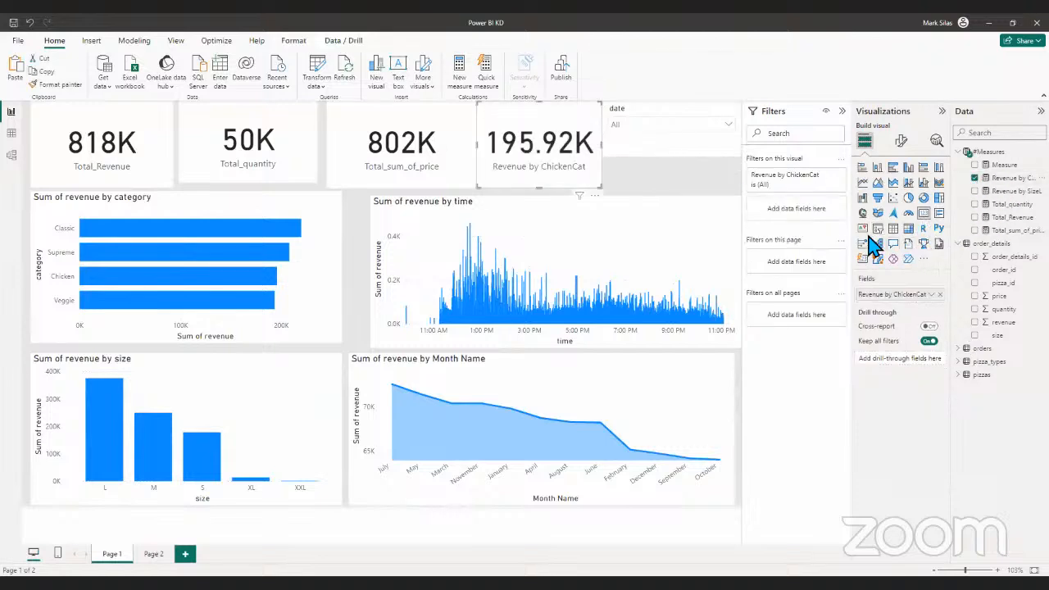
- Add a separate card showing Revenue by SizeL and reduce its height
left_click(691, 191)
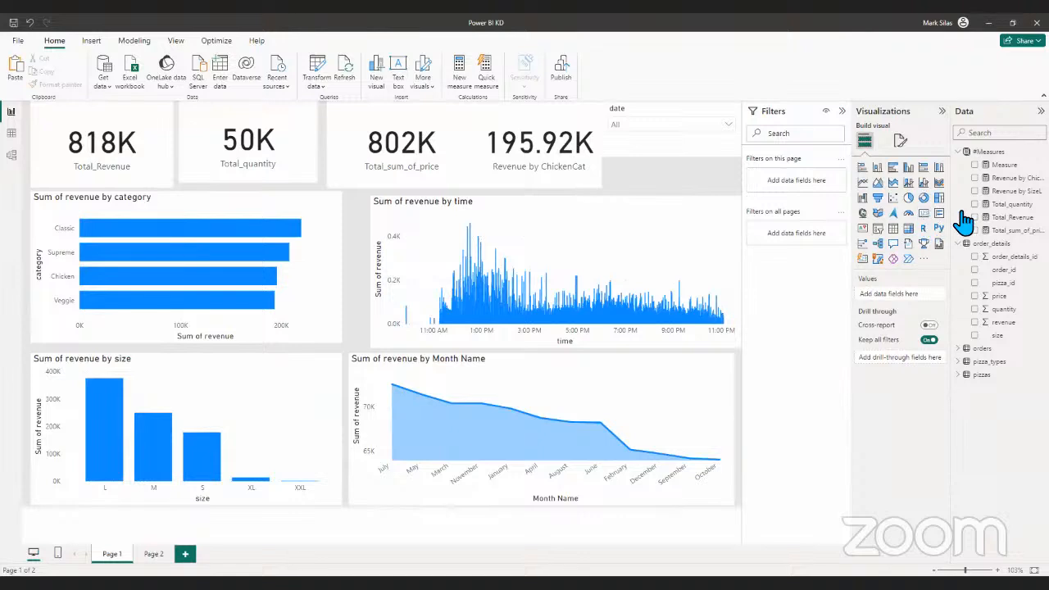
left_click(938, 215)
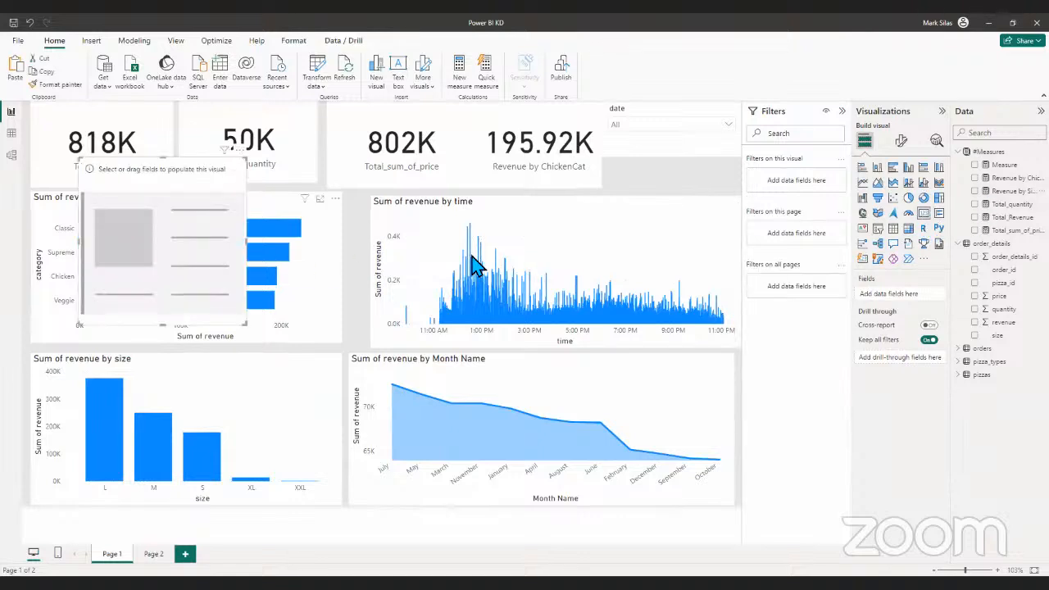
left_click(975, 191)
left_click_drag(168, 328, 175, 286)
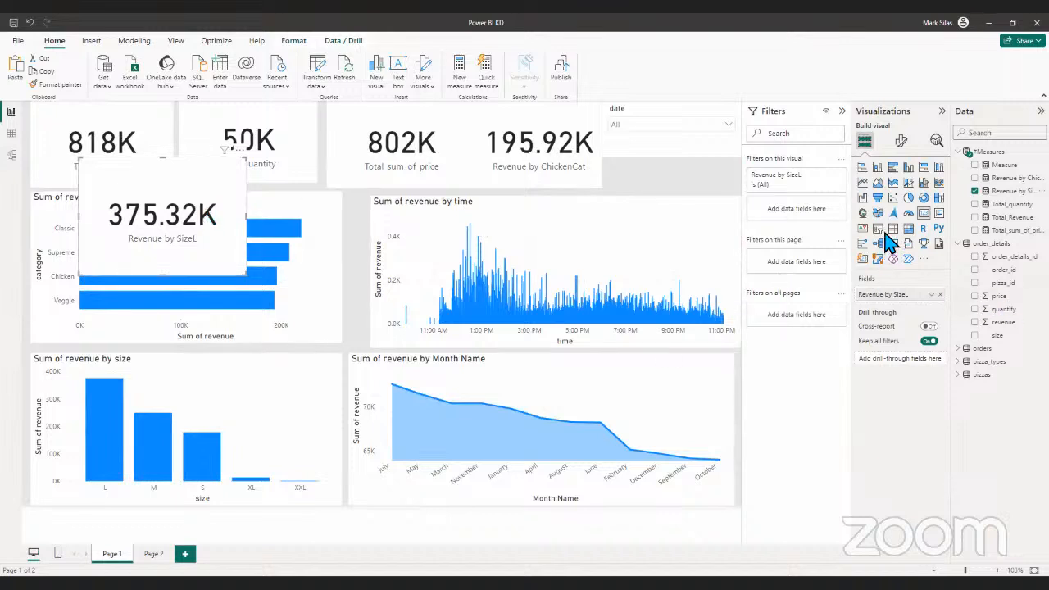
- Set the callout value of the Revenue by SizeL card to 0 decimal places
left_click(901, 140)
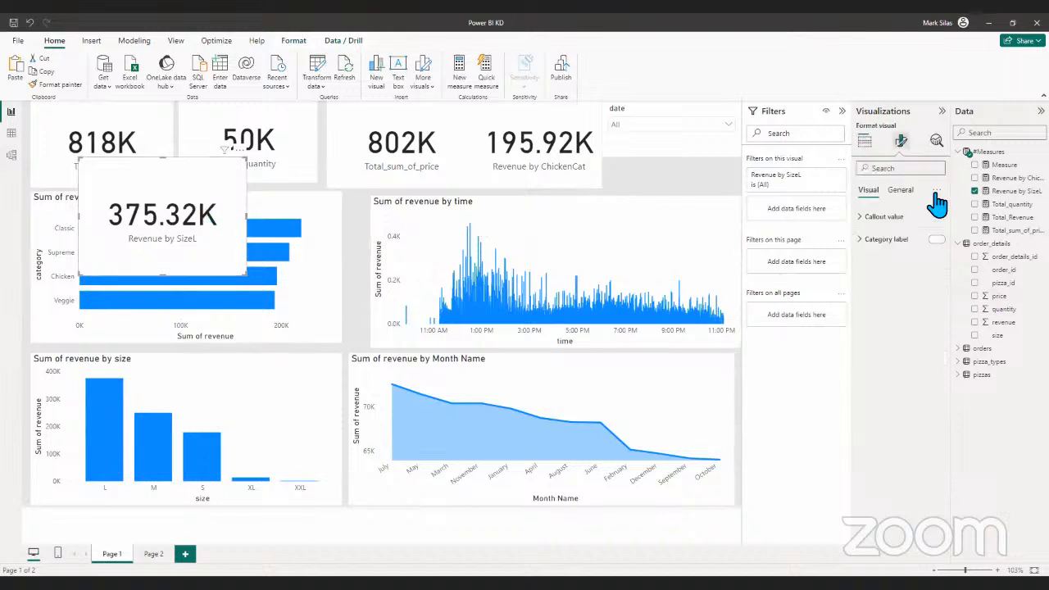
left_click(871, 218)
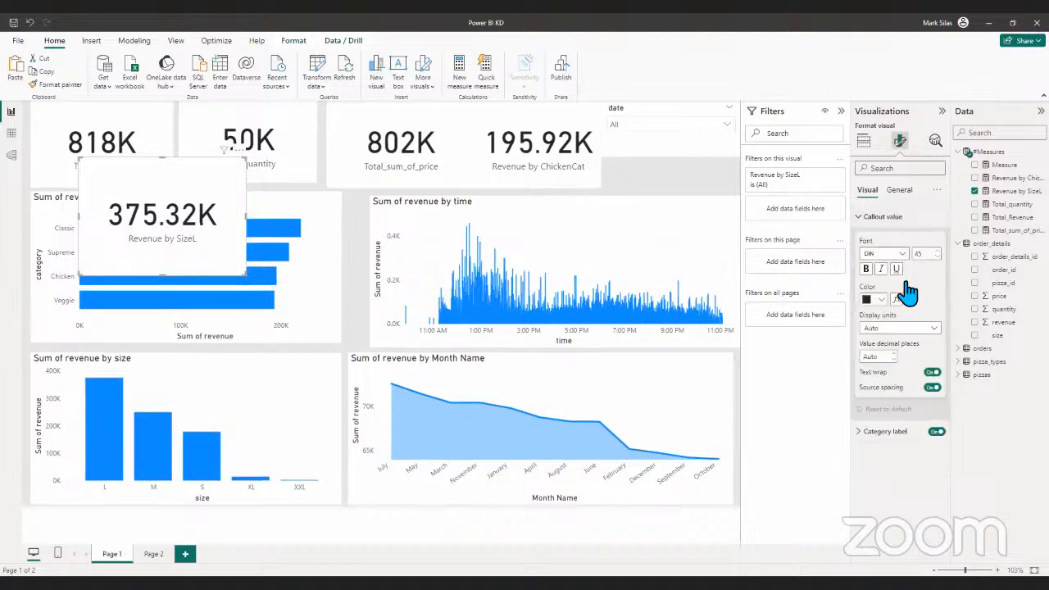
left_click(886, 358)
type("0")
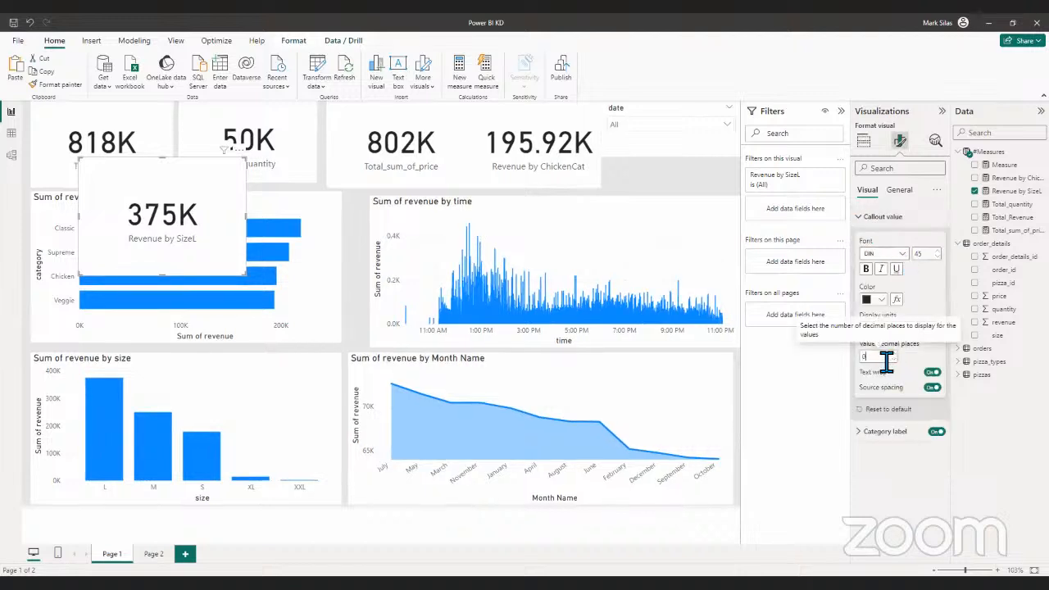
left_click(866, 220)
- Set the callout value of the Revenue by ChickenCat card to 0 decimal places
left_click(529, 155)
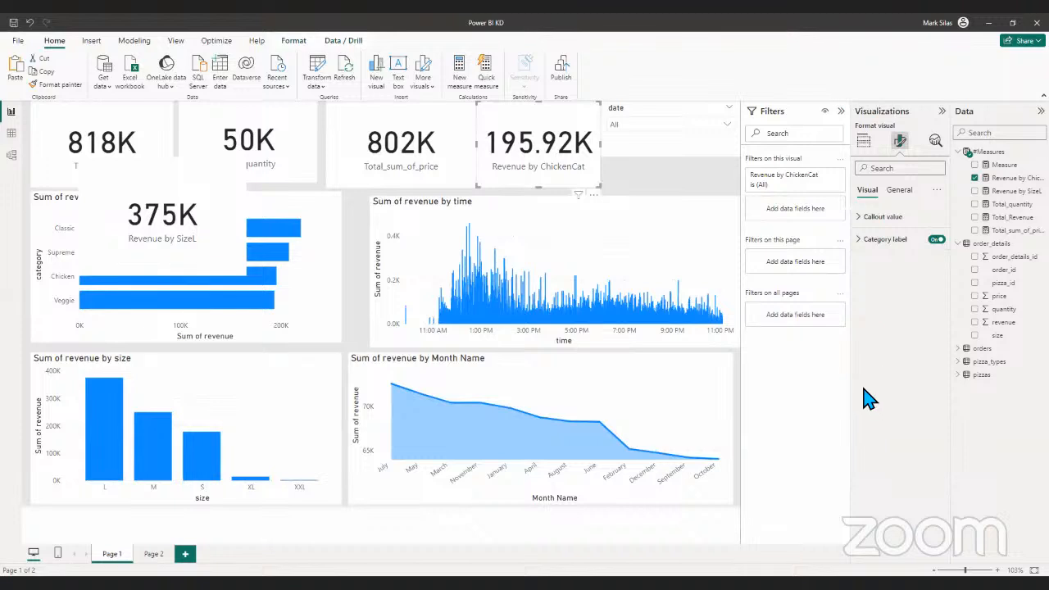
left_click(874, 219)
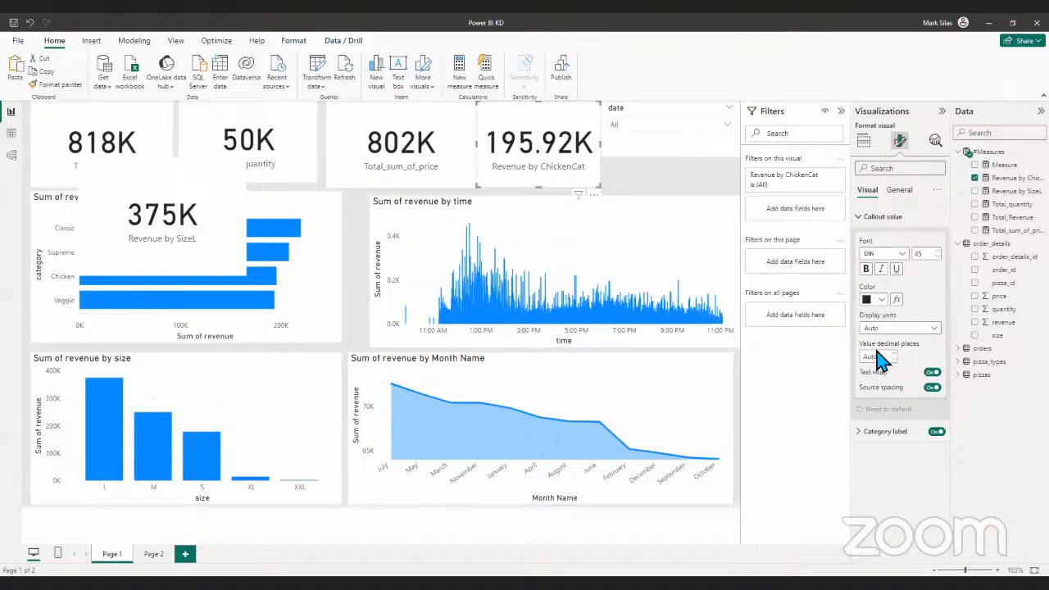
type("0")
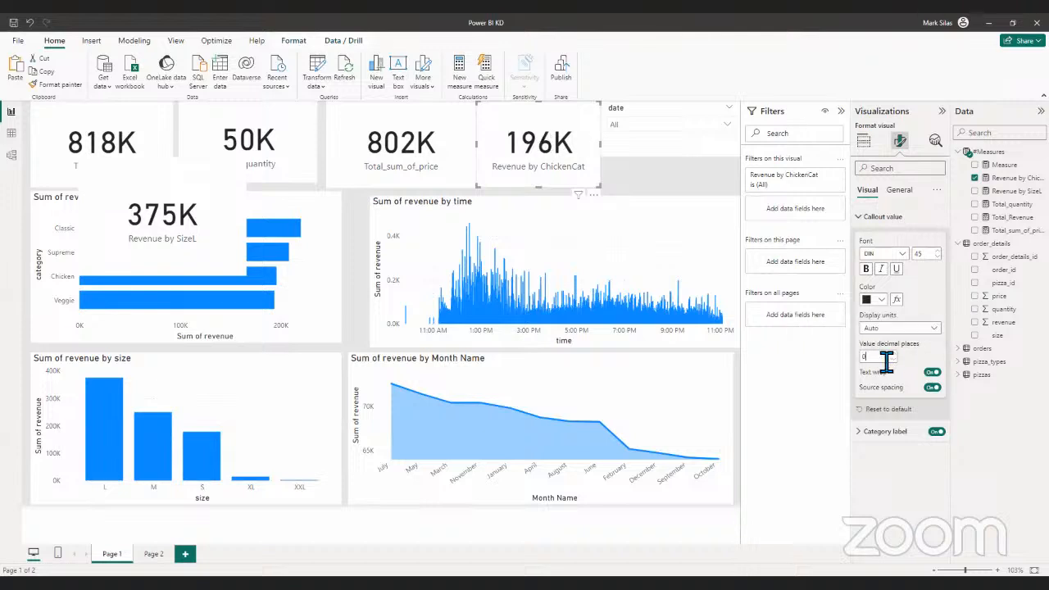
left_click(641, 184)
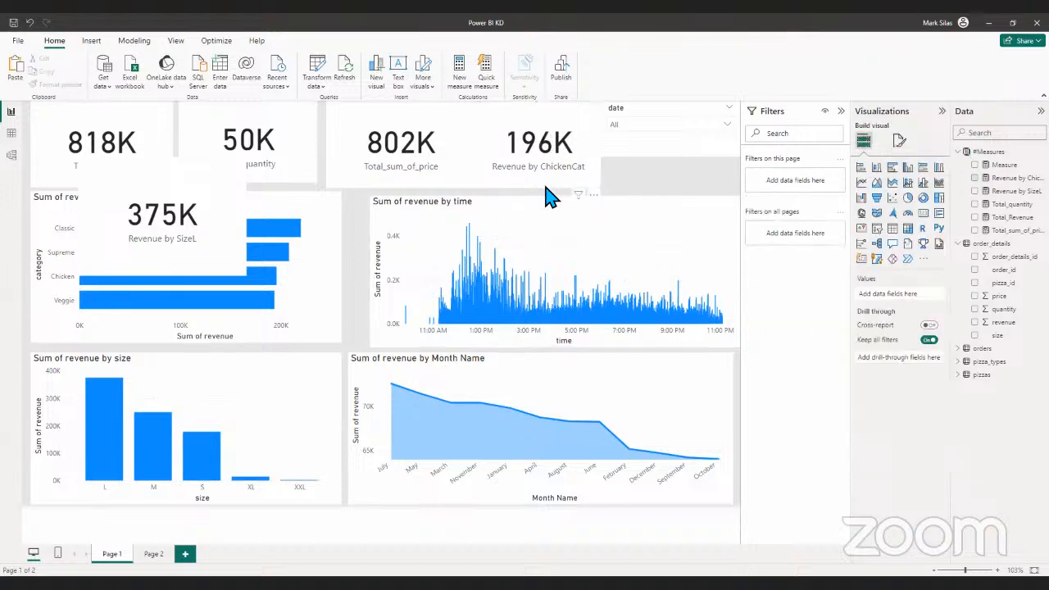
- Move the Total_sum_of_price card against the Total_quantity card and reduce its height and width
left_click(545, 183)
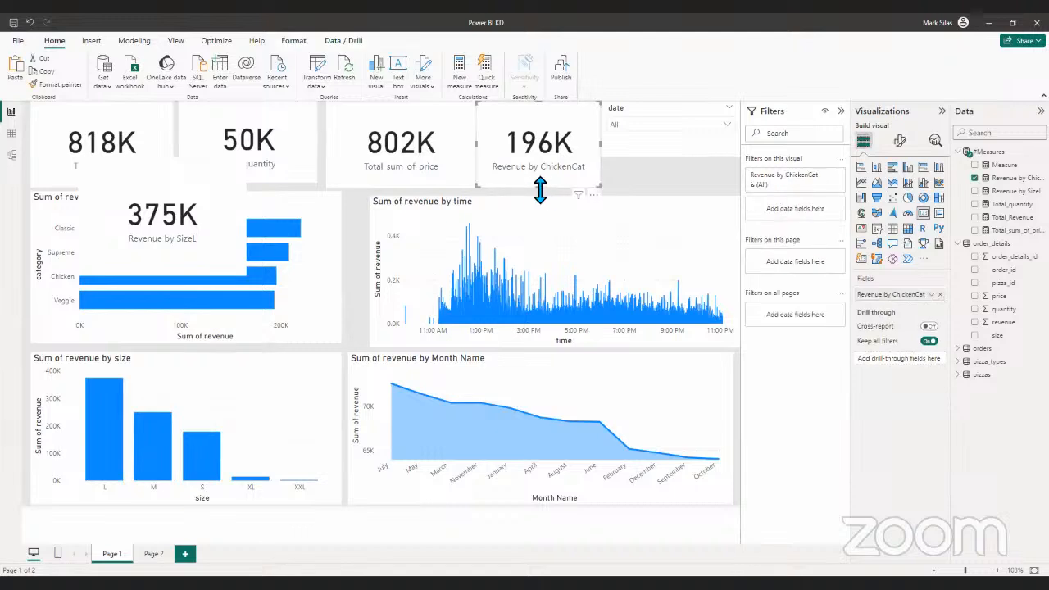
left_click(433, 141)
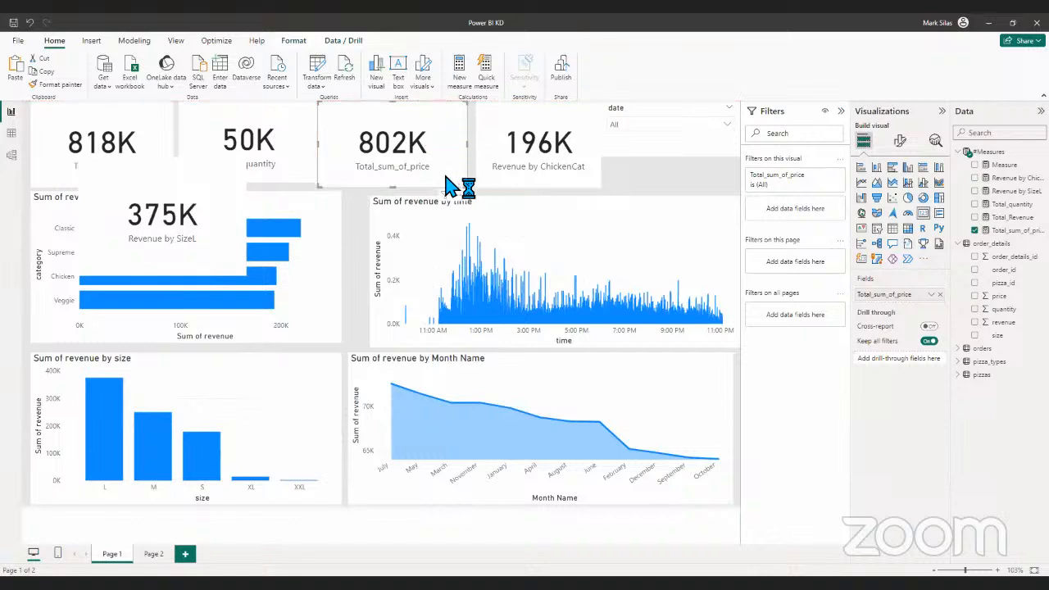
left_click_drag(397, 186, 397, 185)
mouse_move(464, 144)
left_mouse_down()
mouse_move(421, 145)
mouse_move(447, 145)
left_mouse_up()
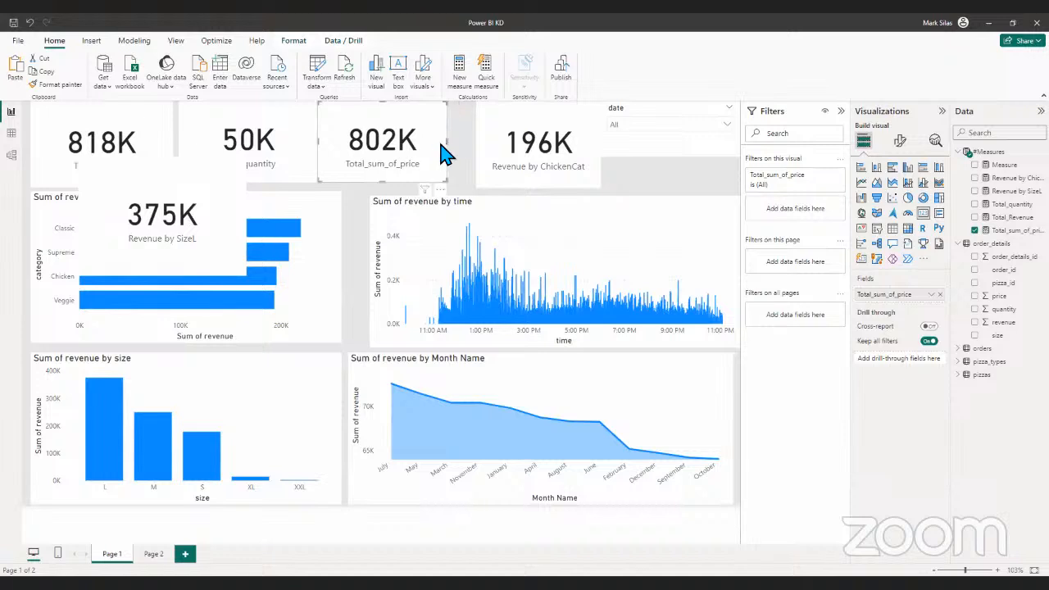
left_click(295, 145)
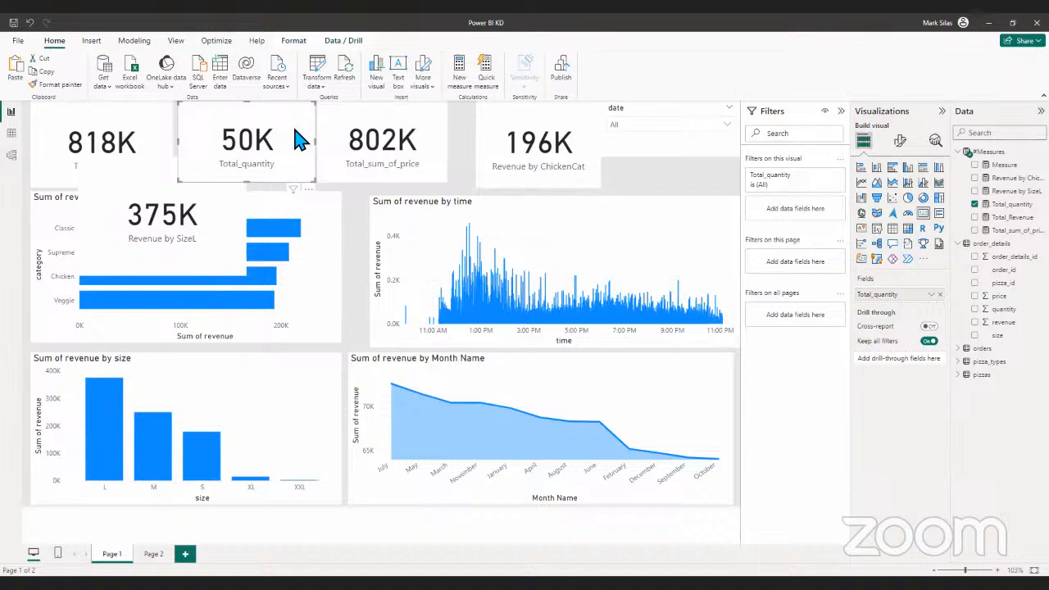
- Shrink the Revenue by SizeL card and move it into the row of cards, between Total_quantity and Total_sum_of_price
left_click(226, 193)
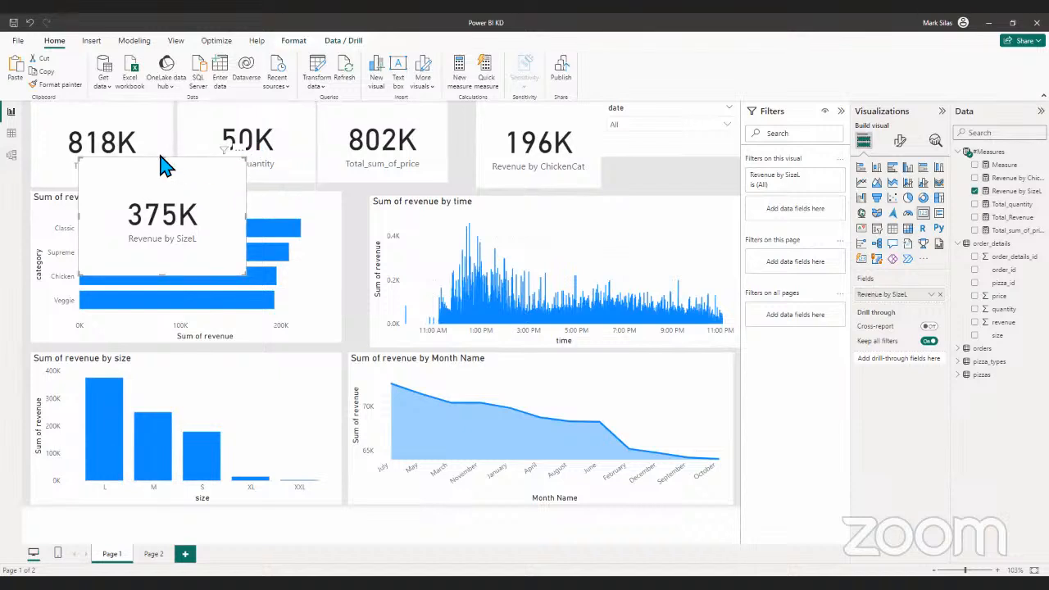
left_click_drag(79, 157, 611, 131)
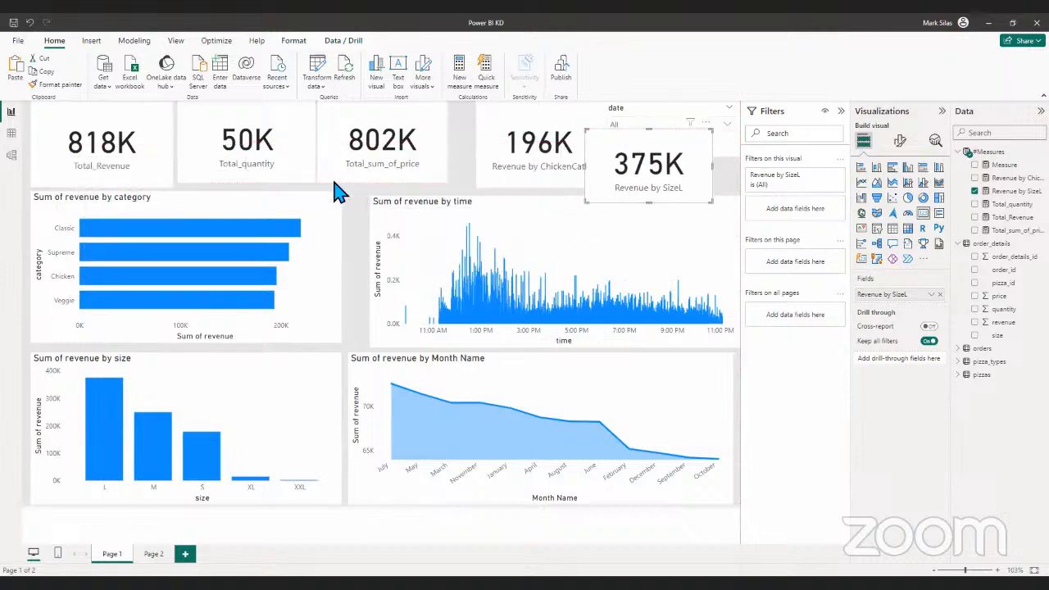
left_click(510, 175)
left_click_drag(648, 164, 328, 137)
- Narrow the Sum of revenue by time chart from its left edge and switch off its X-axis, keeping the Y-axis on
left_click(401, 286)
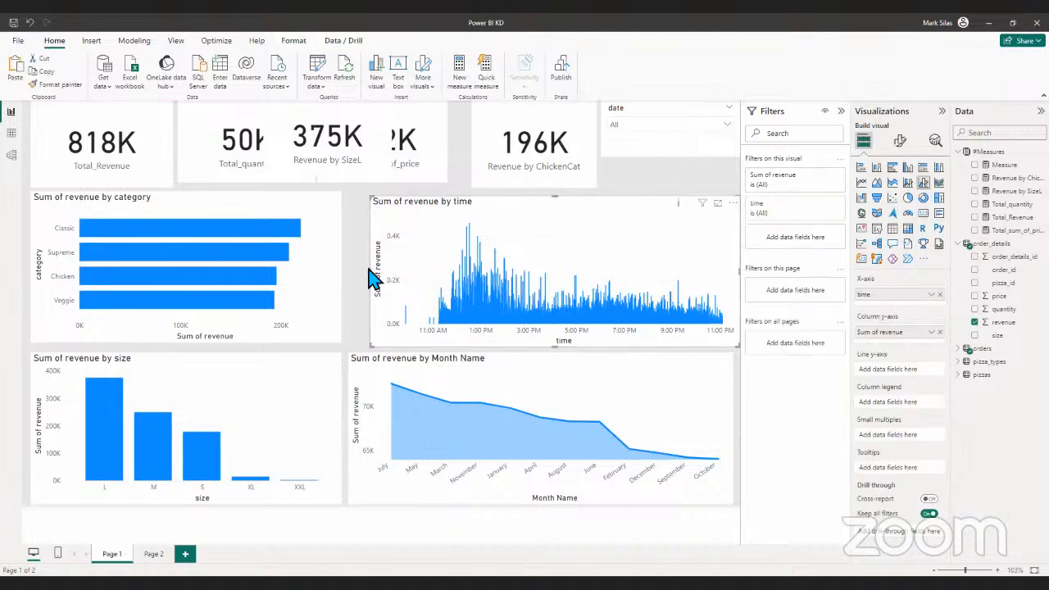
left_click_drag(369, 283, 443, 282)
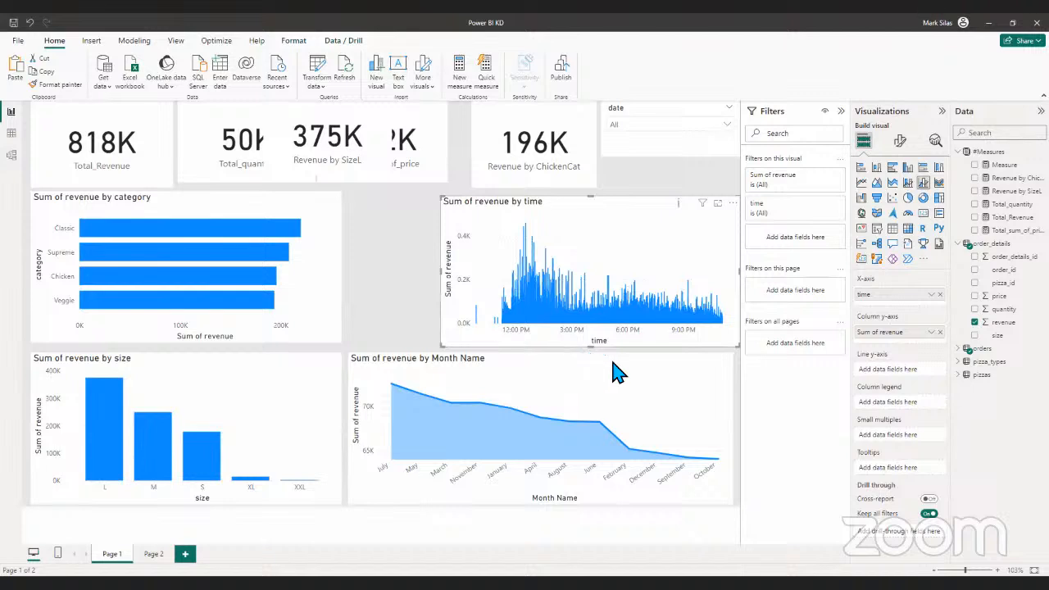
left_click(900, 141)
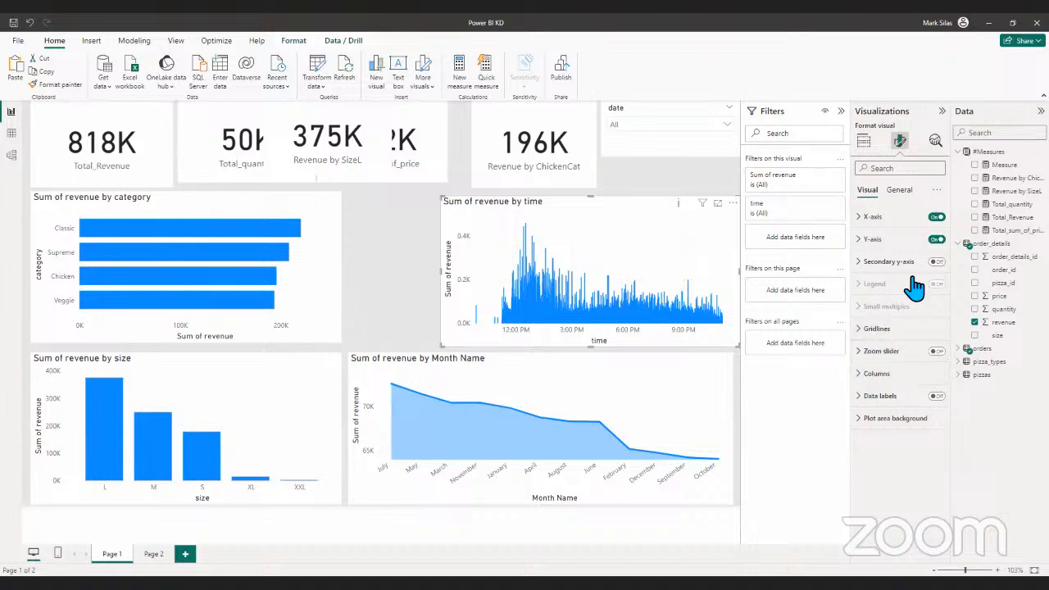
left_click(935, 241)
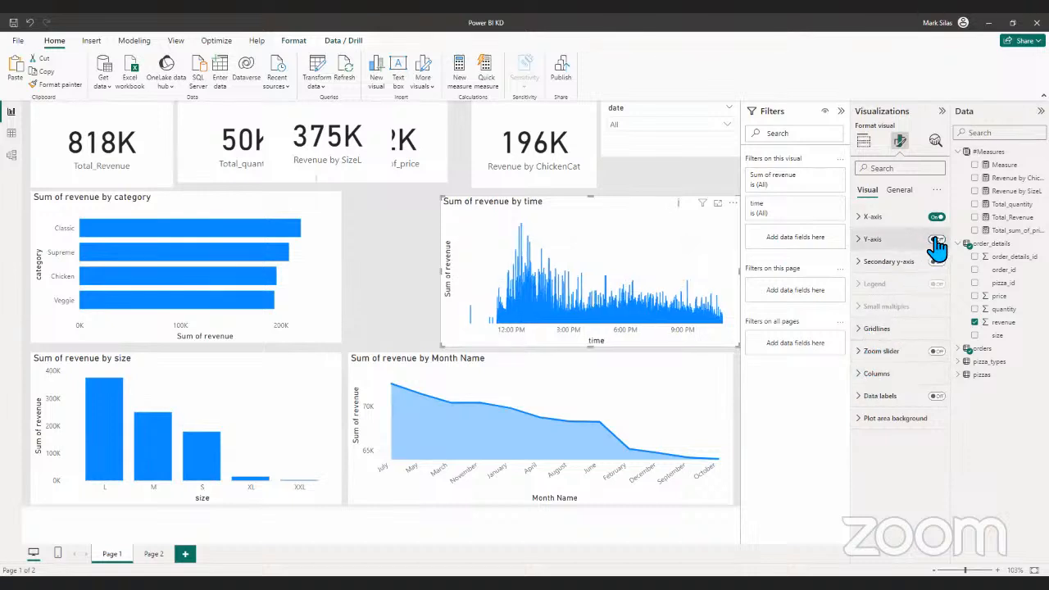
left_click(936, 241)
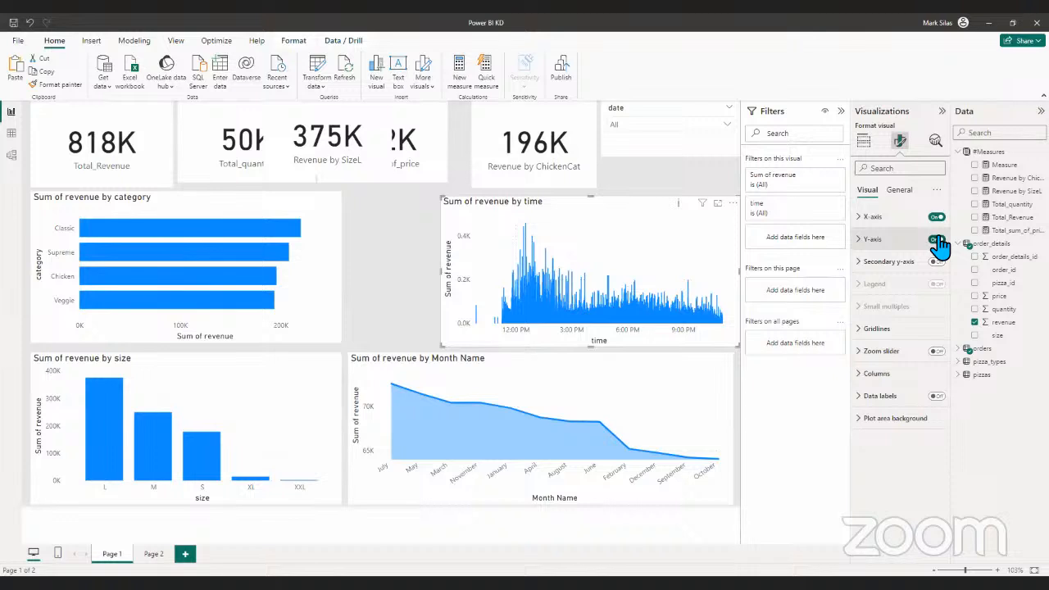
left_click(936, 217)
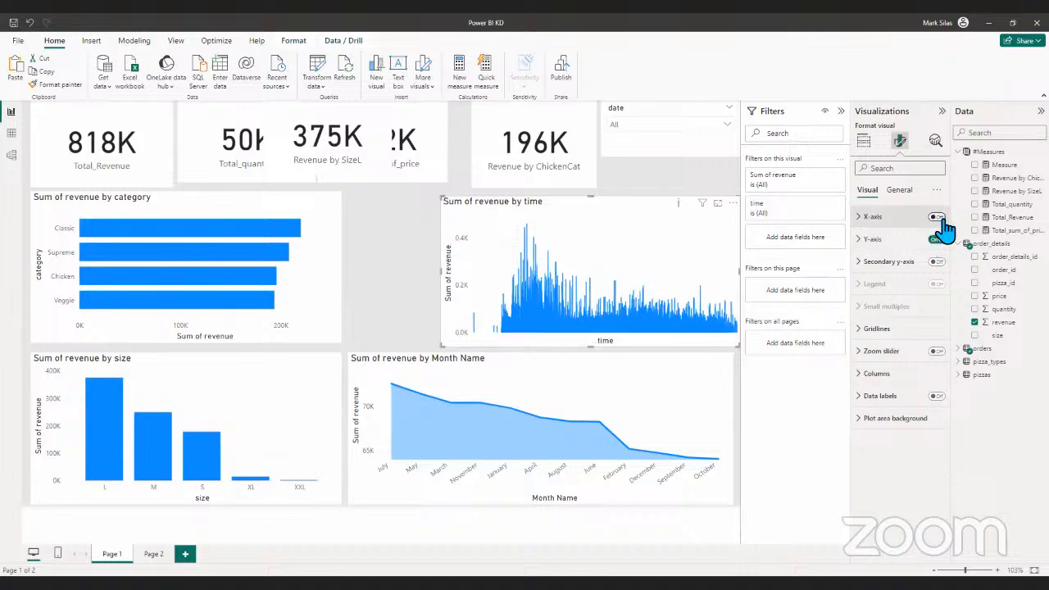
- Switch the X-axis of the Sum of revenue by time chart back on and look through its axis settings
left_click(936, 217)
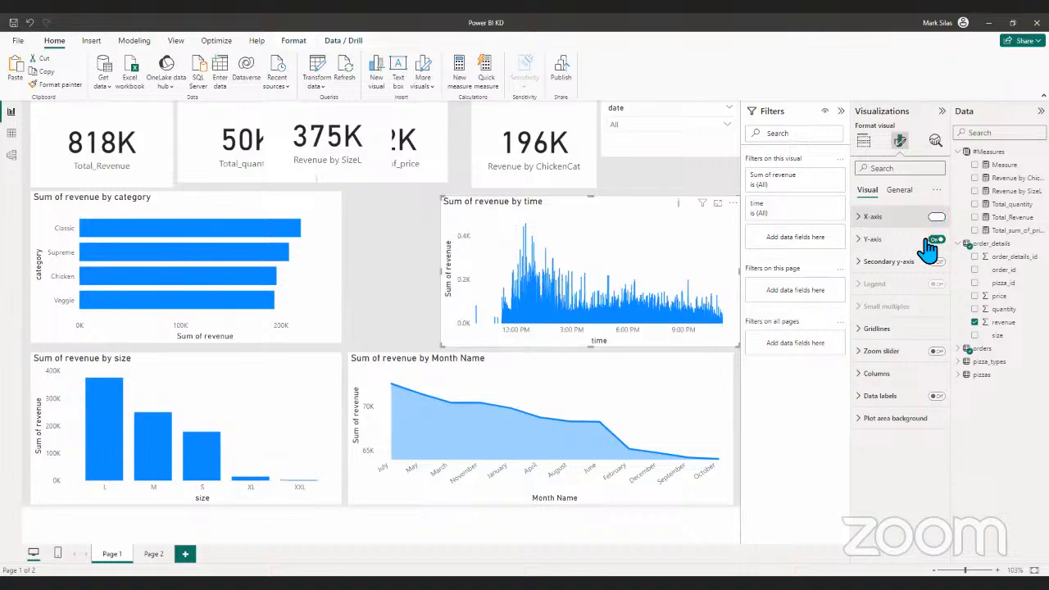
left_click(871, 216)
scroll(931, 305, "down", 3)
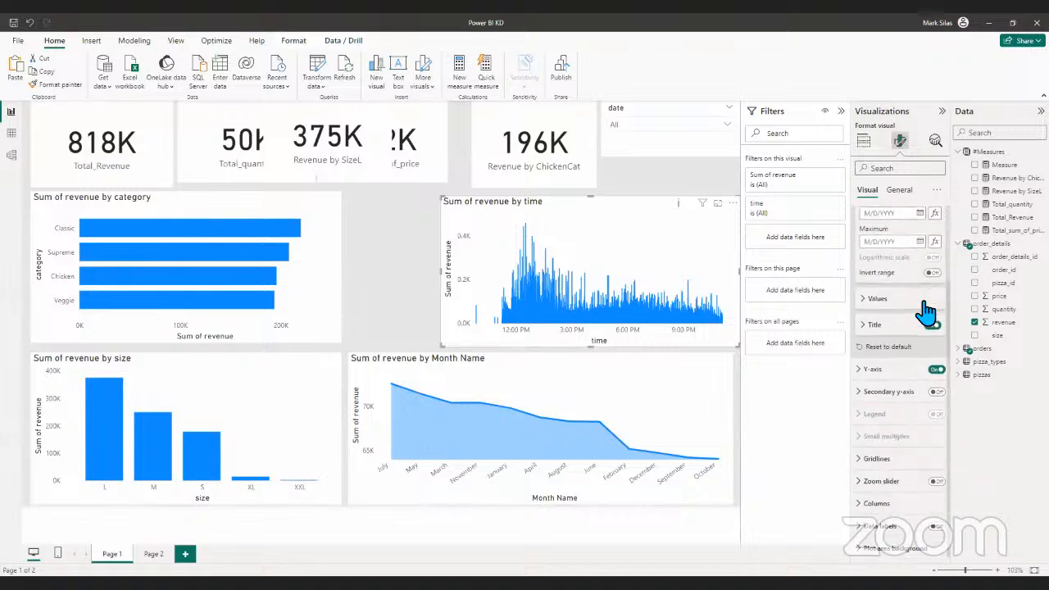
scroll(925, 308, "up", 3)
left_click(868, 218)
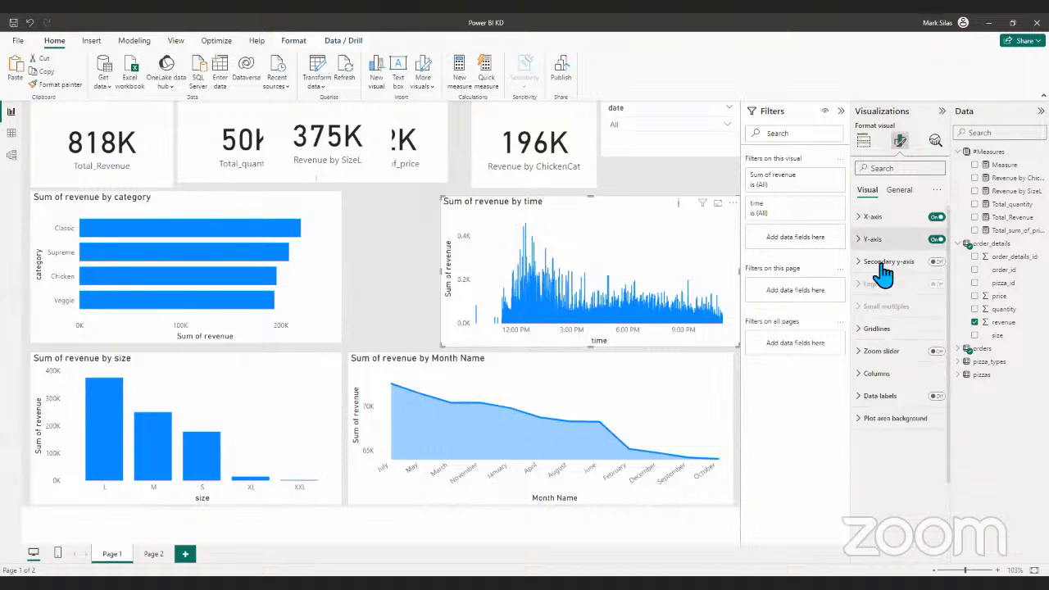
- Turn off the horizontal and vertical gridlines of the Sum of revenue by time chart
left_click(877, 329)
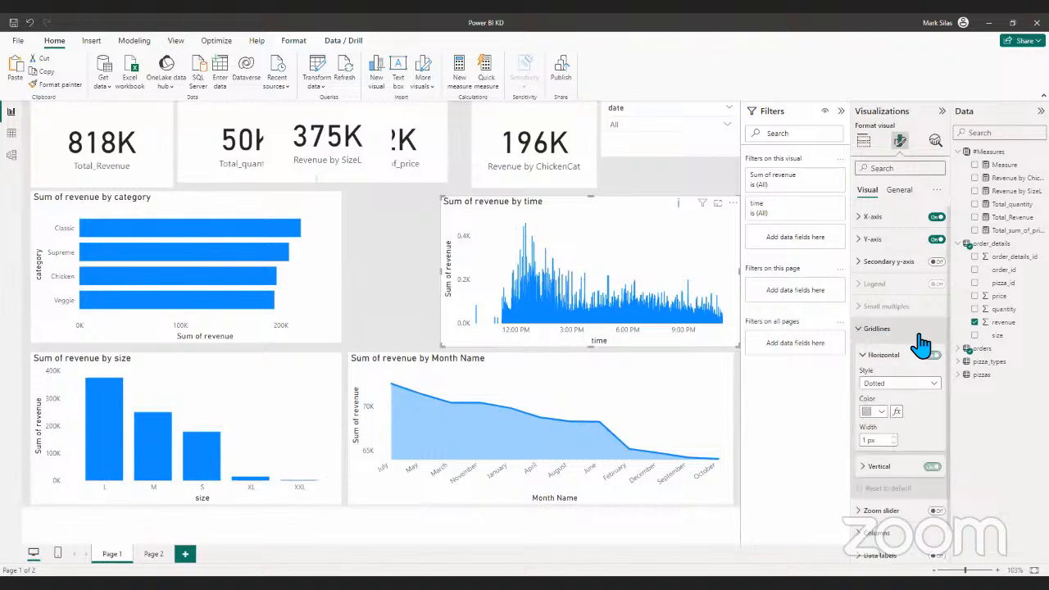
left_click(935, 356)
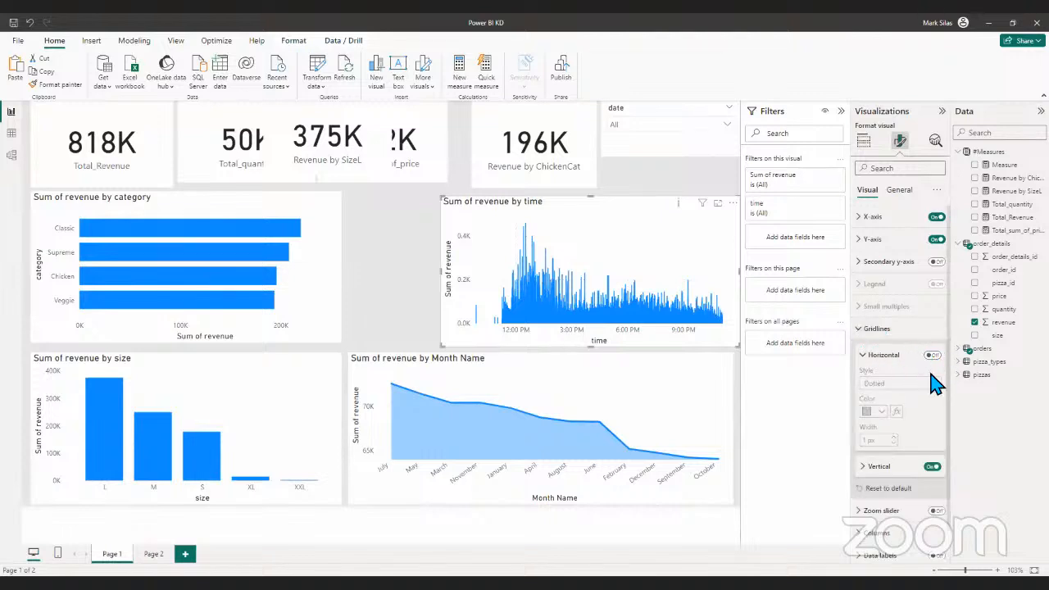
left_click(862, 261)
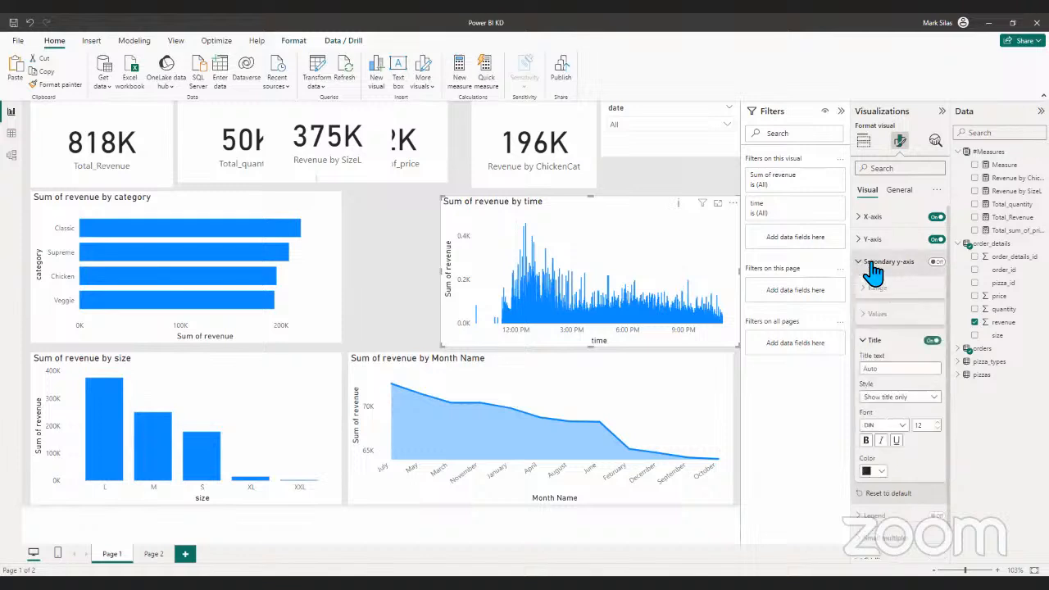
left_click(864, 263)
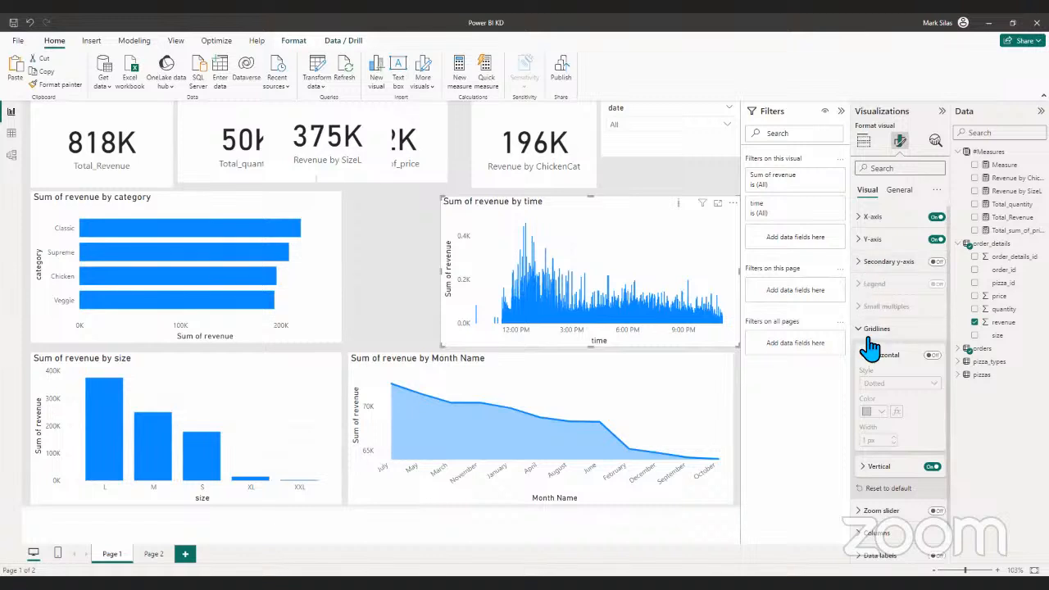
scroll(873, 352, "down", 1)
left_click(933, 436)
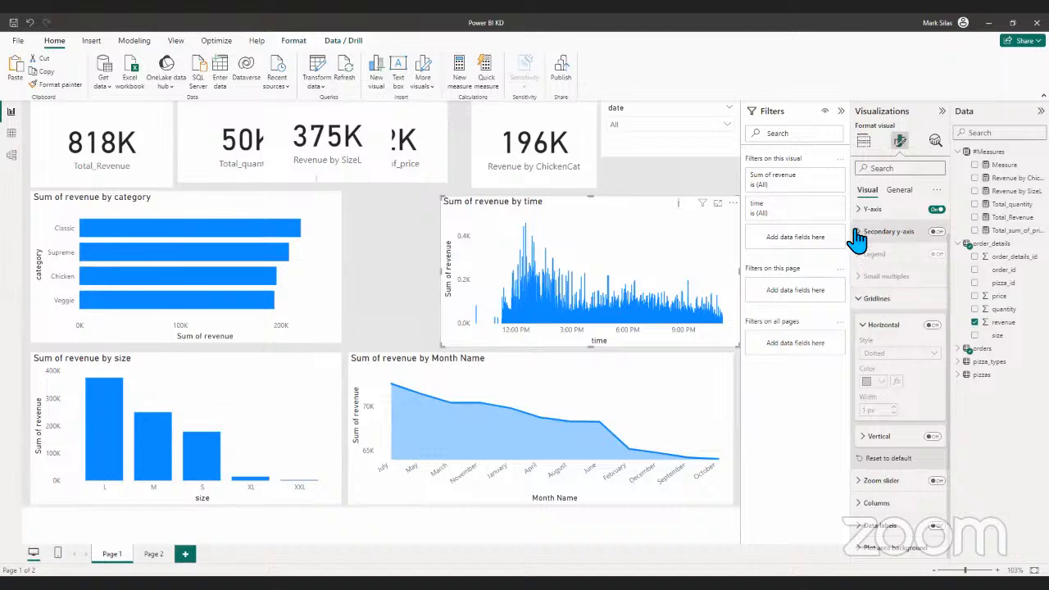
- Turn off the vertical gridlines of the Sum of revenue by category chart
left_click(320, 289)
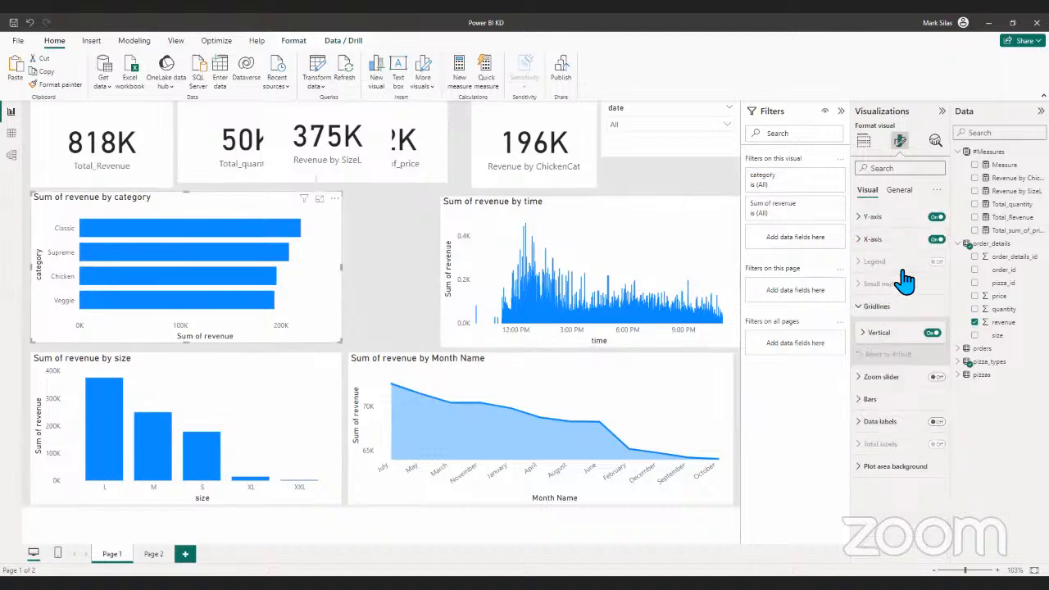
left_click(859, 308)
left_click(861, 312)
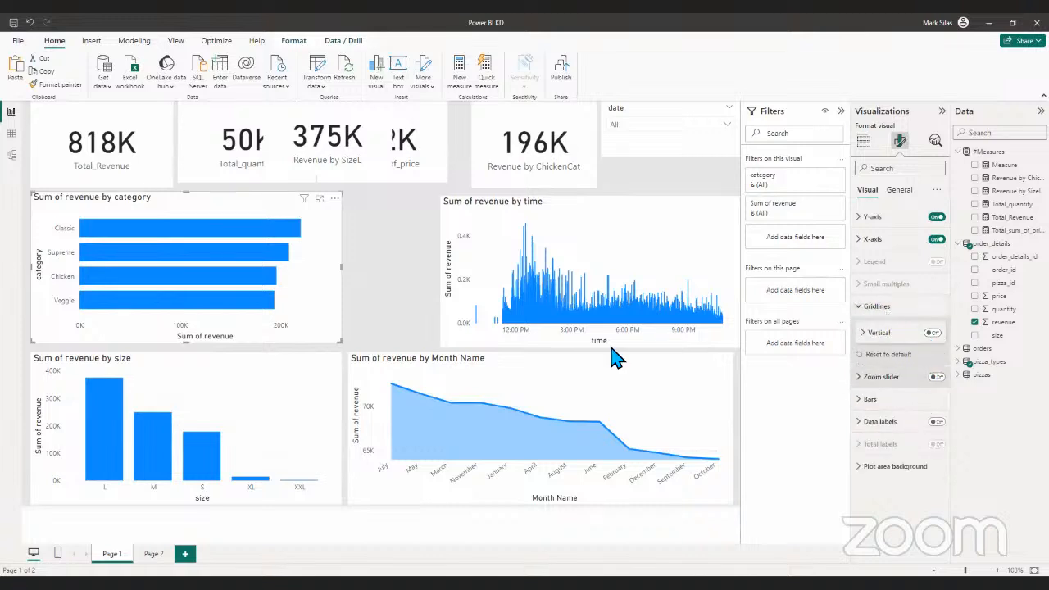
- Turn off the horizontal gridlines of the Sum of revenue by size and Sum of revenue by Month Name charts
left_click(328, 424)
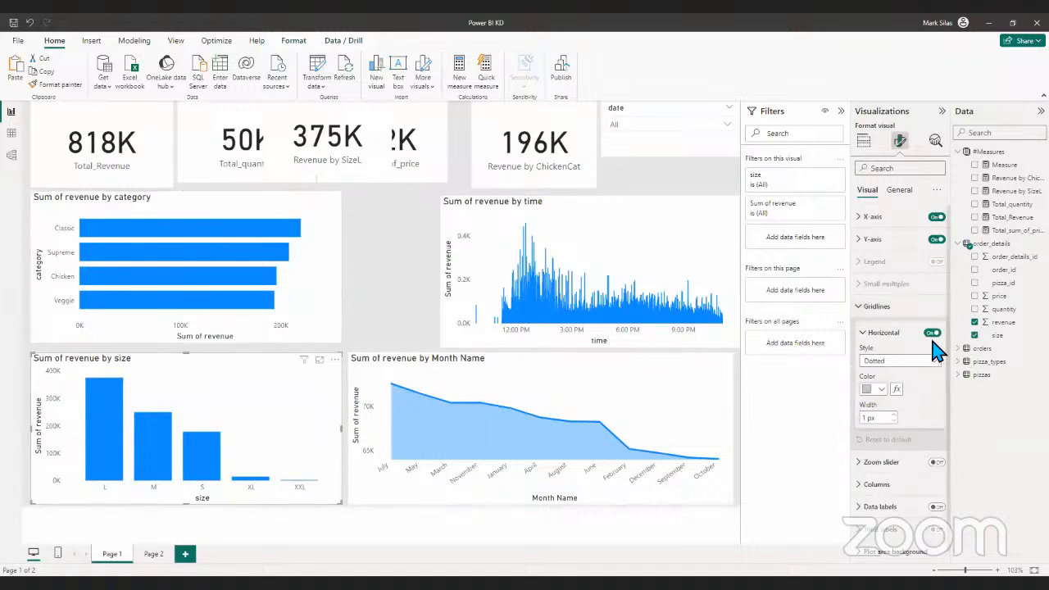
left_click(931, 338)
left_click(926, 334)
left_click(674, 403)
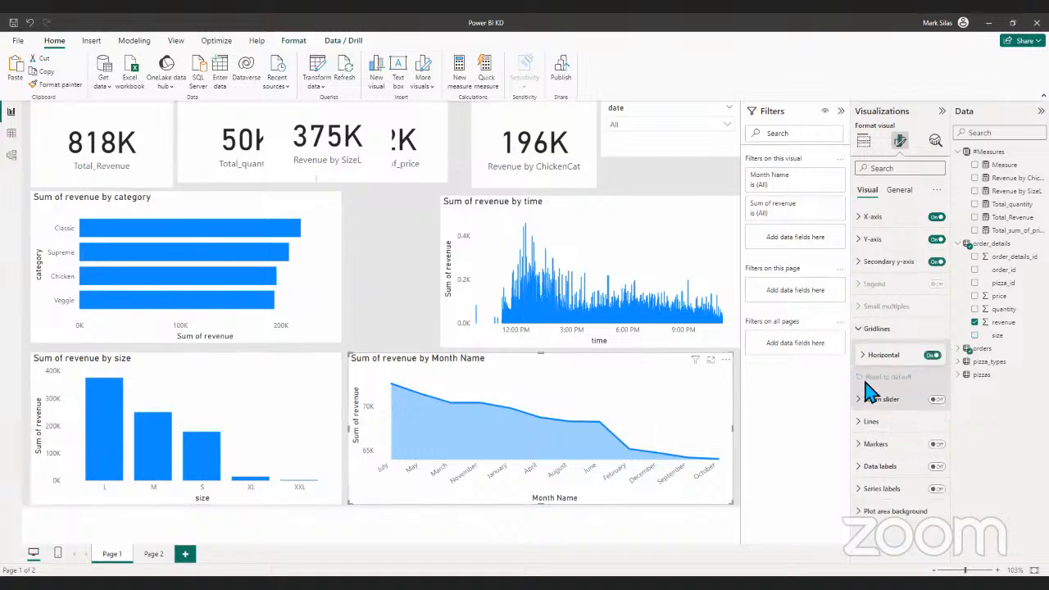
left_click(933, 355)
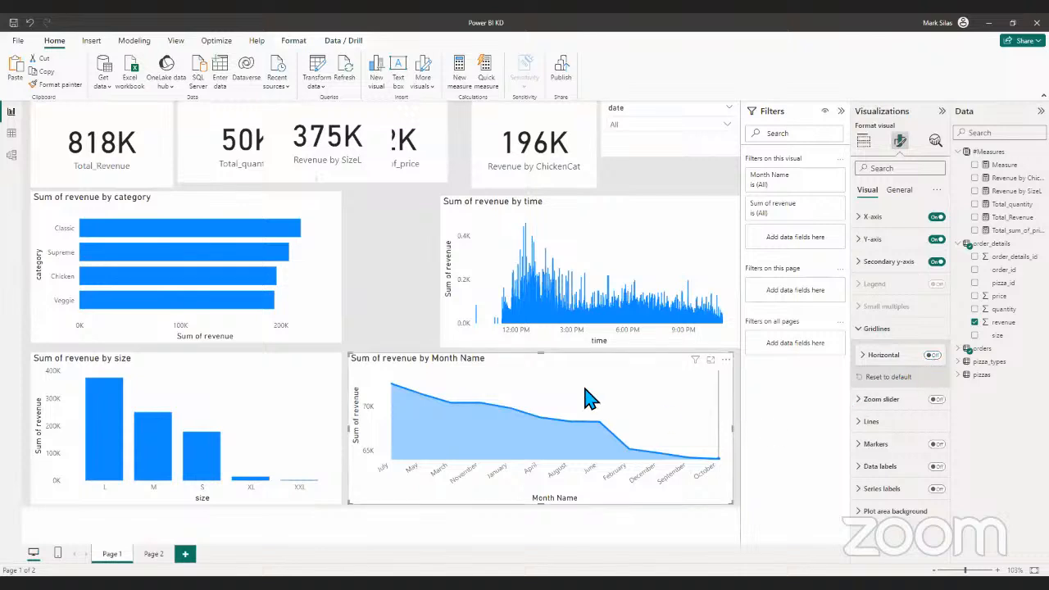
left_click(373, 297)
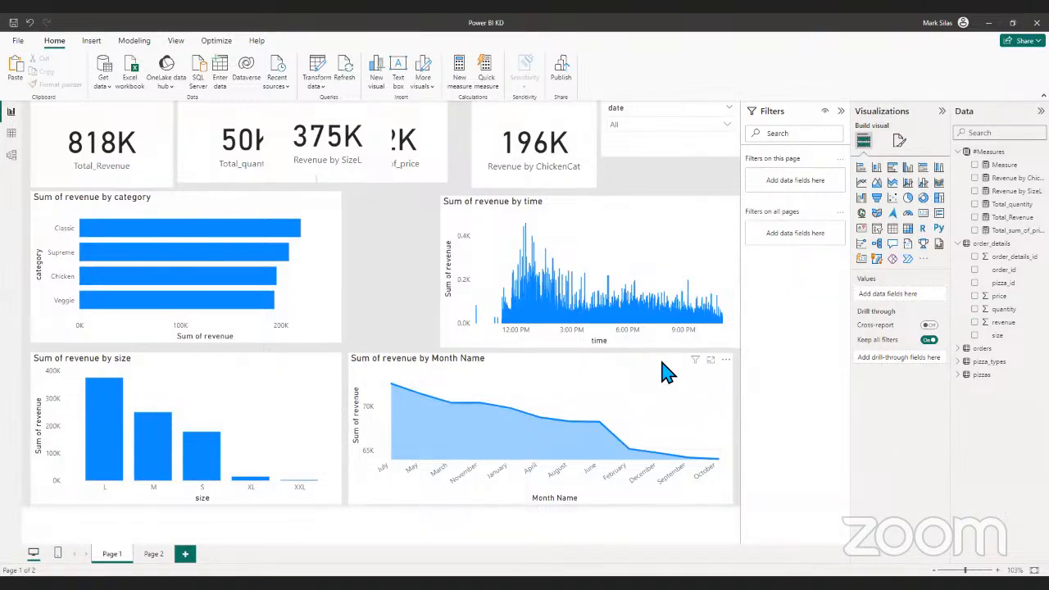
- Hide the Y-axis title of the Sum of revenue by time chart while keeping the Y-axis itself on
left_click(639, 238)
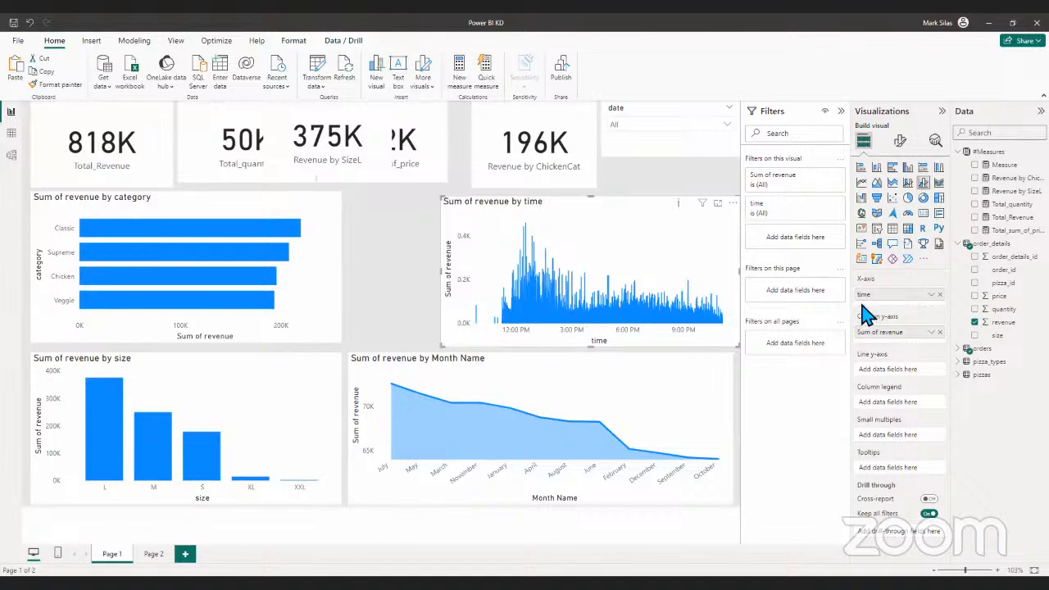
left_click(901, 141)
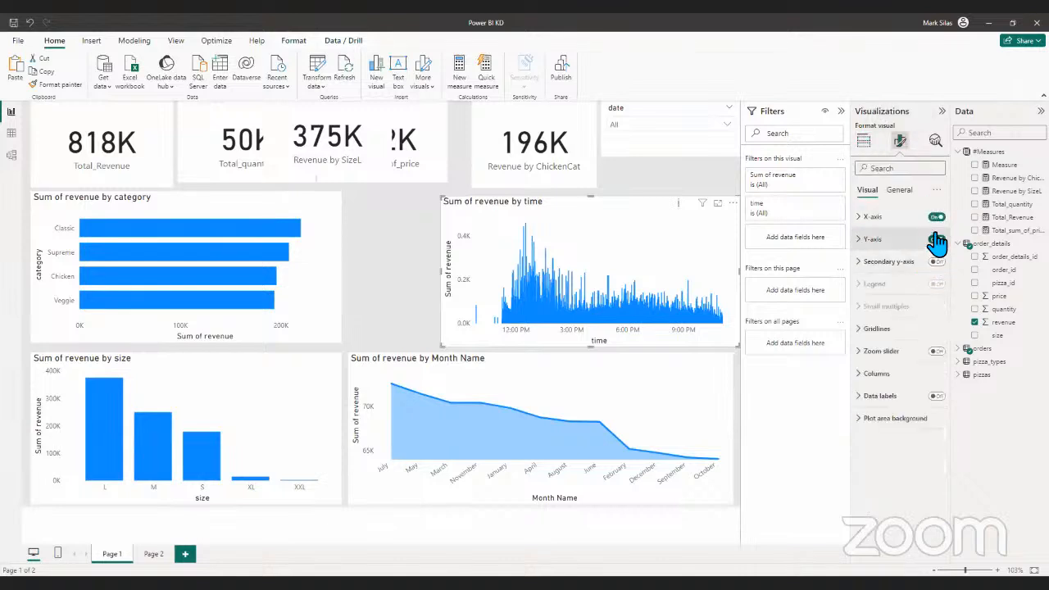
left_click(937, 240)
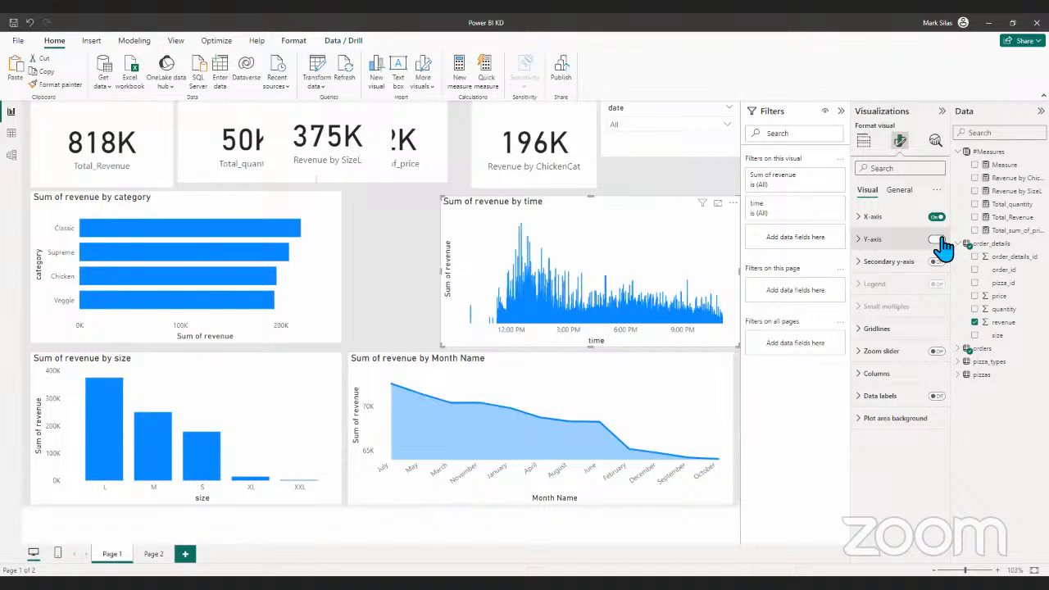
left_click(937, 240)
left_click(871, 239)
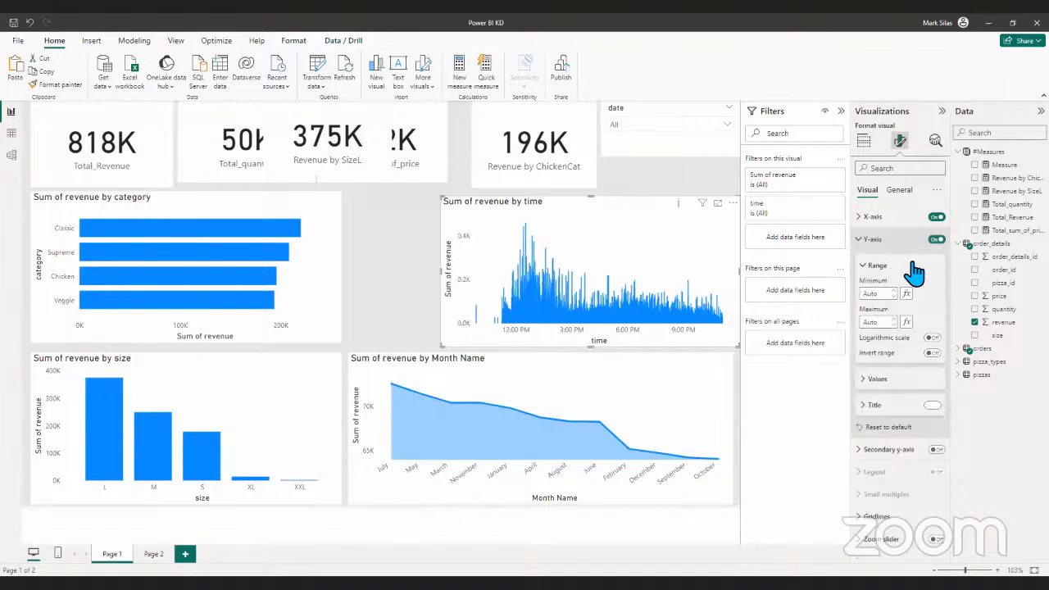
scroll(913, 273, "down", 2)
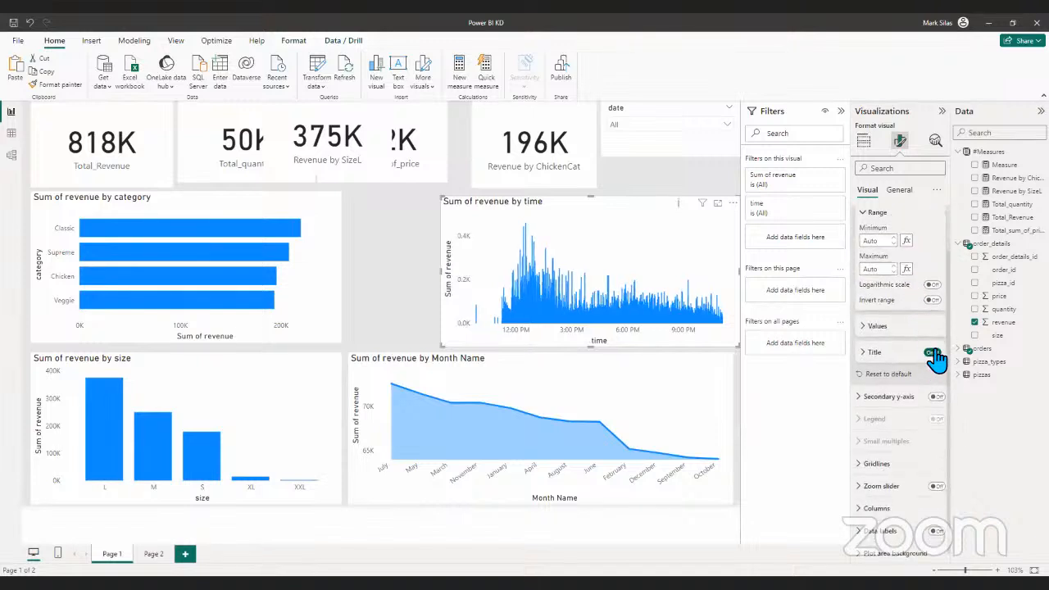
left_click(934, 355)
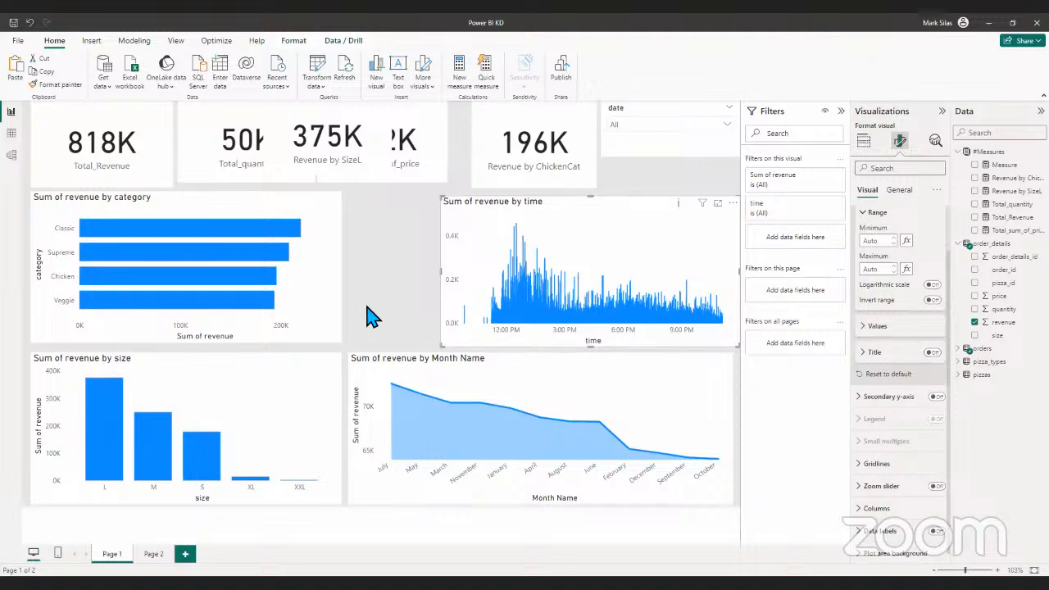
- Hide the Y-axis title of the Sum of revenue by category chart
left_click(334, 255)
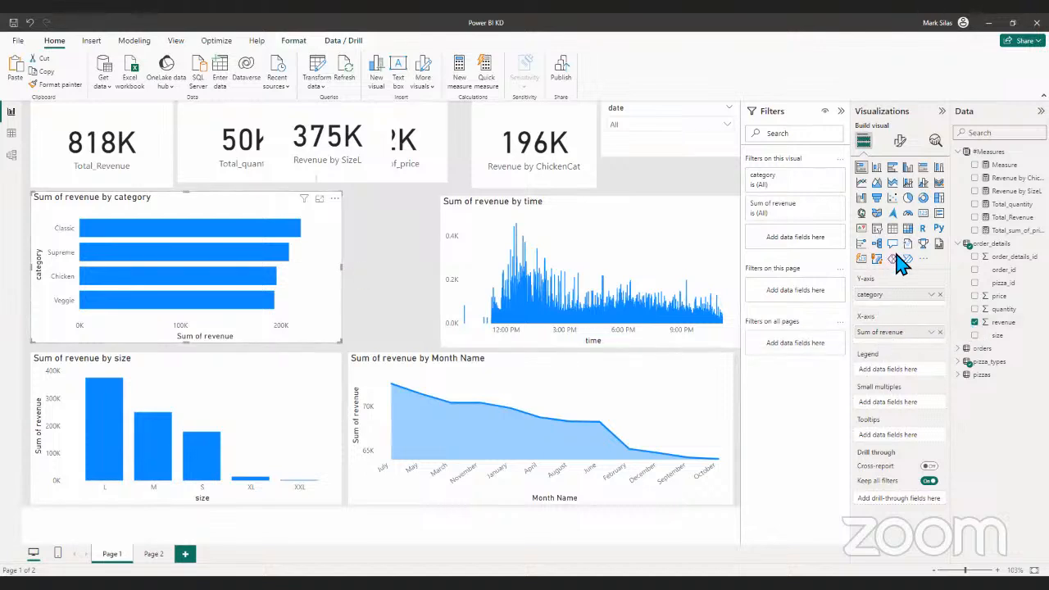
left_click(901, 143)
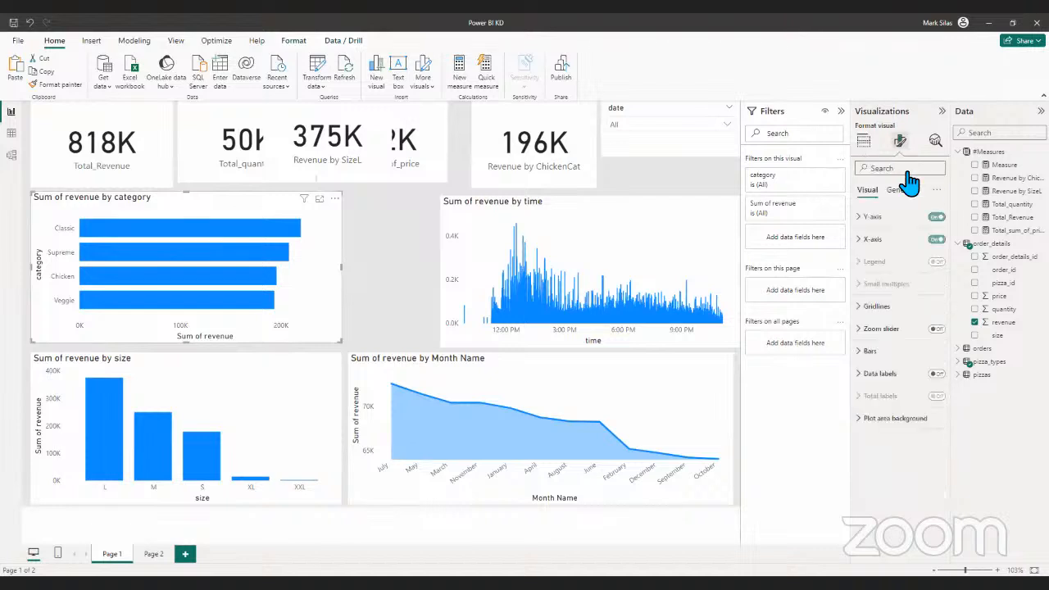
left_click(871, 218)
left_click(933, 409)
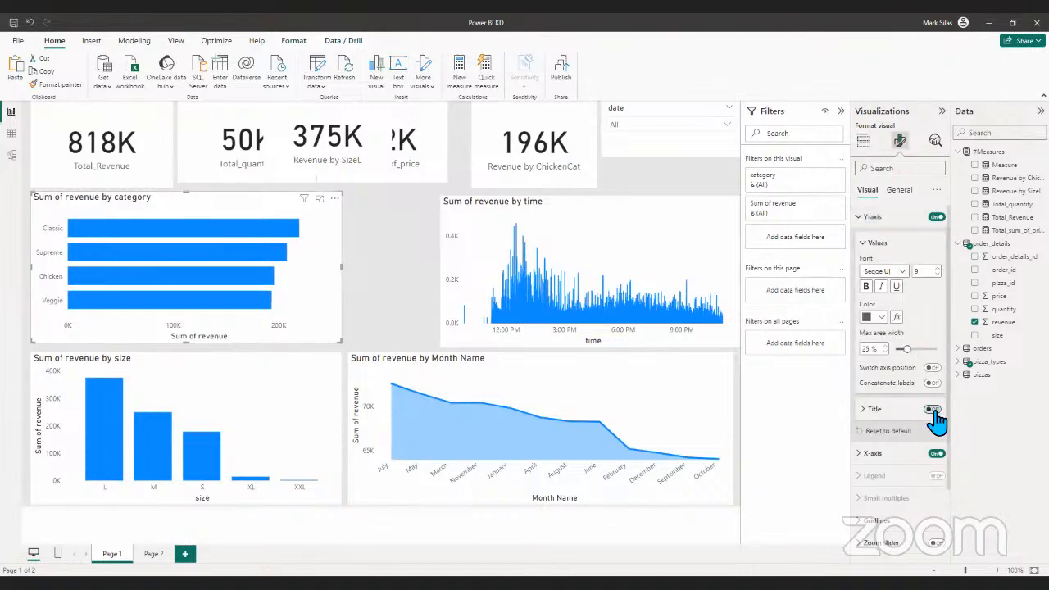
- Try the Sum of revenue by size chart without its Y-axis and without its X-axis title, restoring both
left_click(298, 446)
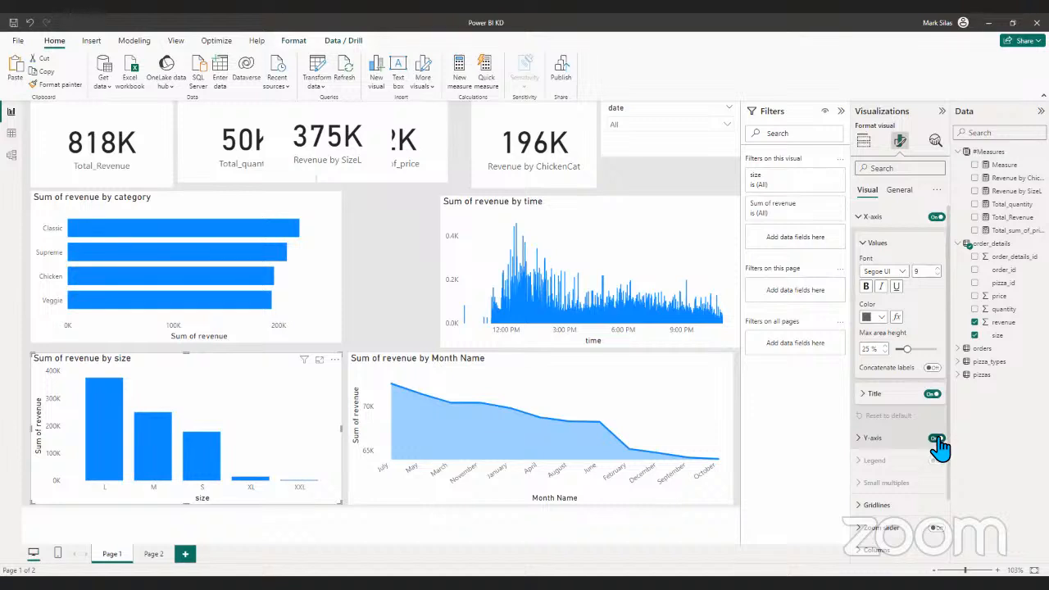
left_click(936, 439)
left_click(937, 439)
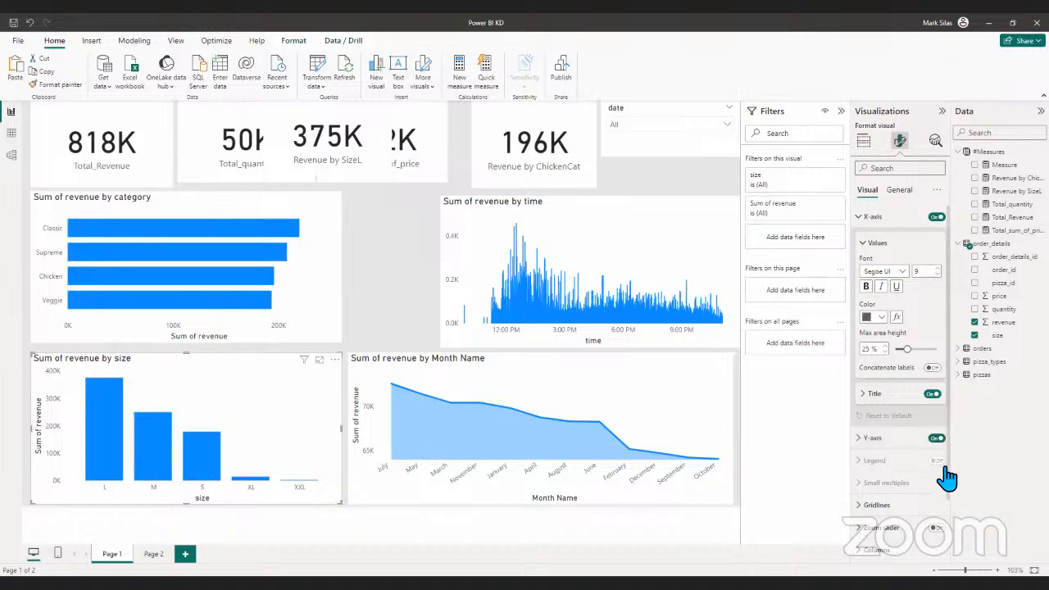
scroll(935, 480, "down", 1)
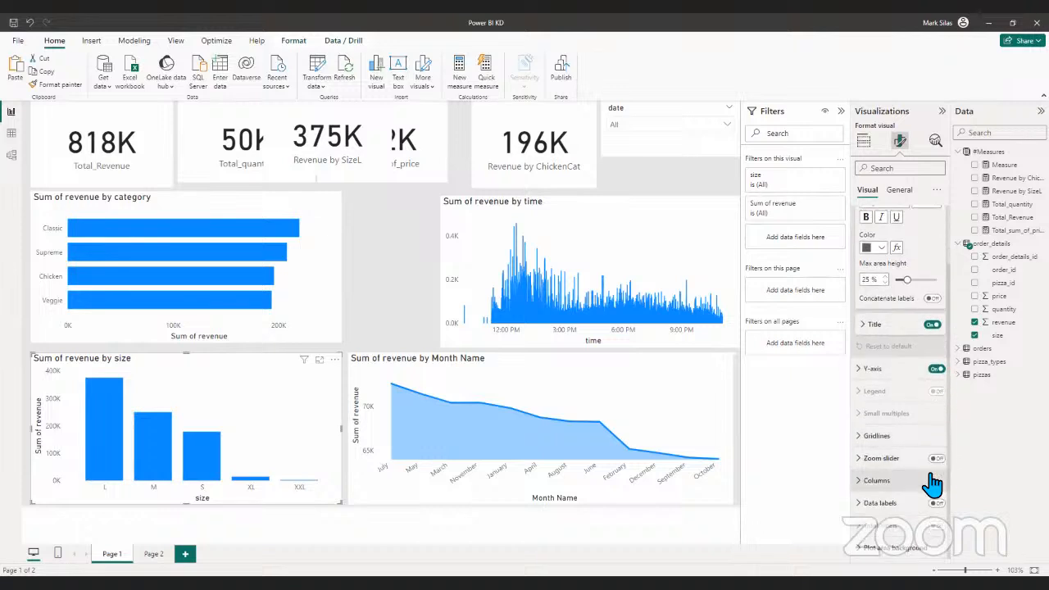
left_click(933, 325)
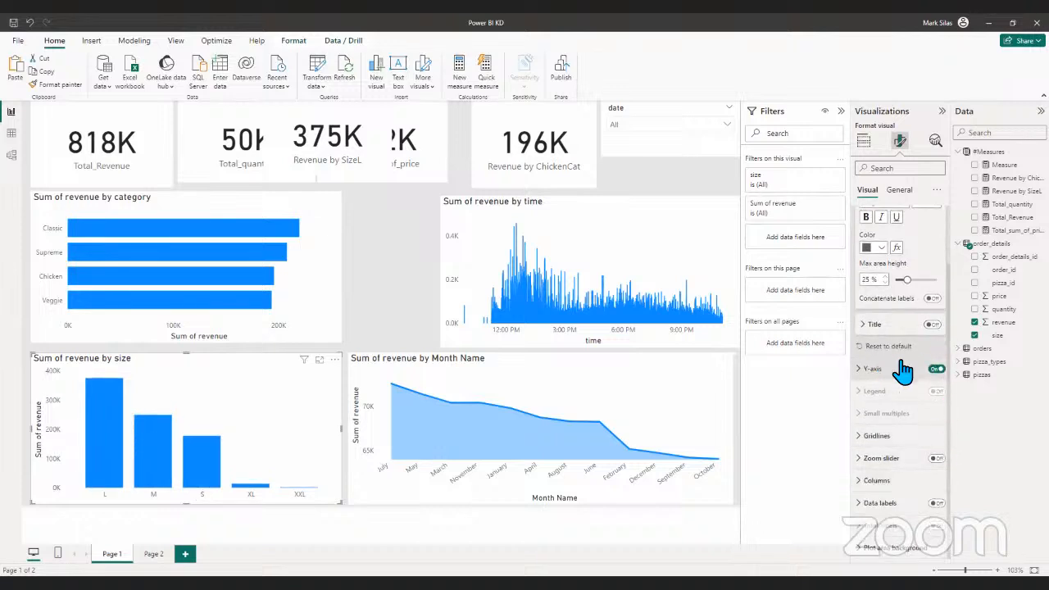
left_click(935, 325)
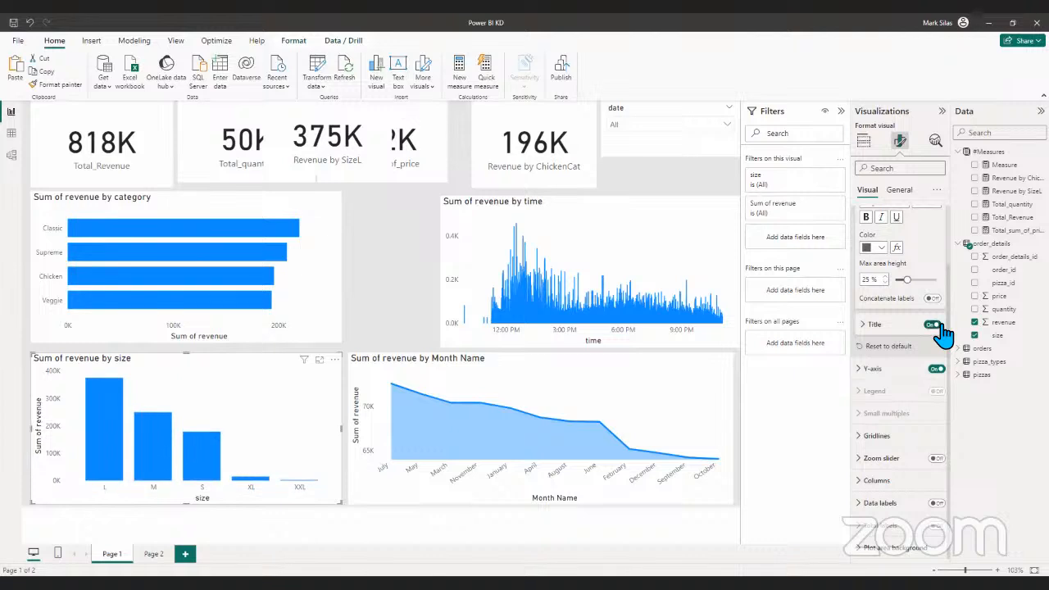
left_click(934, 325)
left_click(935, 325)
scroll(902, 328, "up", 2)
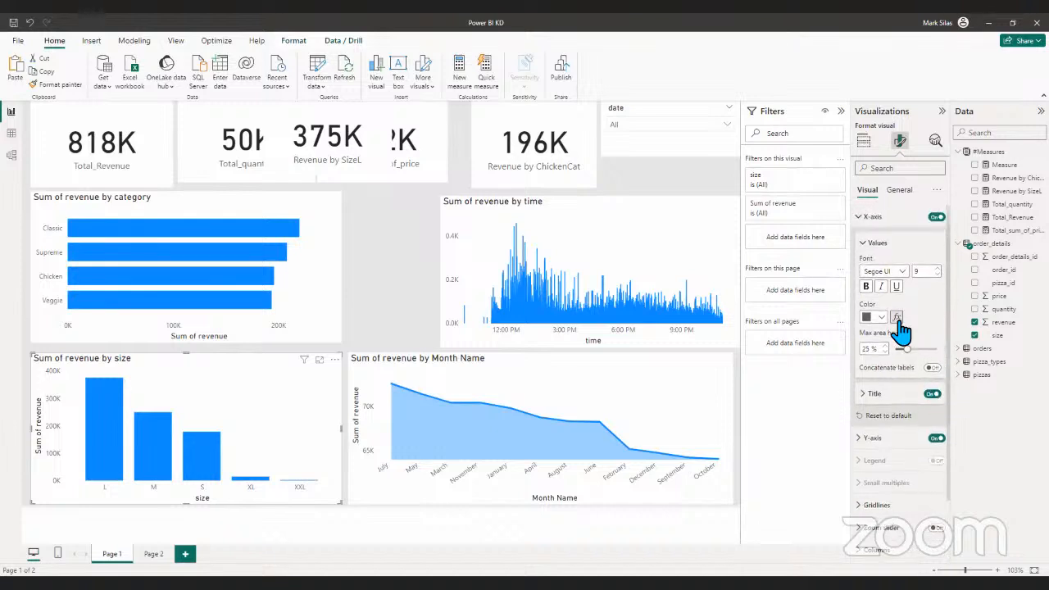
- Hide the Y-axis title of the Sum of revenue by size chart, then collapse the Y-axis settings
left_click(869, 243)
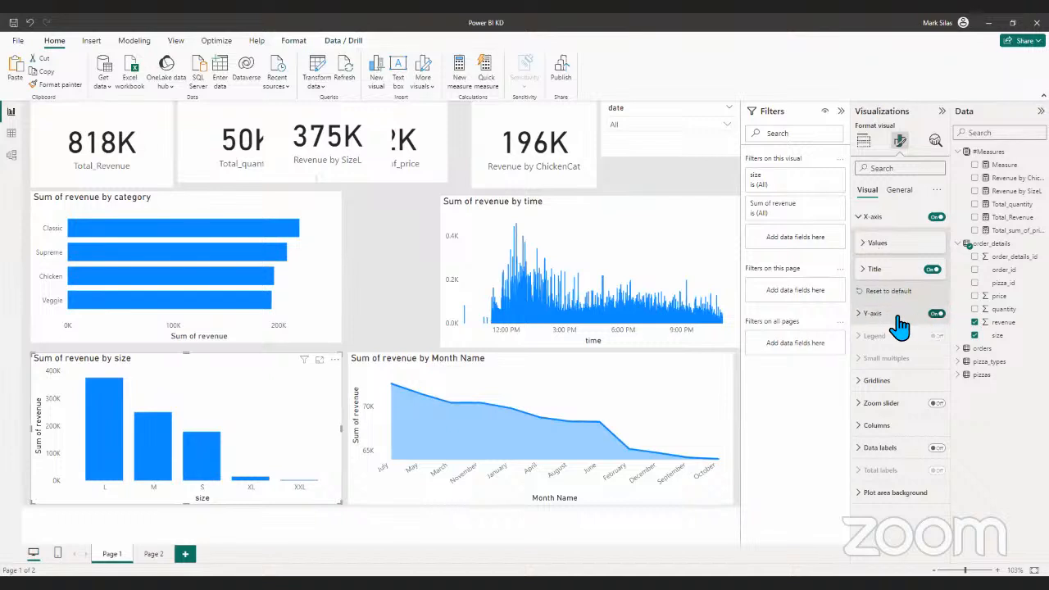
left_click(860, 324)
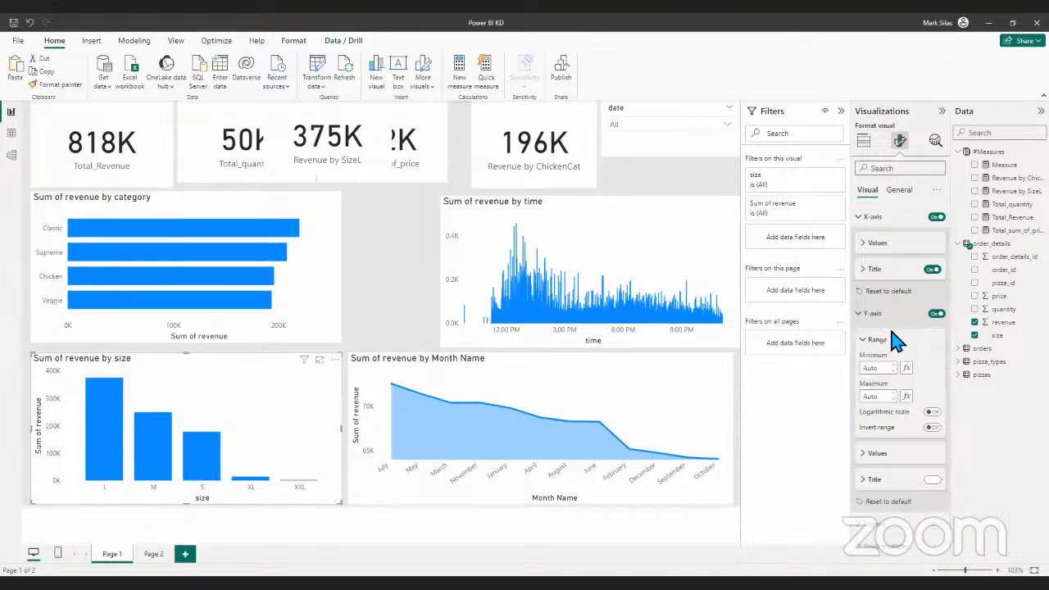
scroll(923, 385, "down", 3)
left_click(932, 348)
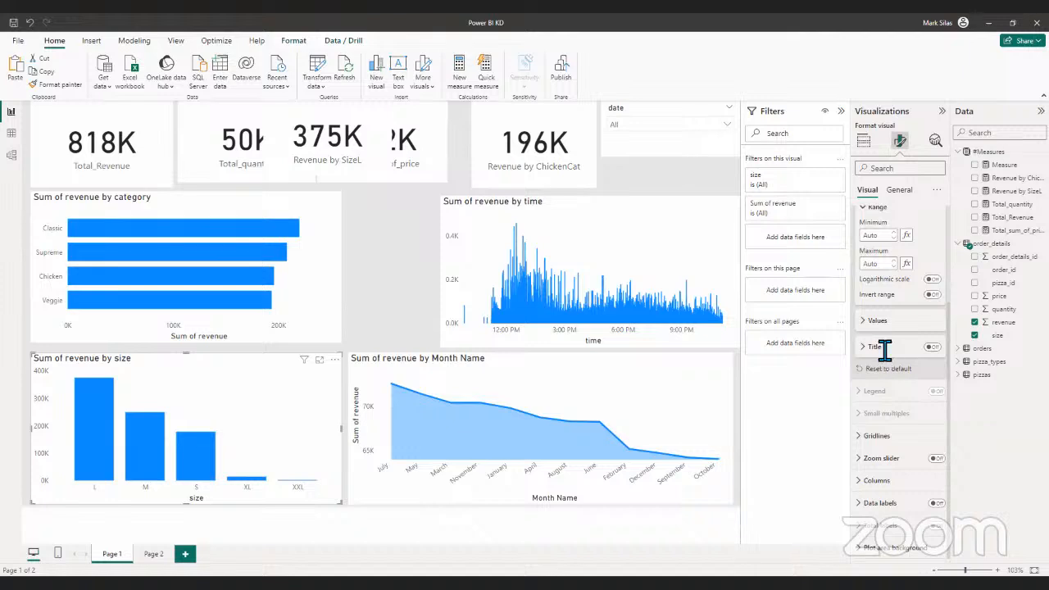
scroll(885, 352, "up", 4)
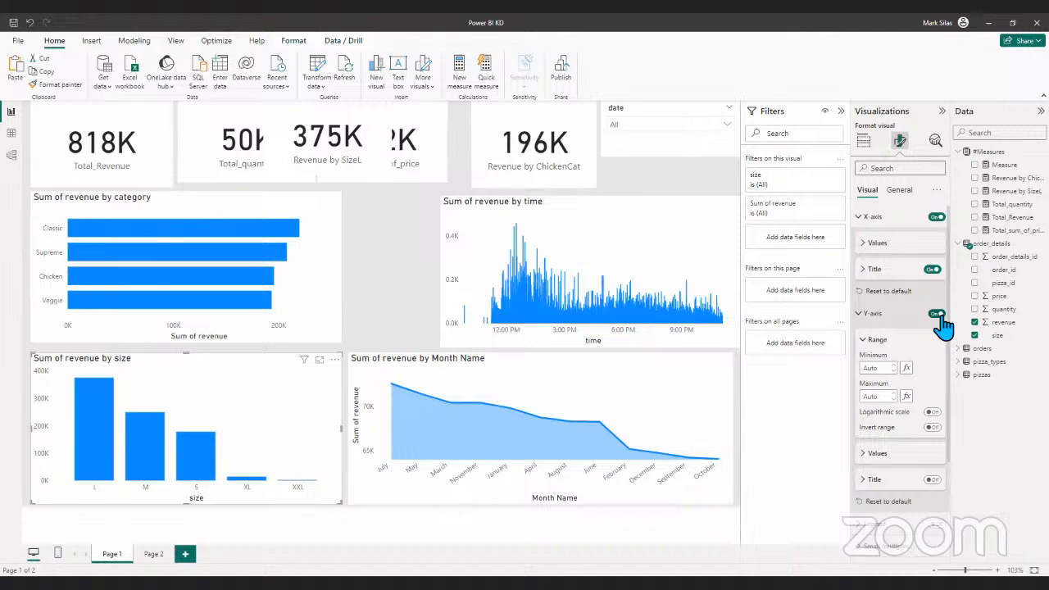
scroll(939, 345, "down", 2)
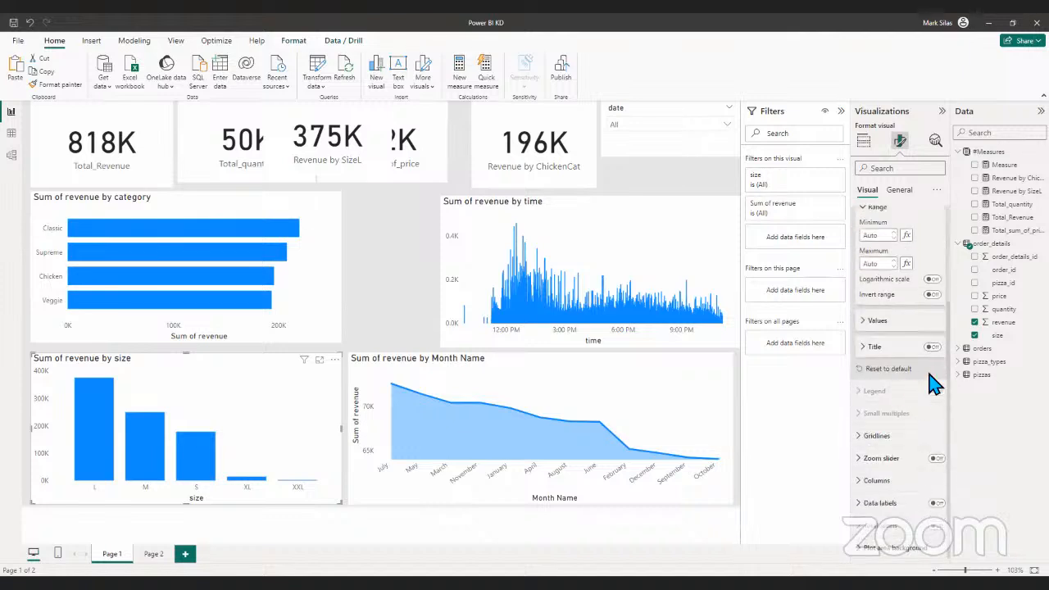
scroll(933, 358, "up", 2)
left_click(859, 314)
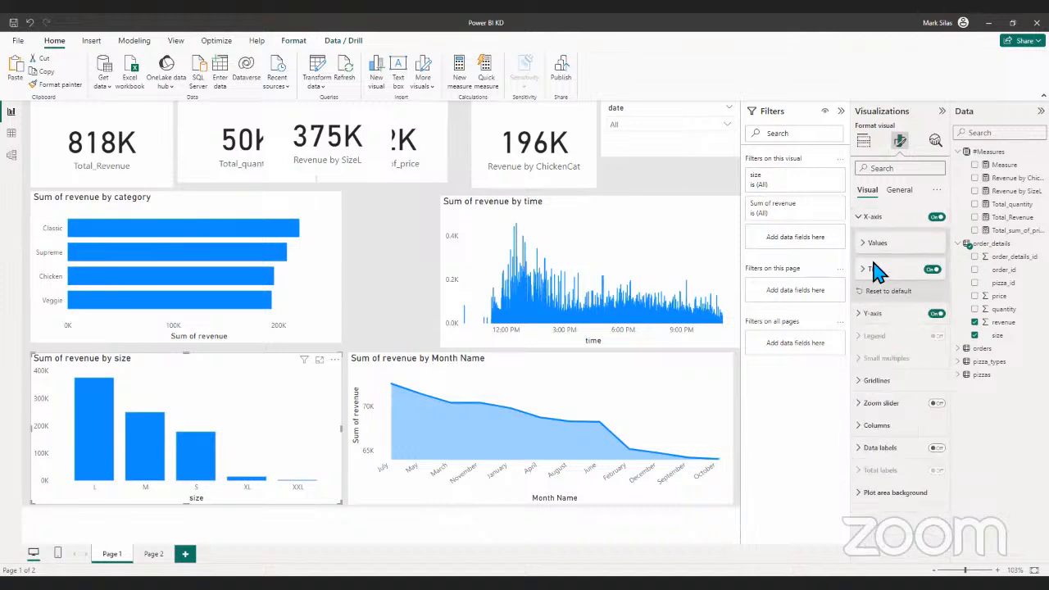
- Hide the X-axis titles of the Sum of revenue by size and Sum of revenue by Month Name charts
left_click(935, 271)
left_click(675, 402)
left_click(934, 272)
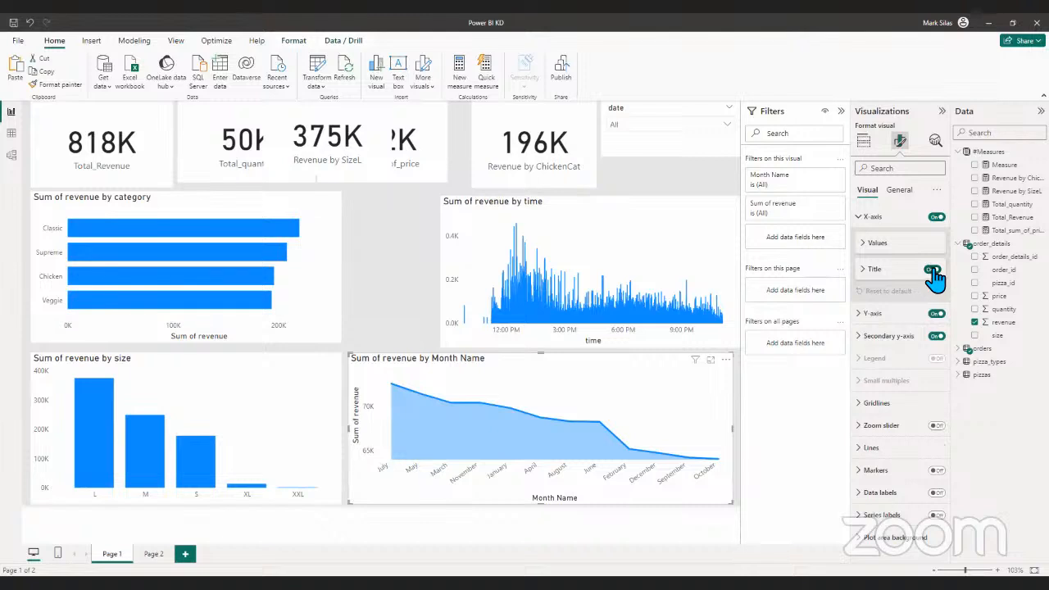
- Hide the X-axis title of the Sum of revenue by time chart
left_click(714, 266)
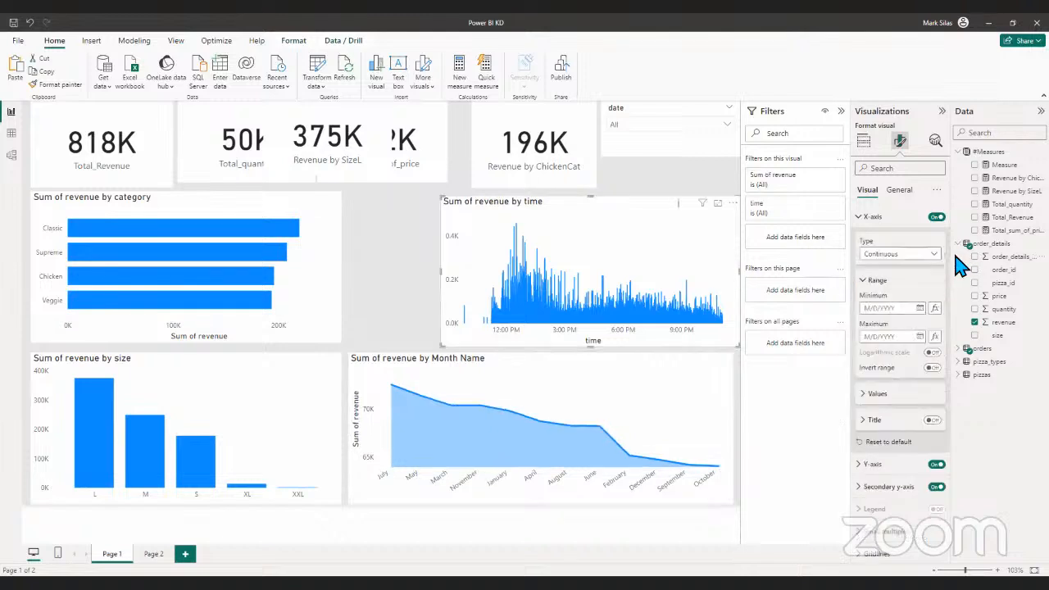
scroll(937, 371, "down", 1)
left_click(933, 366)
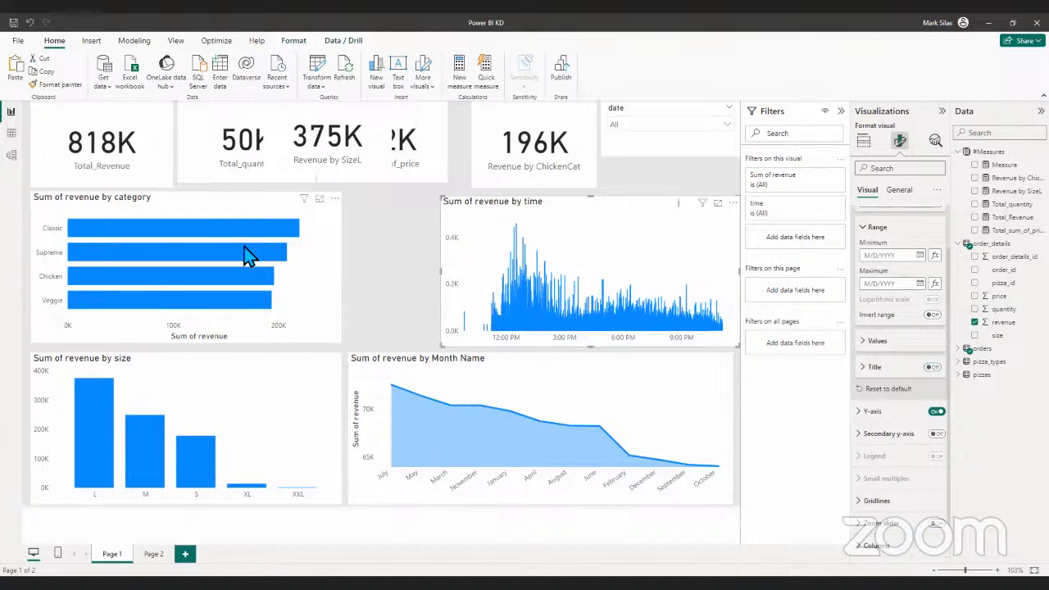
- Hide the X-axis title of the Sum of revenue by category chart and collapse its axis settings
left_click(313, 272)
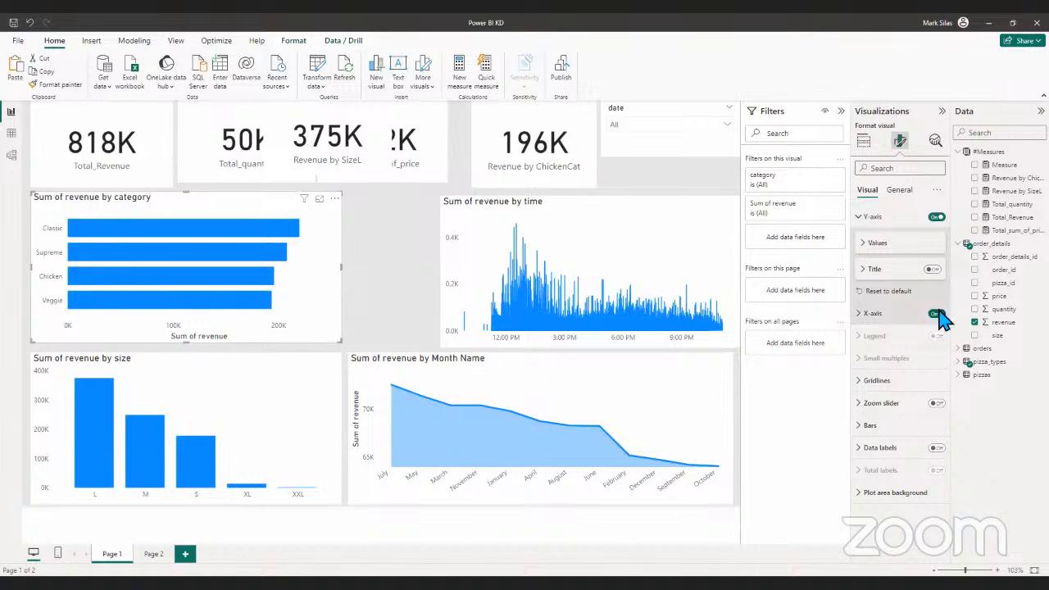
left_click(870, 217)
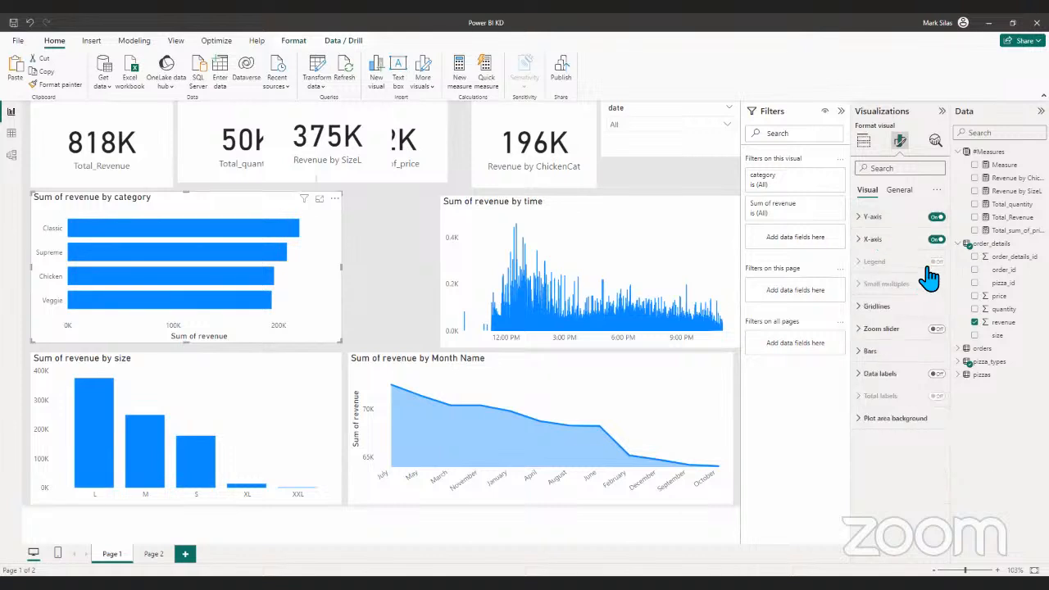
left_click(867, 242)
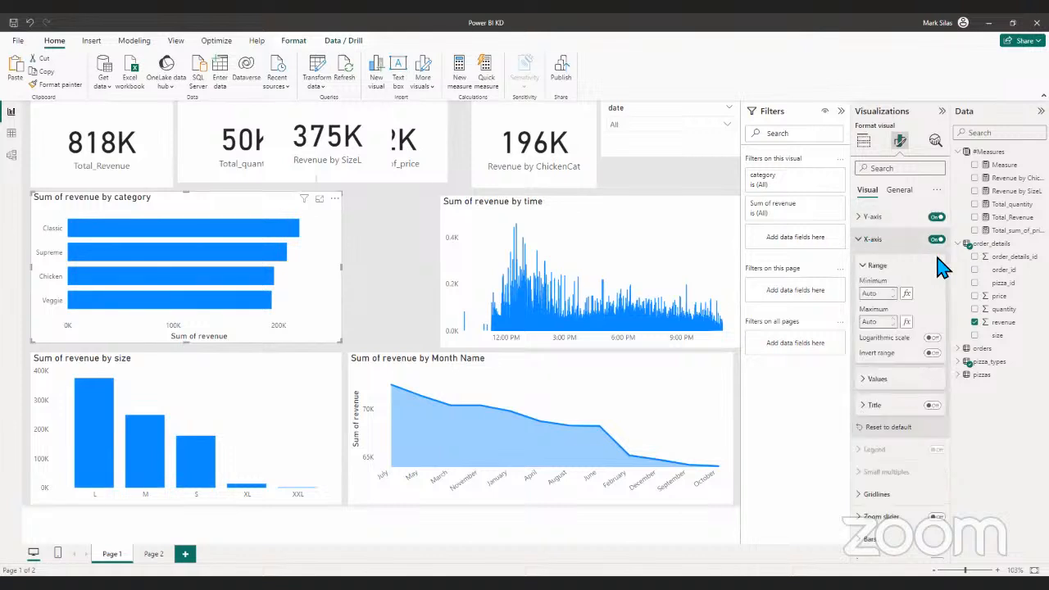
left_click(935, 405)
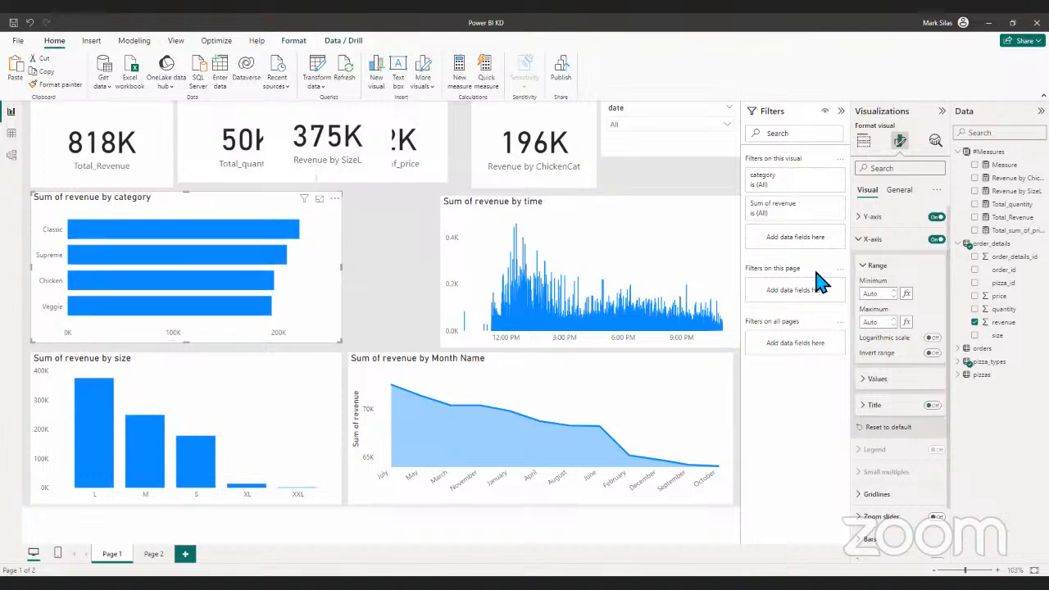
left_click(865, 215)
left_click(868, 224)
- Collapse the filter and visualization panes, and shift the Revenue by ChickenCat card flush against the Total_sum_of_price card
left_click(840, 110)
left_click(942, 111)
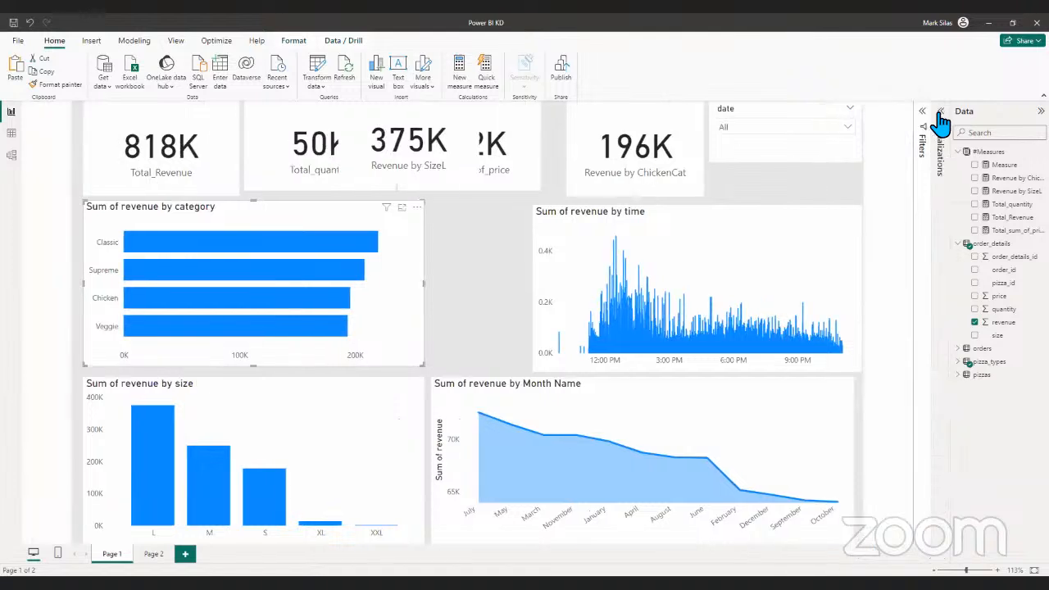
left_click(815, 208)
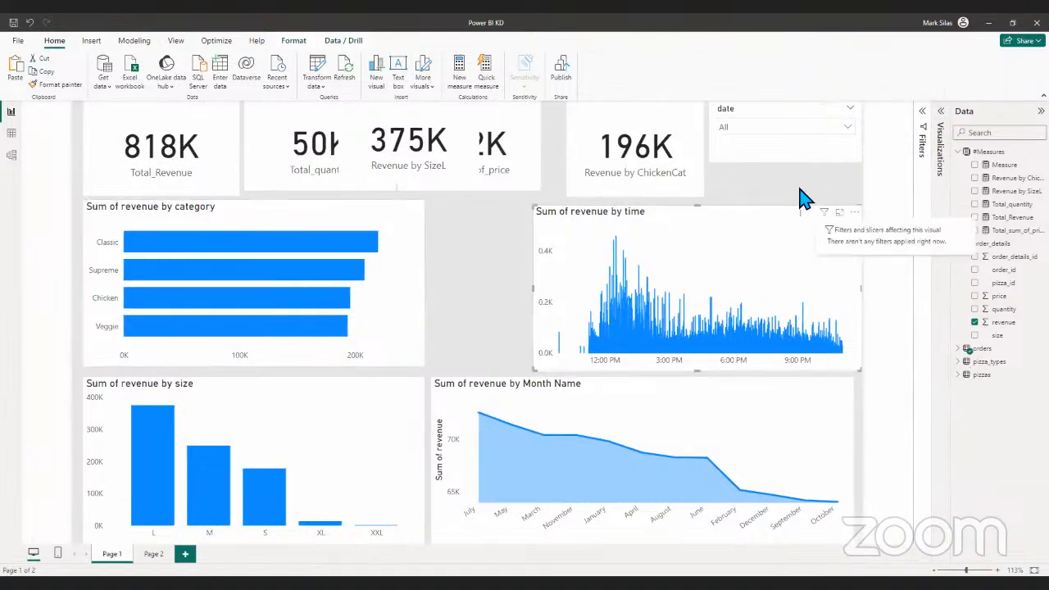
left_click(648, 171)
left_click(542, 156)
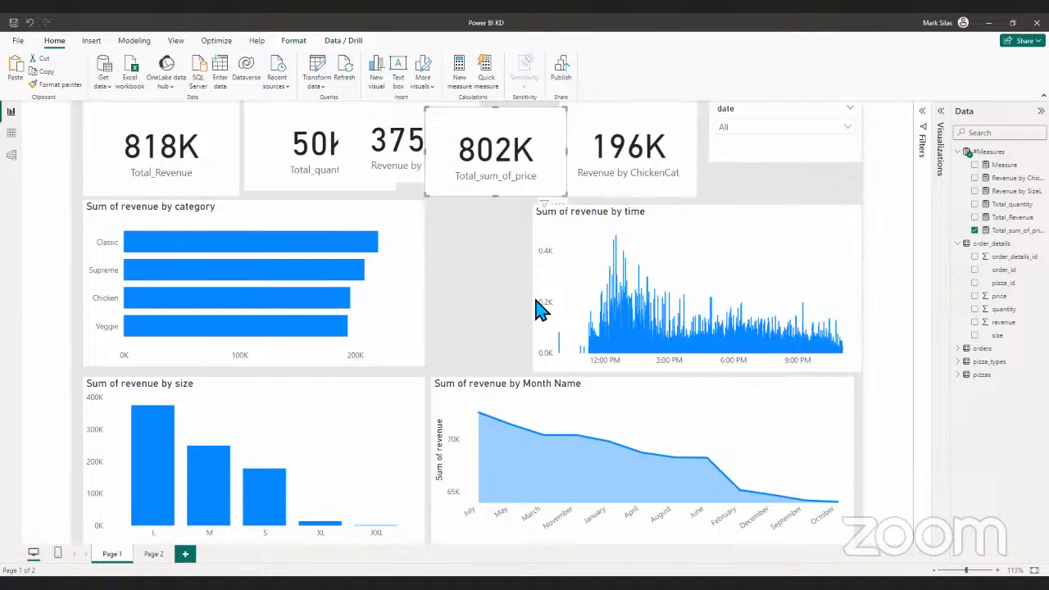
- Examine the slicer settings of the date slicer, including its style options
left_click(764, 144)
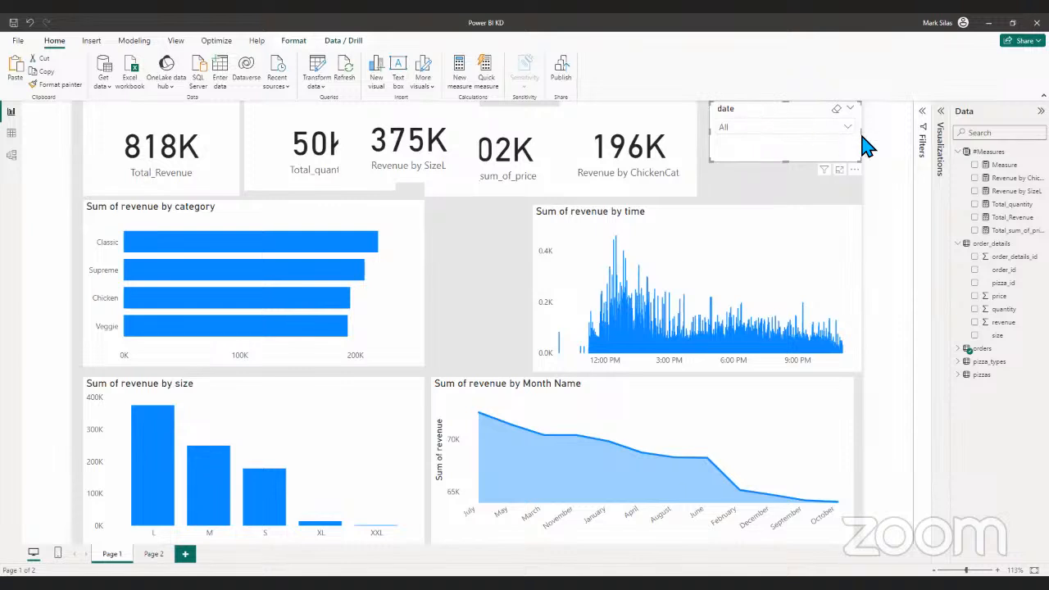
left_click(943, 137)
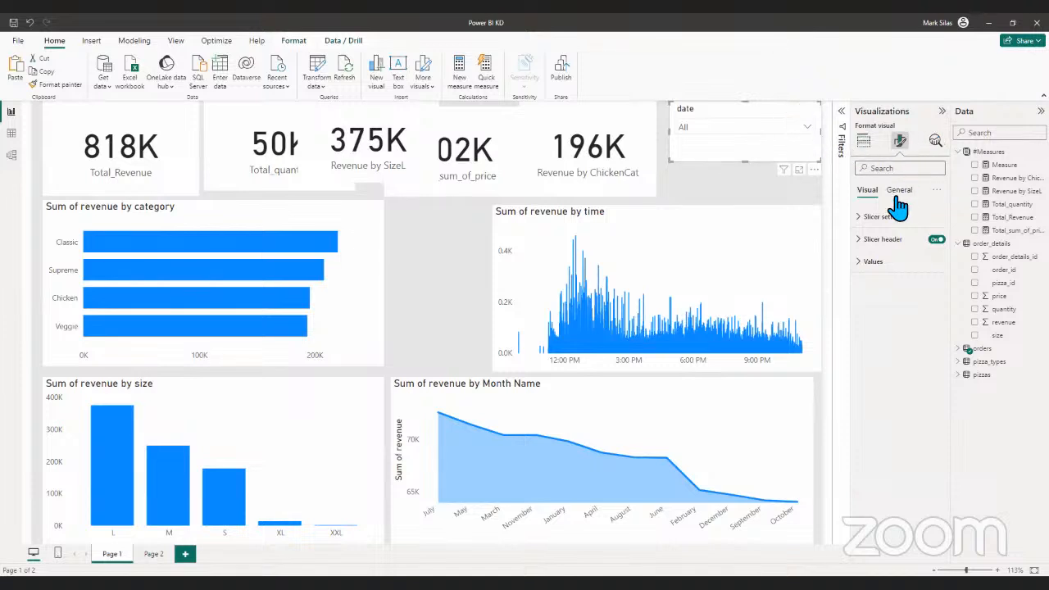
left_click(869, 218)
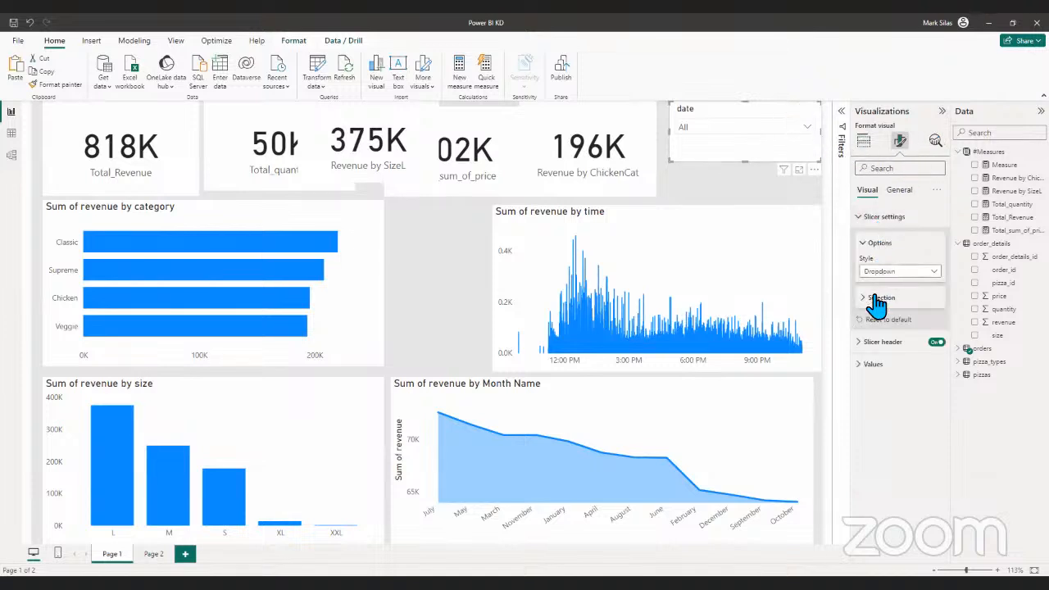
left_click(872, 244)
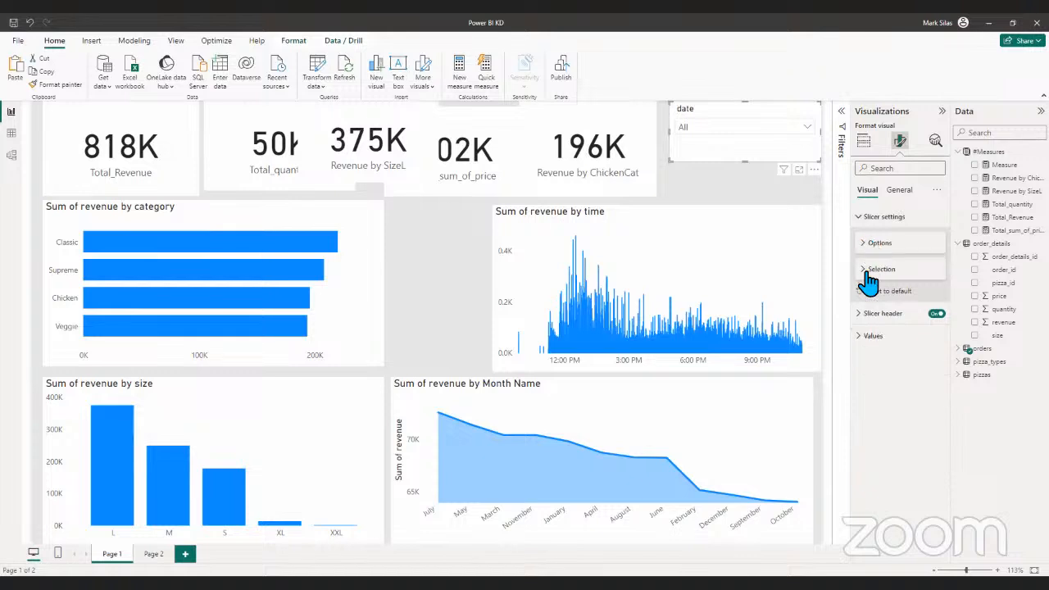
- Try the title text "Title" on the date slicer, clear it again, and collapse the title settings
left_click(901, 193)
left_click(936, 239)
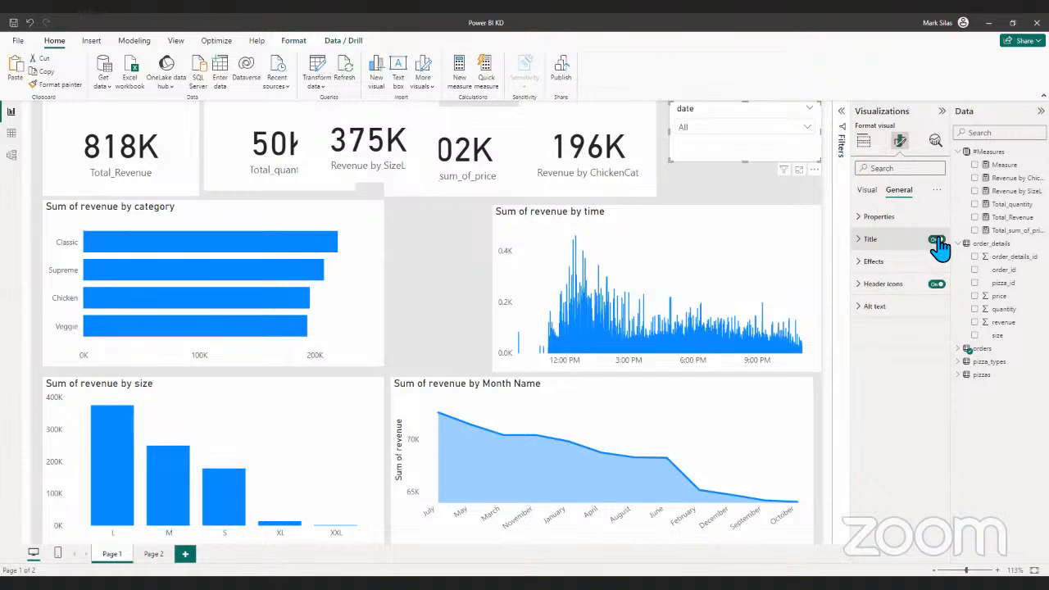
left_click(871, 242)
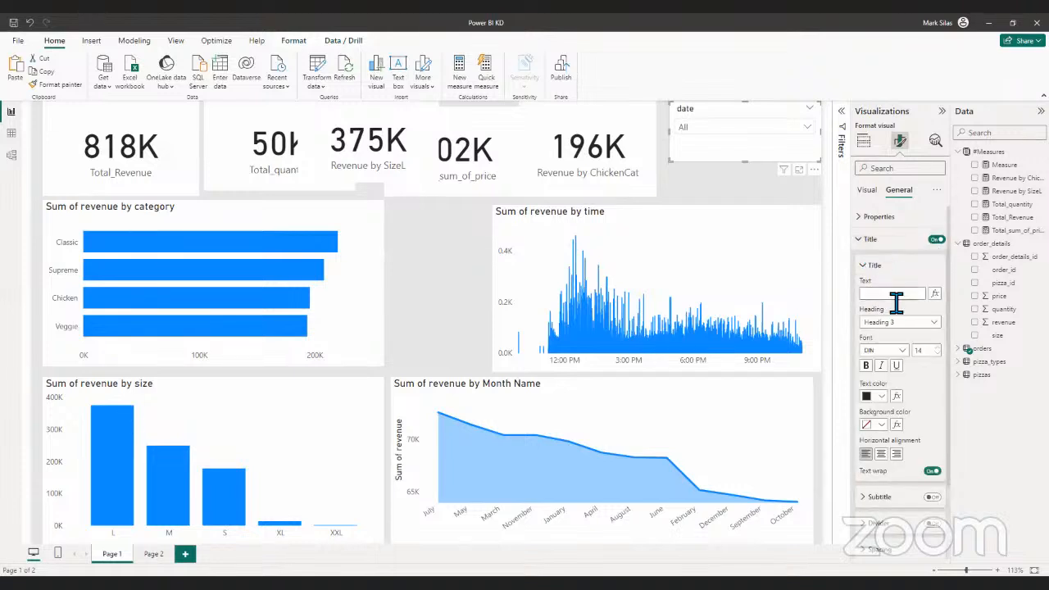
left_click(895, 294)
scroll(910, 442, "down", 2)
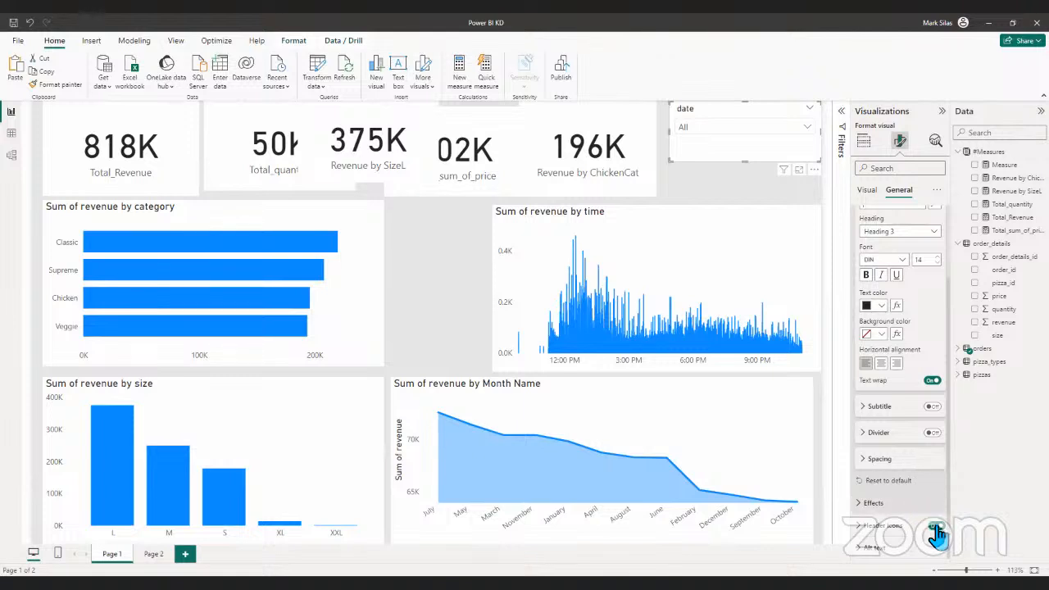
scroll(889, 328, "up", 1)
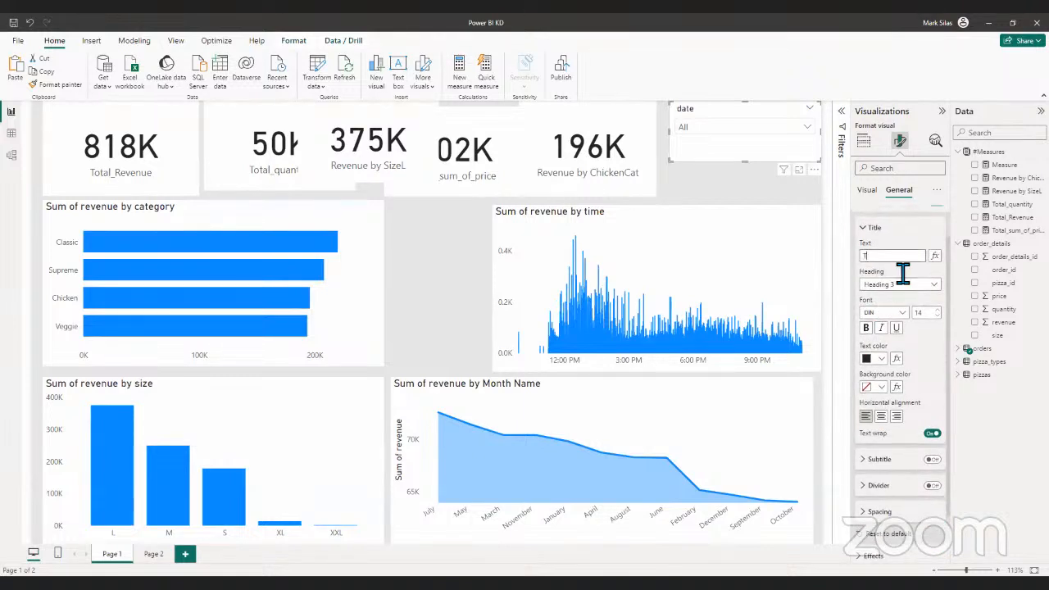
type("itle")
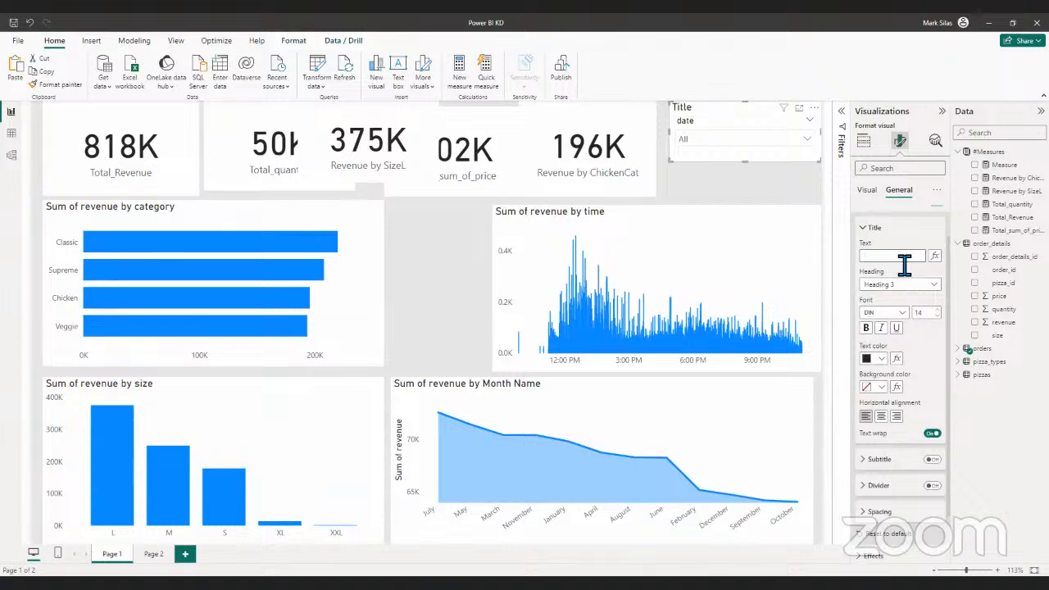
left_click(872, 238)
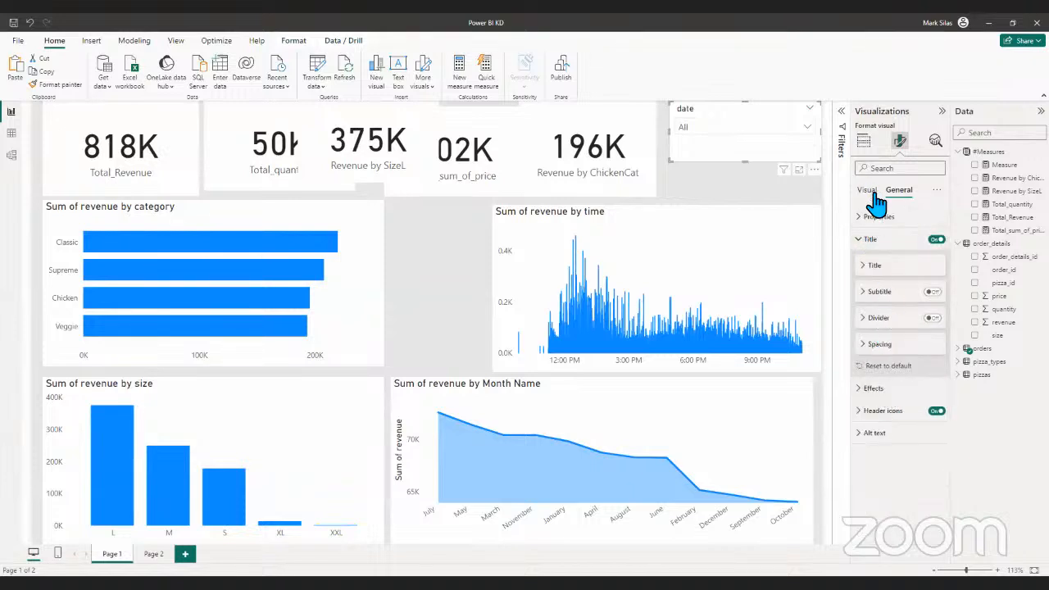
- Rename the date slicer's field as Date for this visual
left_click(871, 195)
left_click(867, 147)
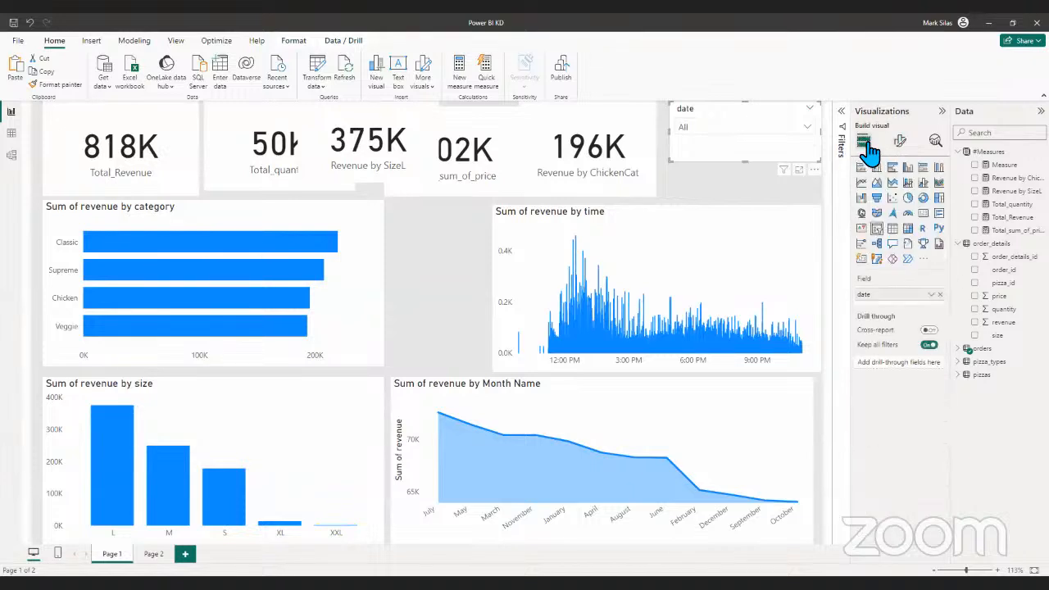
double_click(897, 297)
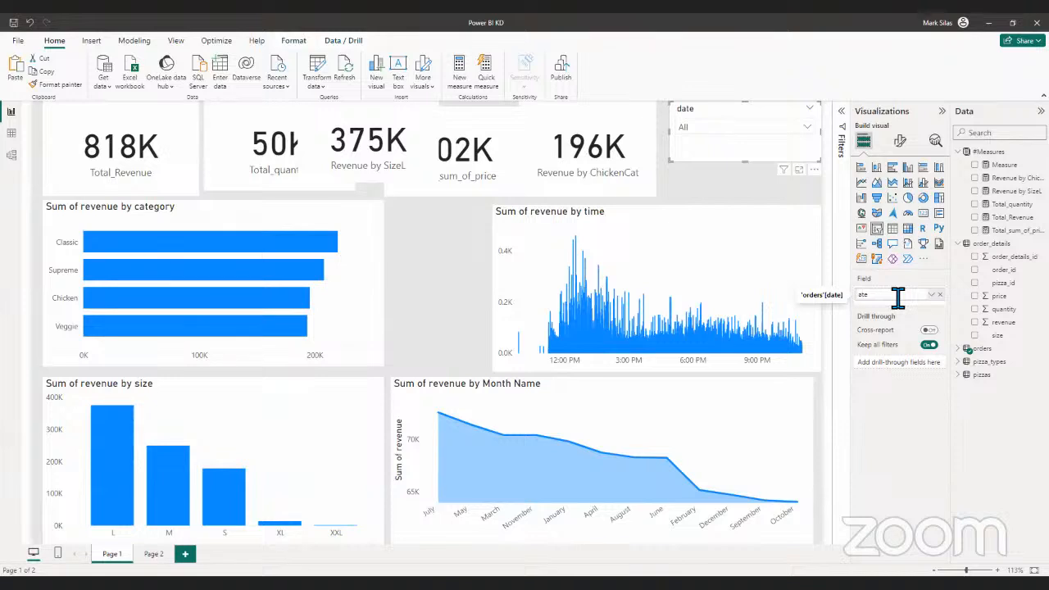
type("Date")
key("Return")
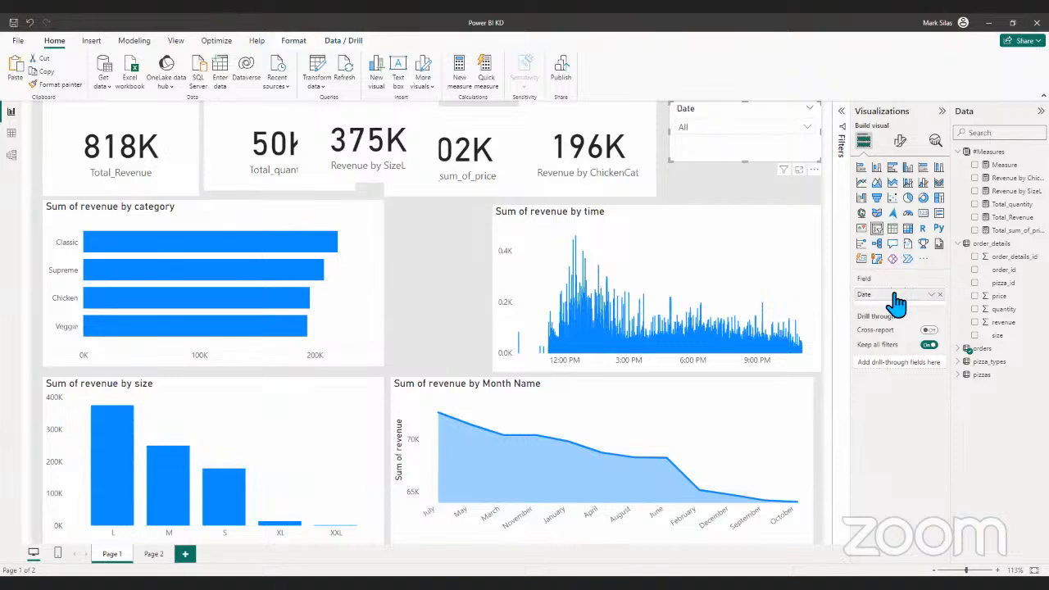
- Cross-filter the report page by the Classic bar in the Sum of revenue by category chart
left_click(729, 201)
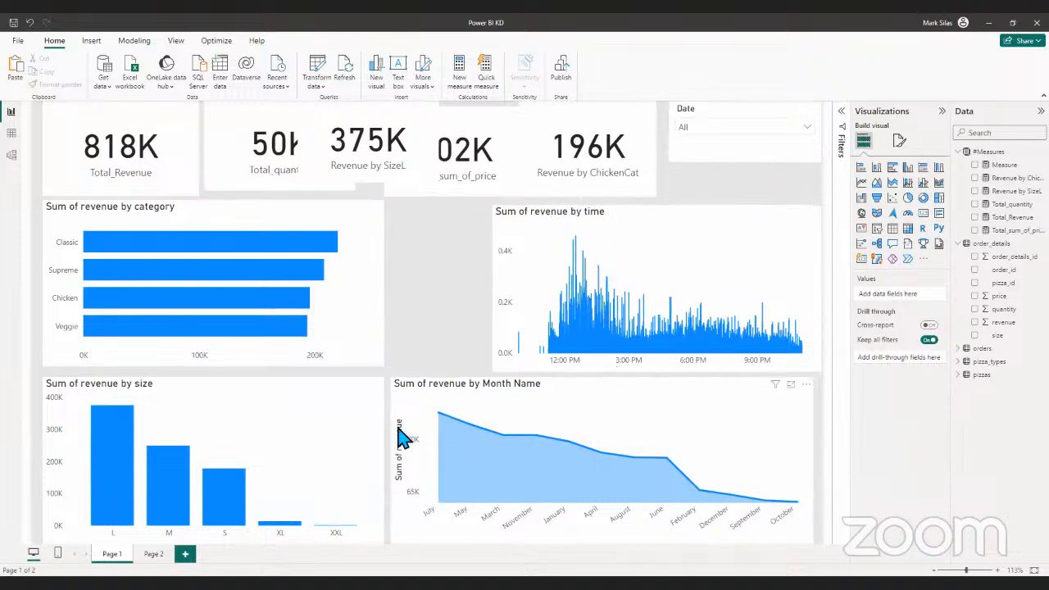
left_click(500, 398)
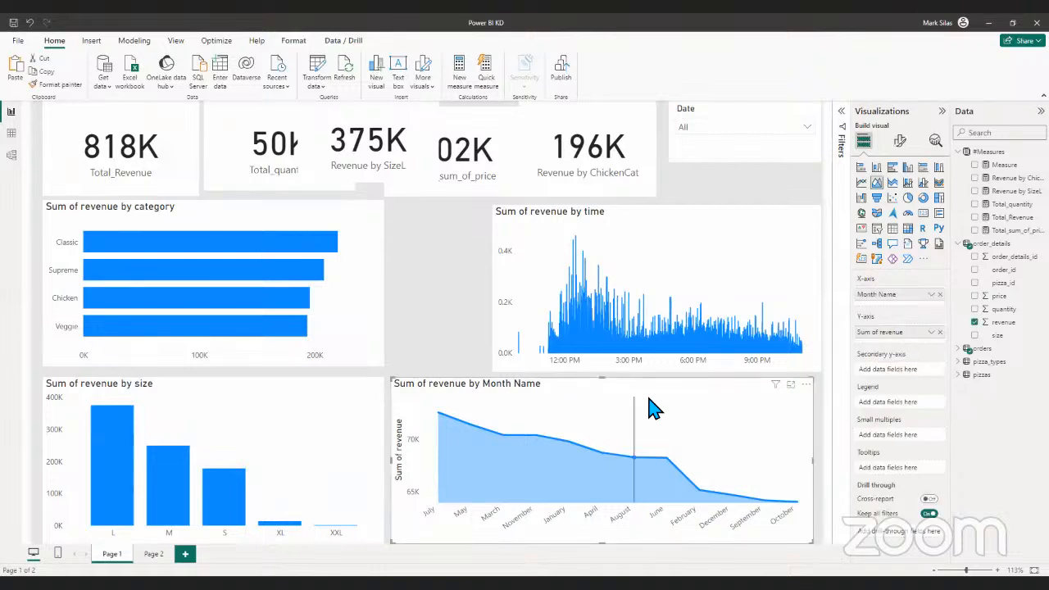
left_click(291, 250)
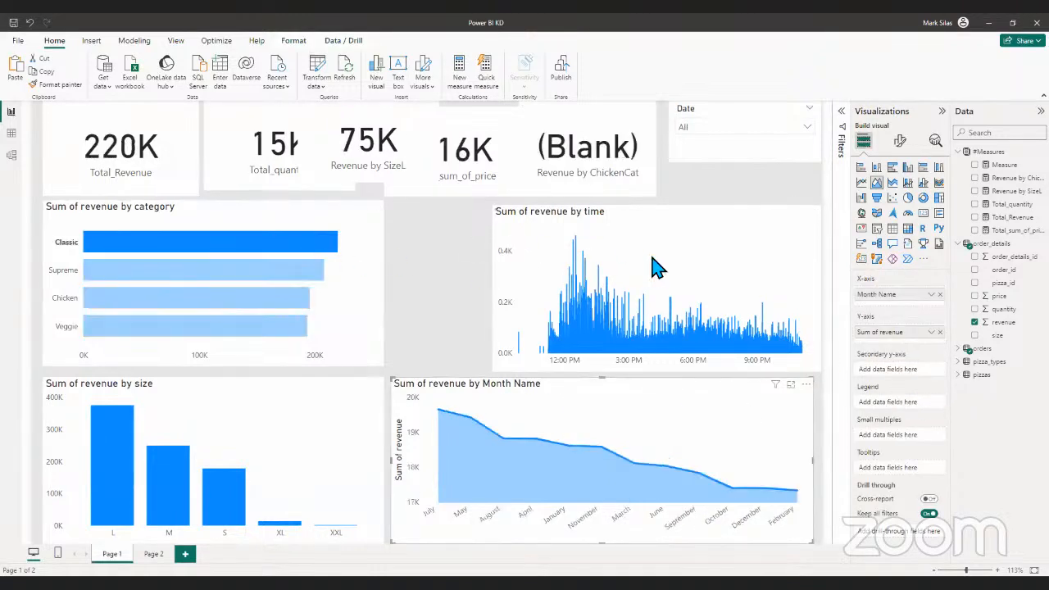
- Move the Revenue by ChickenCat card slightly lower, keeping it directly beside the Total_sum_of_price card
left_click(631, 168)
left_click_drag(620, 162, 655, 180)
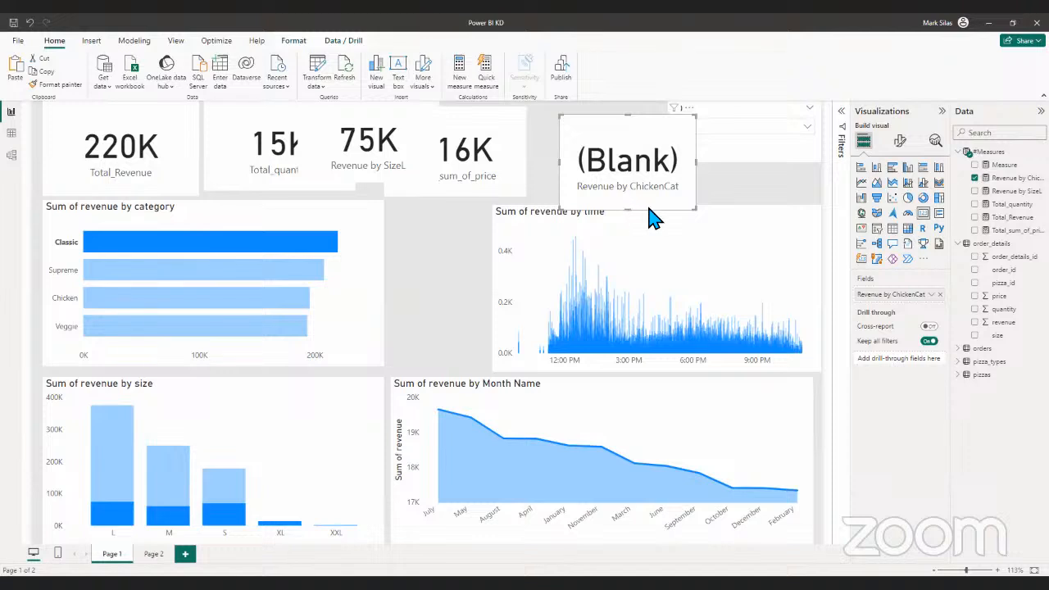
left_click_drag(641, 208, 616, 207)
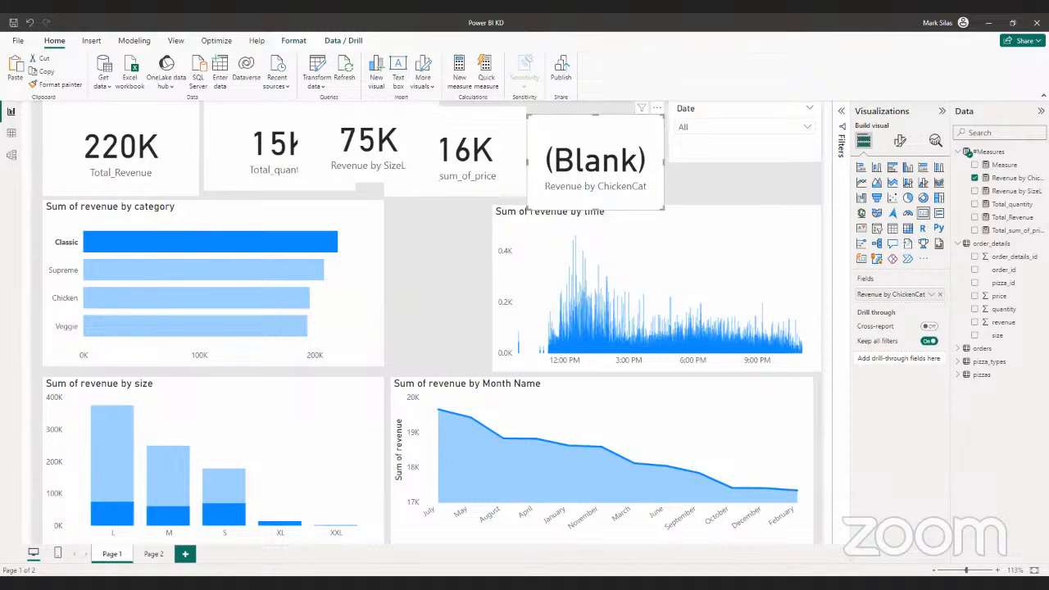
- Switch to the table view and collapse the field lists of #Measures, order_details, orders and pizza_types
left_click(11, 134)
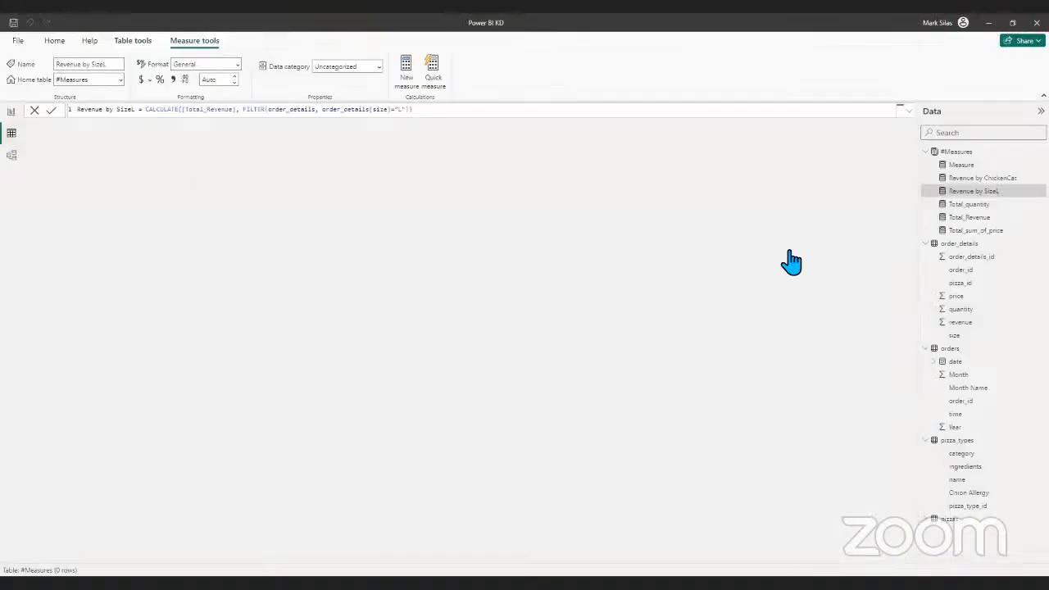
left_click(926, 152)
left_click(925, 165)
left_click(926, 178)
left_click(926, 192)
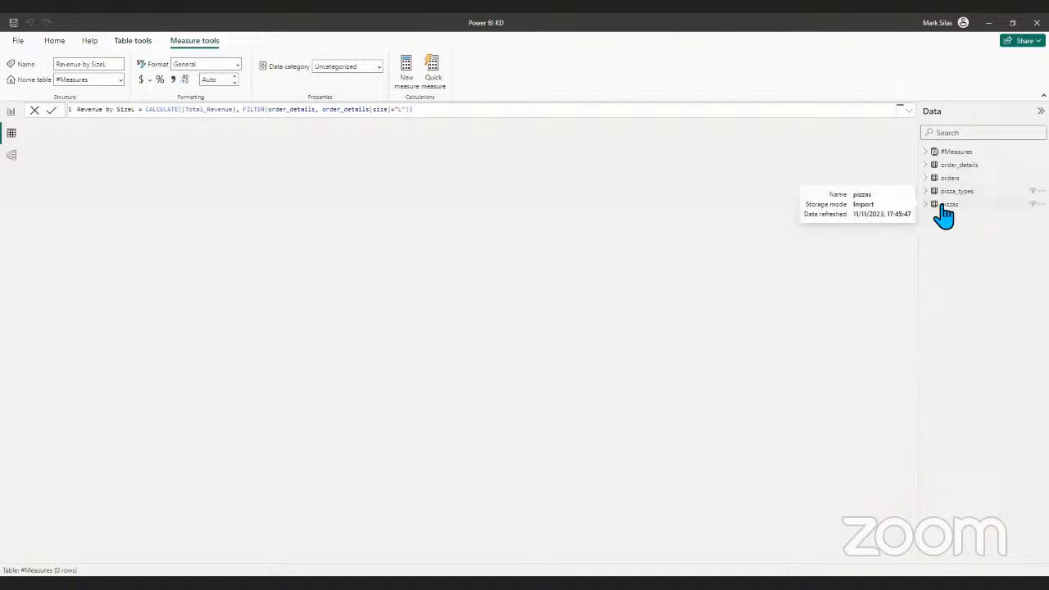
- Deselect the Revenue by ChickenCat card on the report page, then display the order_details table's rows
left_click(11, 110)
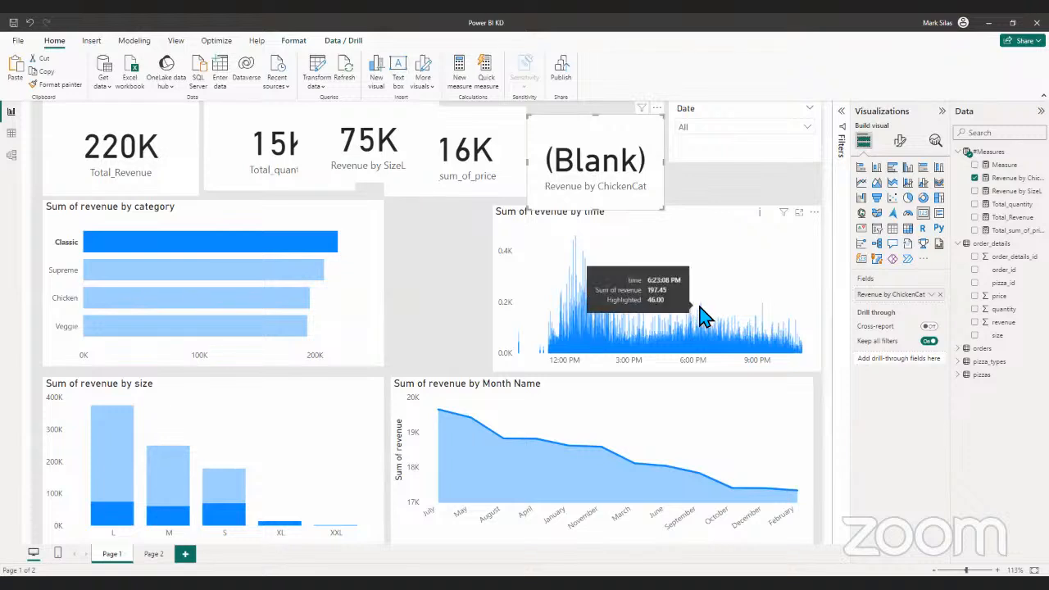
left_click(743, 188)
left_click(12, 132)
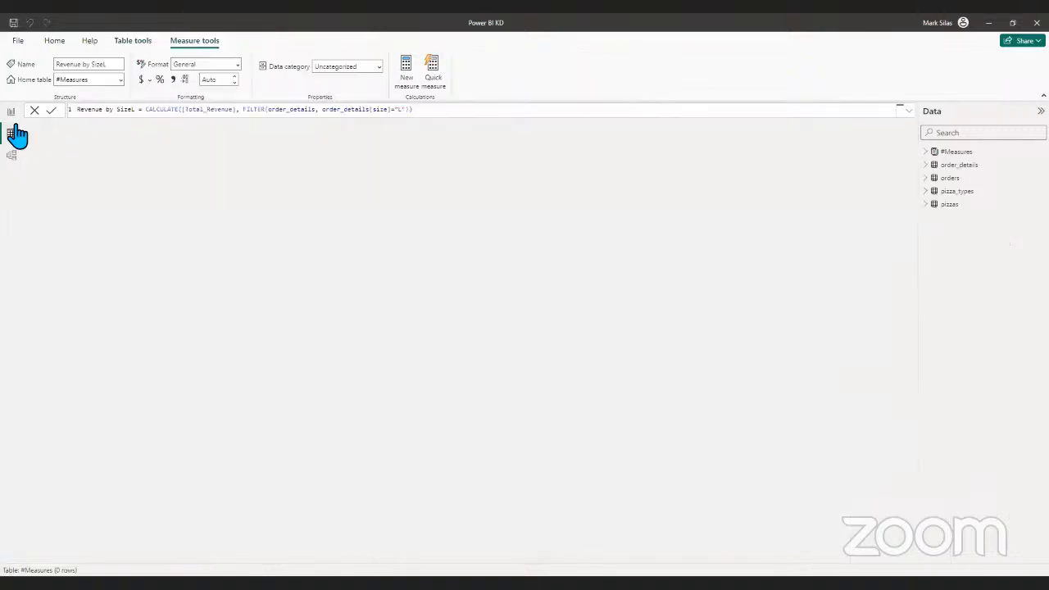
left_click(11, 112)
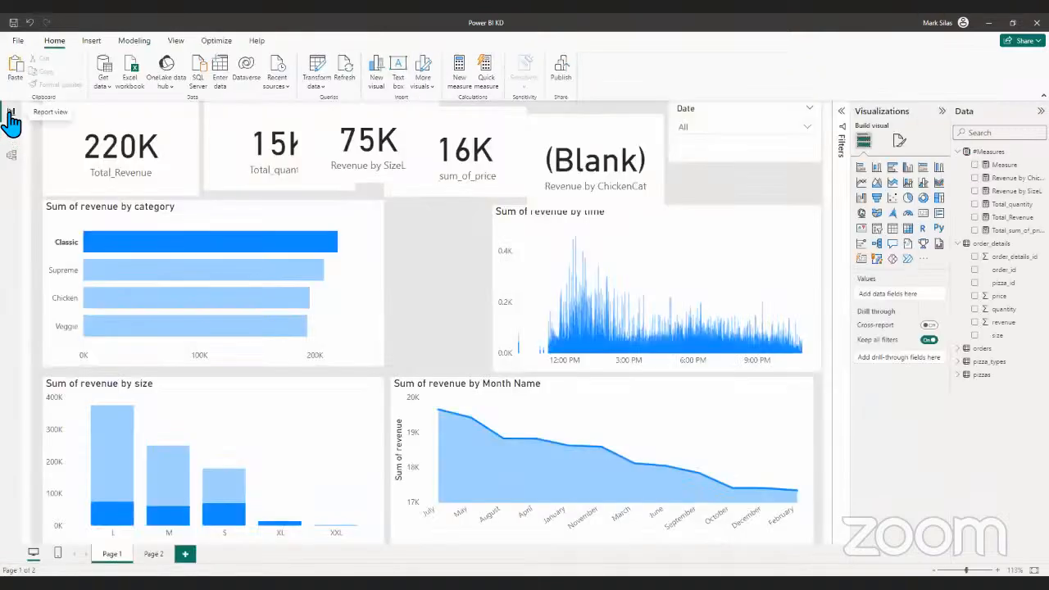
left_click(11, 133)
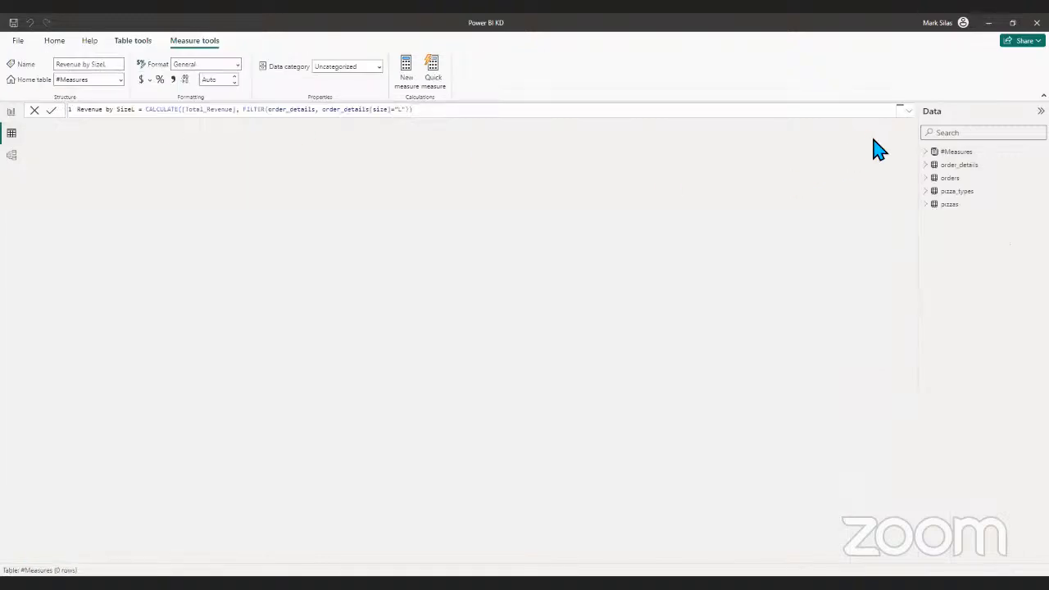
left_click(957, 166)
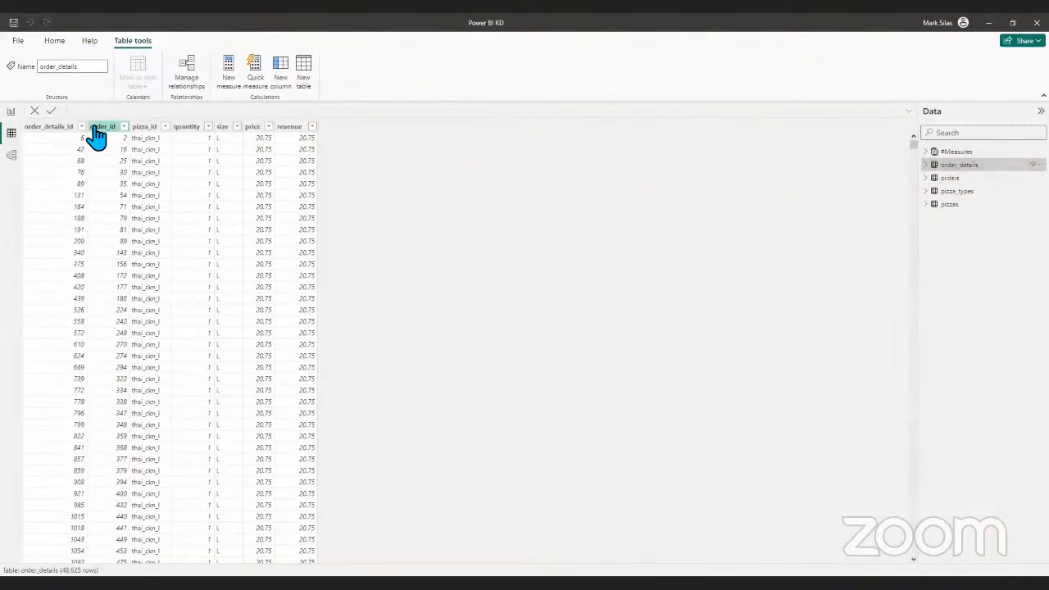
- Inspect the sort and filter options of the order_details_id column without applying any, and return to the report page
left_click(77, 128)
left_click(82, 127)
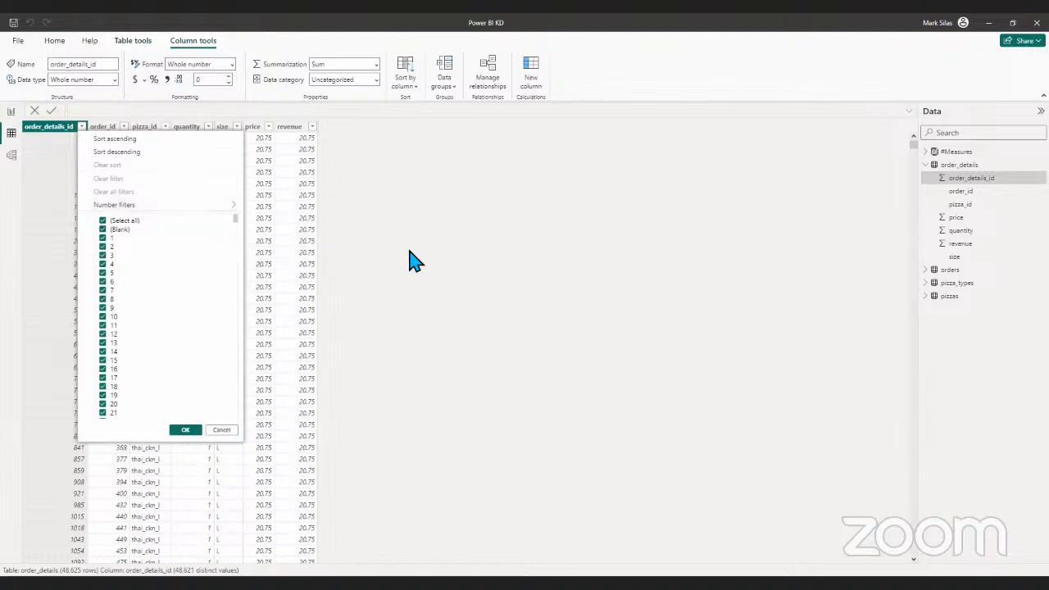
left_click(221, 429)
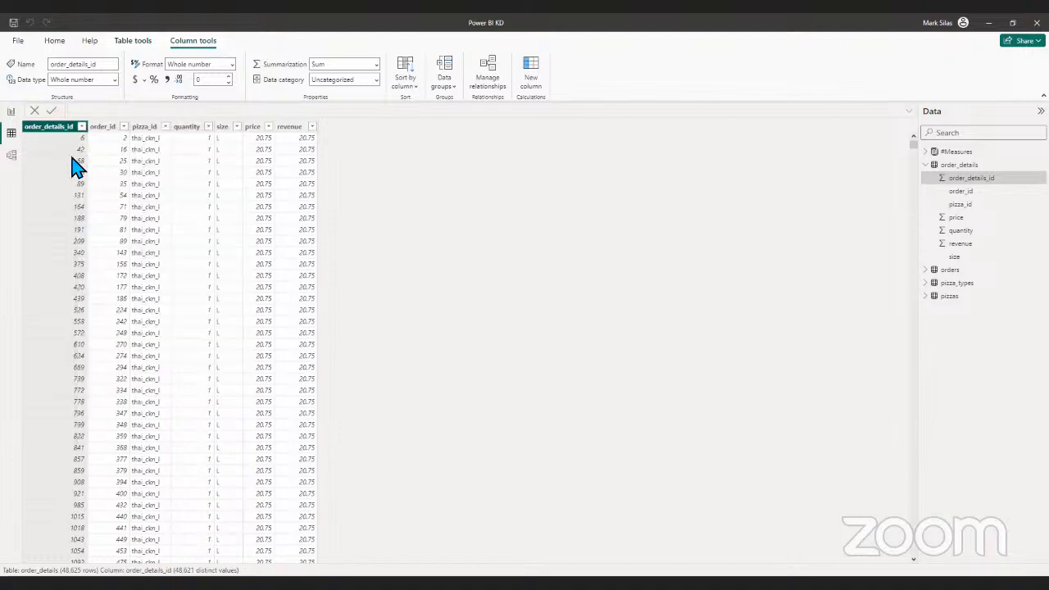
left_click(81, 127)
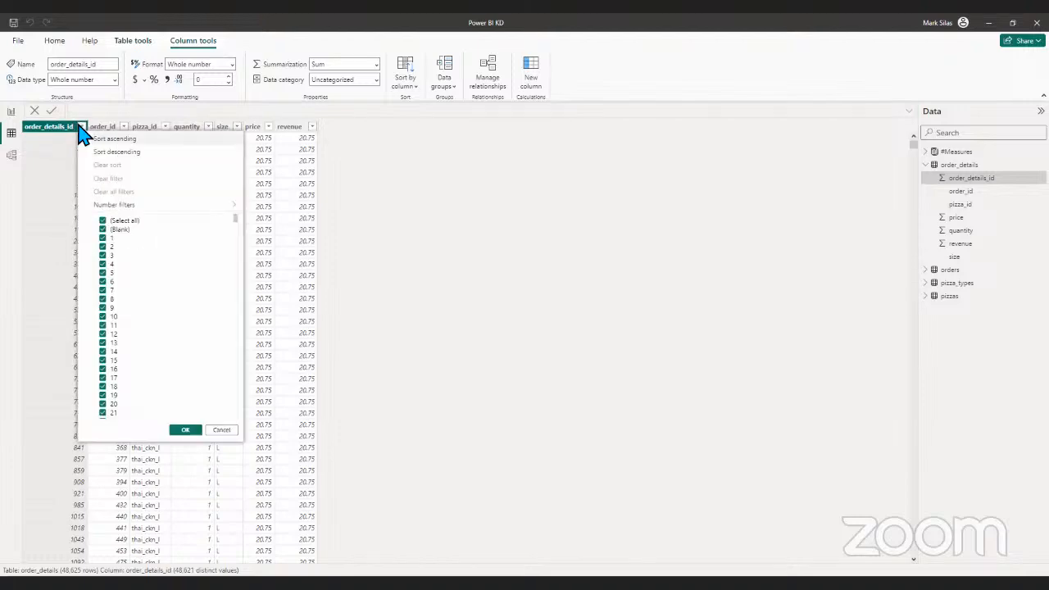
left_click(11, 111)
left_click(12, 111)
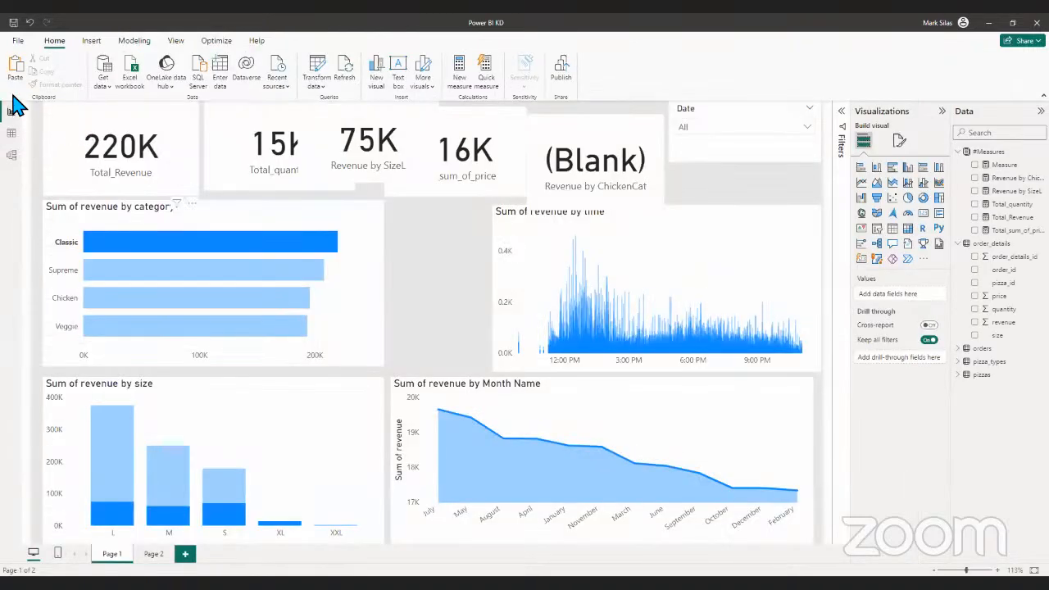
- Display the order_details rows in the table view again and bring up the commands available for that table
left_click(13, 133)
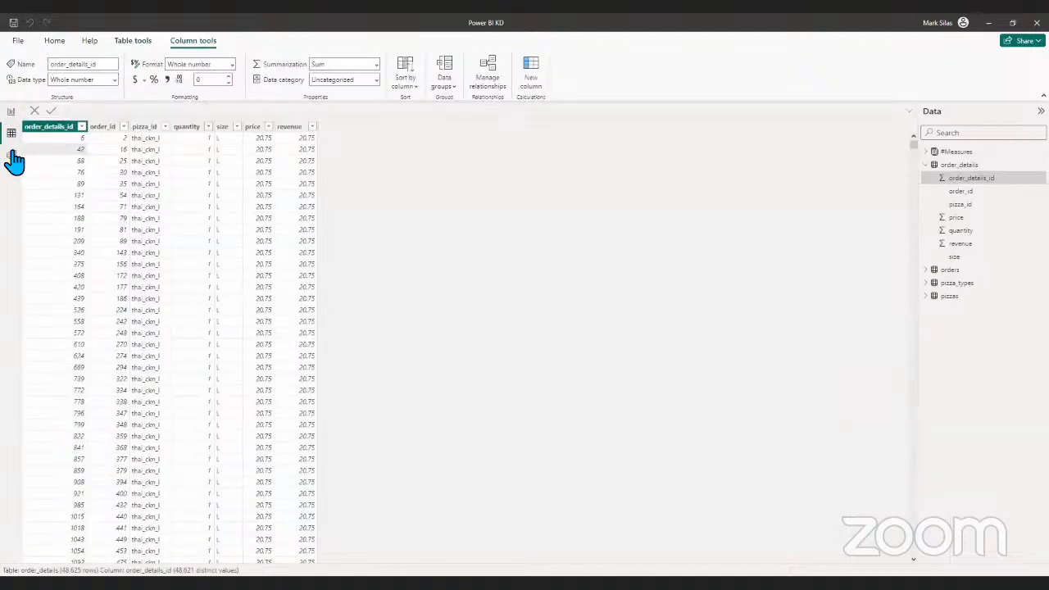
right_click(961, 166)
left_click(912, 222)
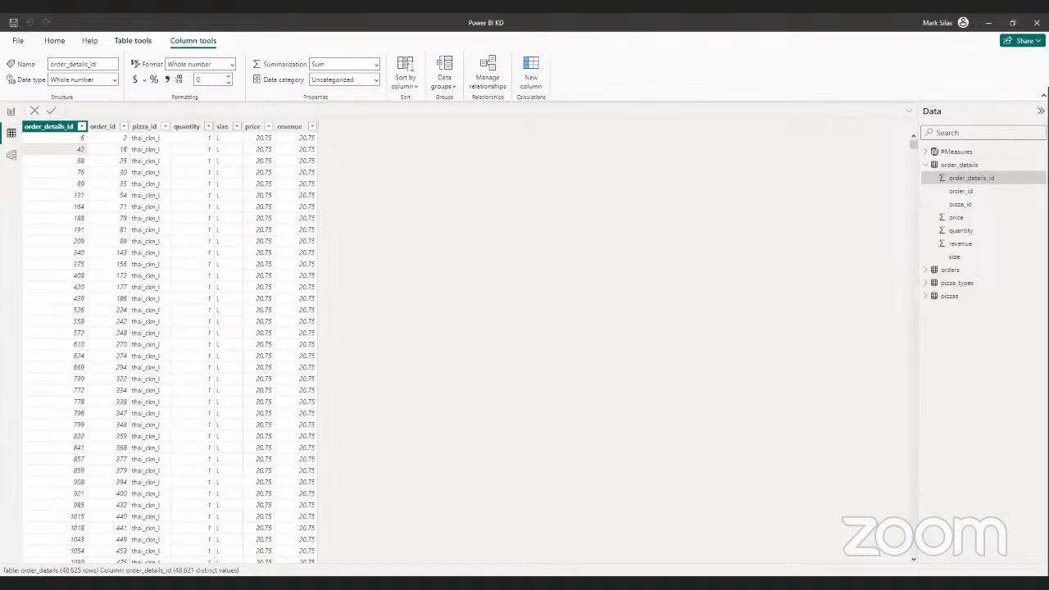
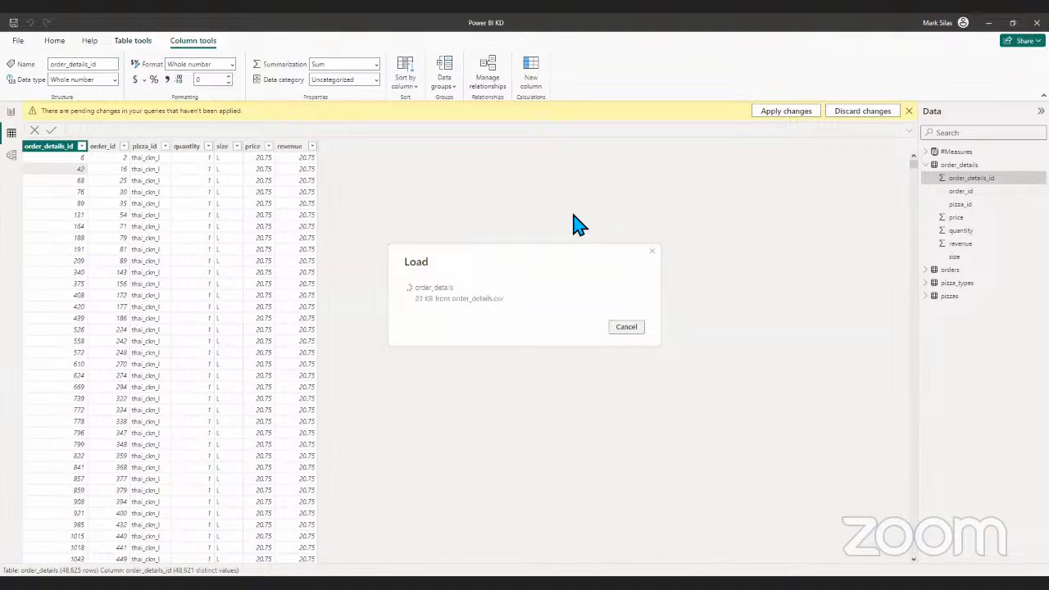
- Select the Revenue by ChickenCat card on the report page, check the order_details rows in the table view, and return to the report page
left_click(11, 110)
left_click(601, 182)
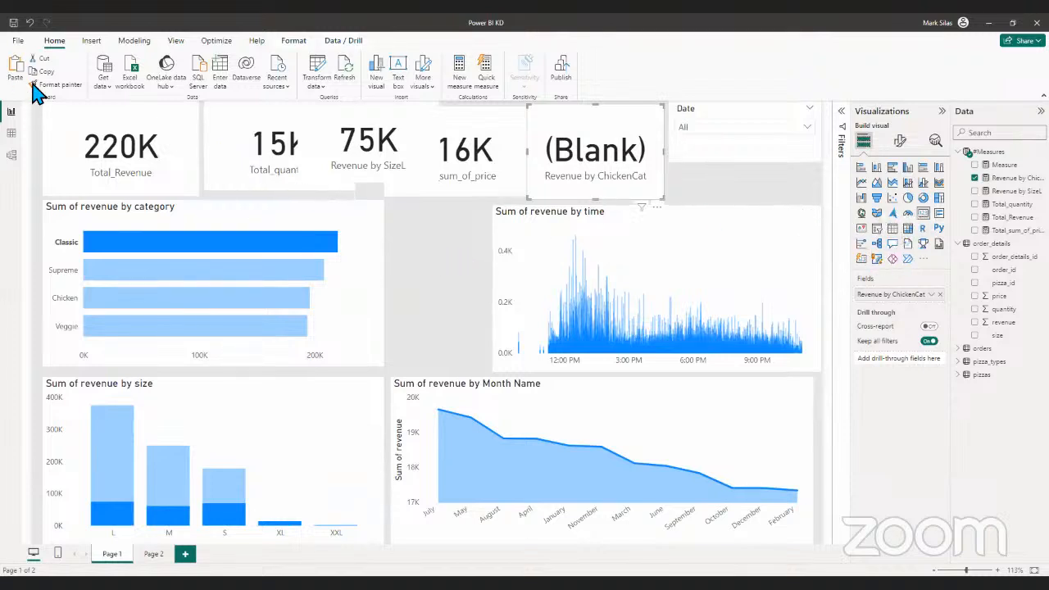
left_click(12, 133)
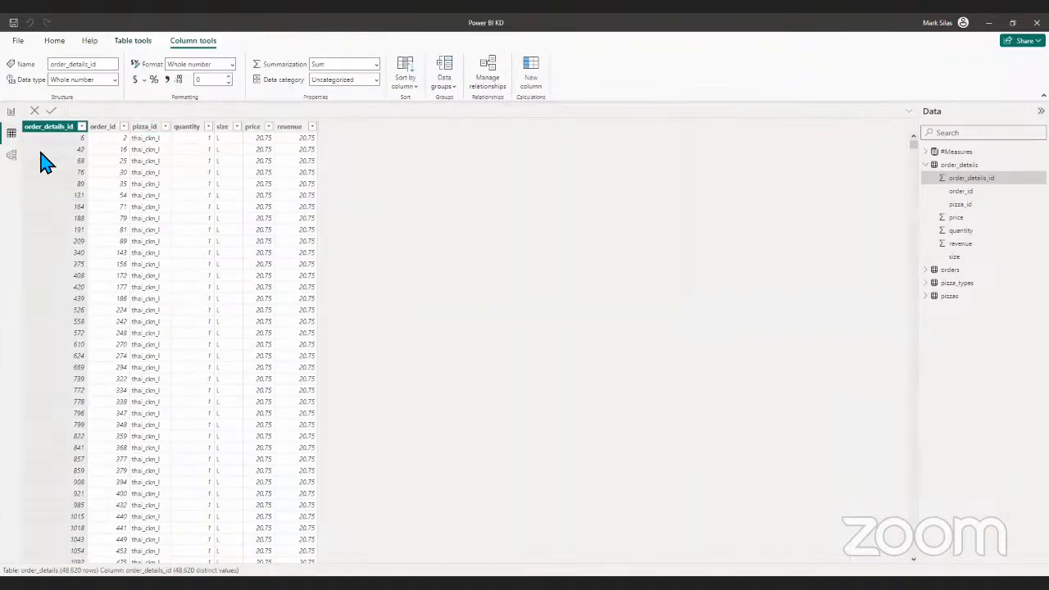
left_click(12, 112)
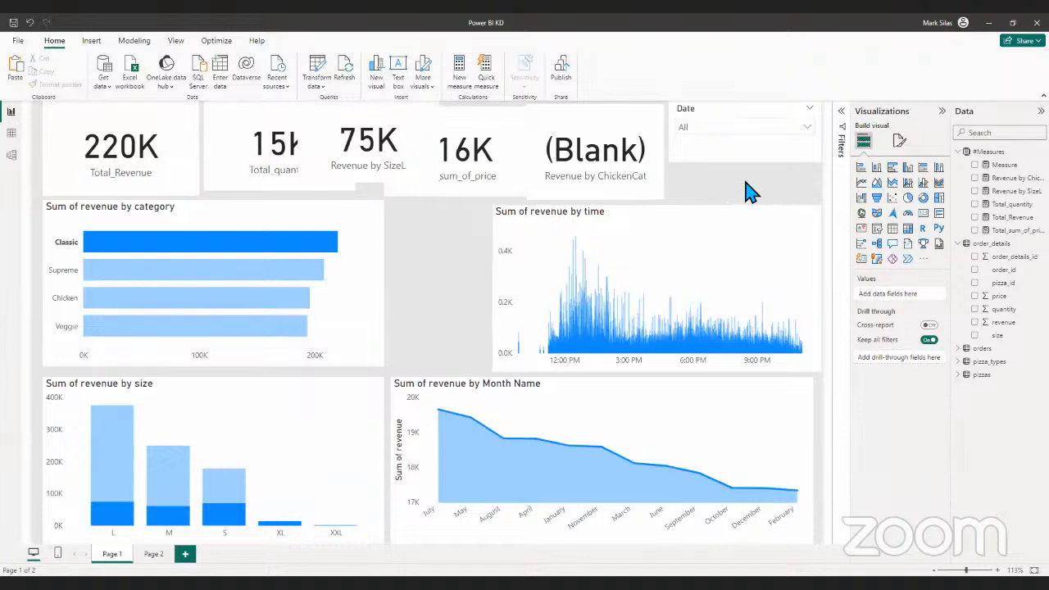
- Look through the dates offered by the Date slicer without choosing any, and close its list
left_click(746, 132)
left_click(731, 146)
left_click(732, 146)
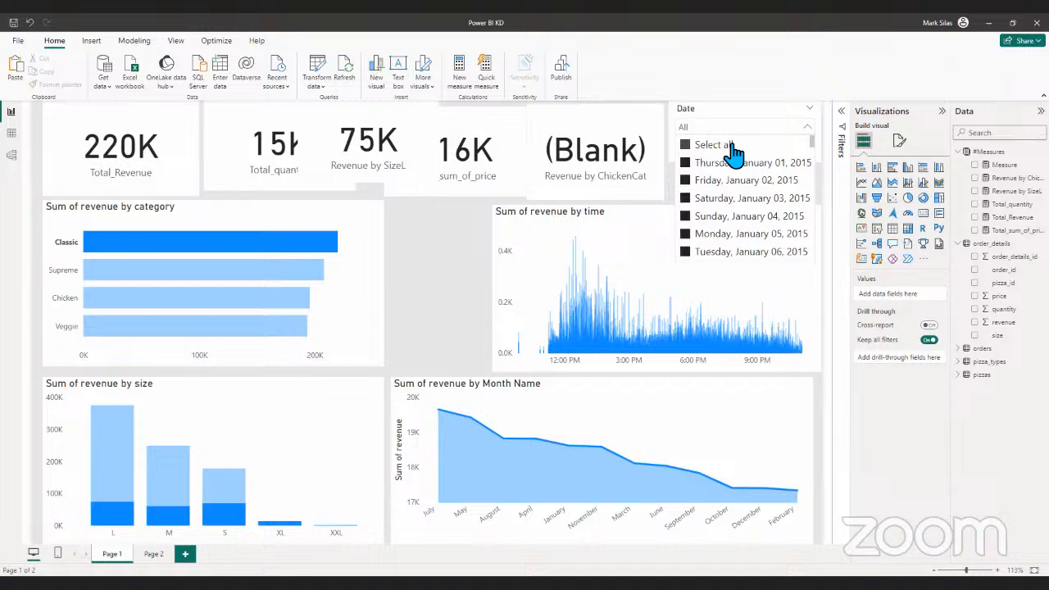
left_click(670, 183)
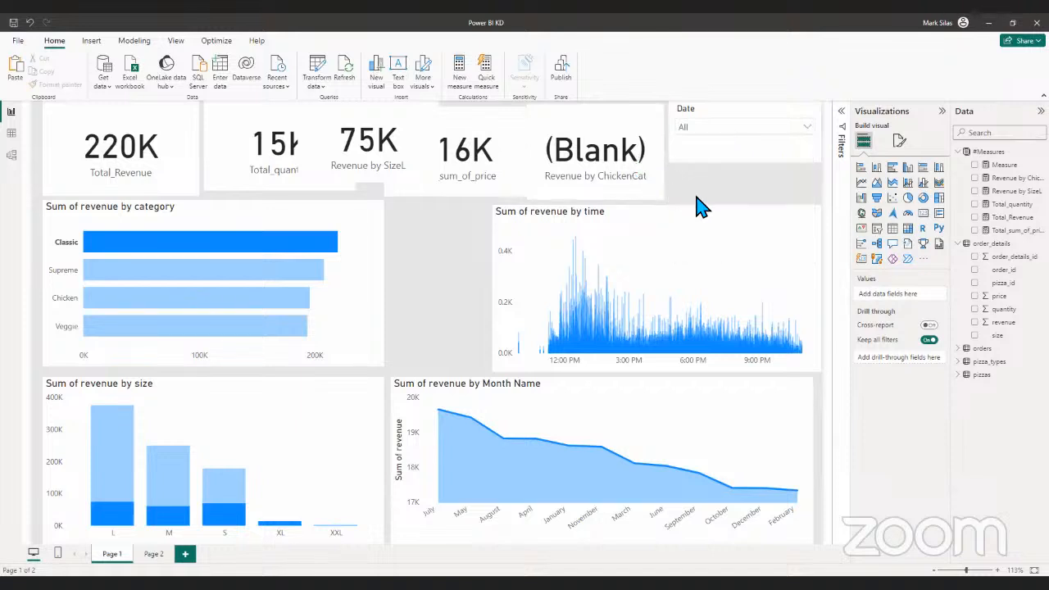
- Clear the Classic selection in the Sum of revenue by category chart so the report is no longer cross-filtered
left_click(375, 305)
left_click(433, 301)
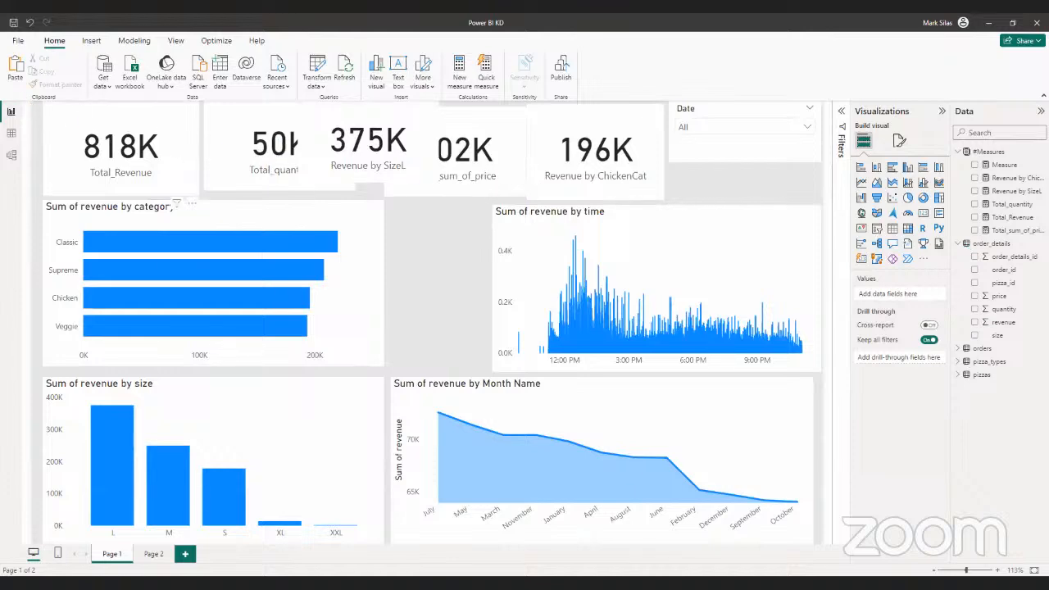
left_click(17, 40)
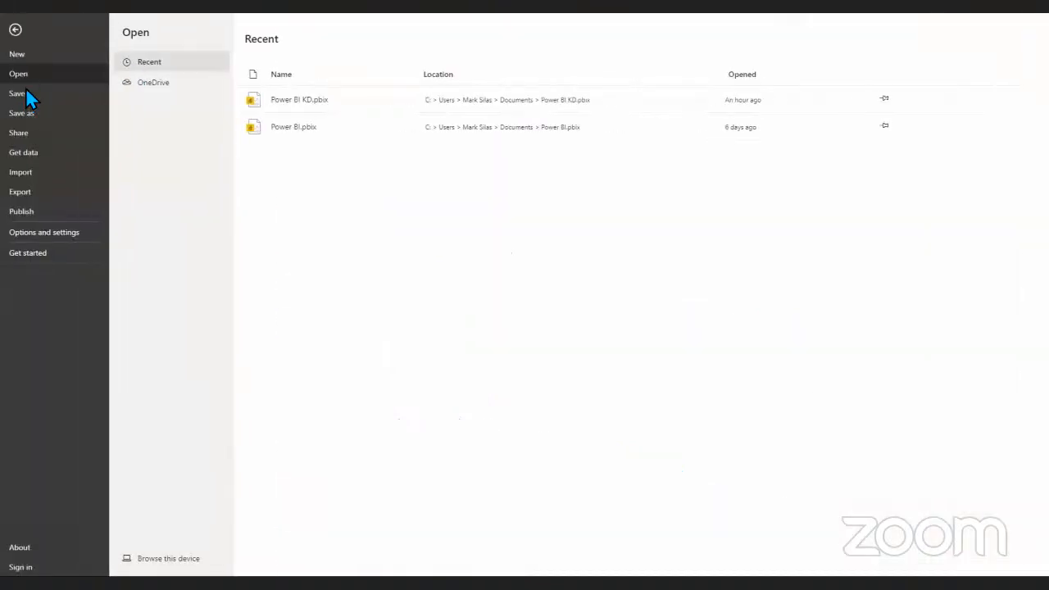
left_click(14, 28)
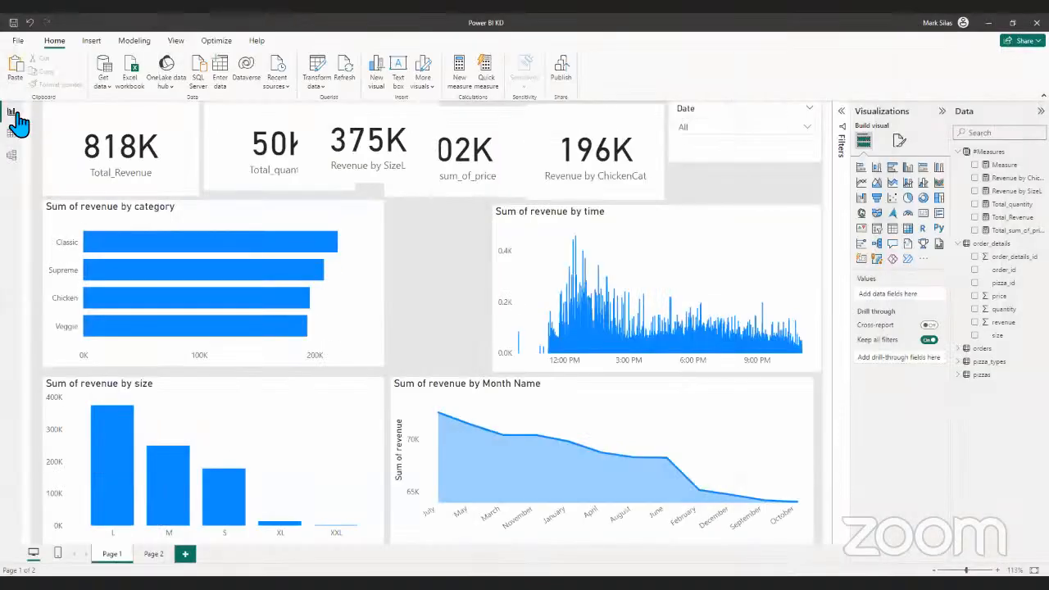
- Open the order_details table's query for editing
right_click(976, 168)
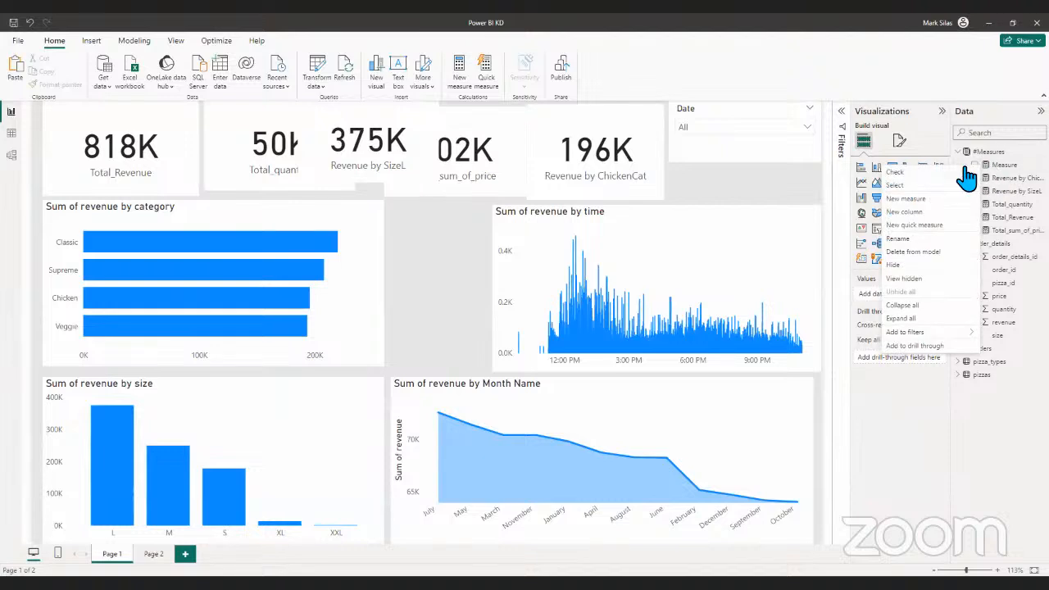
right_click(1014, 257)
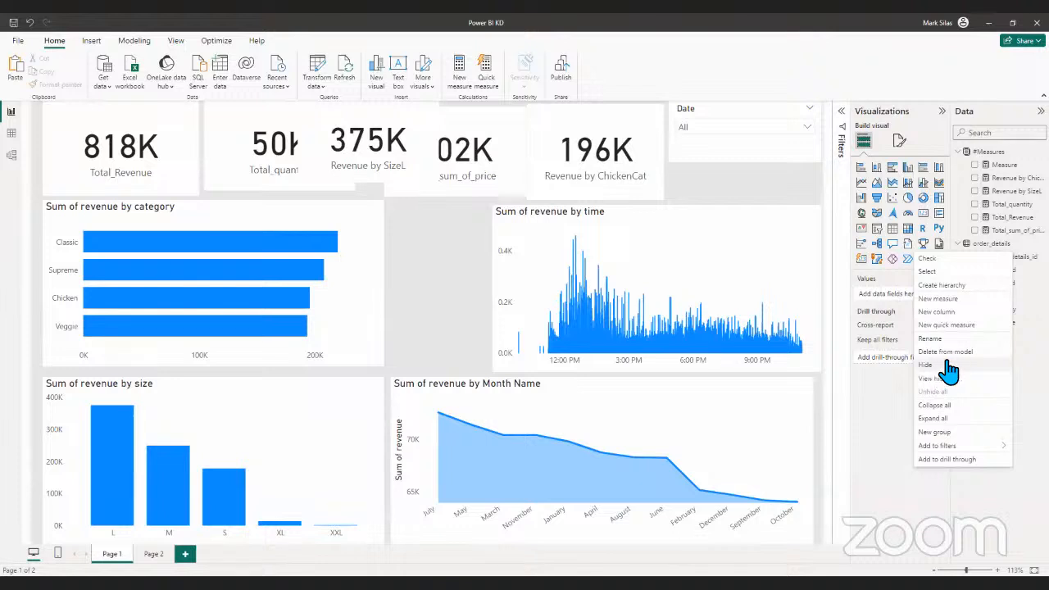
right_click(966, 245)
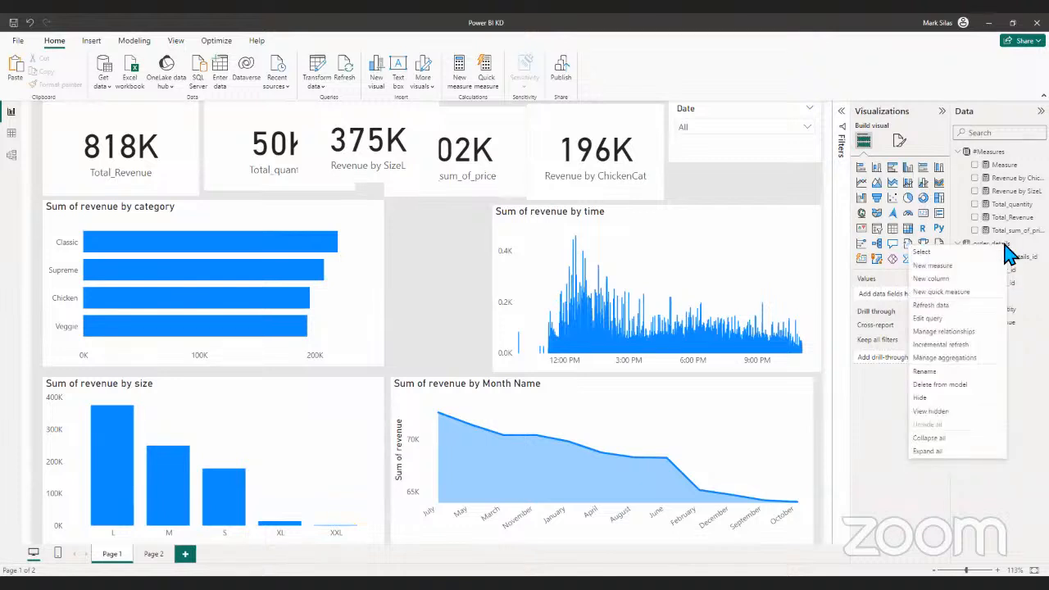
left_click(955, 319)
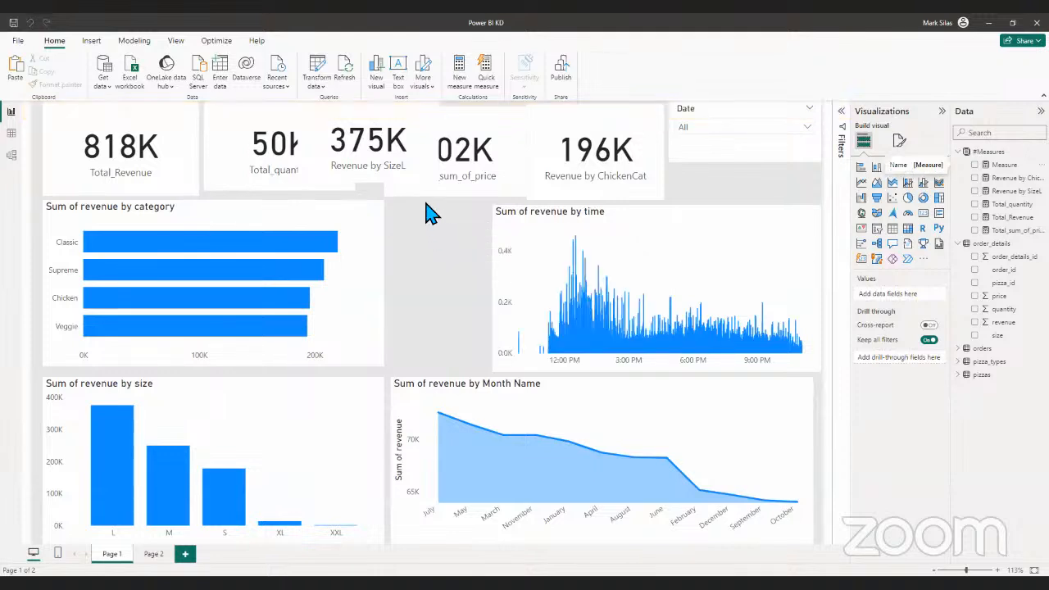
- Cross-filter the report by Classic, compare the category bars' revenue details, and select the Revenue by ChickenCat card
left_click(276, 243)
left_click(276, 244)
left_click(276, 244)
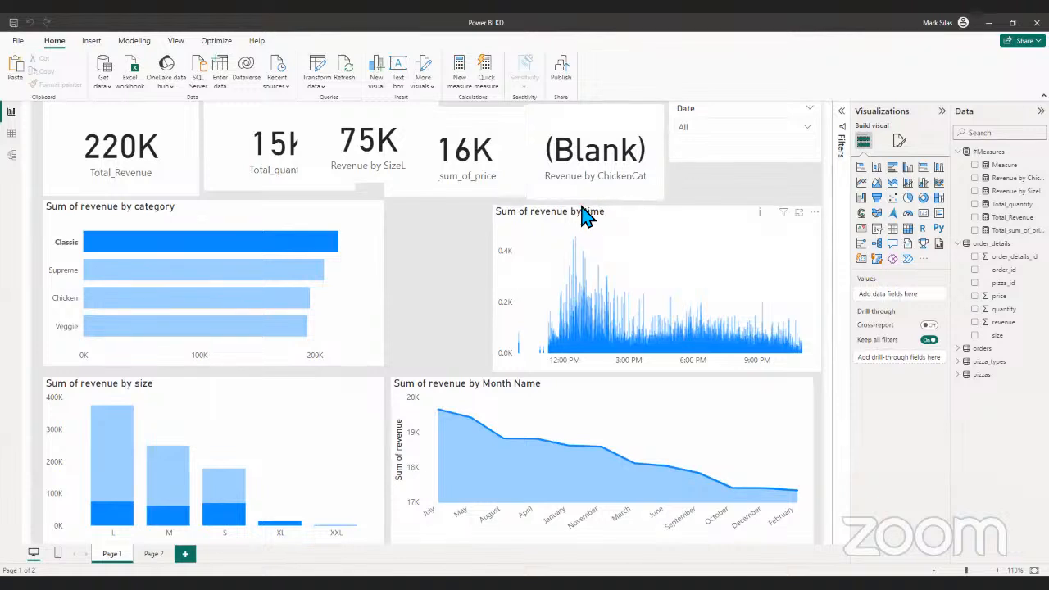
mouse_move(264, 284)
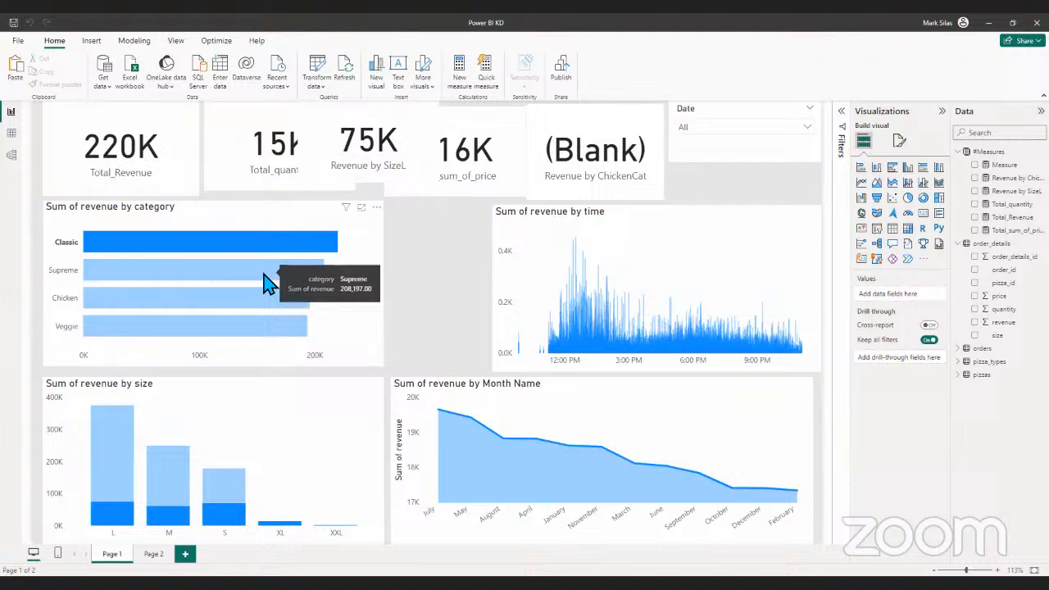
mouse_move(235, 243)
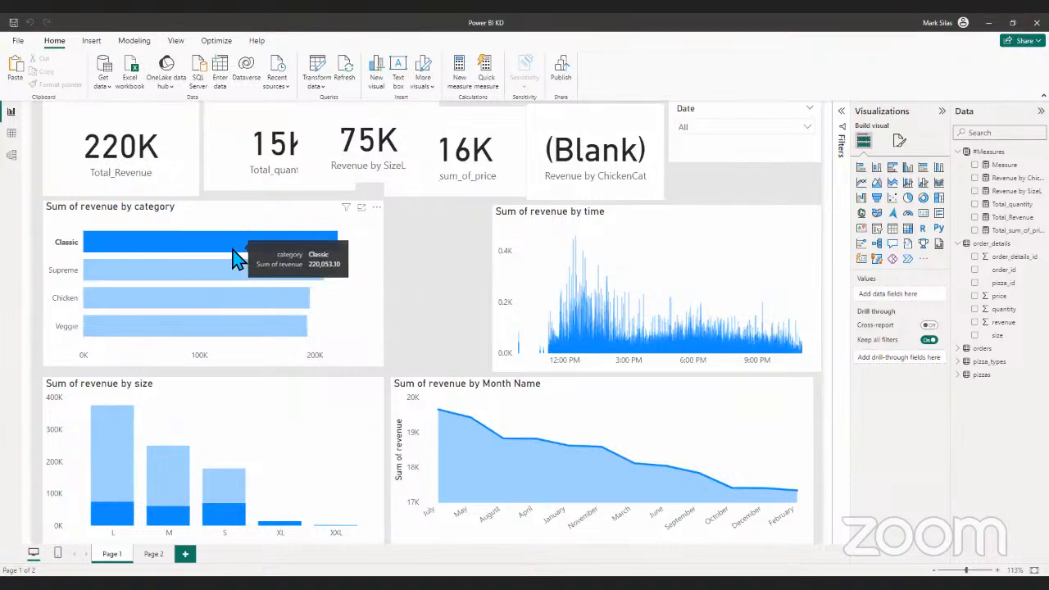
mouse_move(247, 265)
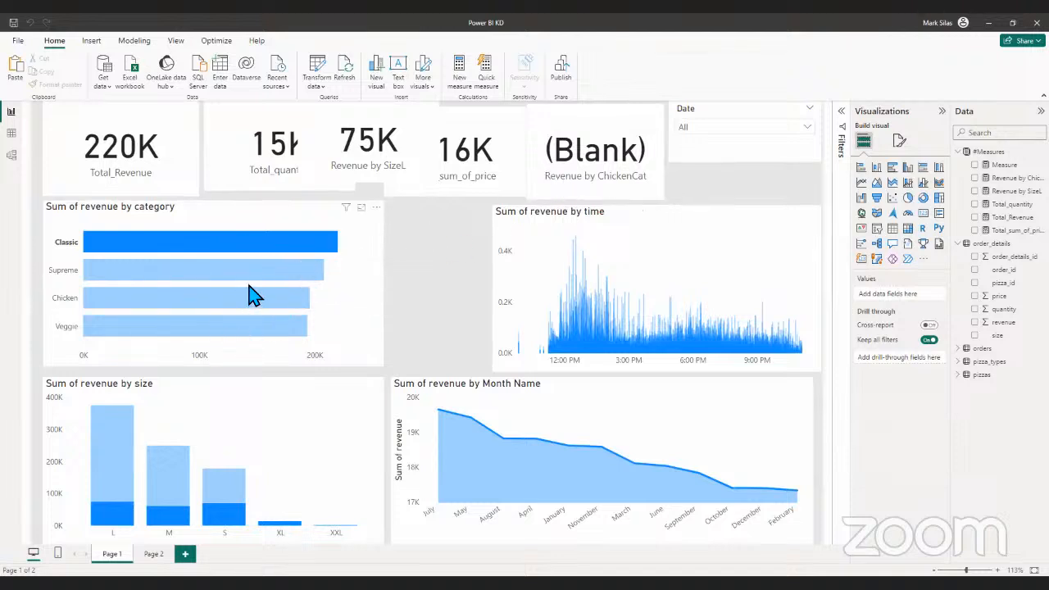
left_click(599, 179)
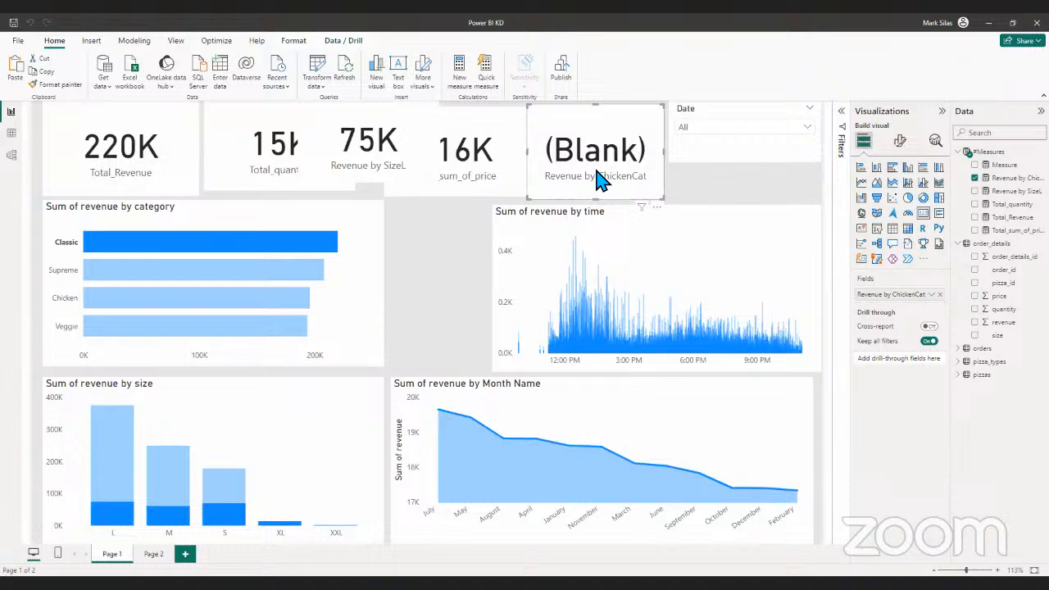
- Cross-filter the report by the Supreme, Chicken, Veggie and Classic bars in turn to compare the cards, then deselect the category chart
left_click(222, 274)
left_click(187, 305)
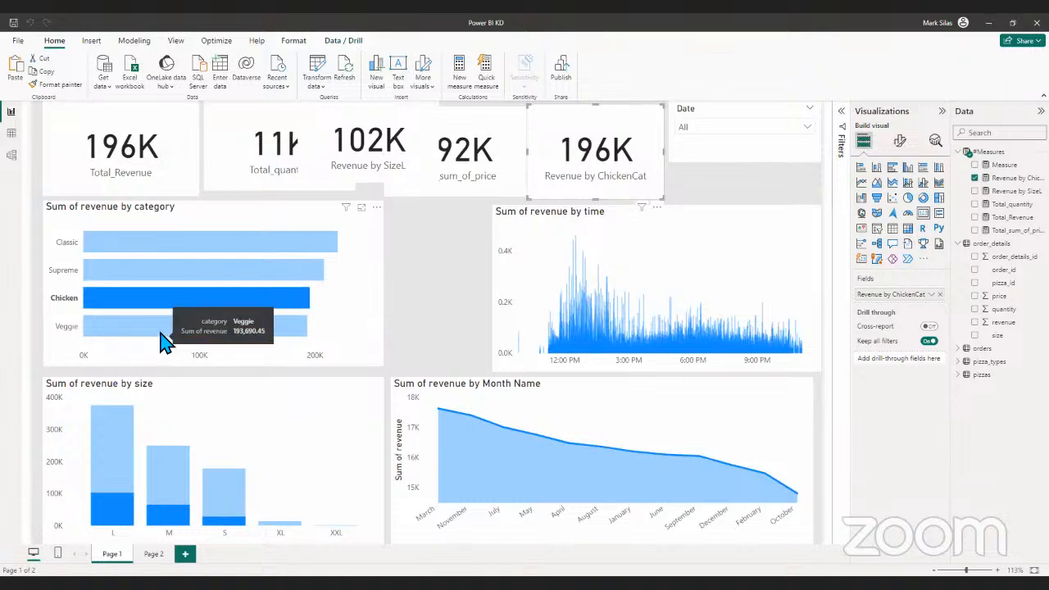
left_click(172, 335)
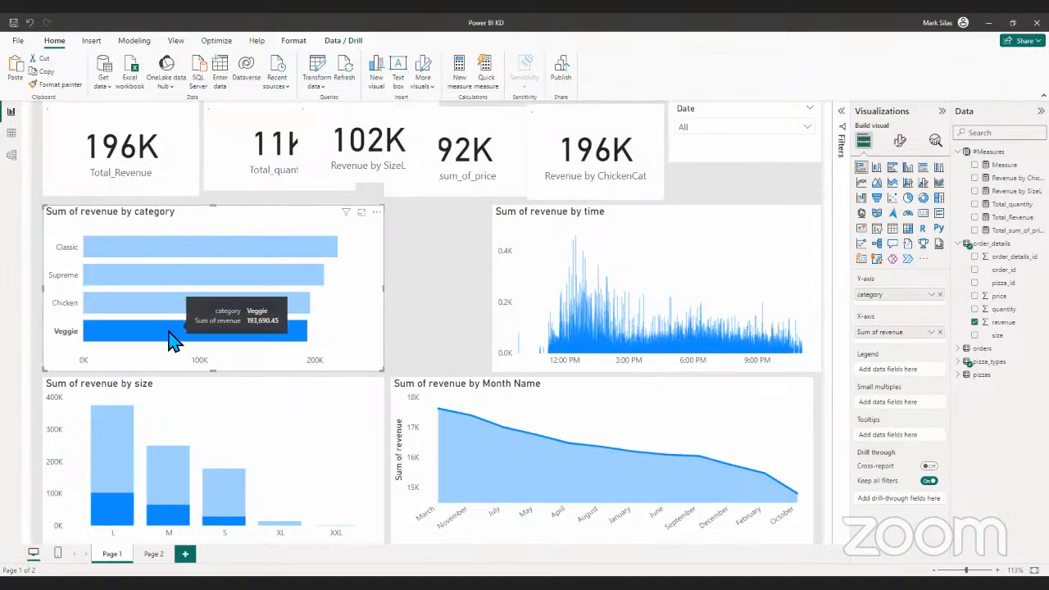
left_click(149, 285)
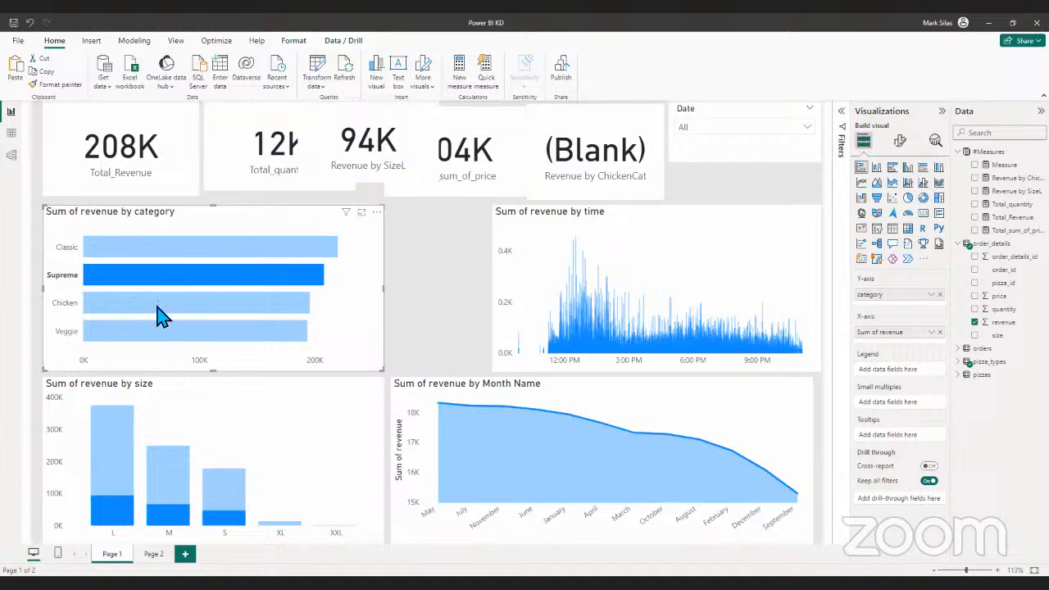
left_click(182, 251)
left_click(402, 277)
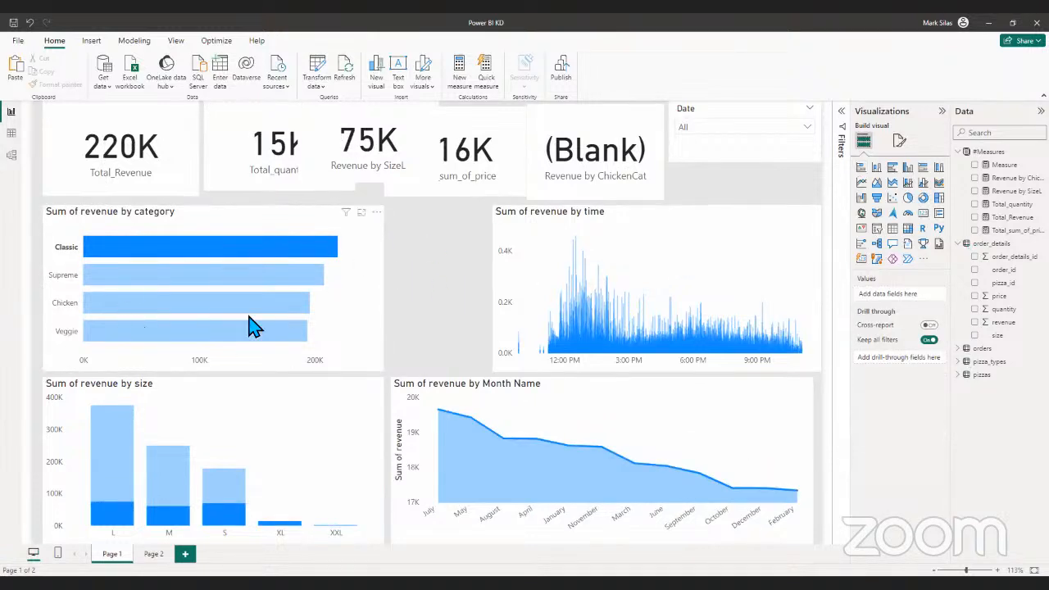
- Add a Q&A visual below the Date slicer and clear the Classic cross-filter from the category chart
double_click(732, 196)
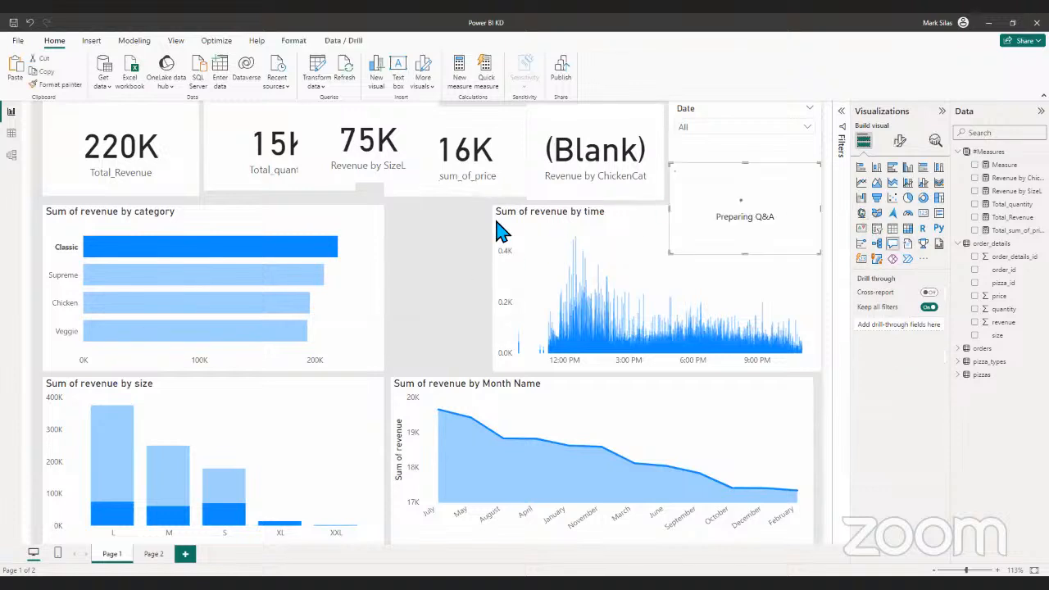
left_click(361, 258)
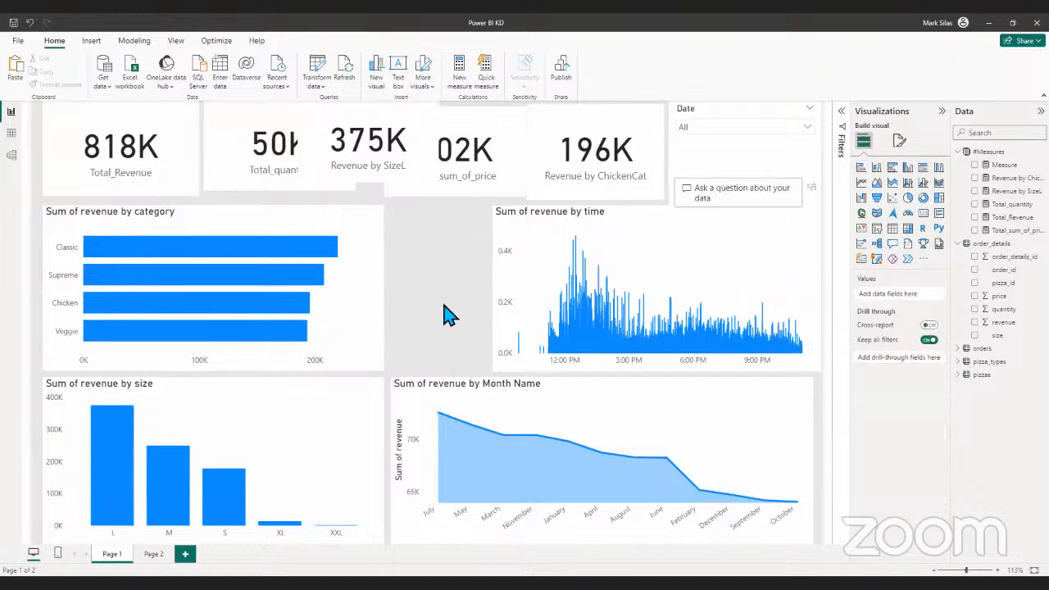
- Change the report page's canvas background colour to a medium grey
left_click(900, 140)
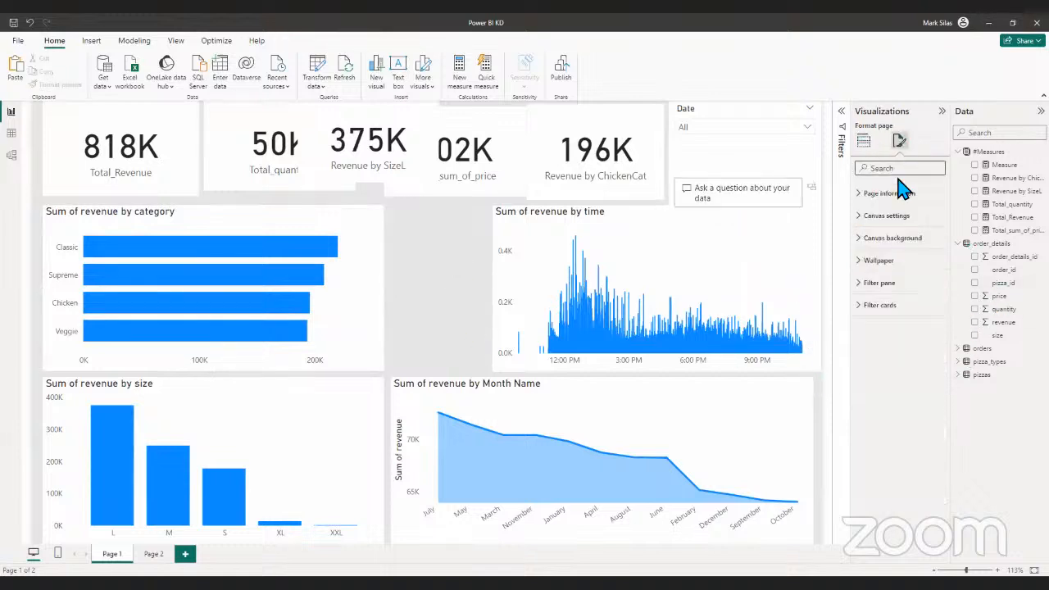
left_click(891, 238)
left_click(879, 276)
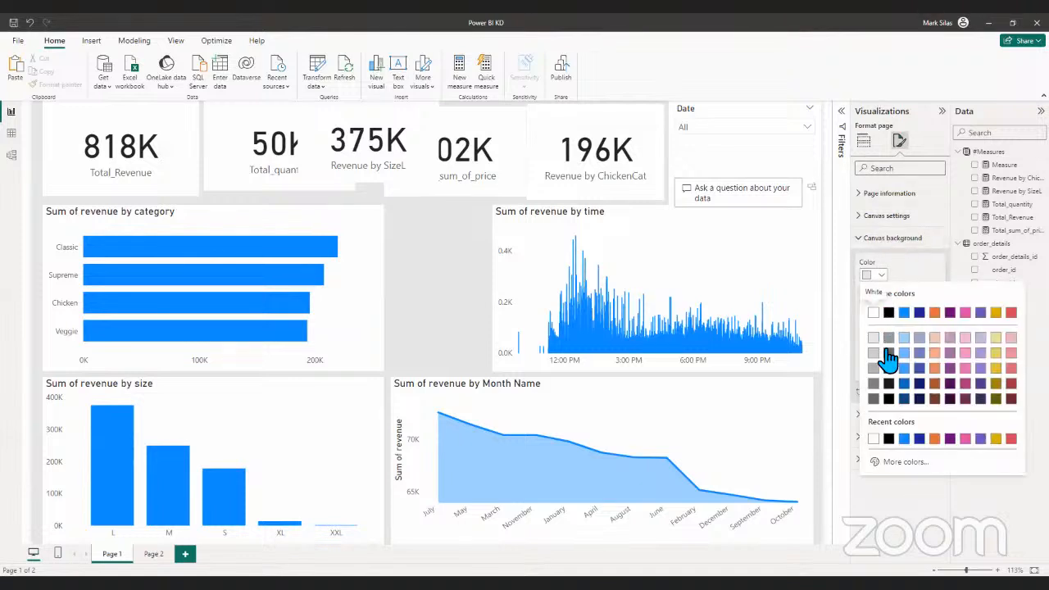
left_click(890, 338)
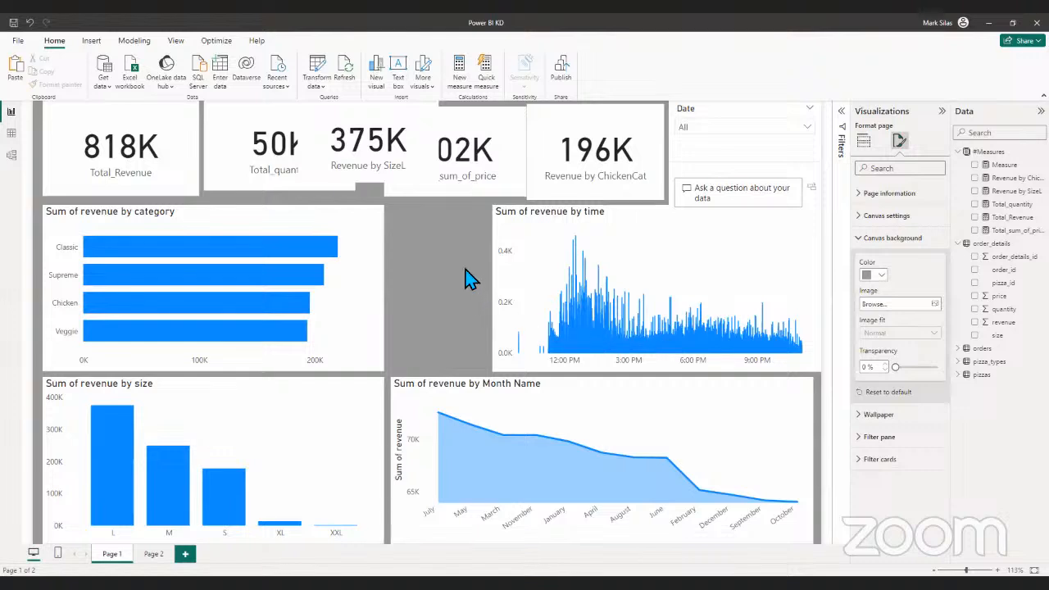
- Turn on data labels for the Sum of revenue by category bar chart
left_click(742, 156)
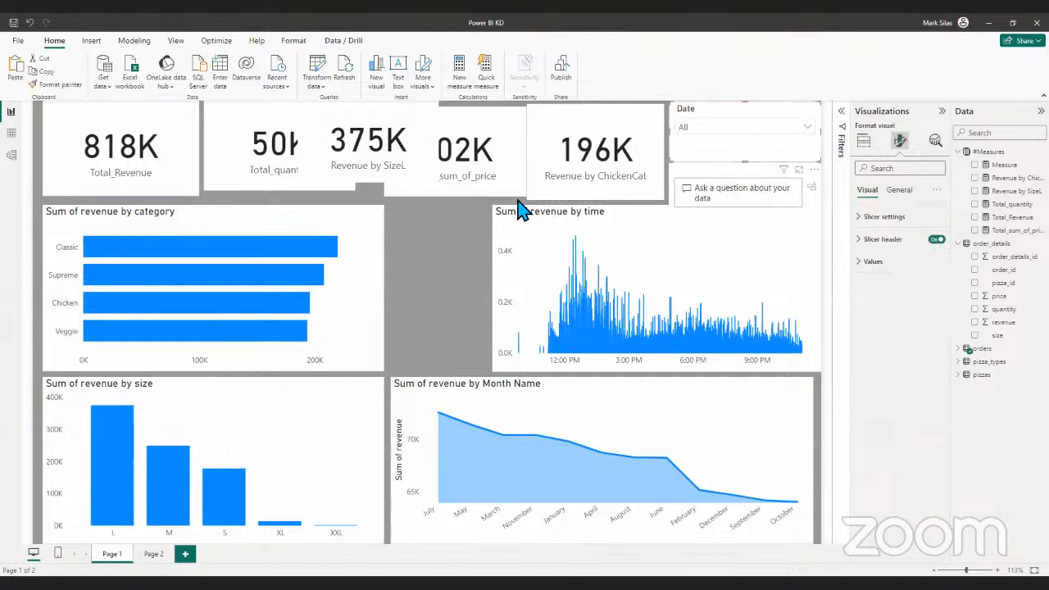
left_click(372, 267)
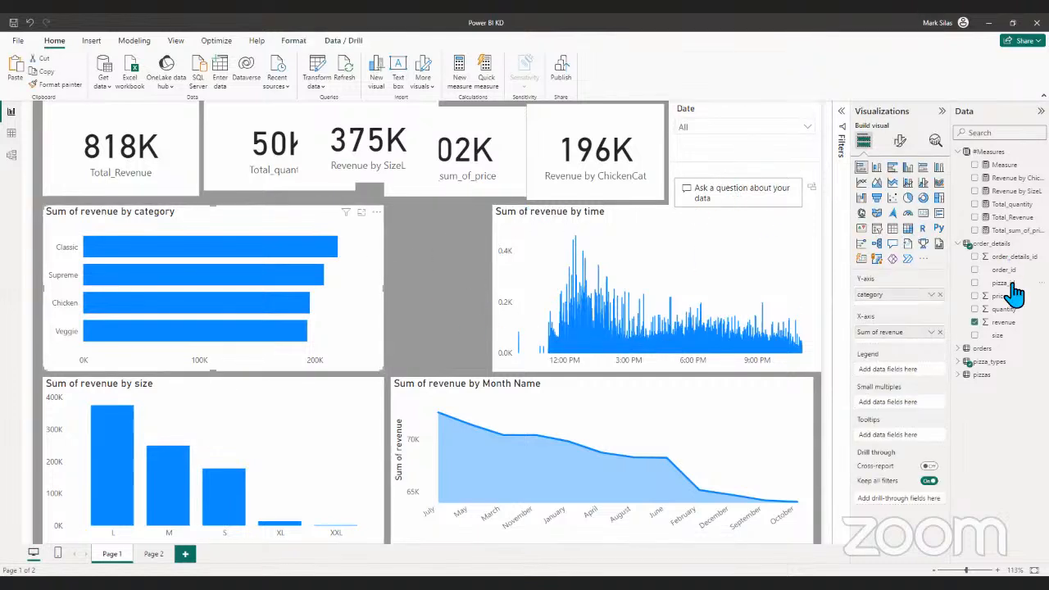
left_click(900, 141)
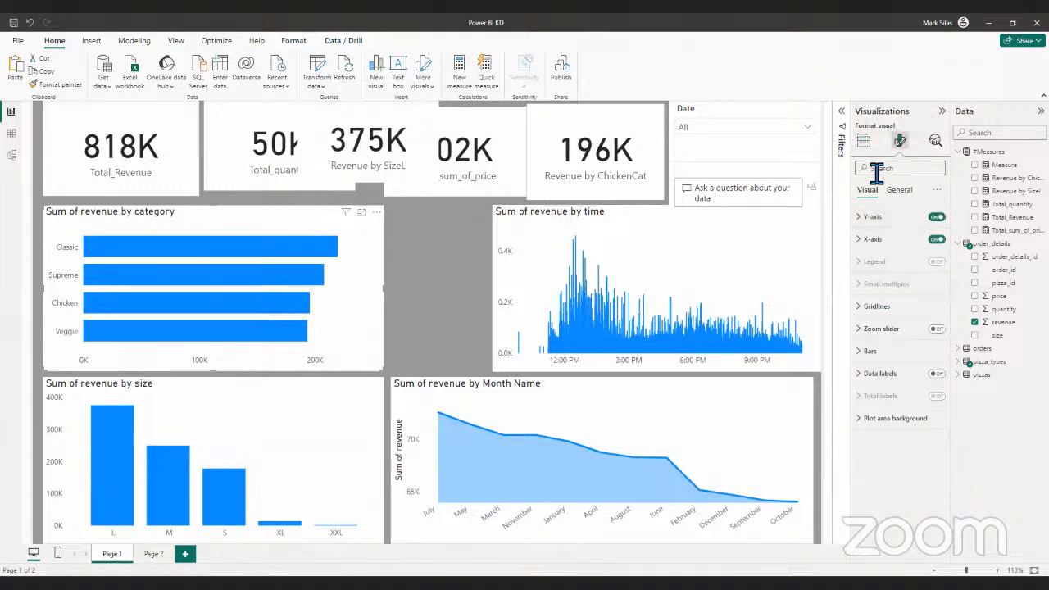
left_click(864, 141)
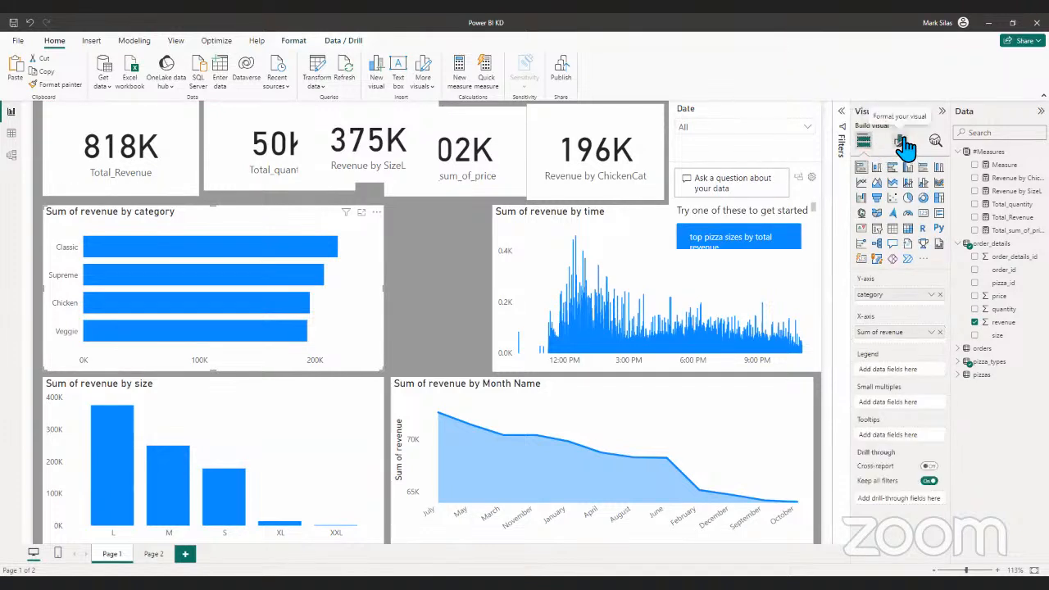
left_click(902, 144)
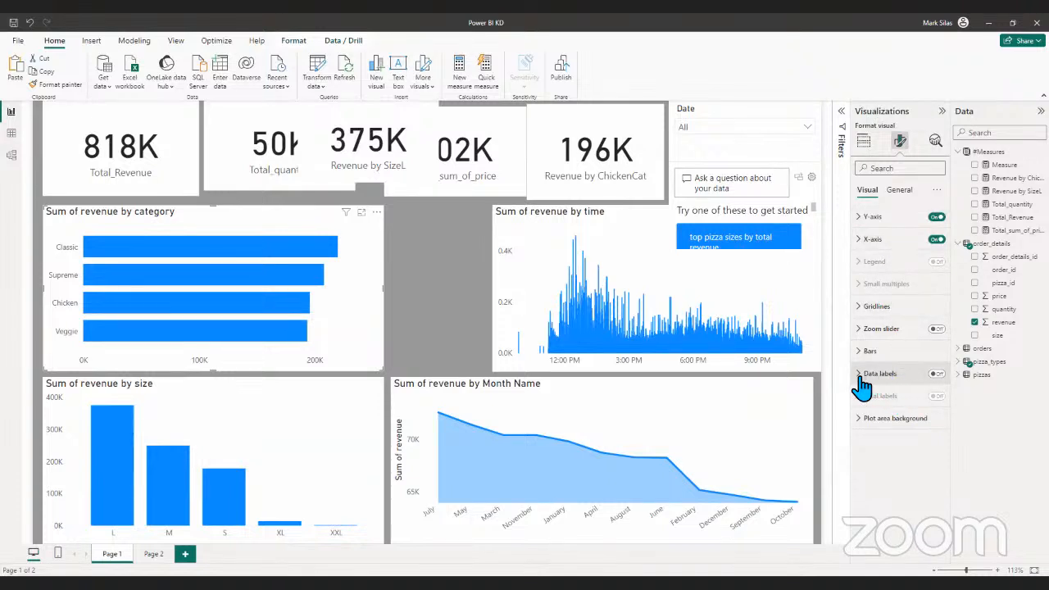
left_click(869, 423)
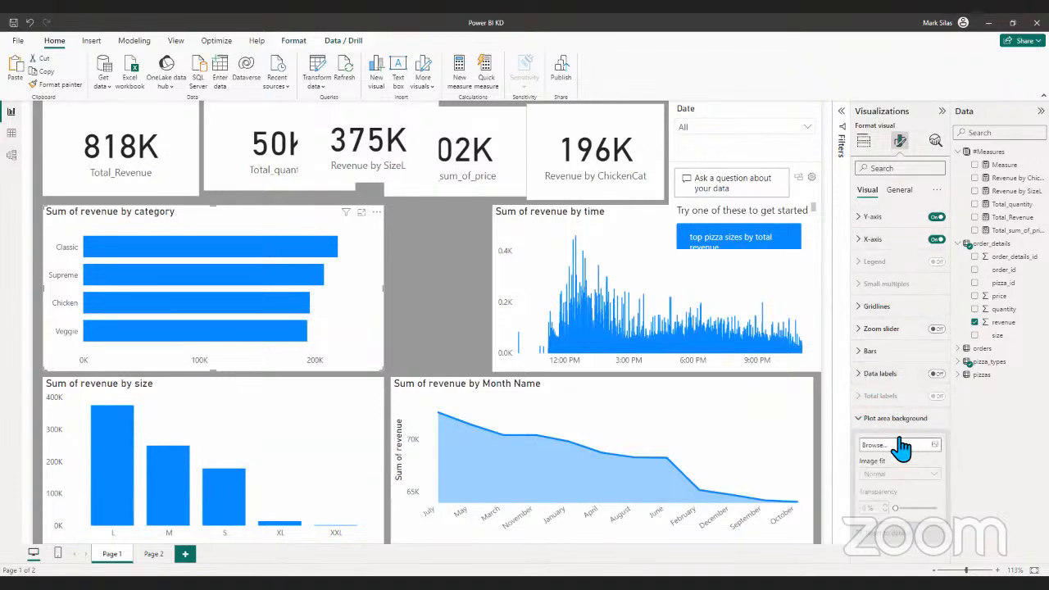
left_click(871, 417)
left_click(861, 378)
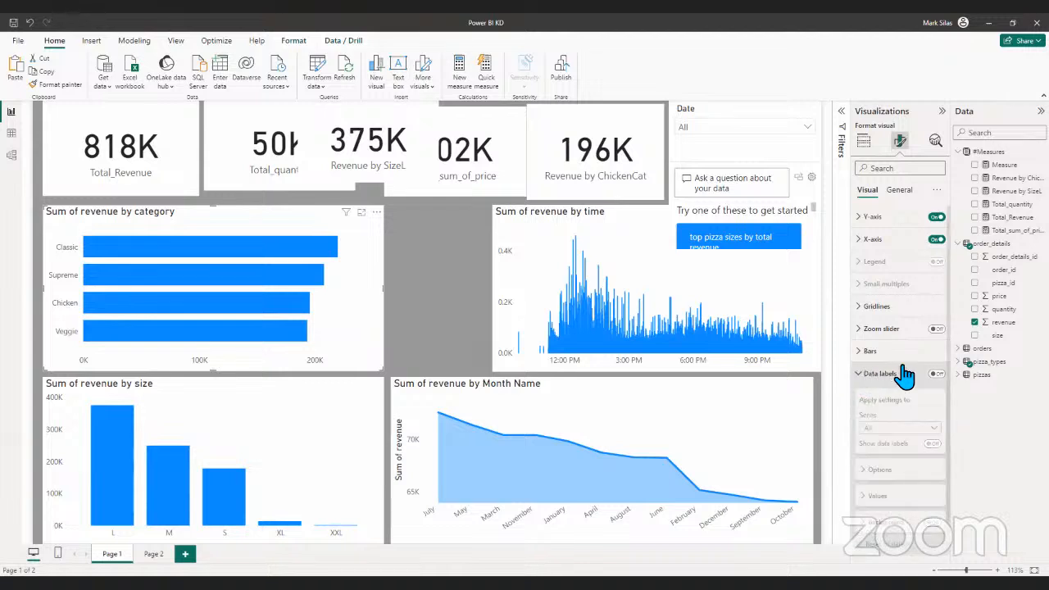
left_click(936, 375)
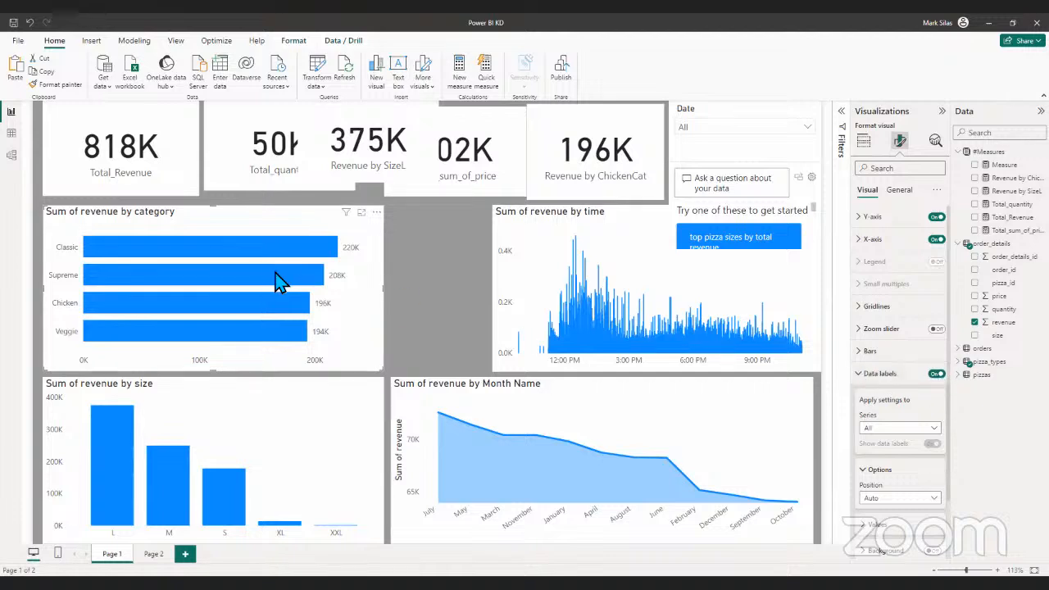
mouse_move(283, 285)
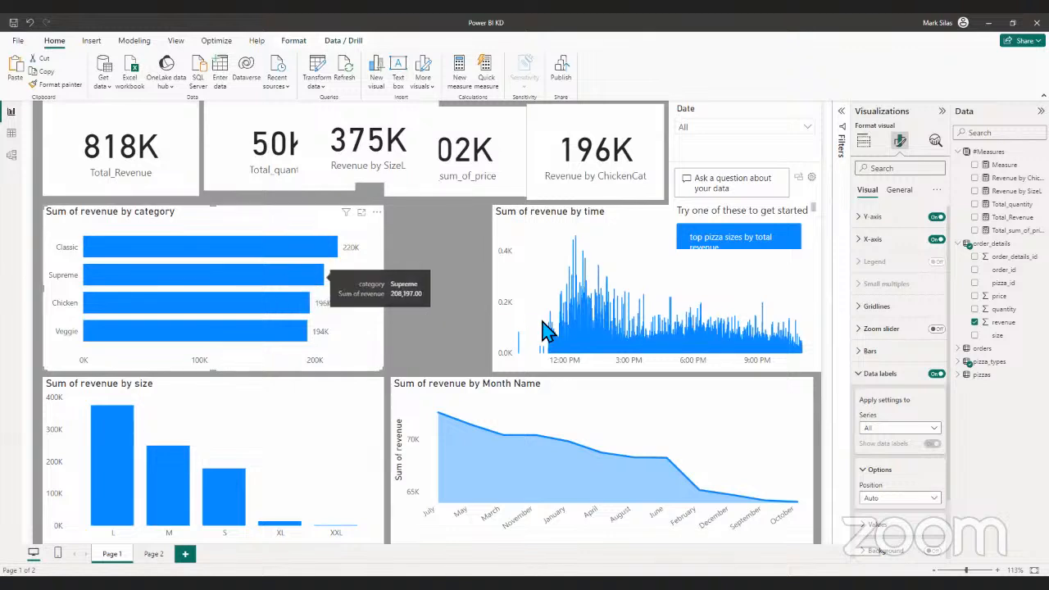
- Change the bar colour of the Sum of revenue by category chart to a dark charcoal theme colour
left_click(860, 380)
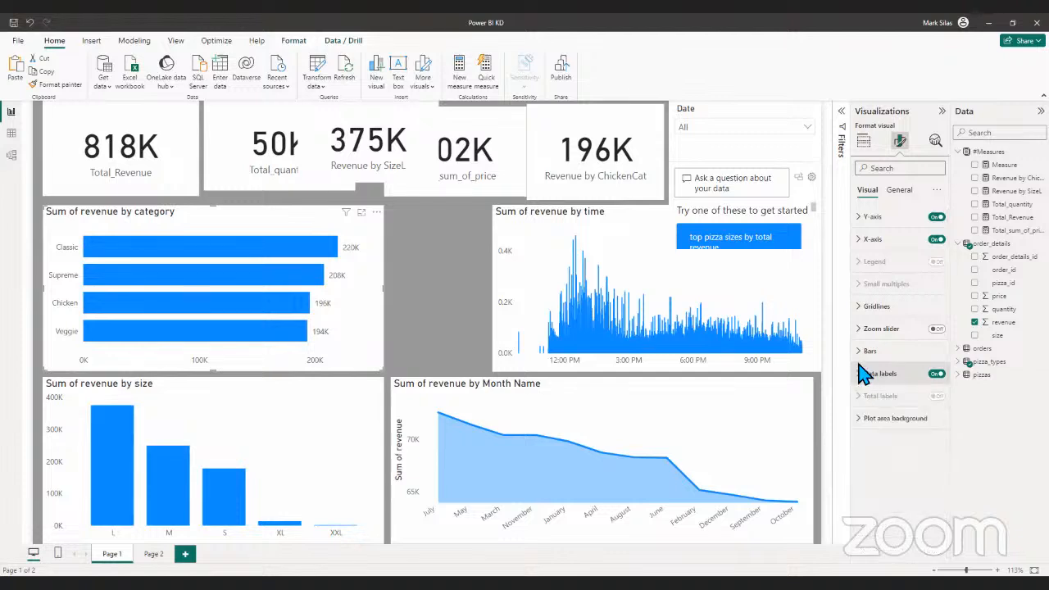
left_click(871, 351)
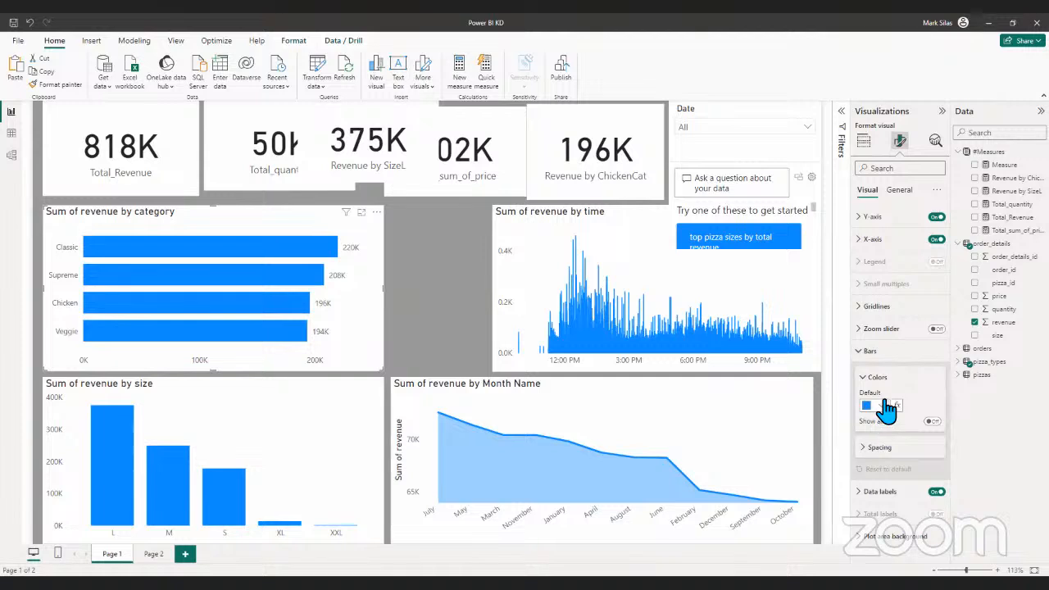
left_click(883, 405)
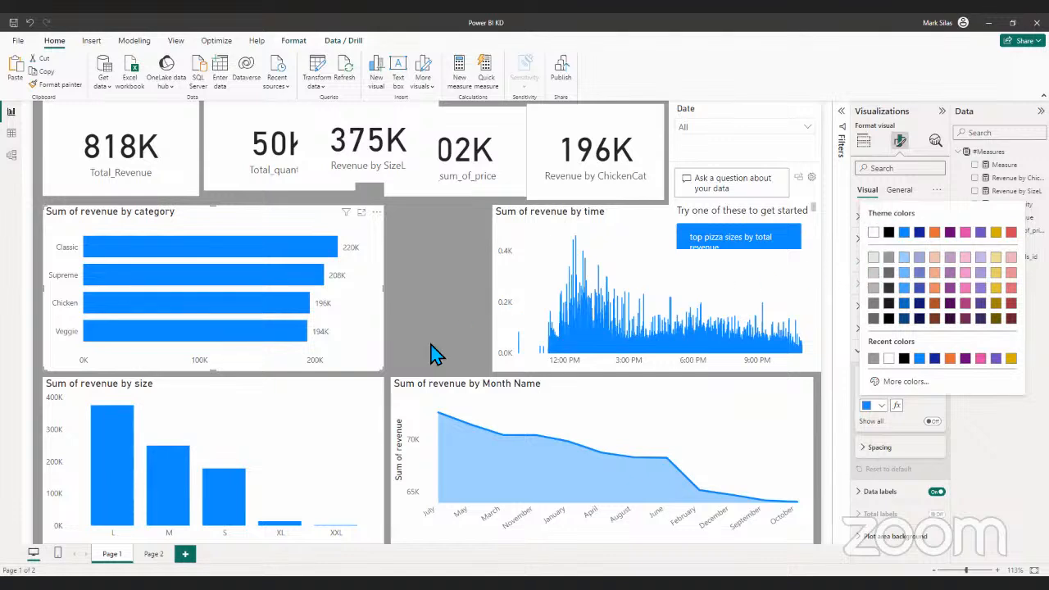
left_click(374, 321)
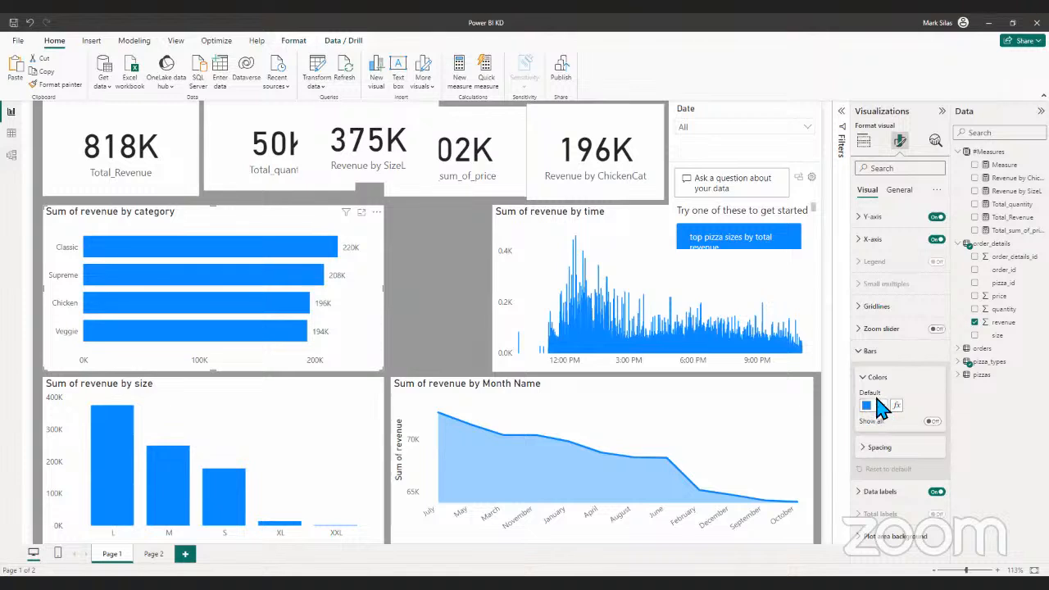
left_click(876, 404)
left_click(890, 315)
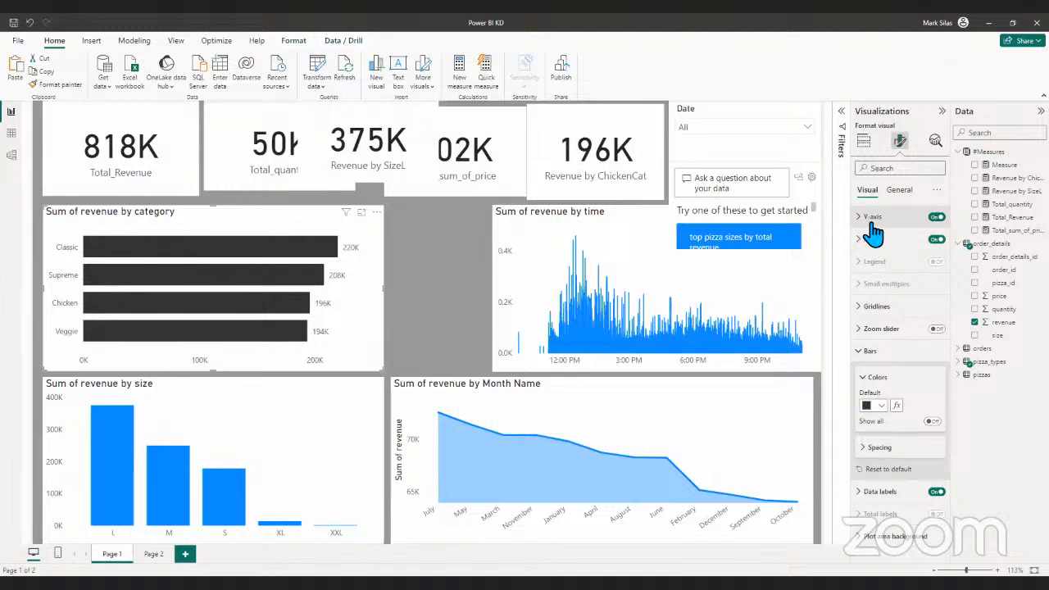
left_click(867, 352)
left_click(866, 352)
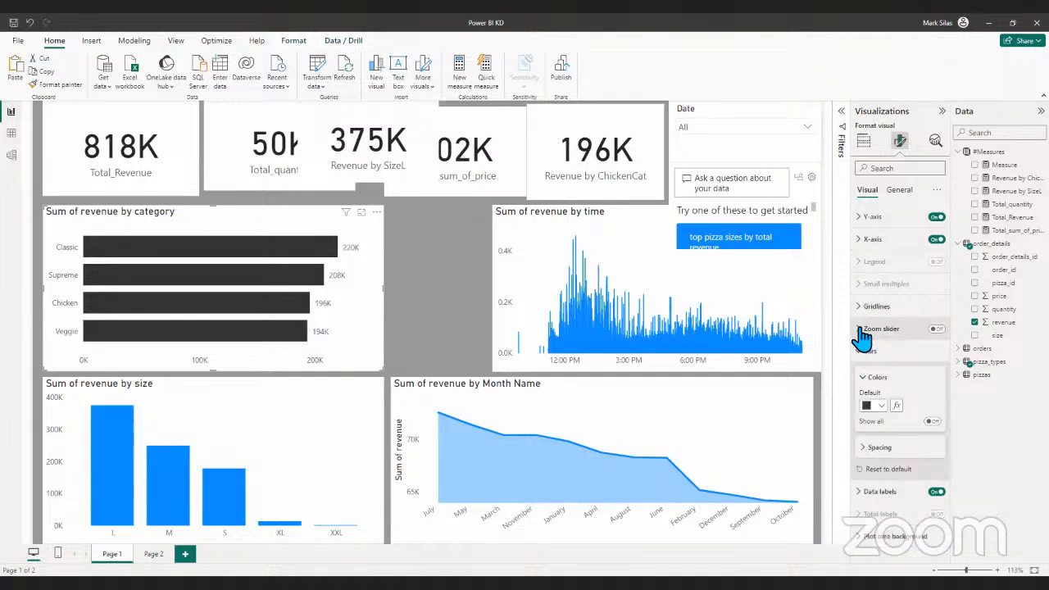
- Try the zoom slider on the Sum of revenue by category chart and switch it off again
left_click(861, 328)
left_click(936, 328)
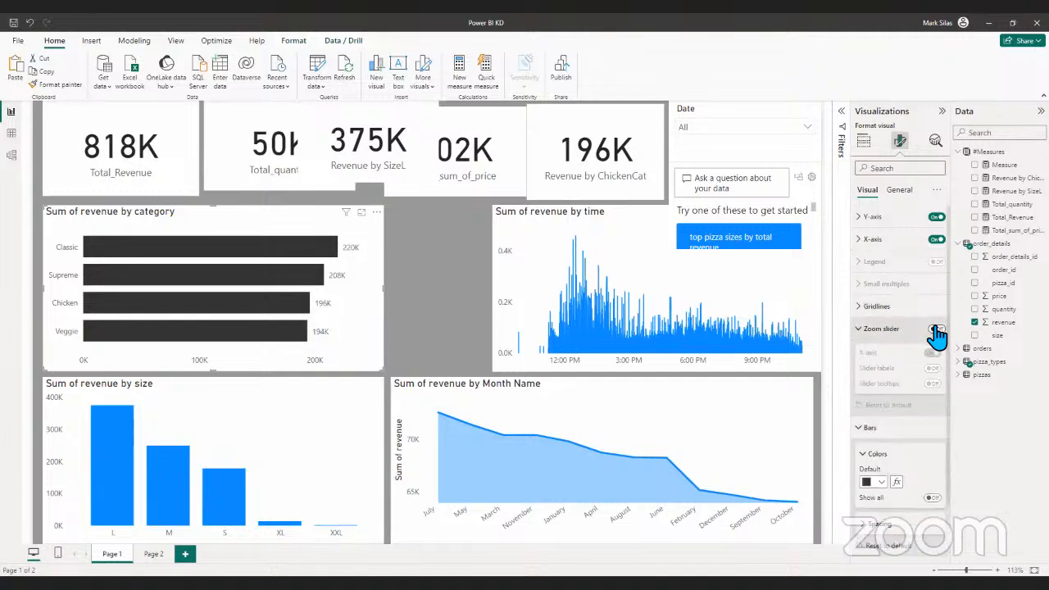
left_click(936, 329)
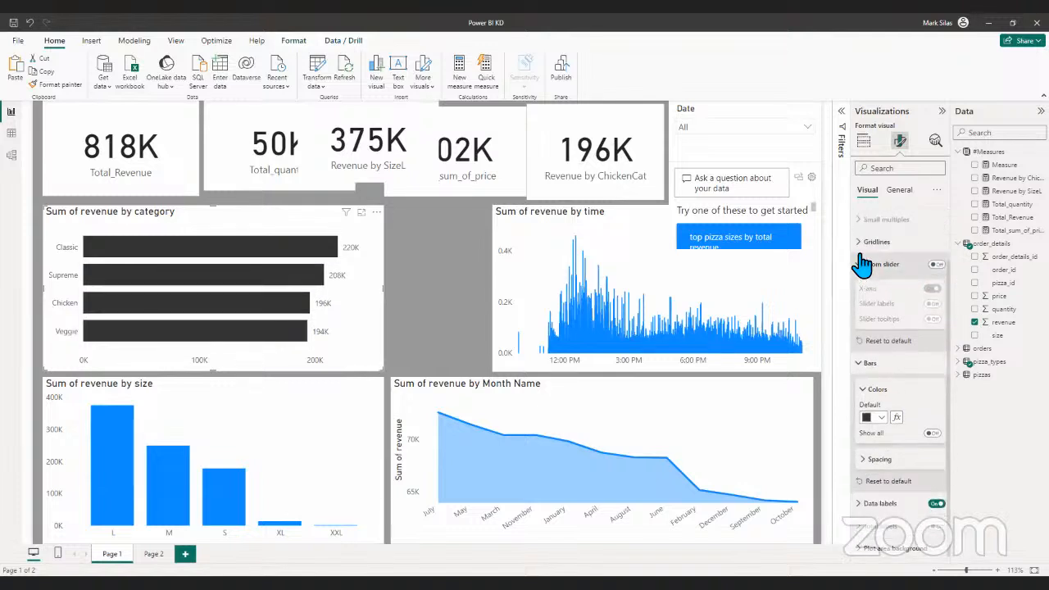
- Turn off the background of the Sum of revenue by category chart and deselect it
left_click(902, 191)
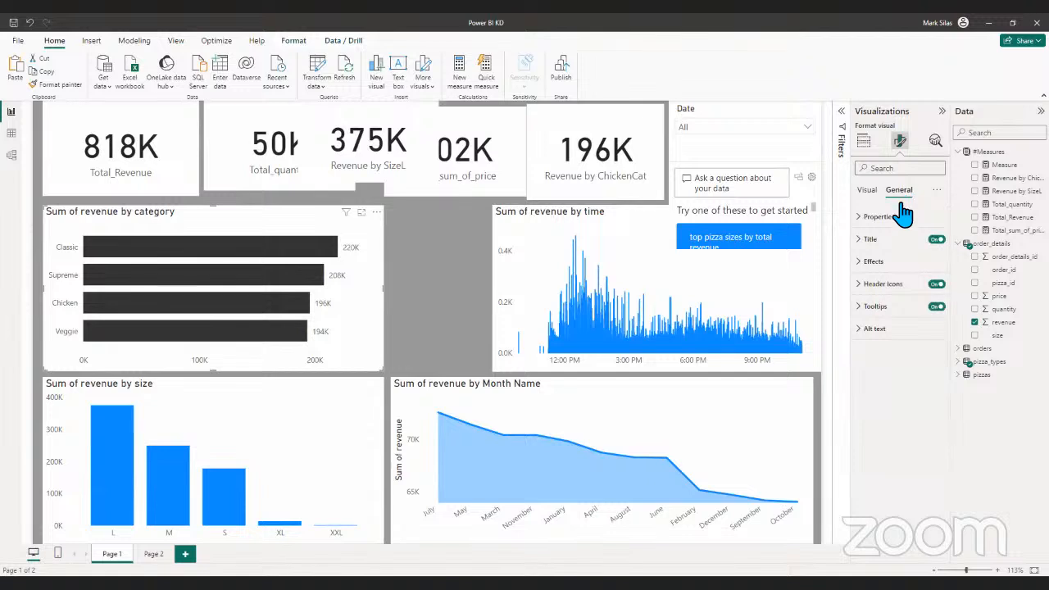
left_click(862, 263)
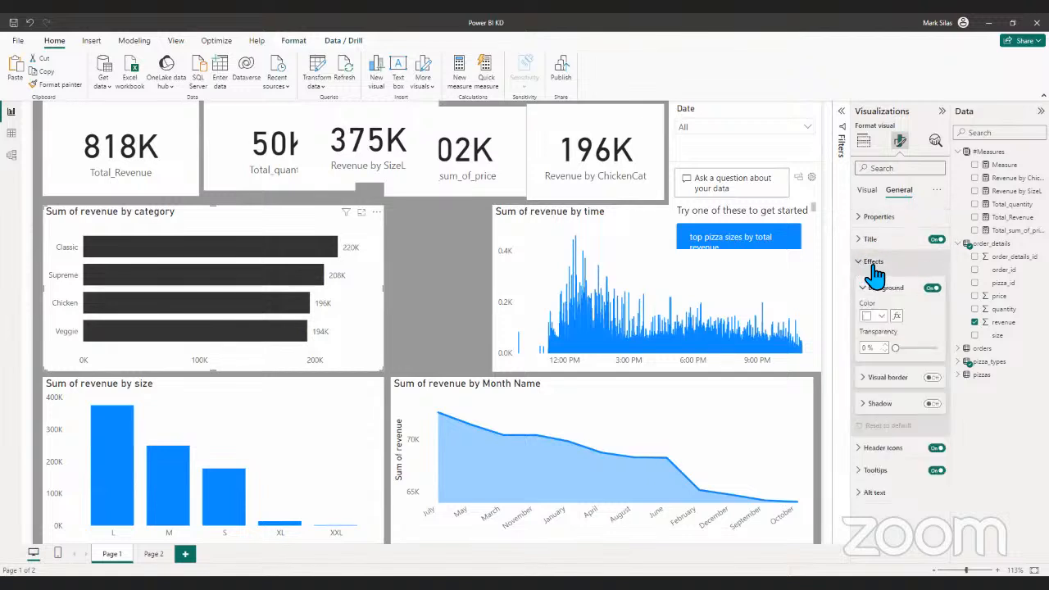
left_click(939, 289)
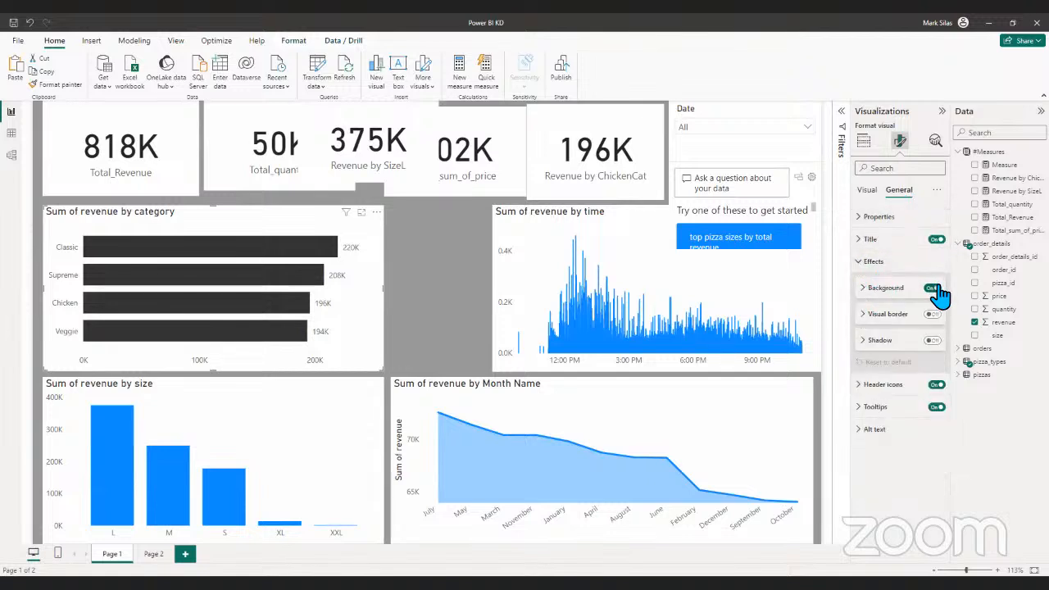
left_click(935, 289)
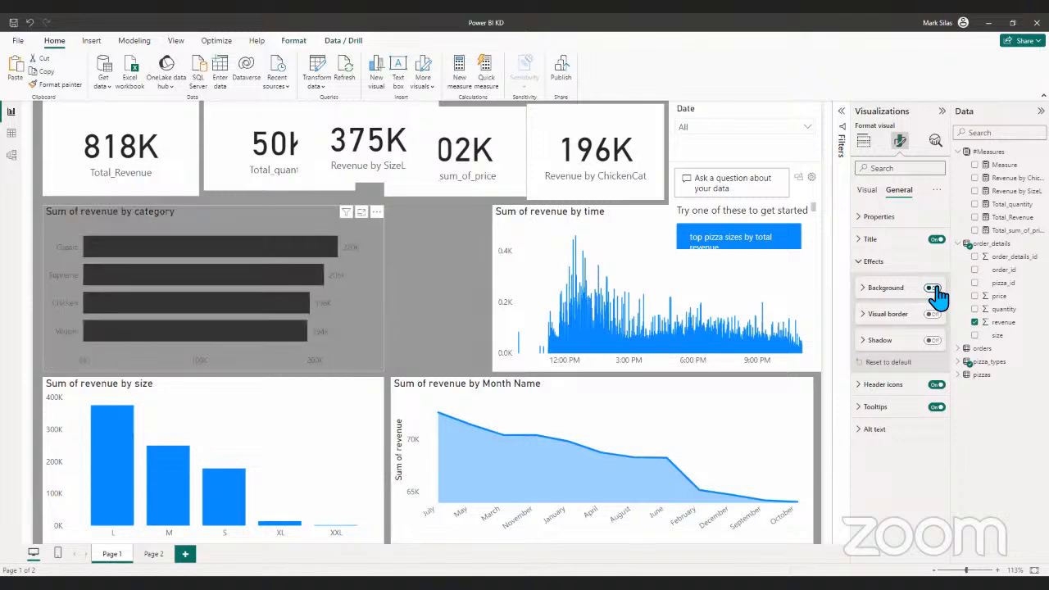
left_click(459, 329)
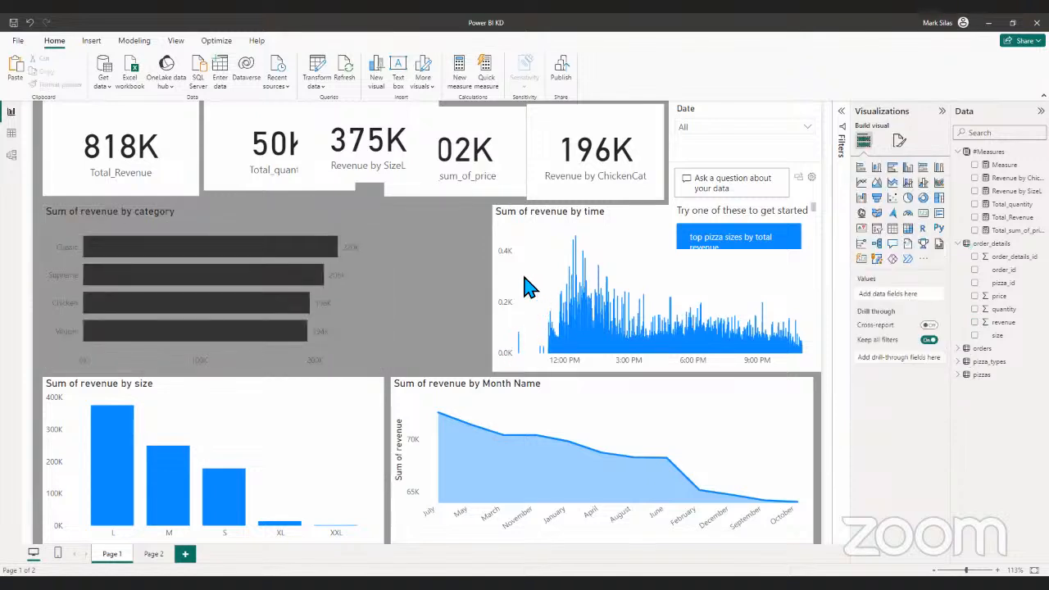
- Clear the Classic cross-filter and copy the category chart's formatting to the Sum of revenue by time chart with Format painter
left_click(335, 246)
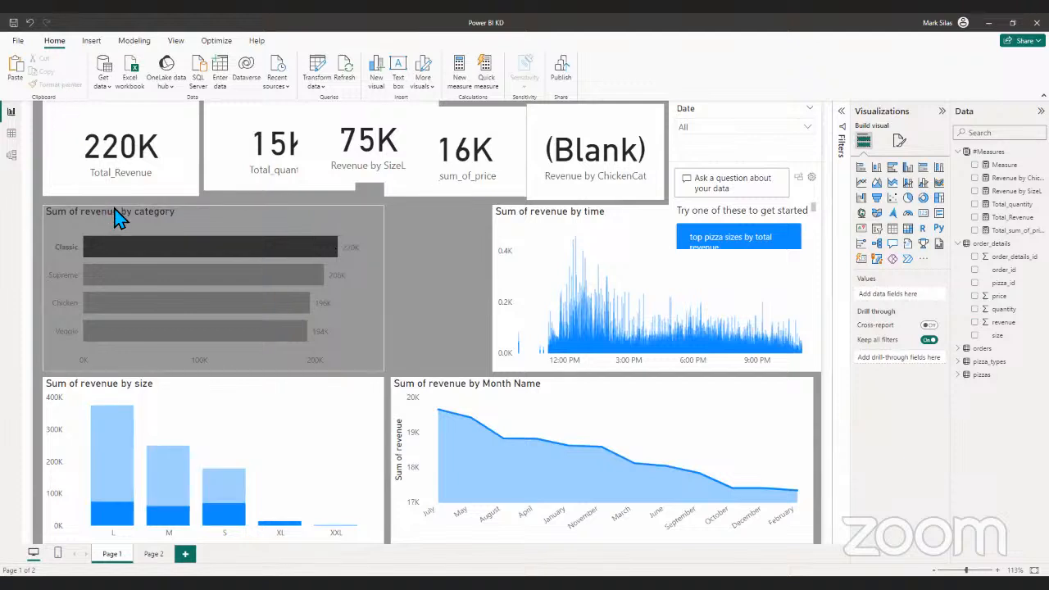
left_click(140, 245)
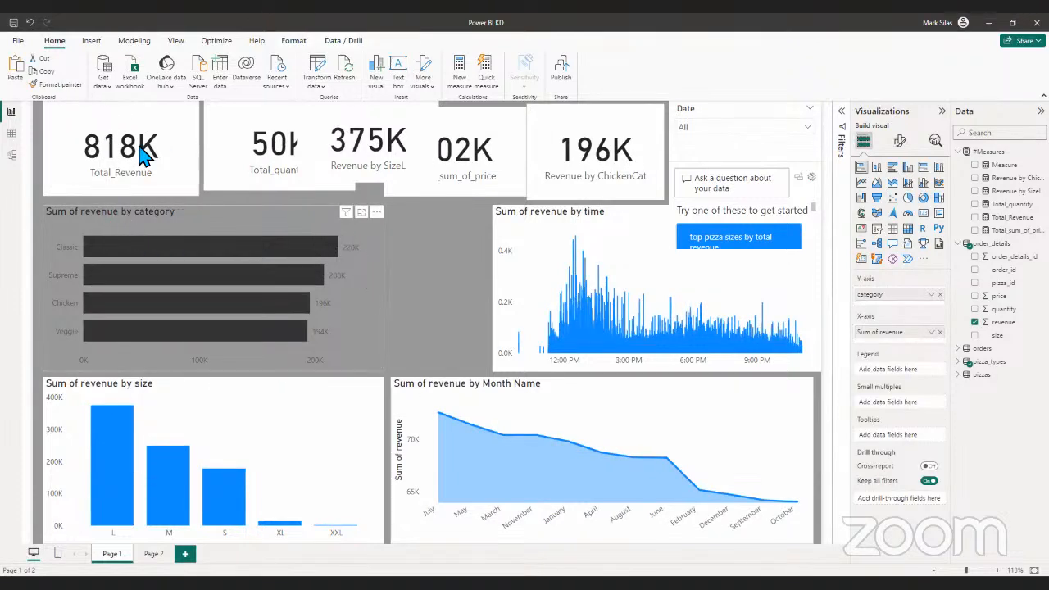
left_click(55, 85)
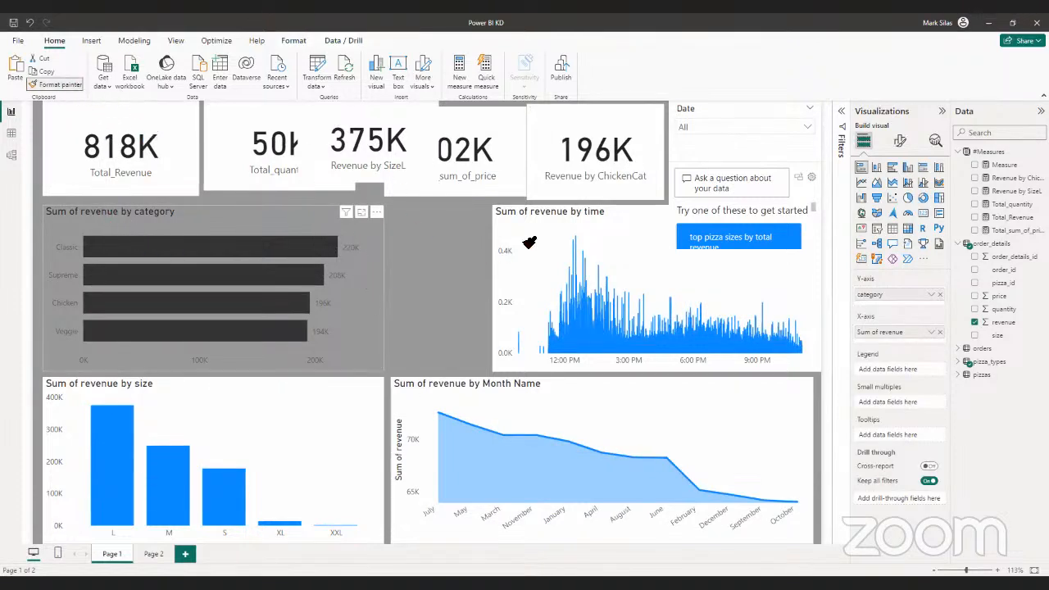
left_click(545, 256)
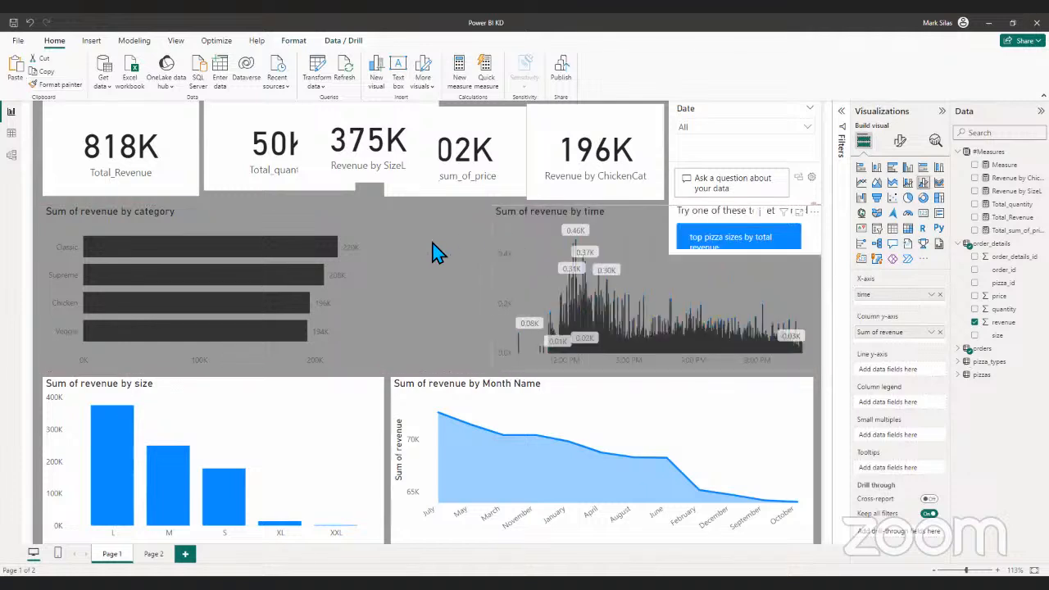
- Remove the Q&A visual below the Date slicer
left_click(407, 271)
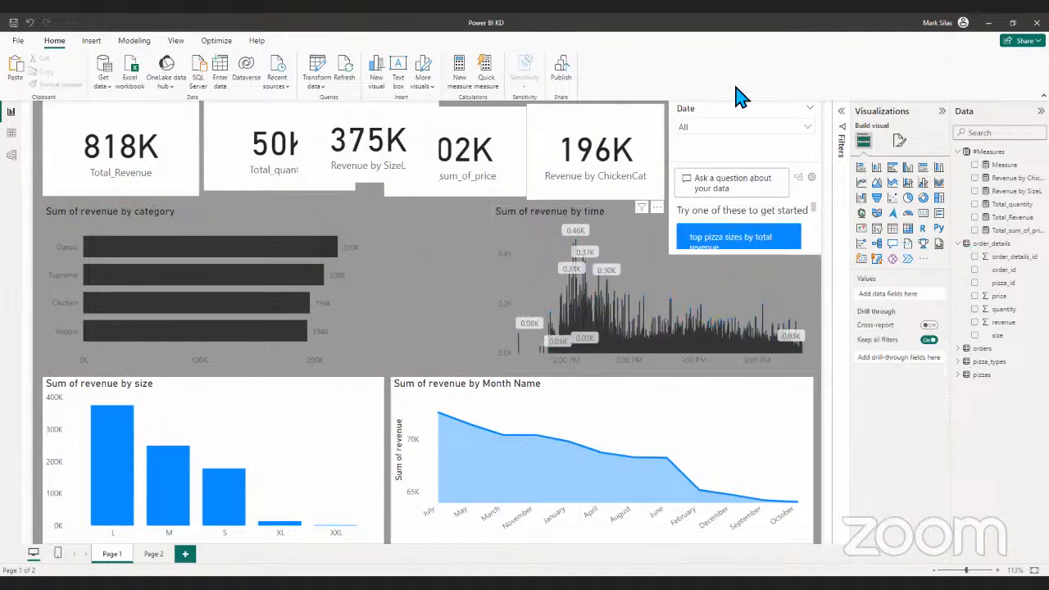
left_click(823, 174)
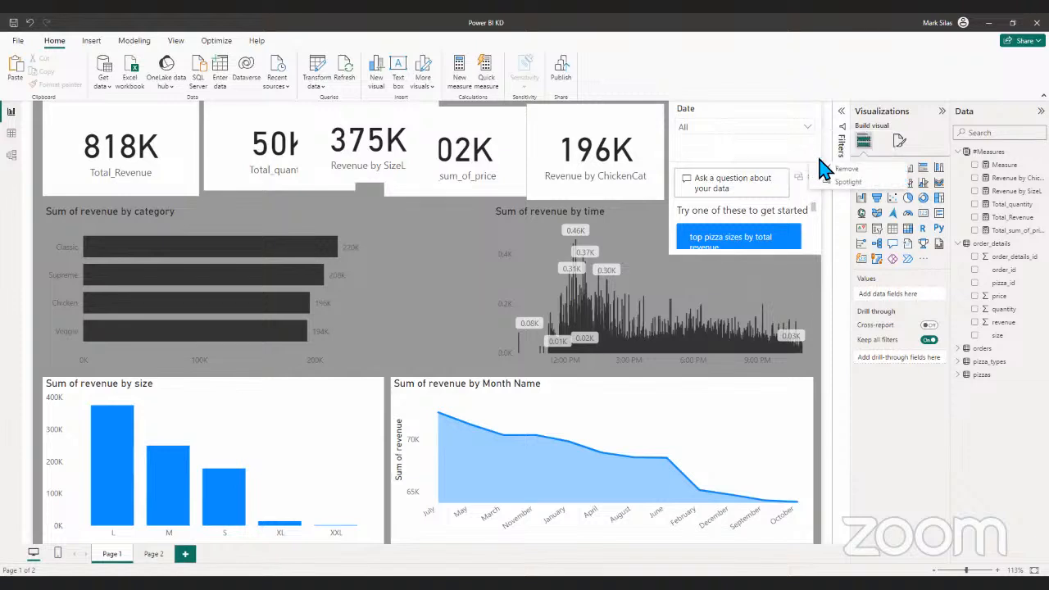
left_click(830, 169)
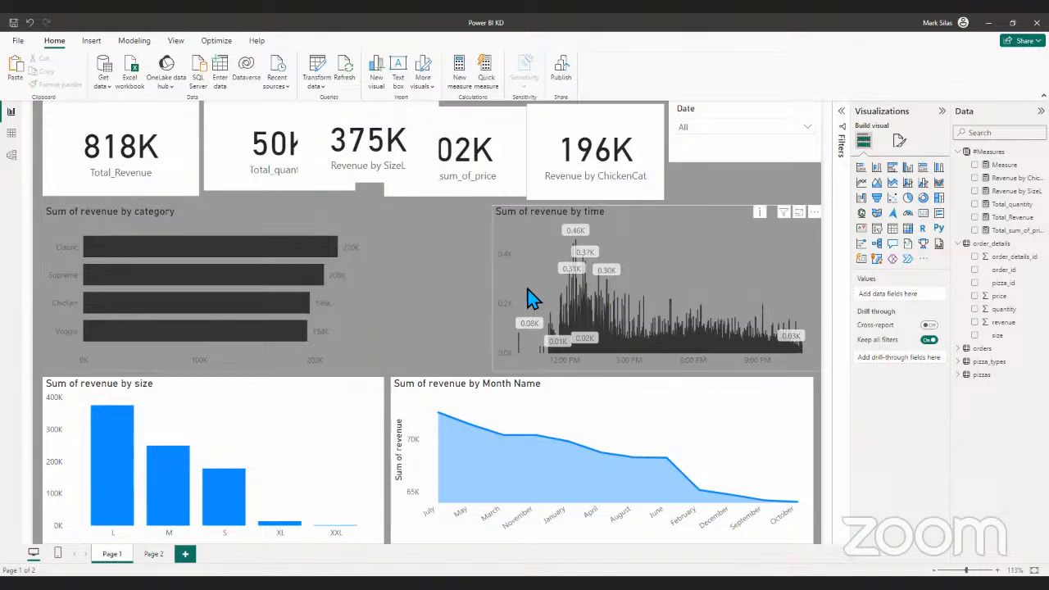
- Use Format painter to carry the category chart's formatting over to the Sum of revenue by Month Name and Sum of revenue by size charts
left_click(367, 320)
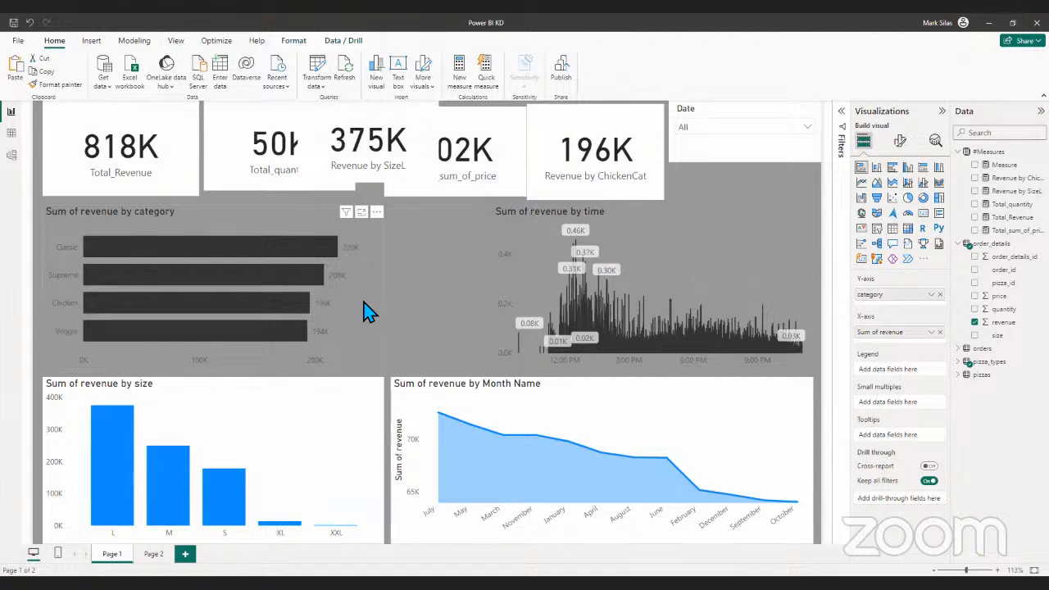
left_click(51, 85)
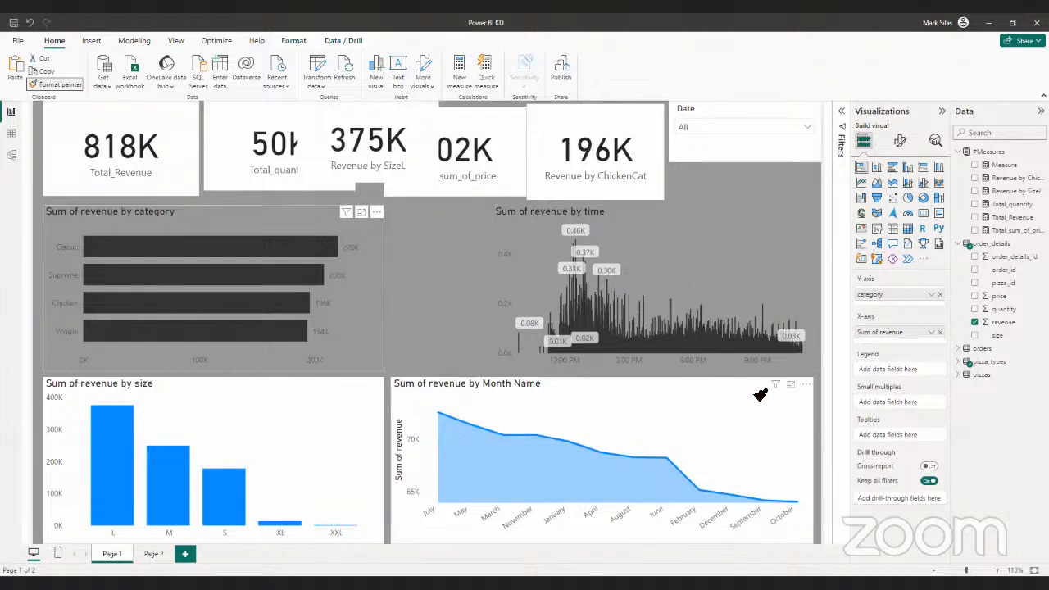
left_click(759, 397)
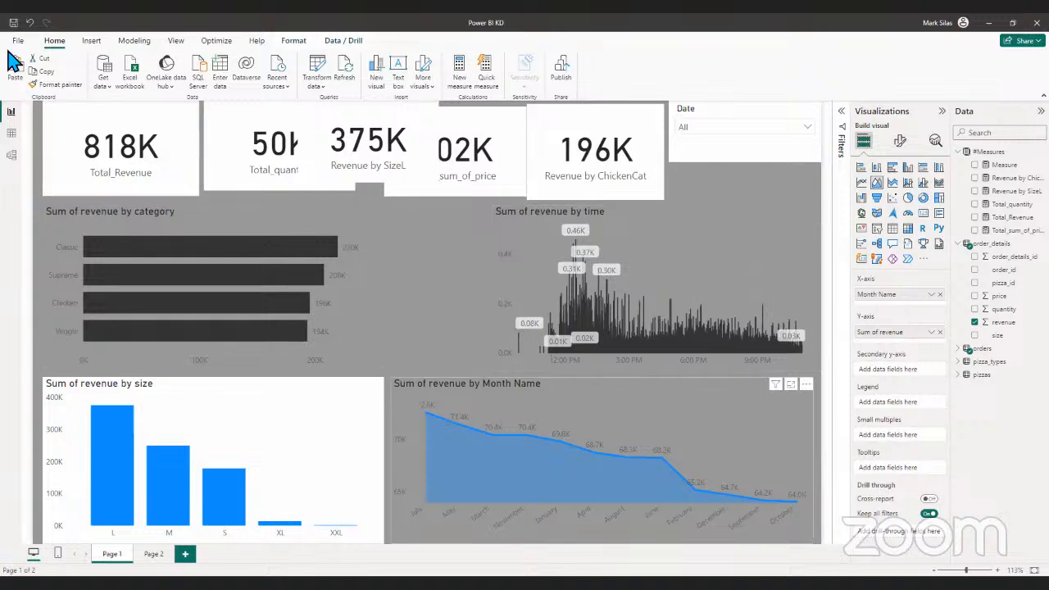
left_click(51, 85)
left_click(353, 398)
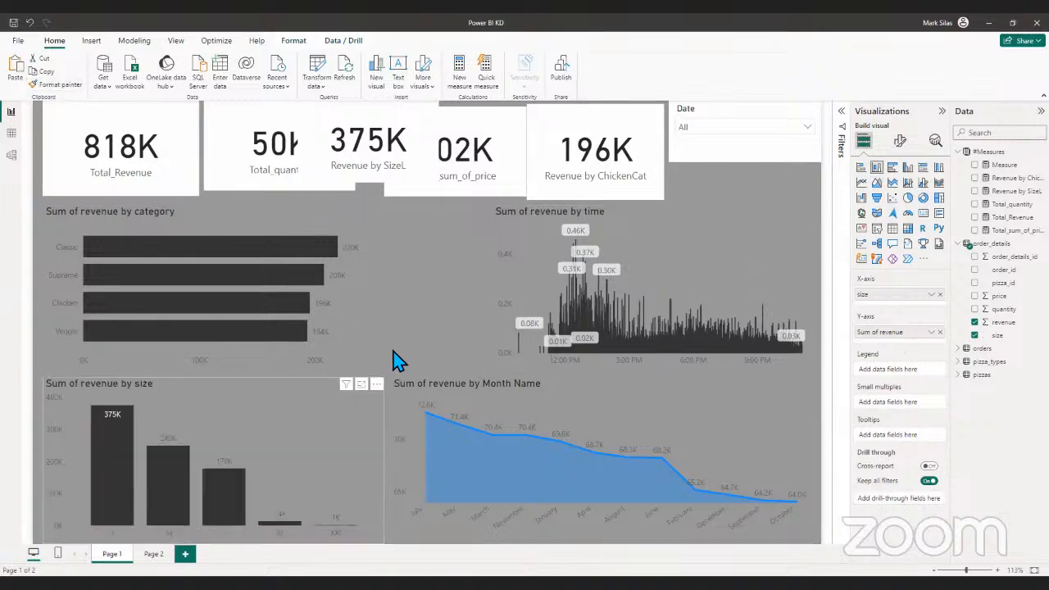
- Apply the size chart's formatting to the Total_Revenue and Total_quantity cards with Format painter
left_click(52, 85)
left_click(174, 114)
left_click(59, 86)
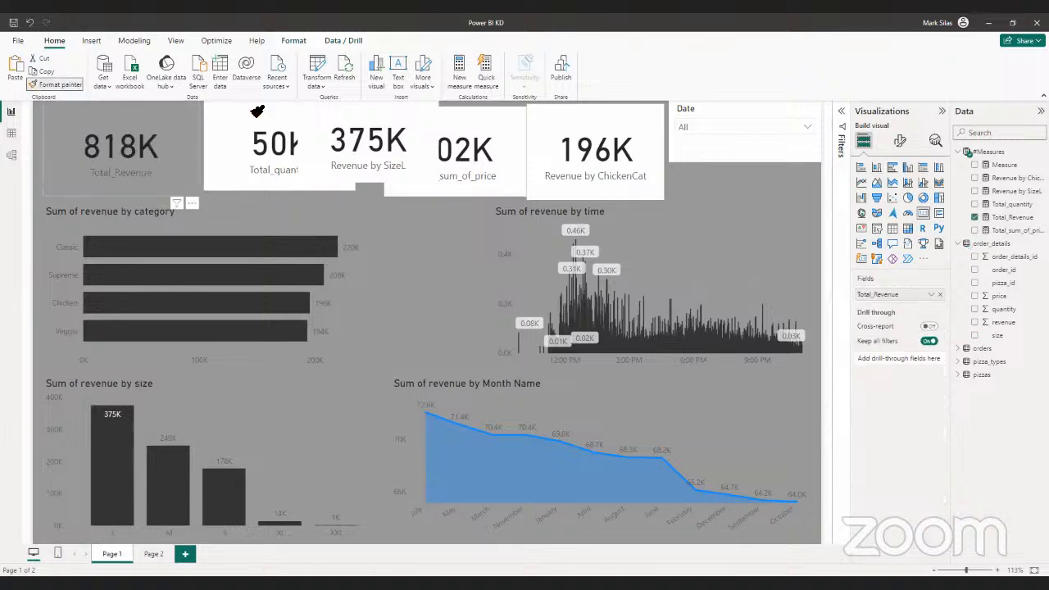
left_click(254, 114)
- Try to apply the copied card formatting to the Revenue by SizeL and Total_sum_of_price cards with Format painter
left_click(65, 84)
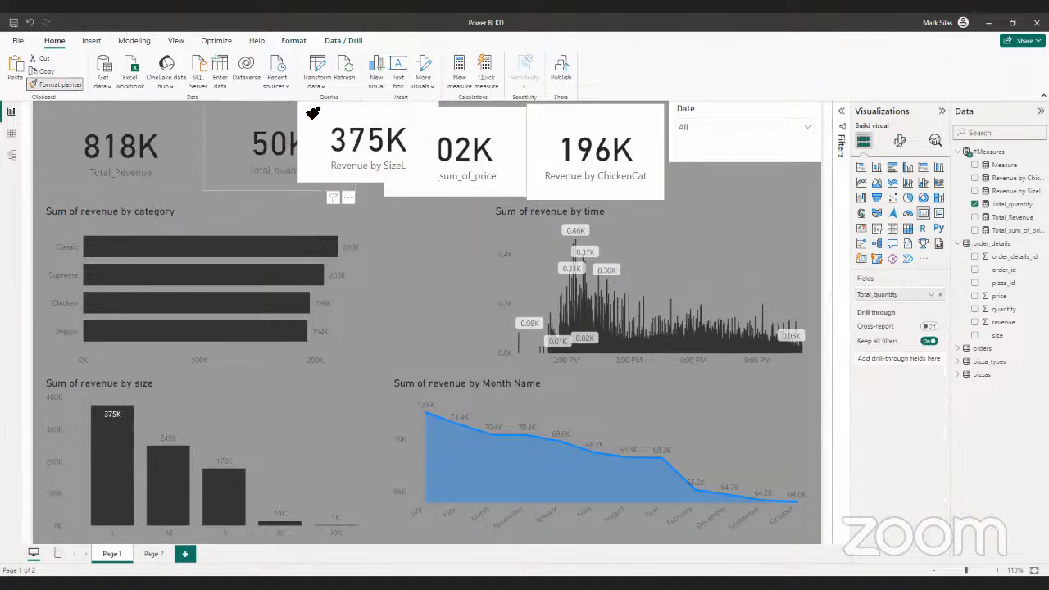
left_click(366, 108)
left_click(54, 85)
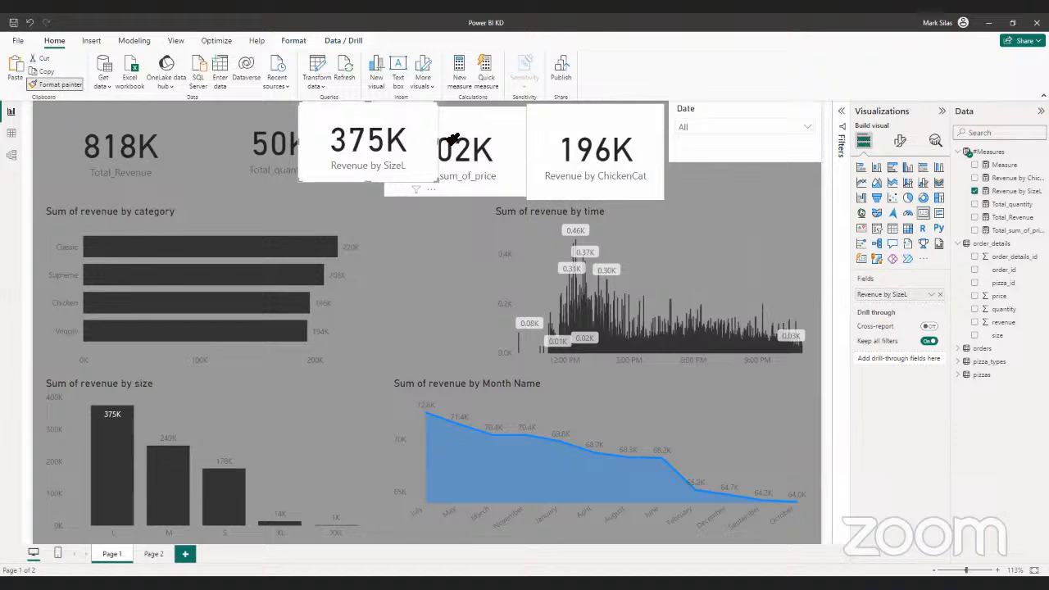
left_click(399, 113)
left_click(71, 85)
left_click(488, 123)
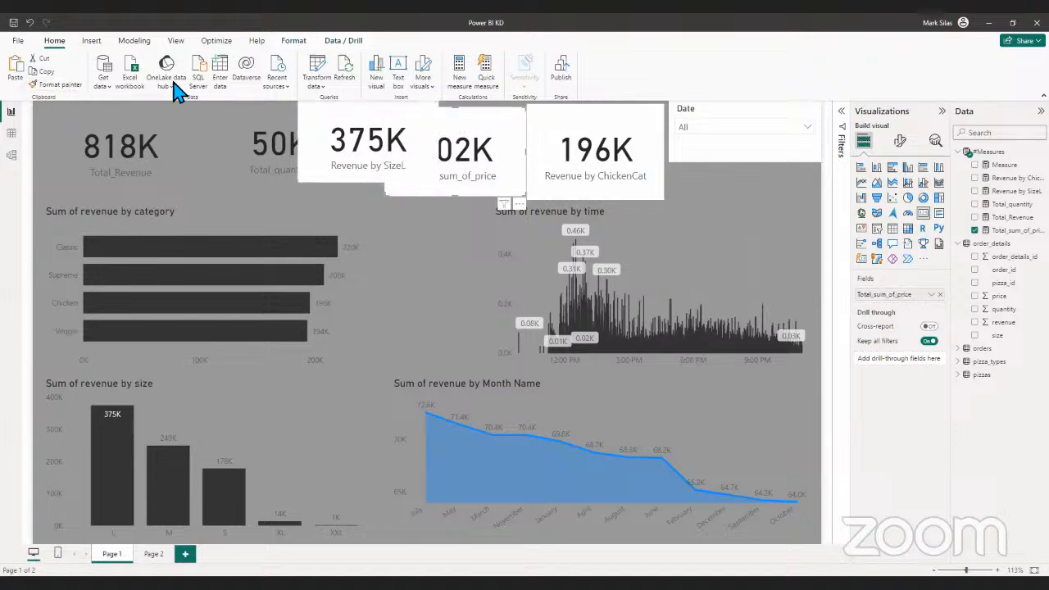
left_click(58, 85)
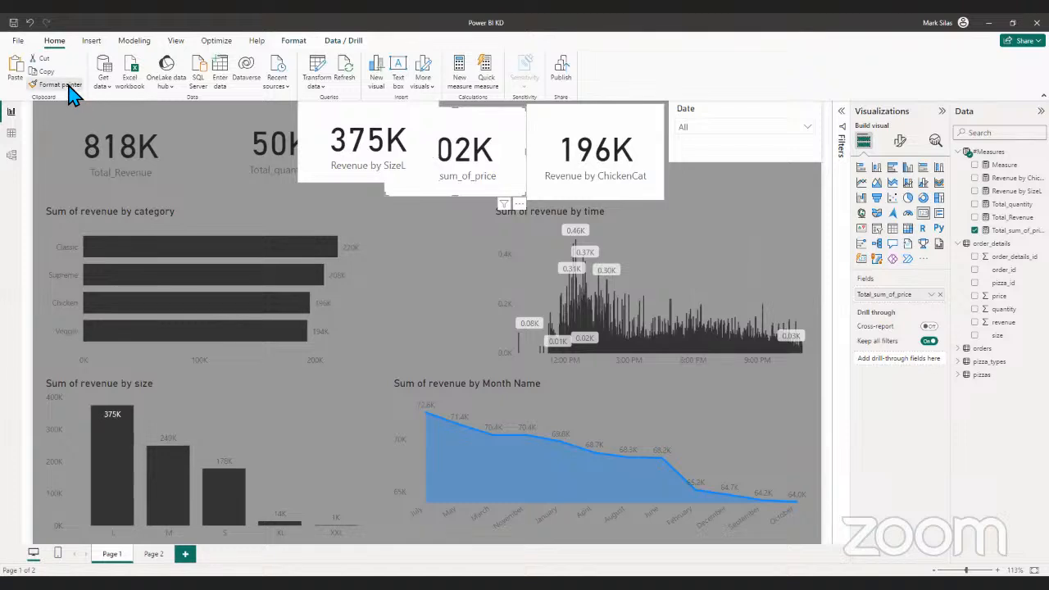
left_click(367, 112)
- Copy the Total_quantity card's formatting to the Revenue by SizeL card with Format painter
left_click(262, 176)
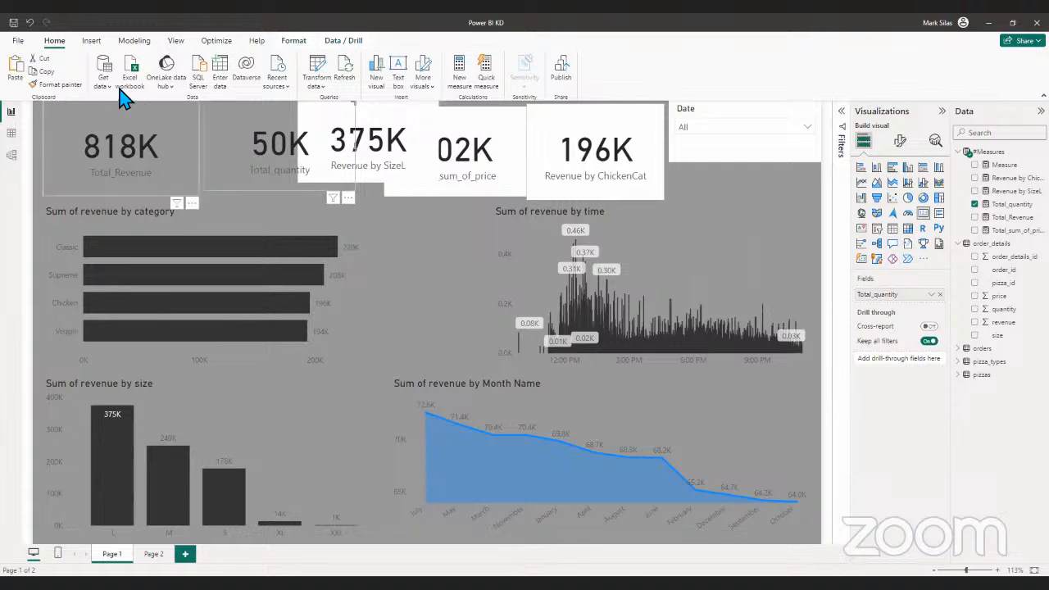
left_click(57, 85)
left_click(406, 116)
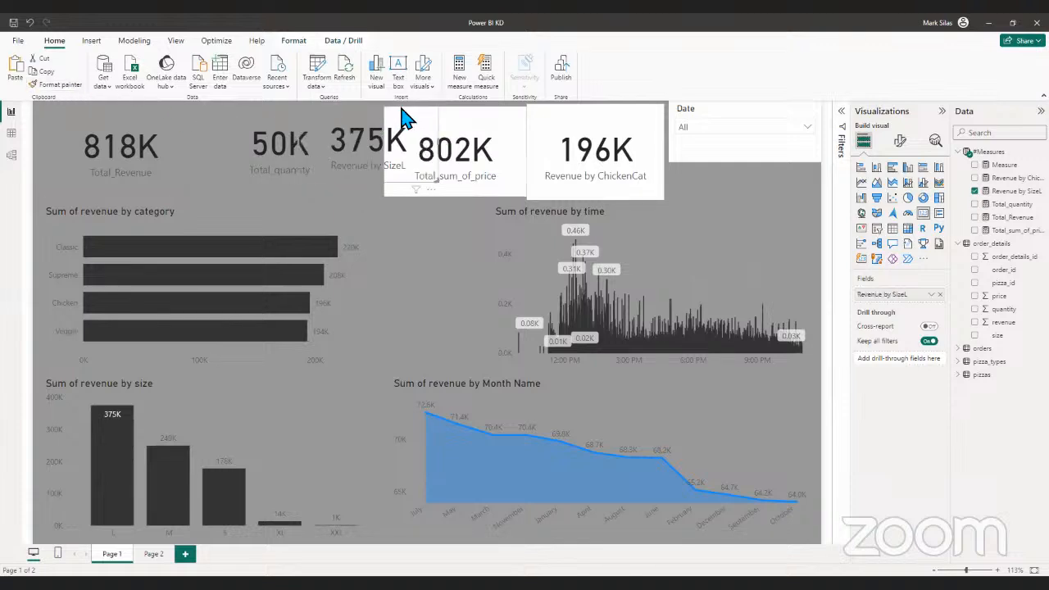
- Copy the Revenue by SizeL card's formatting to the Total_sum_of_price card with Format painter
left_click(37, 83)
left_click(399, 143)
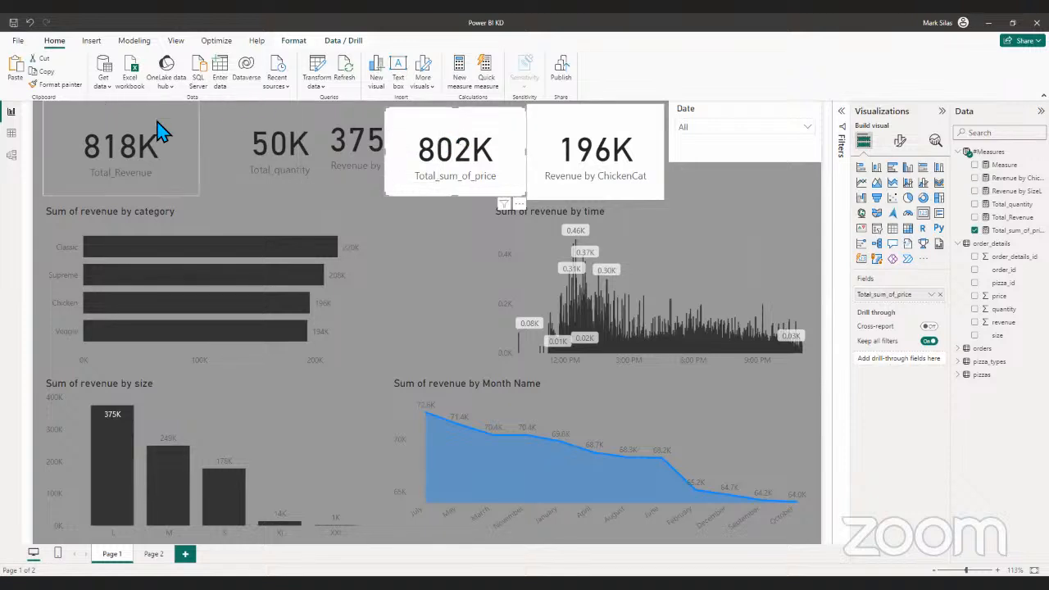
left_click(297, 160)
left_click(82, 84)
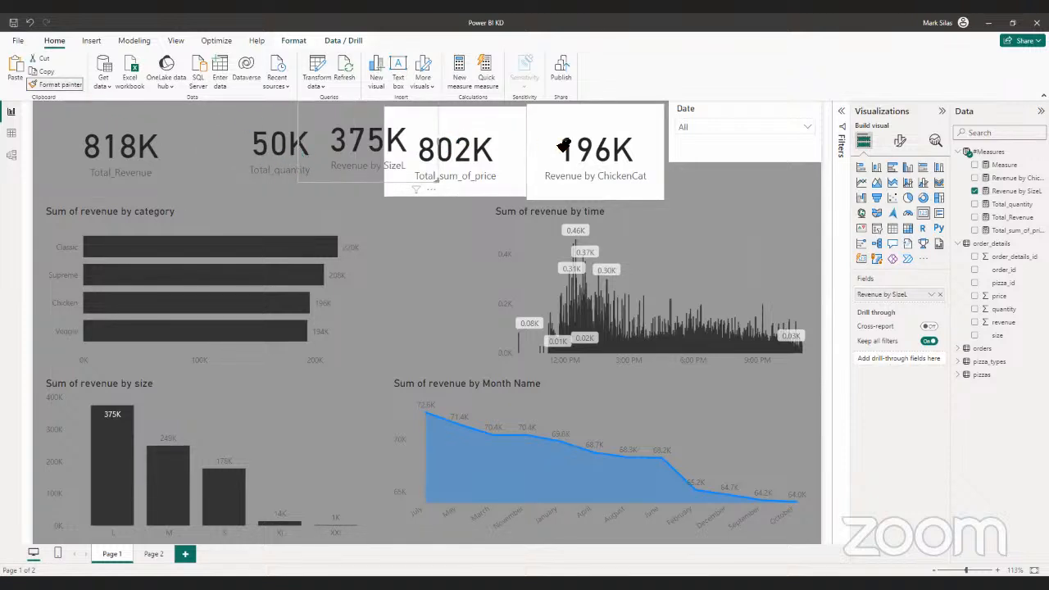
left_click(514, 137)
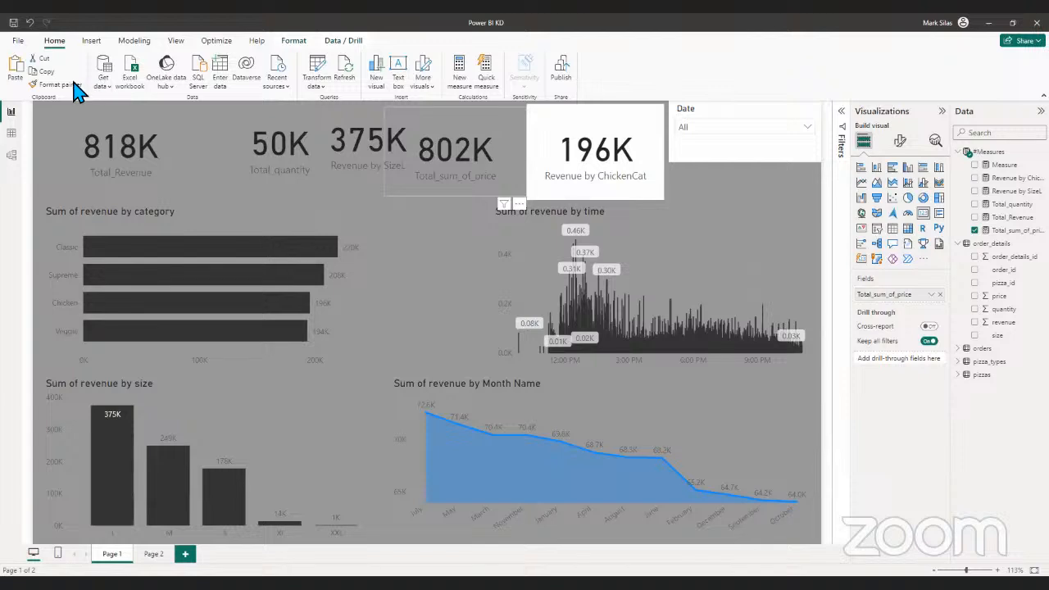
- Copy the card formatting to the Revenue by ChickenCat card and the Date slicer with Format painter
left_click(68, 87)
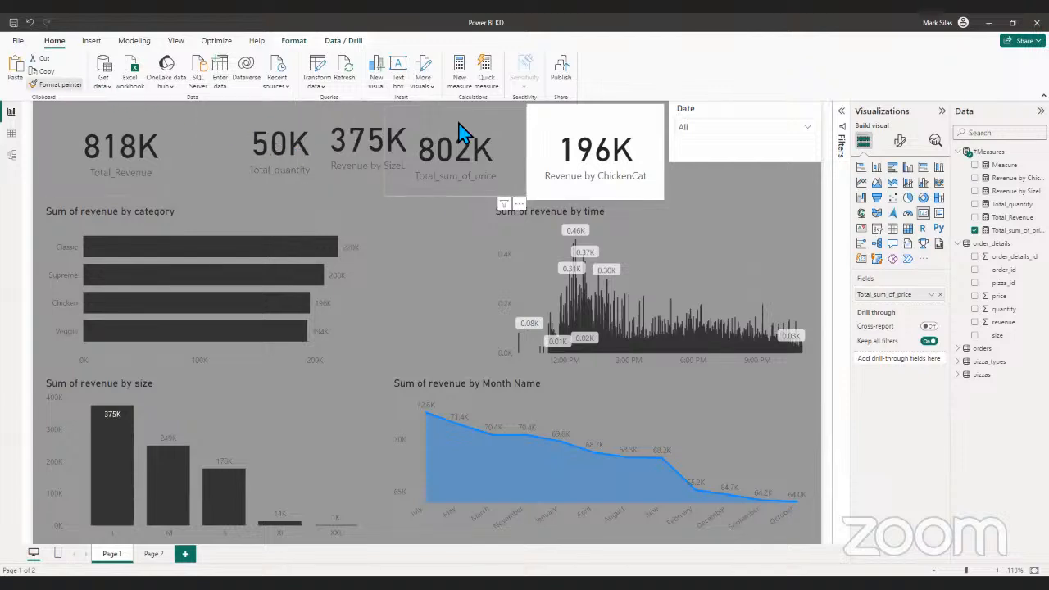
left_click(623, 146)
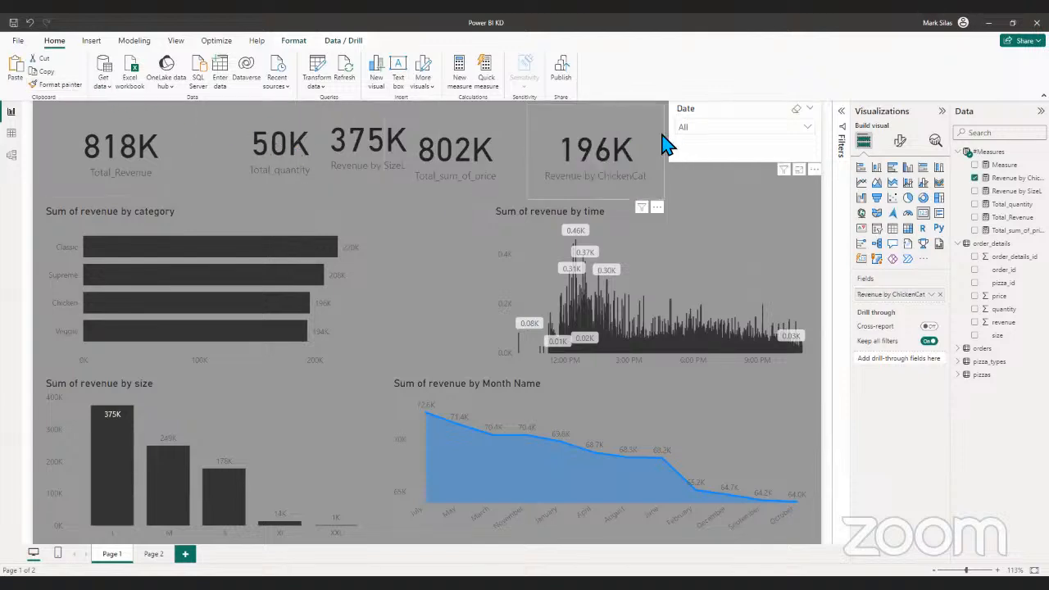
left_click(52, 84)
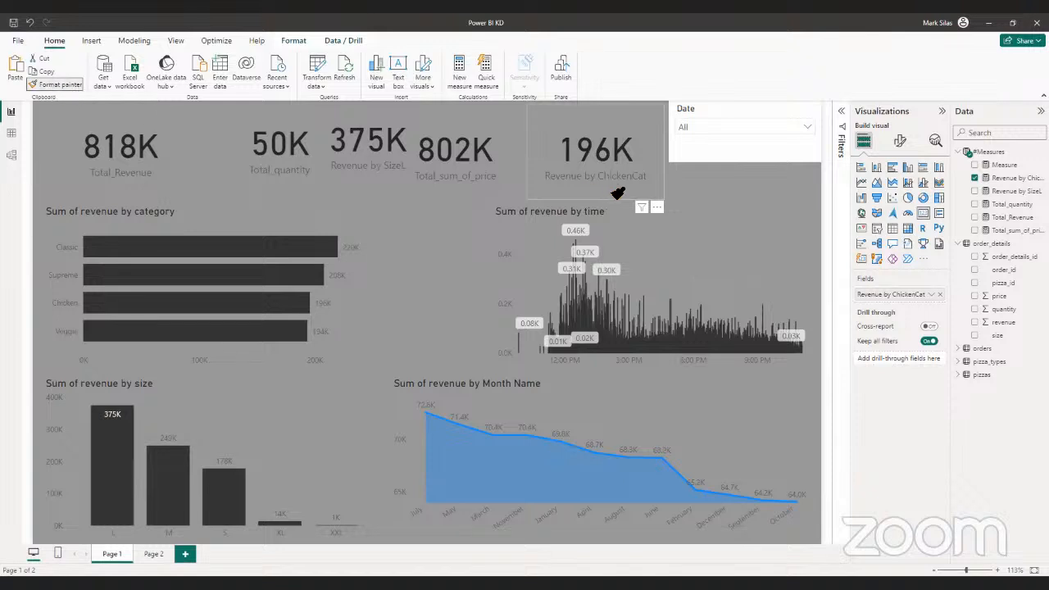
left_click(728, 157)
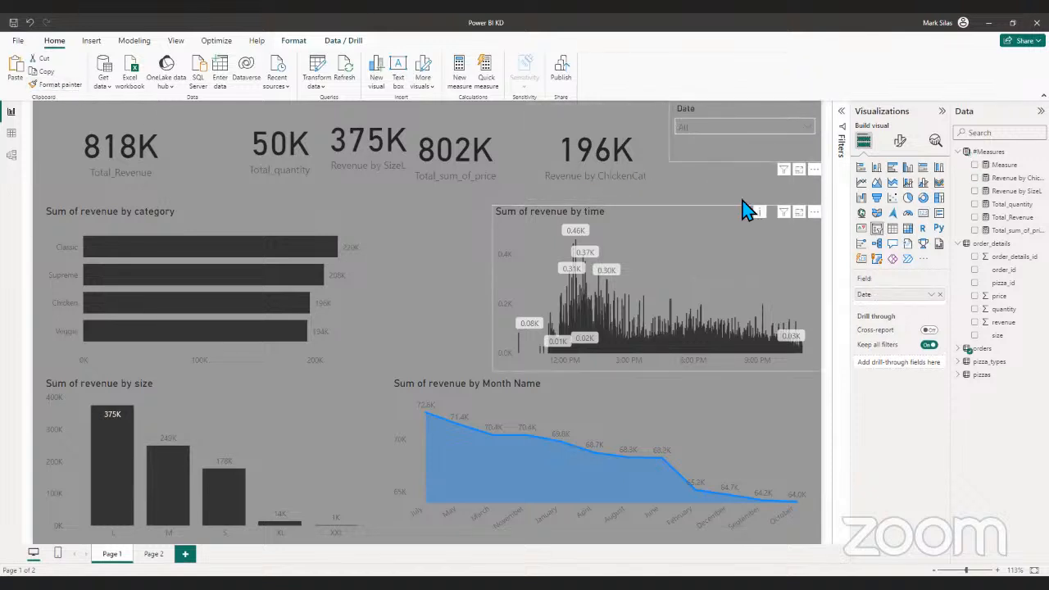
- Turn on the shadow effect for the Sum of revenue by size chart
left_click(501, 221)
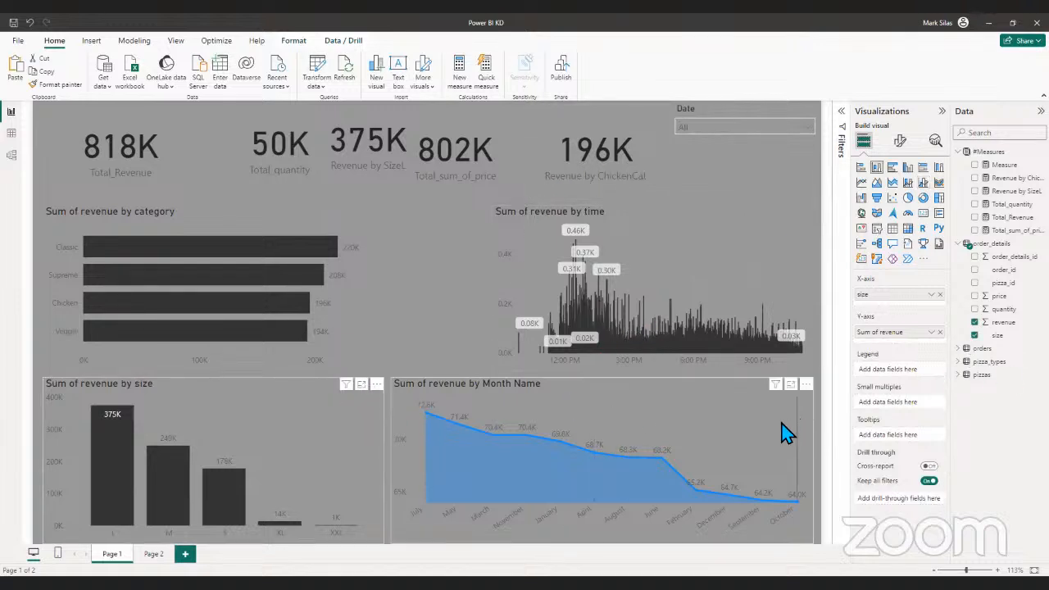
left_click(901, 142)
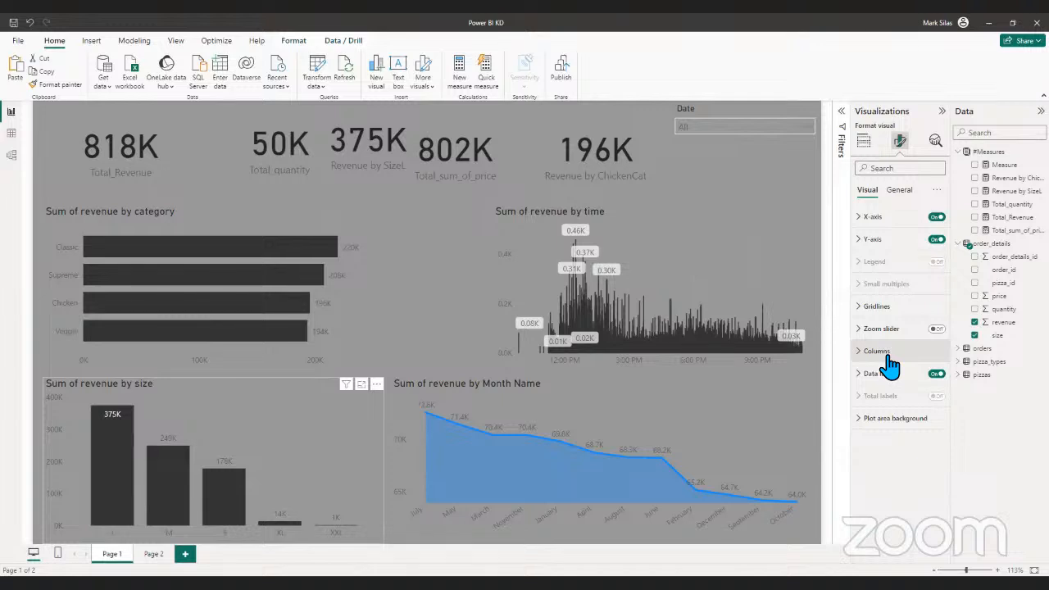
left_click(899, 189)
left_click(873, 262)
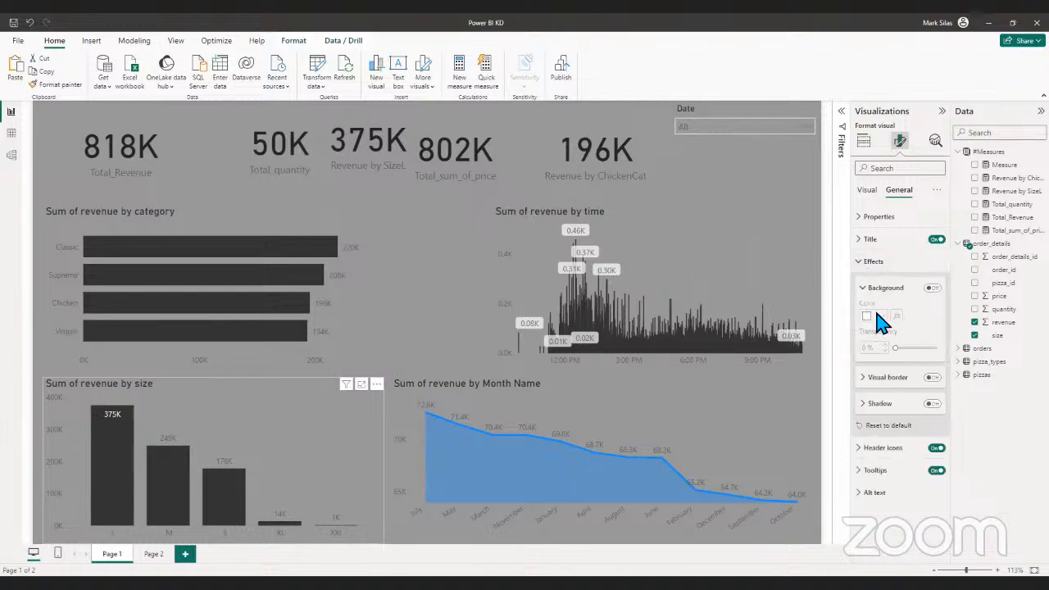
left_click(935, 403)
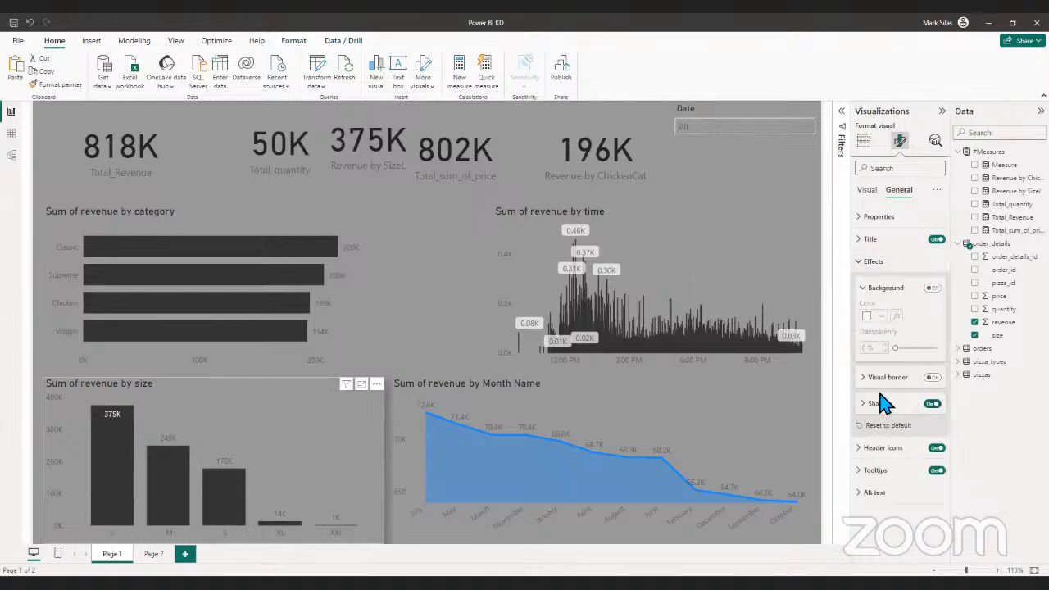
- Turn on a visual border for the Sum of revenue by size chart and round its corners to 16 px
left_click(933, 377)
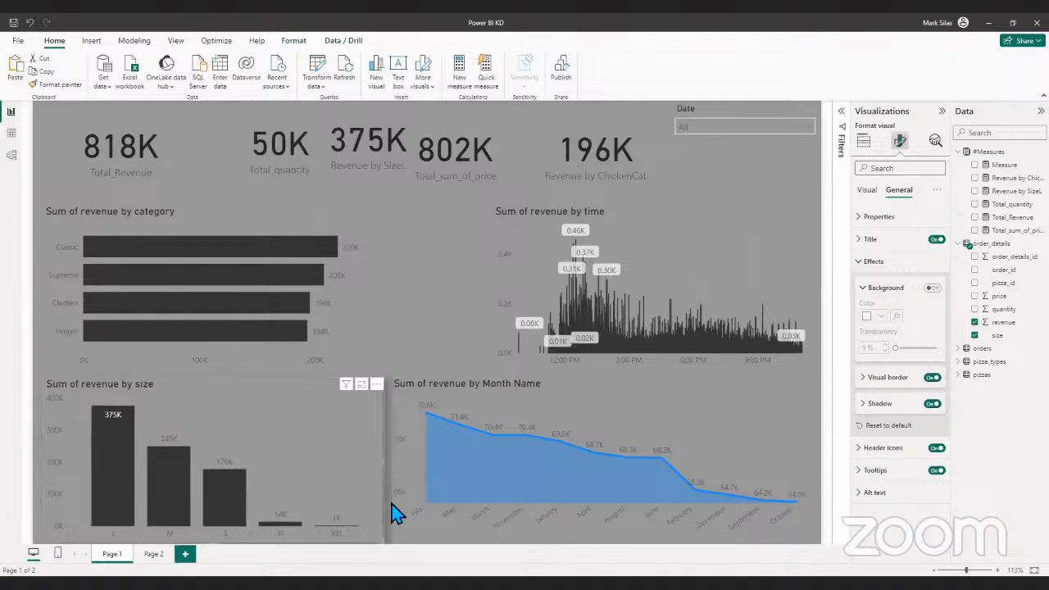
left_click(864, 379)
left_click_drag(902, 438, 918, 459)
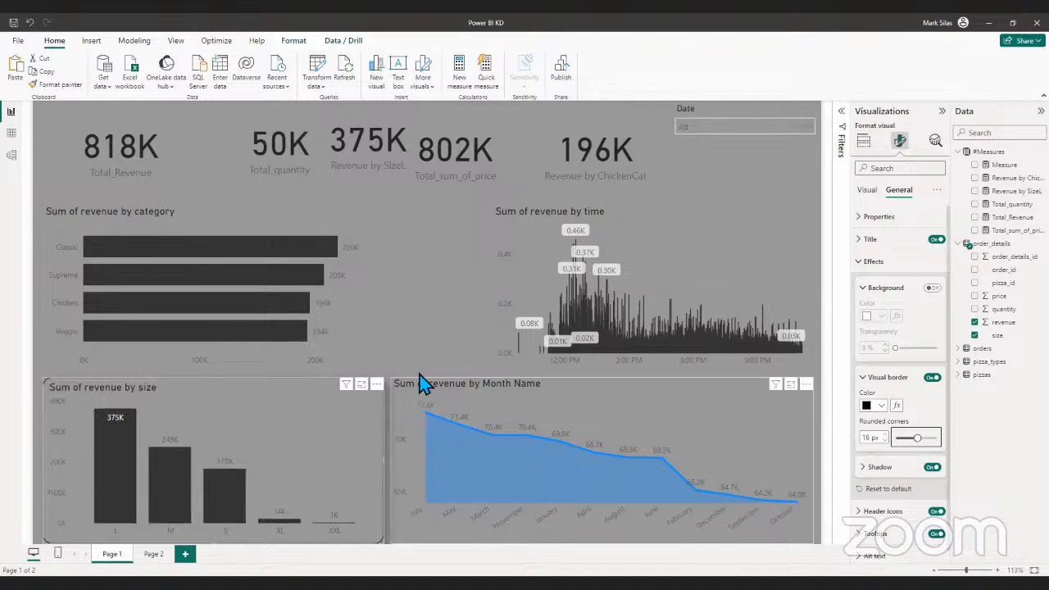
left_click(375, 368)
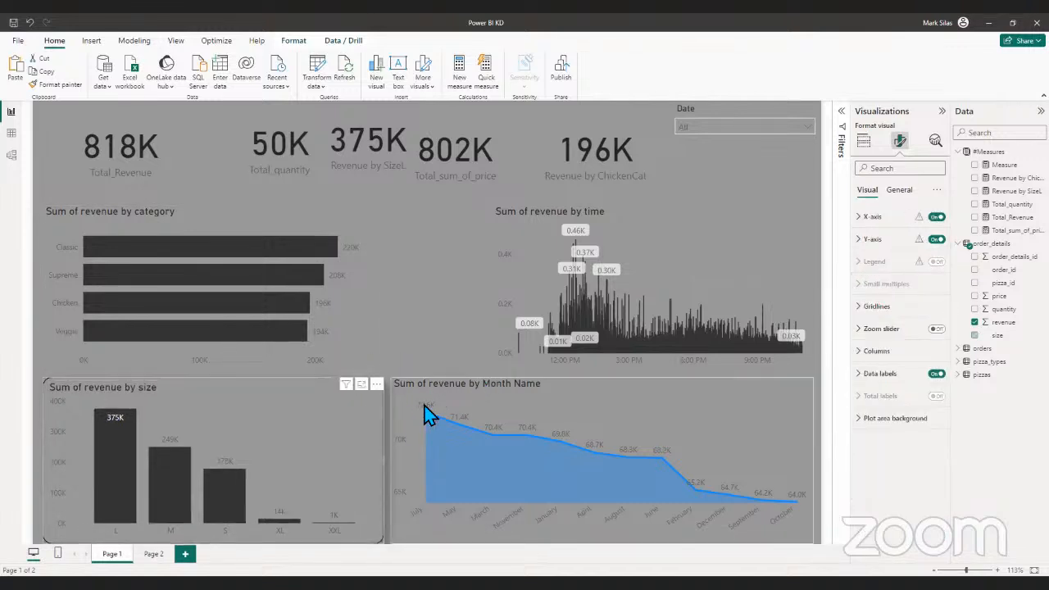
- Copy the size chart's border and shadow formatting to the Sum of revenue by Month Name chart with Format painter
left_click(342, 449)
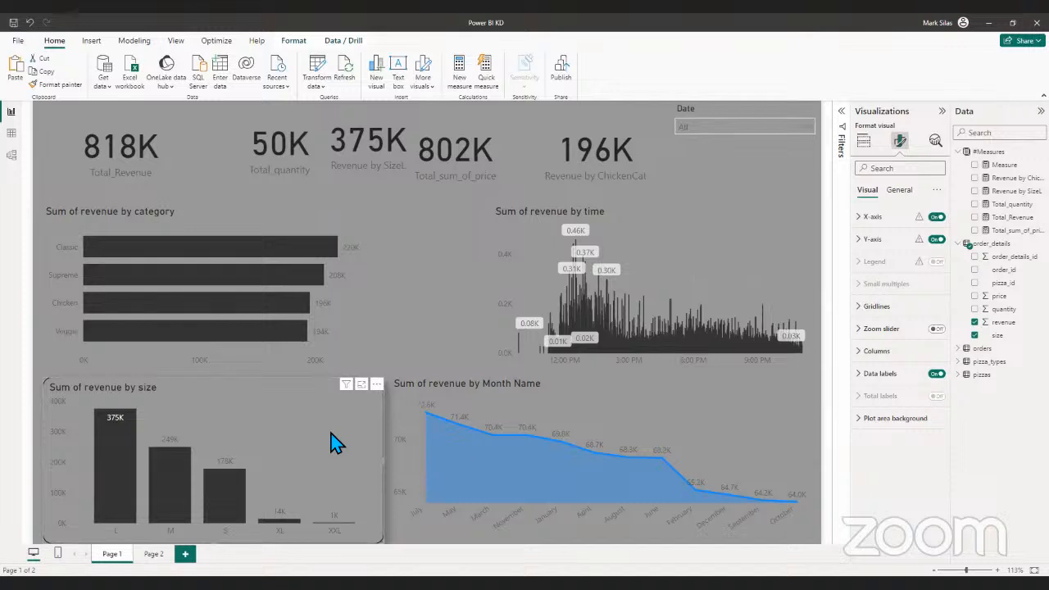
left_click_drag(332, 443, 322, 443)
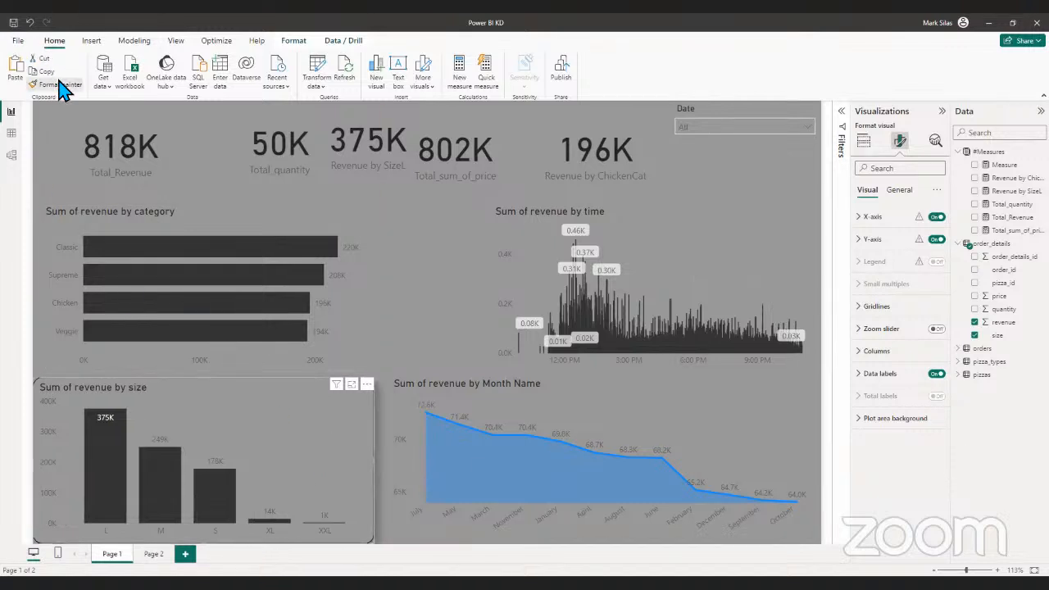
left_click(652, 398)
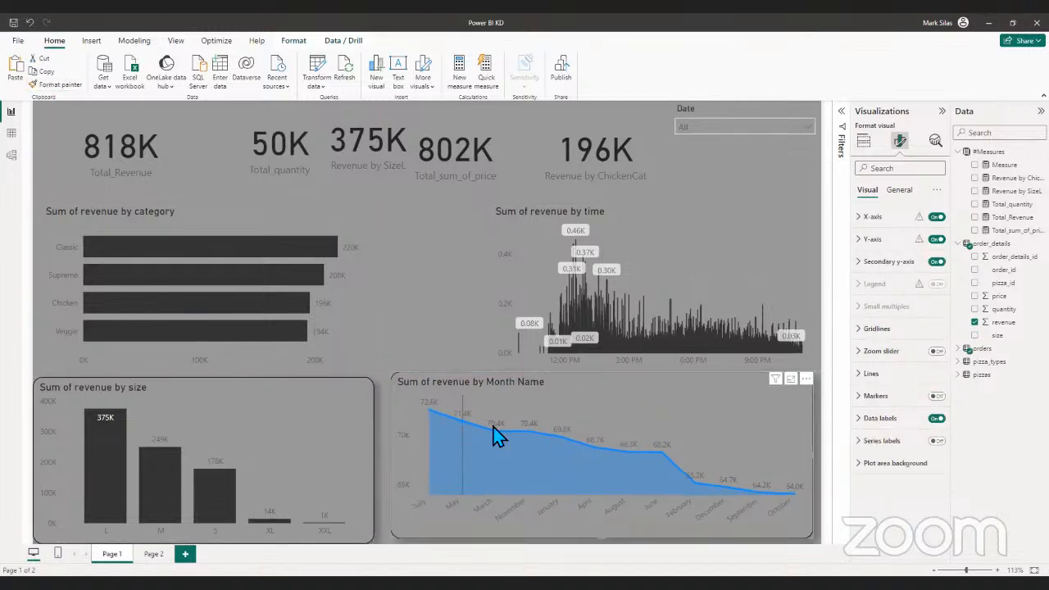
- Copy the size chart's border and shadow formatting to the Sum of revenue by category chart with Format painter
left_click_drag(181, 428, 186, 429)
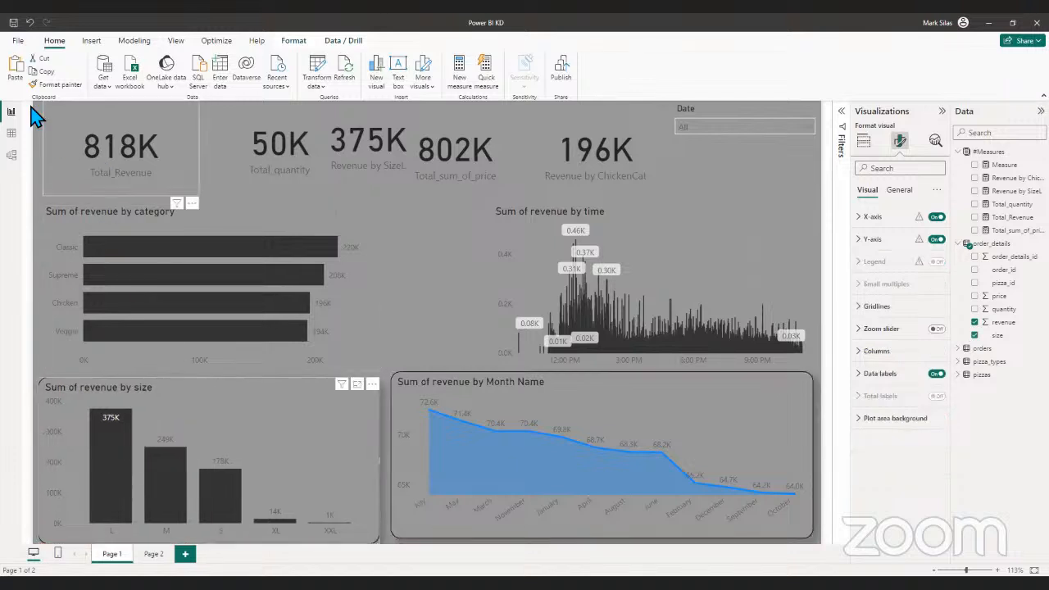
left_click(51, 84)
left_click(375, 270)
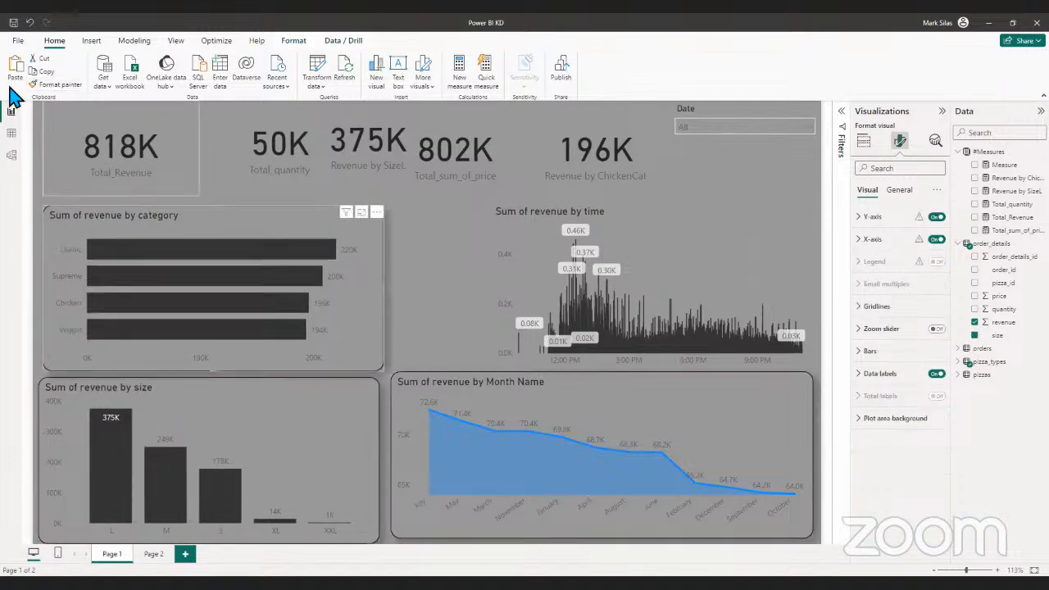
- Try to apply the border and shadow formatting to the Sum of revenue by time chart with Format painter
left_click(490, 251)
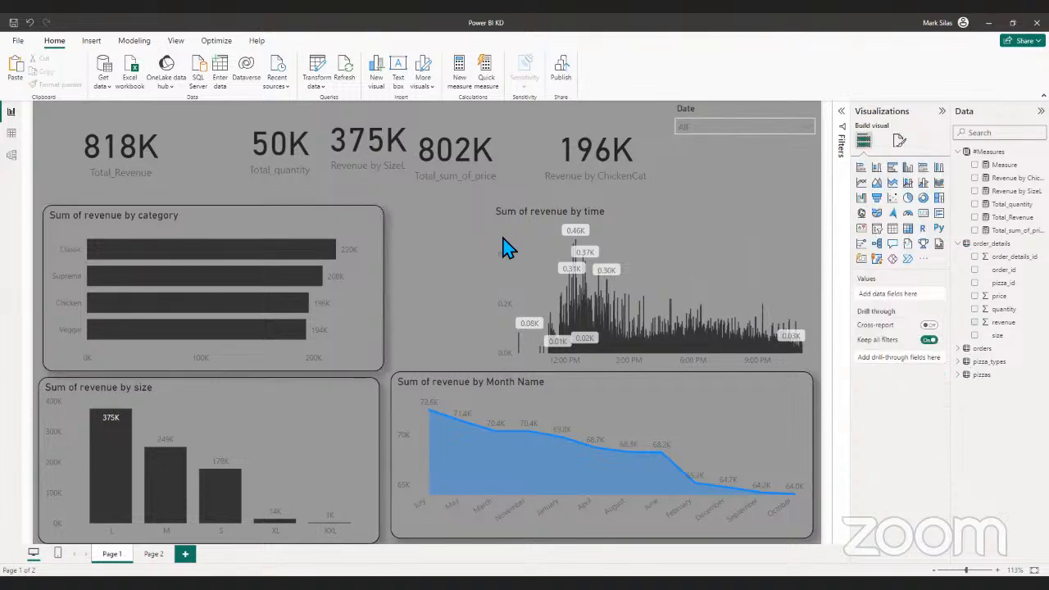
left_click(56, 83)
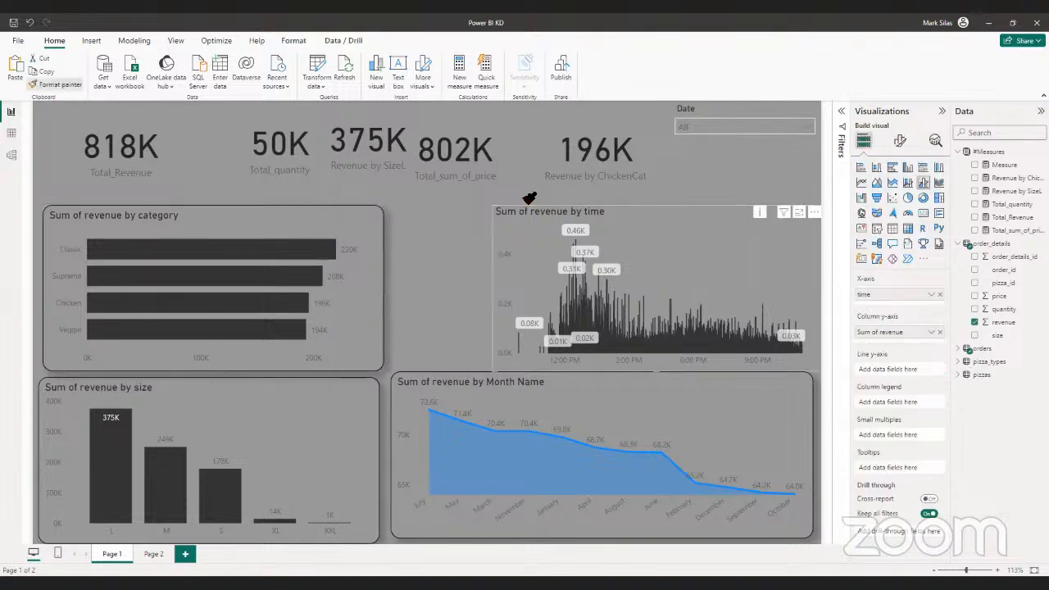
left_click(761, 277)
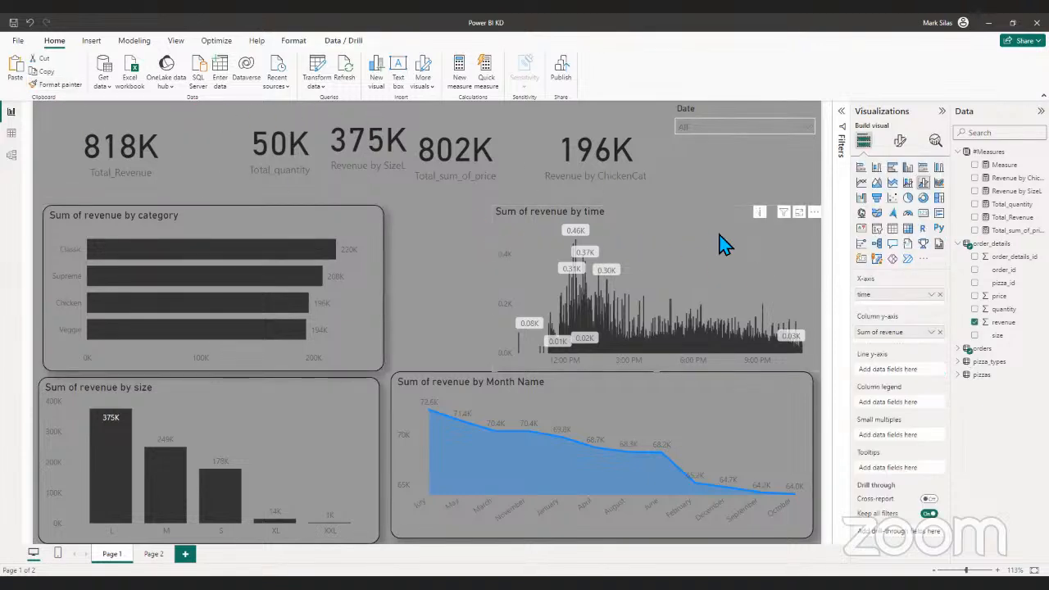
- Copy the category chart's formatting to the Sum of revenue by time chart with Format painter
left_click(202, 267)
left_click(72, 84)
left_click(771, 250)
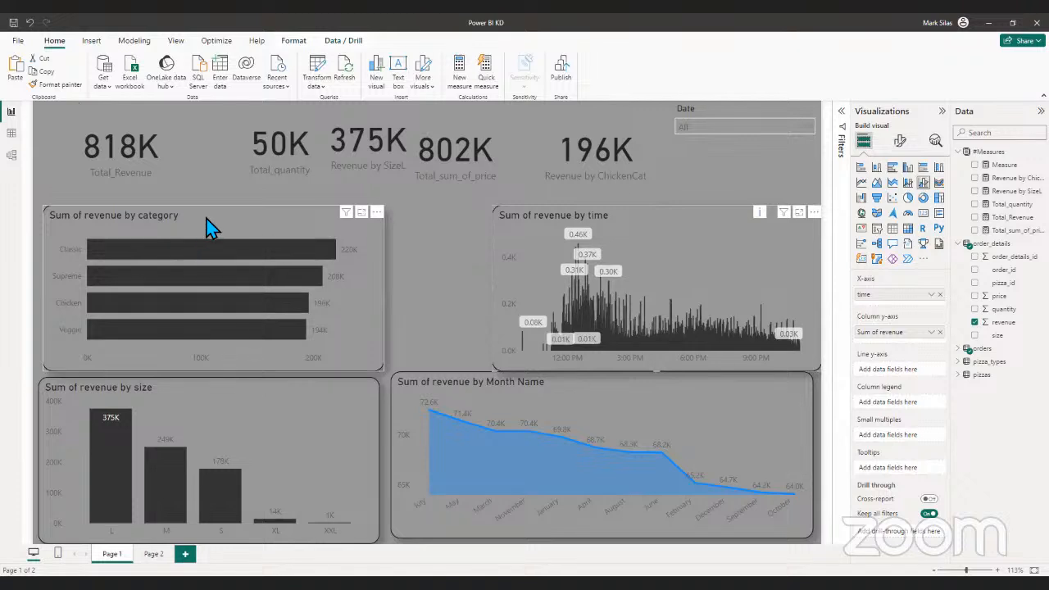
- Apply the category chart's border and shadow to the Total_Revenue card, and from that card to Total_quantity, with Format painter
left_click(209, 228)
left_click(79, 86)
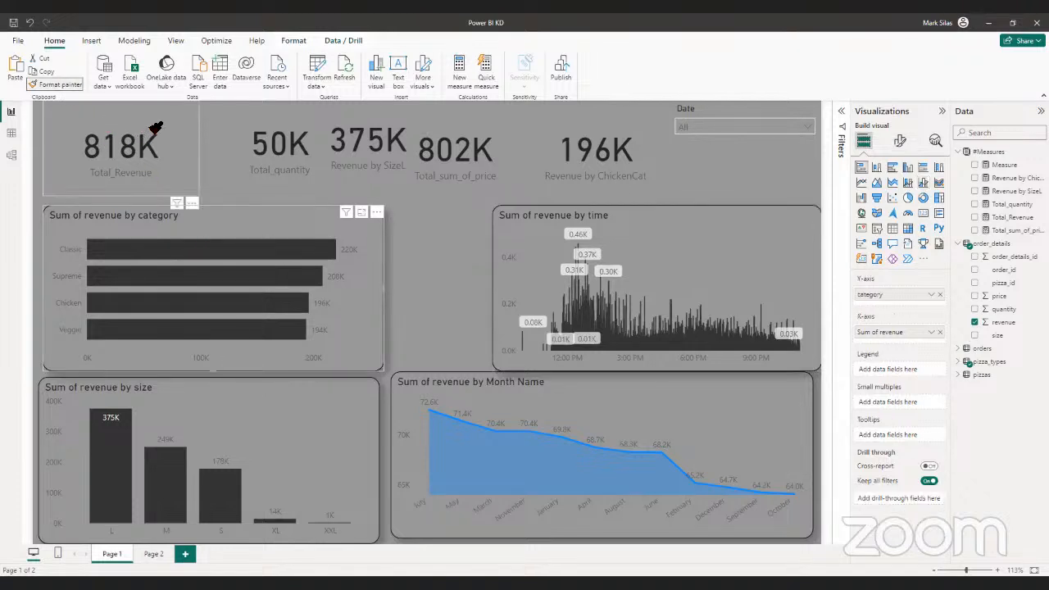
left_click(155, 131)
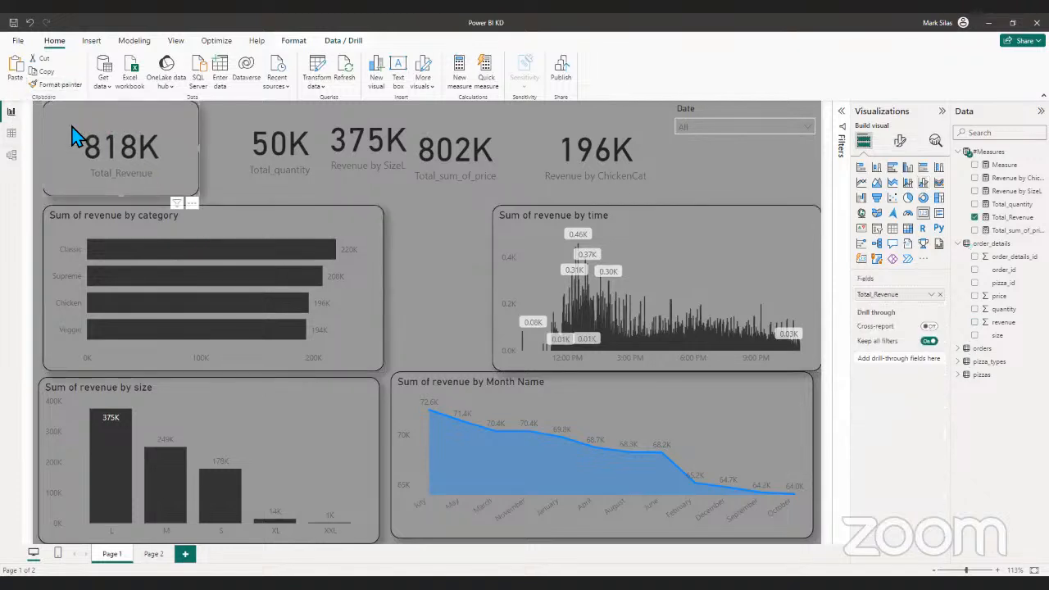
left_click_drag(77, 136, 81, 137)
left_click(59, 84)
left_click(261, 122)
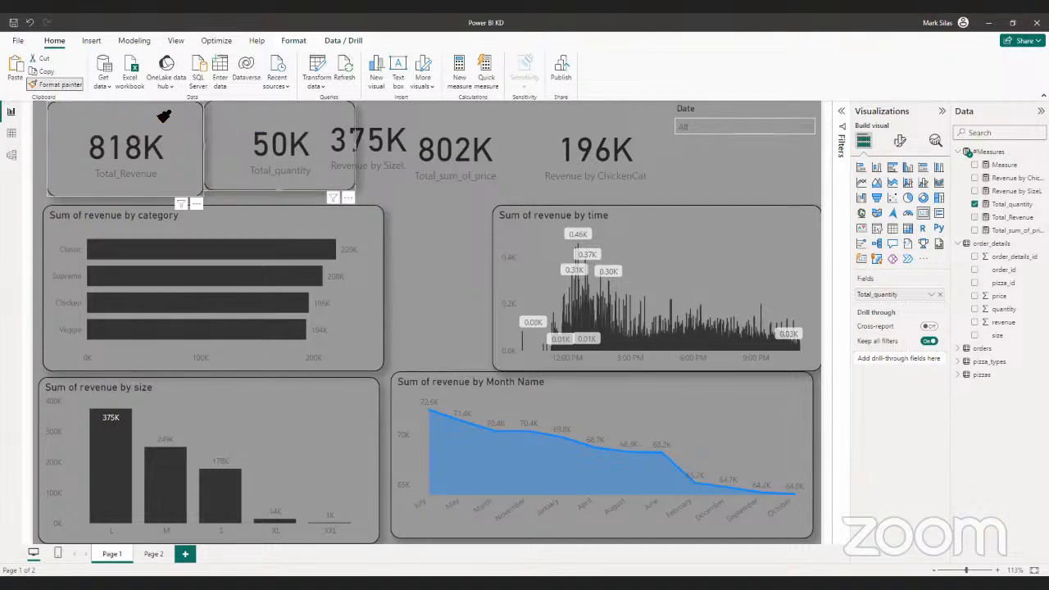
- Apply the same border and shadow to the Revenue by SizeL, Total_sum_of_price and Revenue by ChickenCat cards with Format painter
left_click(410, 141)
left_click(59, 85)
left_click(479, 141)
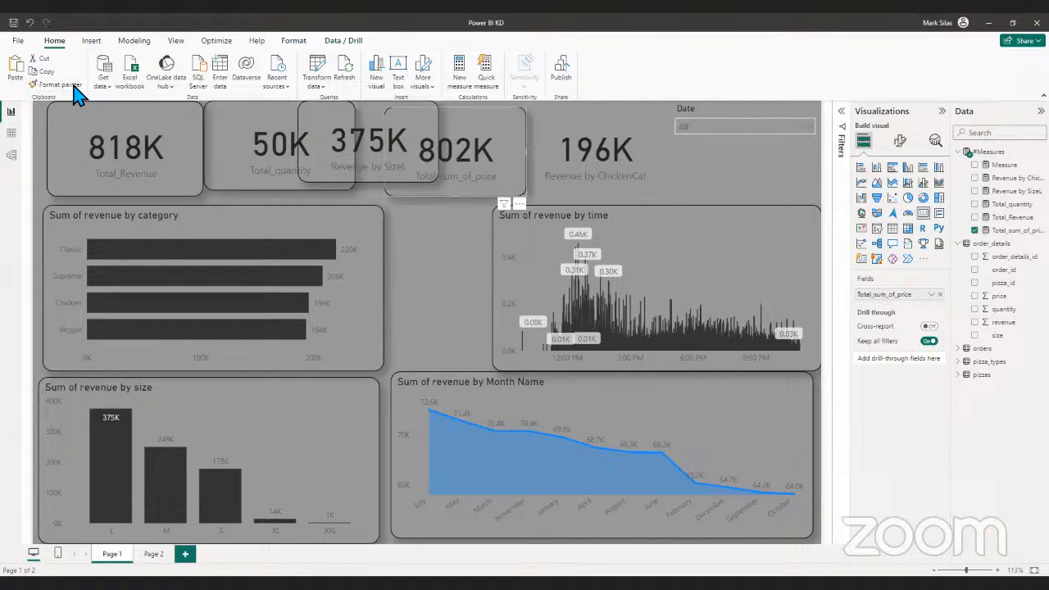
left_click(611, 140)
- Copy the Total_Revenue card's border and shadow formatting to the Date slicer with Format painter
left_click(59, 85)
left_click(729, 175)
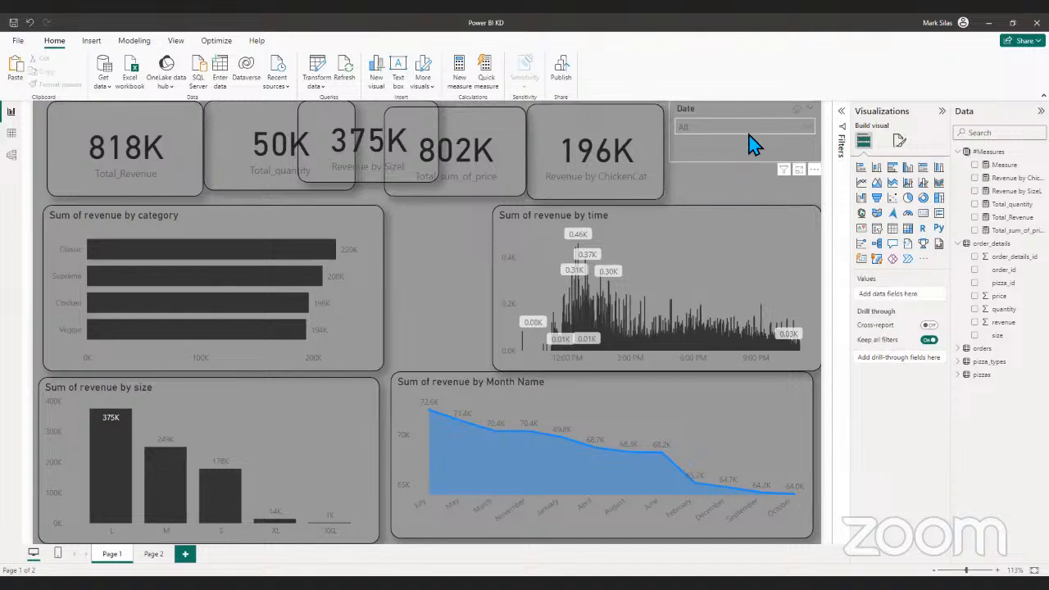
left_click_drag(161, 151, 166, 153)
left_click(62, 85)
left_click(749, 169)
left_click(736, 197)
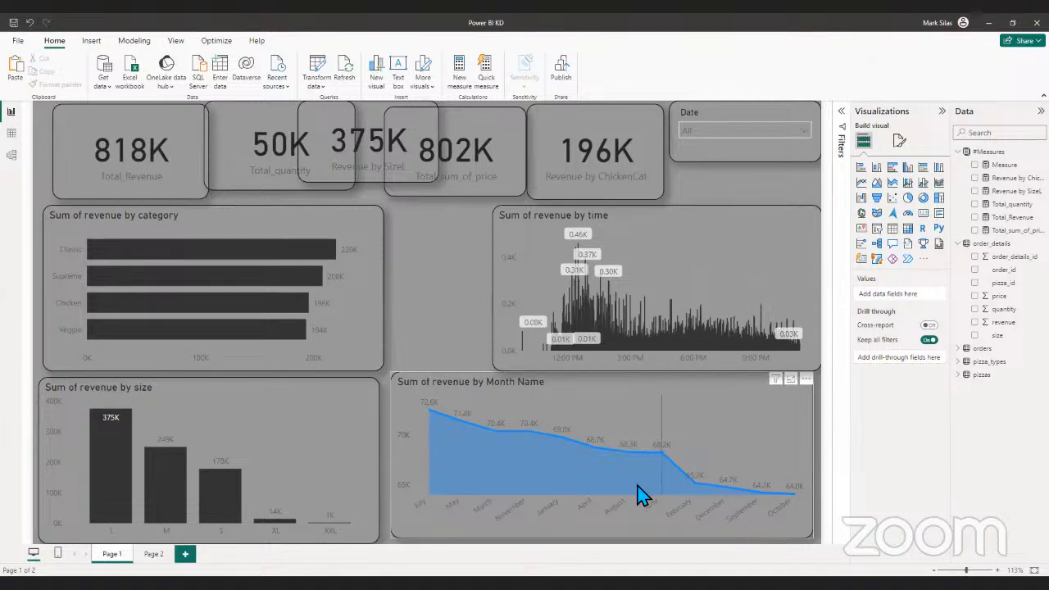
- Look through the data label and line formatting options of the Sum of revenue by Month Name chart
left_click(786, 510)
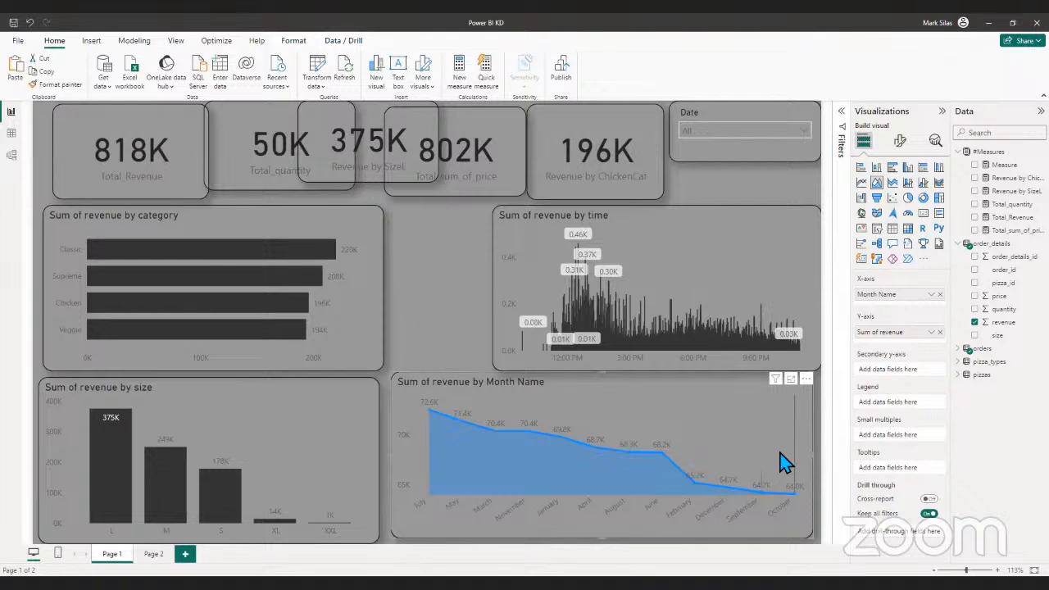
mouse_move(783, 461)
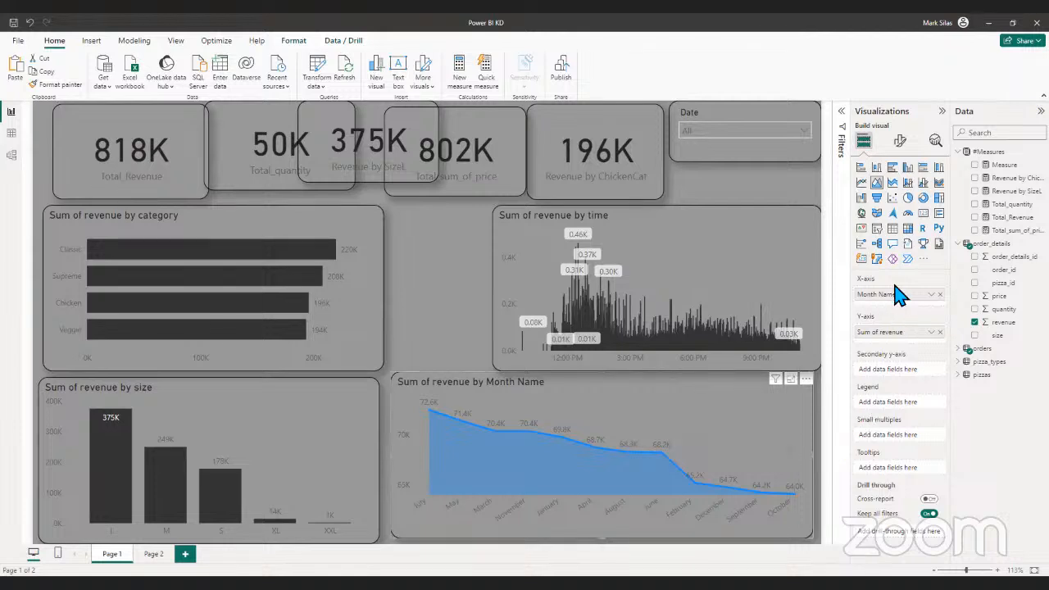
left_click(900, 141)
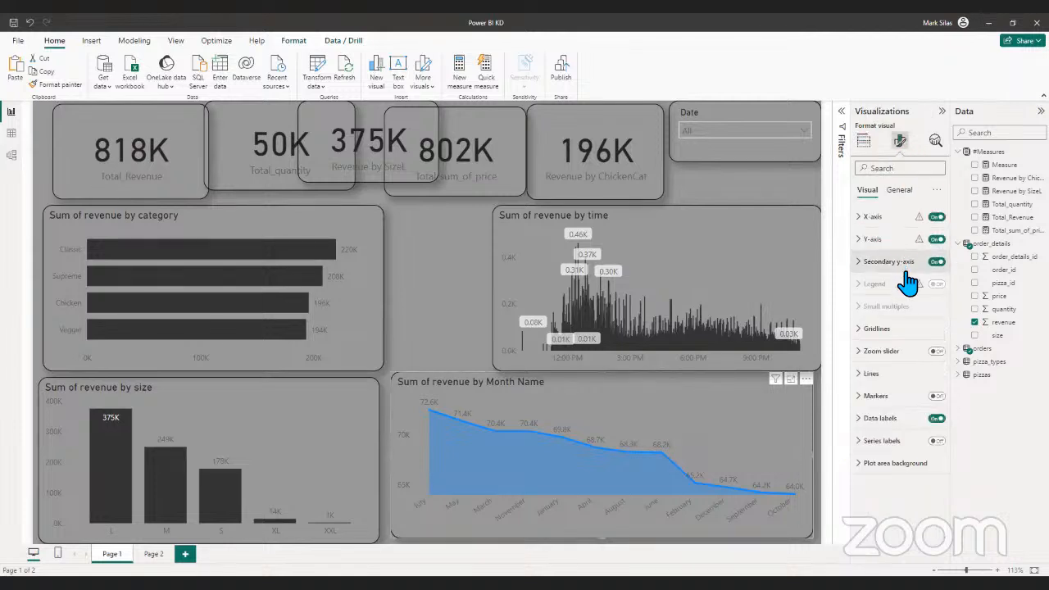
left_click(864, 425)
scroll(868, 443, "down", 3)
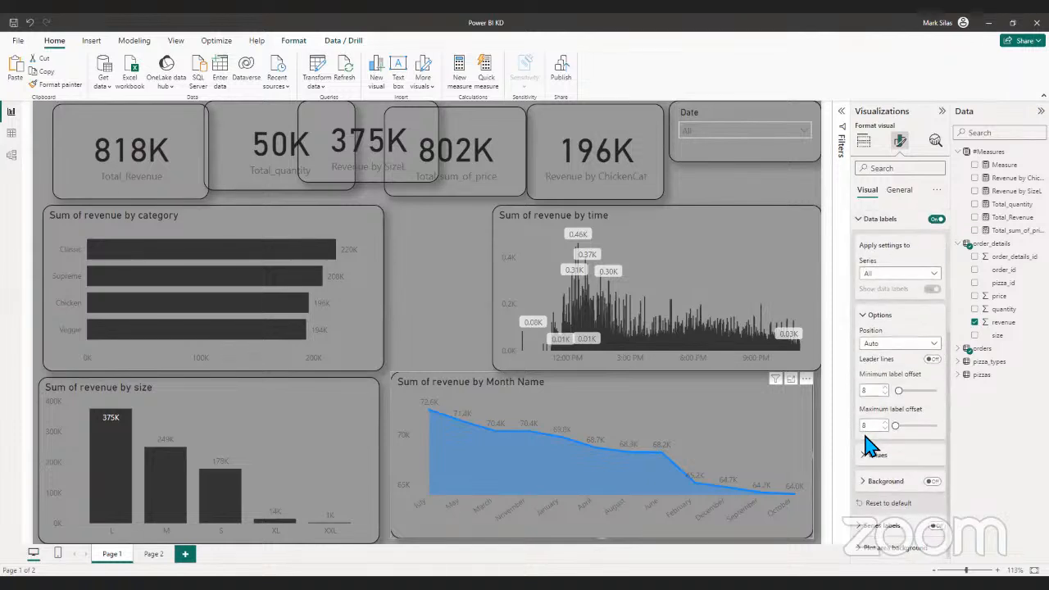
left_click(872, 454)
scroll(872, 459, "down", 2)
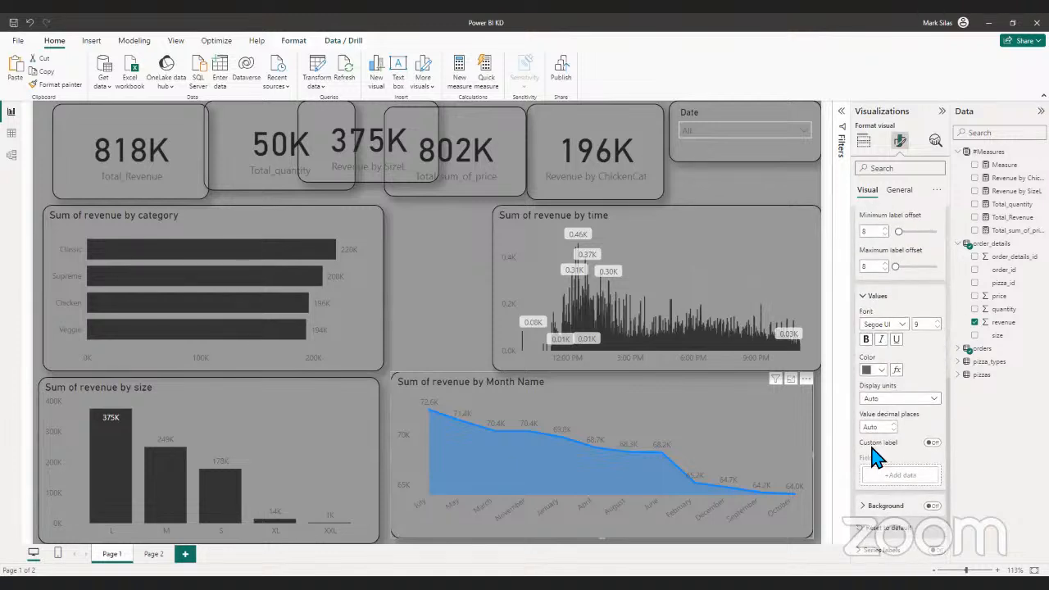
scroll(871, 459, "up", 5)
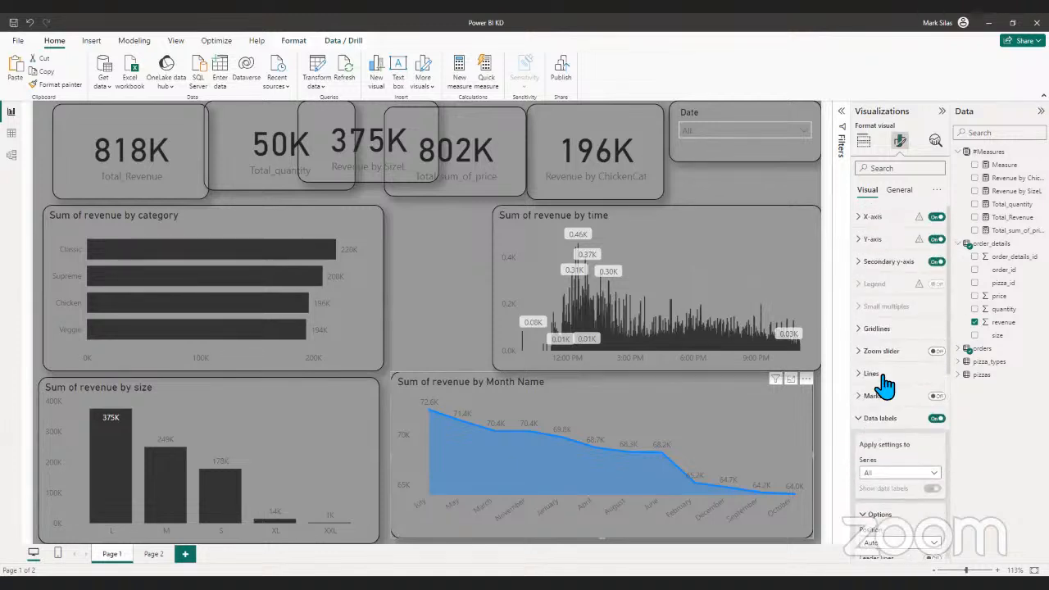
left_click(862, 417)
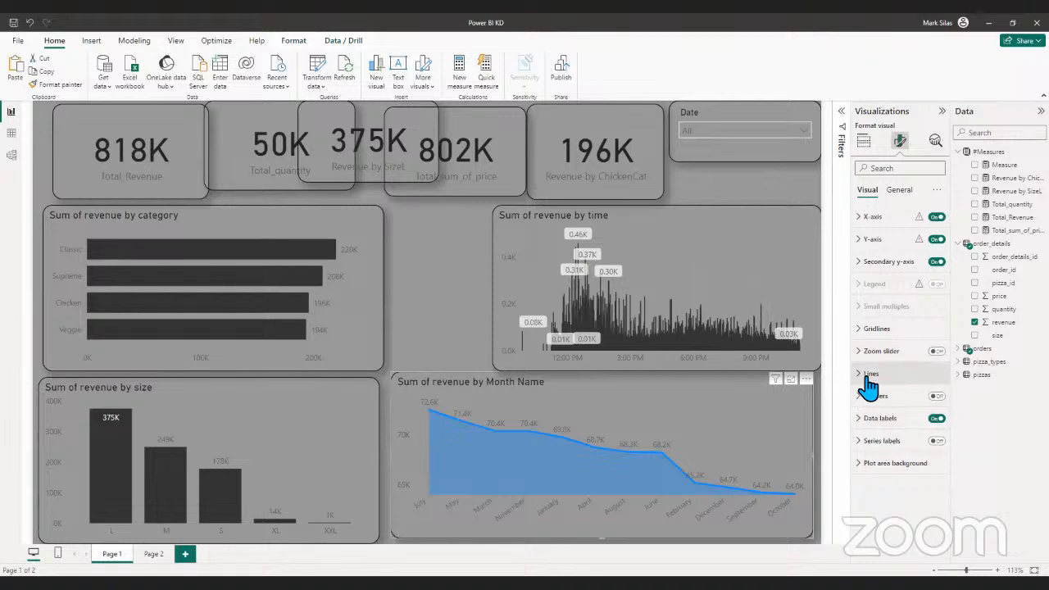
left_click(869, 379)
scroll(874, 408, "down", 3)
scroll(875, 386, "up", 3)
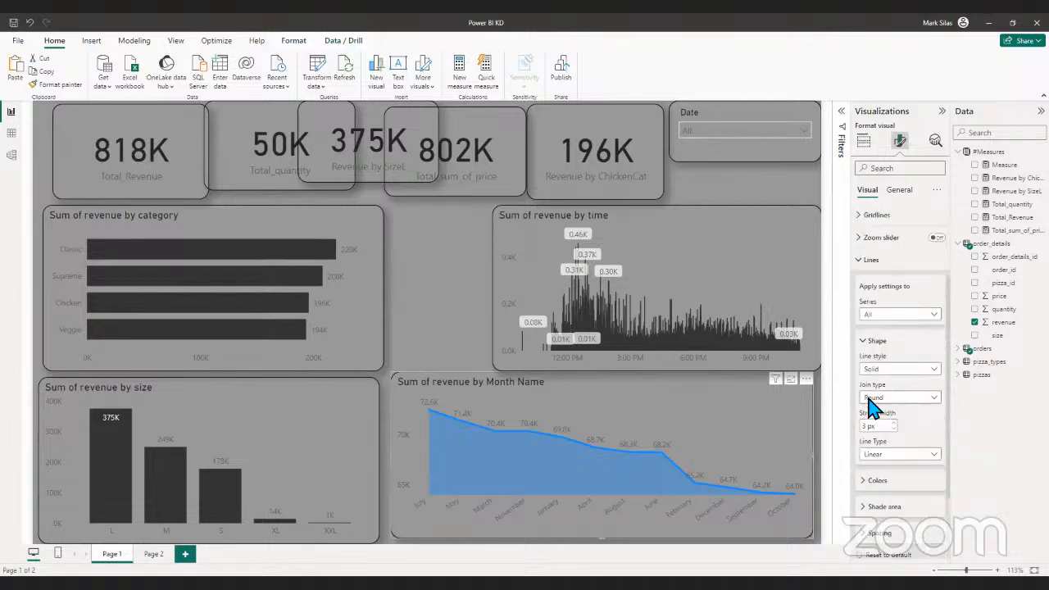
left_click(870, 373)
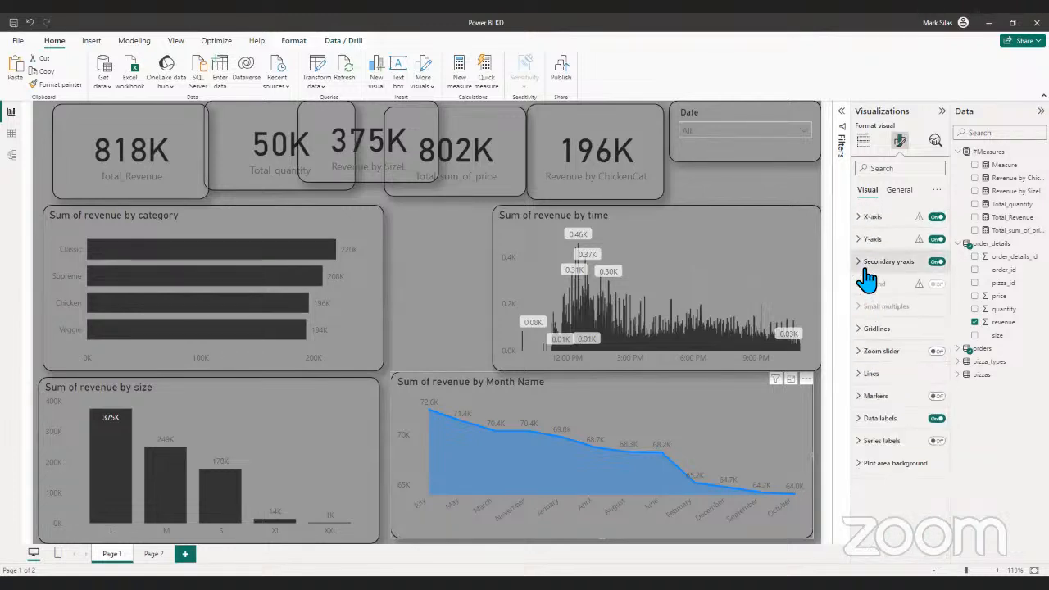
- Review the Sum of revenue by Month Name chart's secondary y-axis range, header icon and tooltip options
left_click(865, 264)
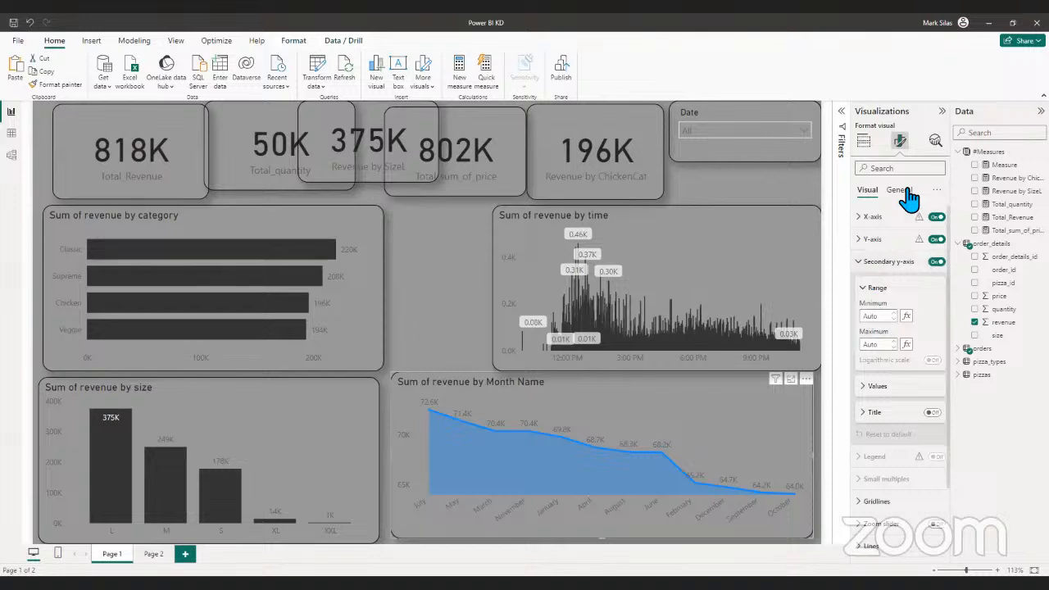
left_click(899, 190)
left_click(879, 263)
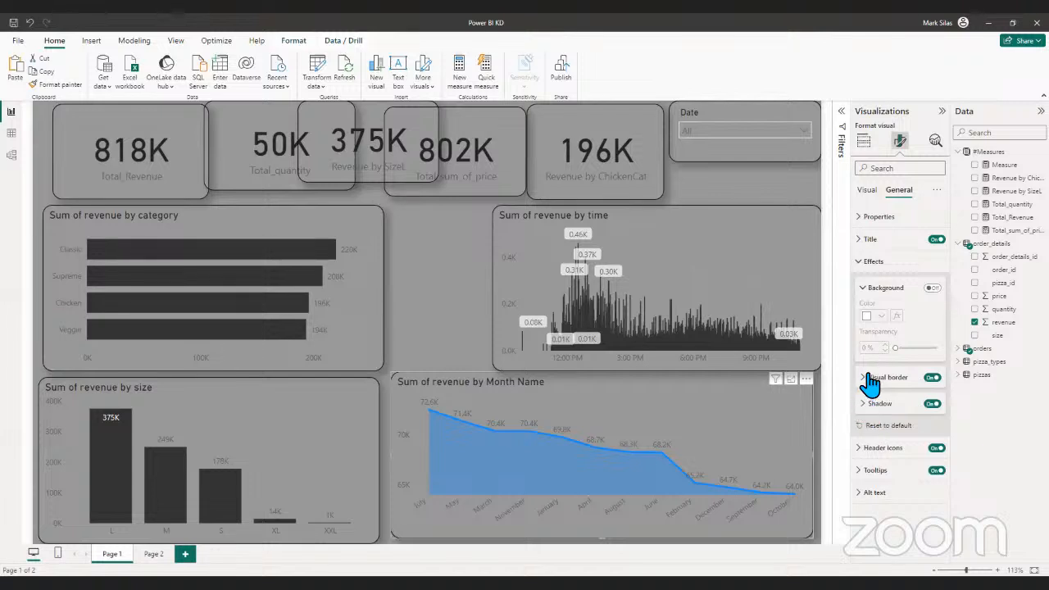
left_click(873, 448)
scroll(869, 459, "down", 2)
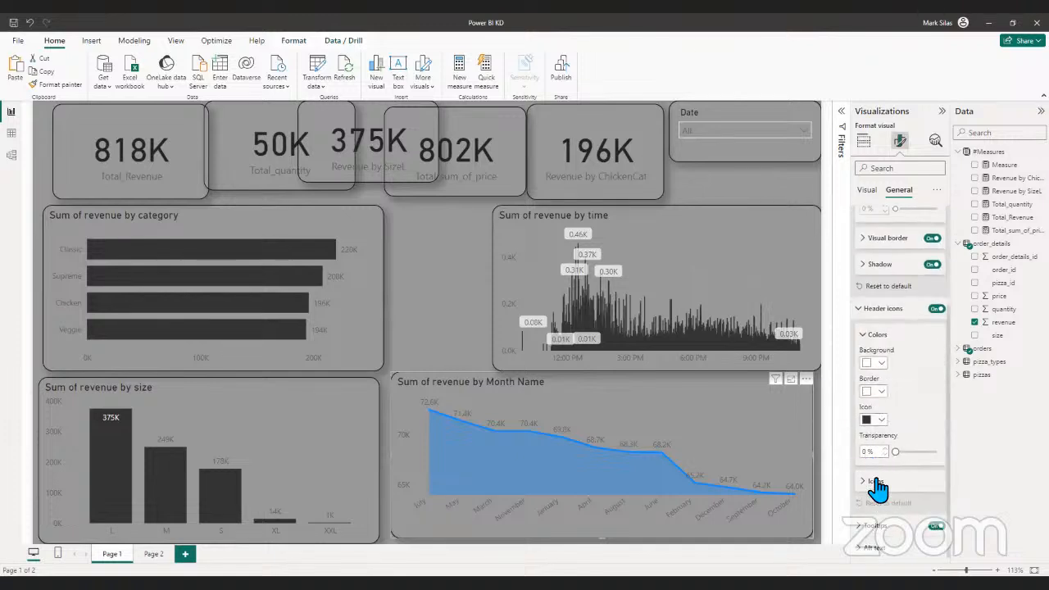
left_click(872, 483)
scroll(871, 496, "down", 3)
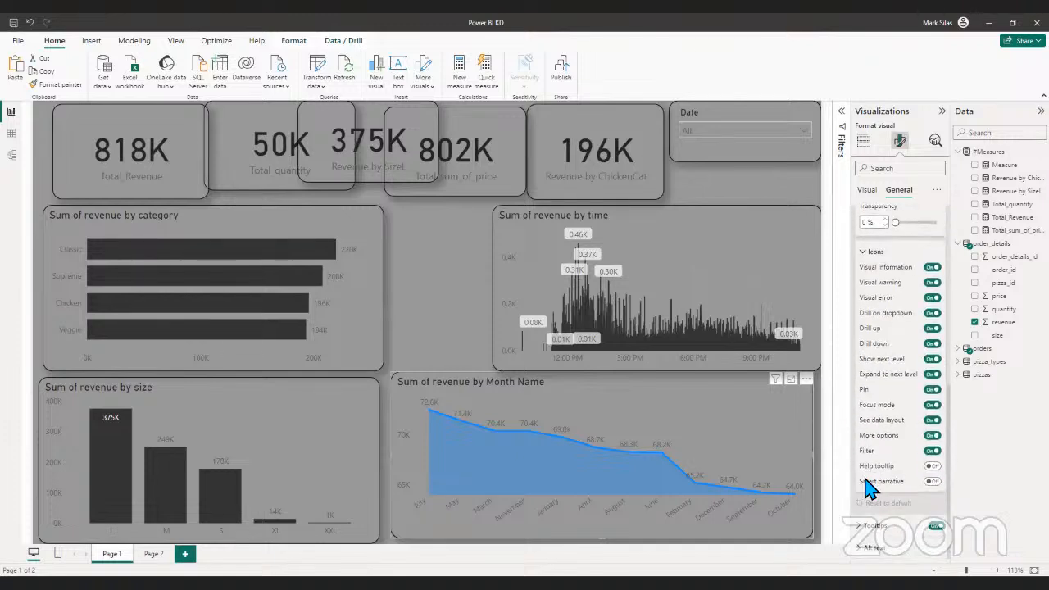
left_click(866, 521)
scroll(869, 492, "down", 2)
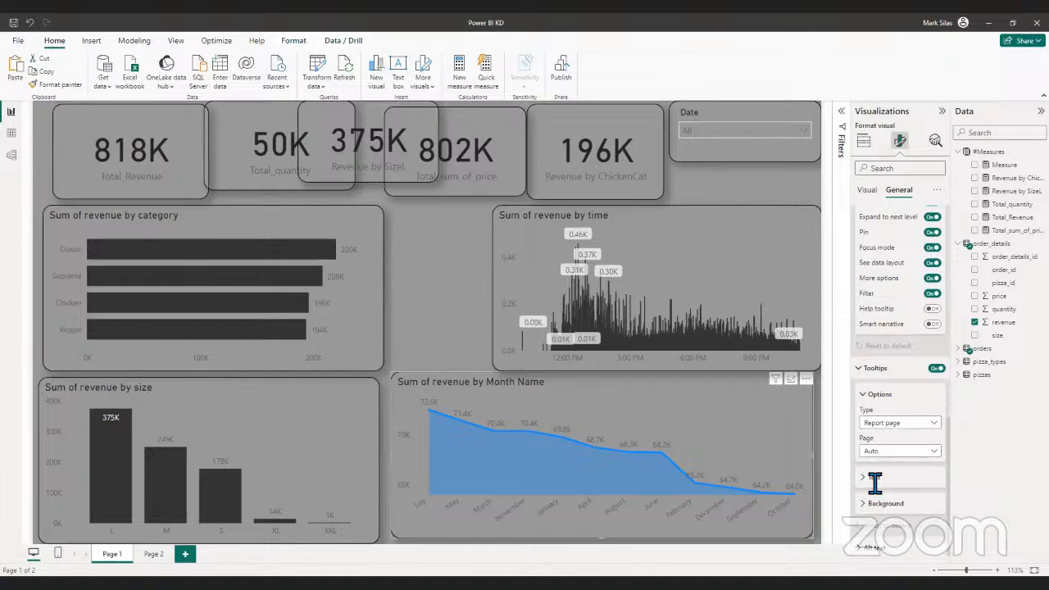
scroll(872, 473, "up", 4)
scroll(874, 474, "up", 1)
left_click(873, 464)
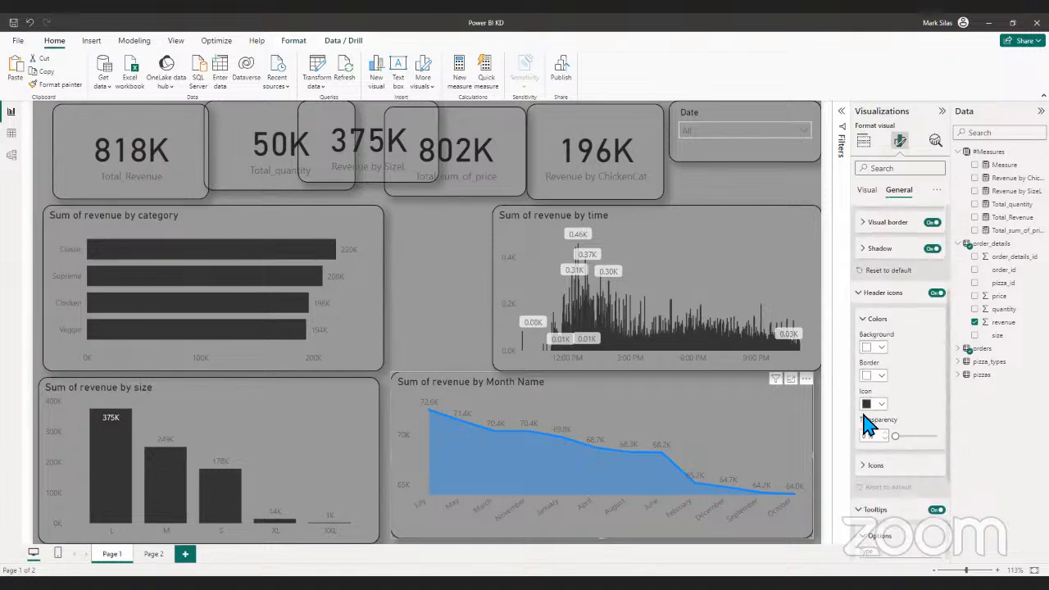
left_click(871, 325)
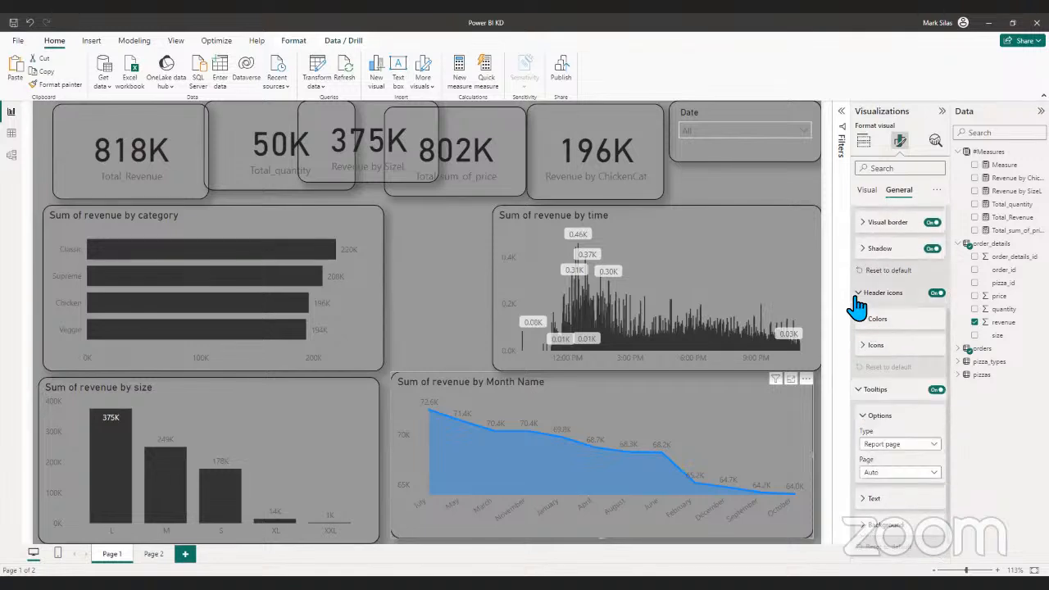
- Examine the Month Name chart's shadow, visual border and background effects, along with its tooltip options and tooltip background
left_click(868, 250)
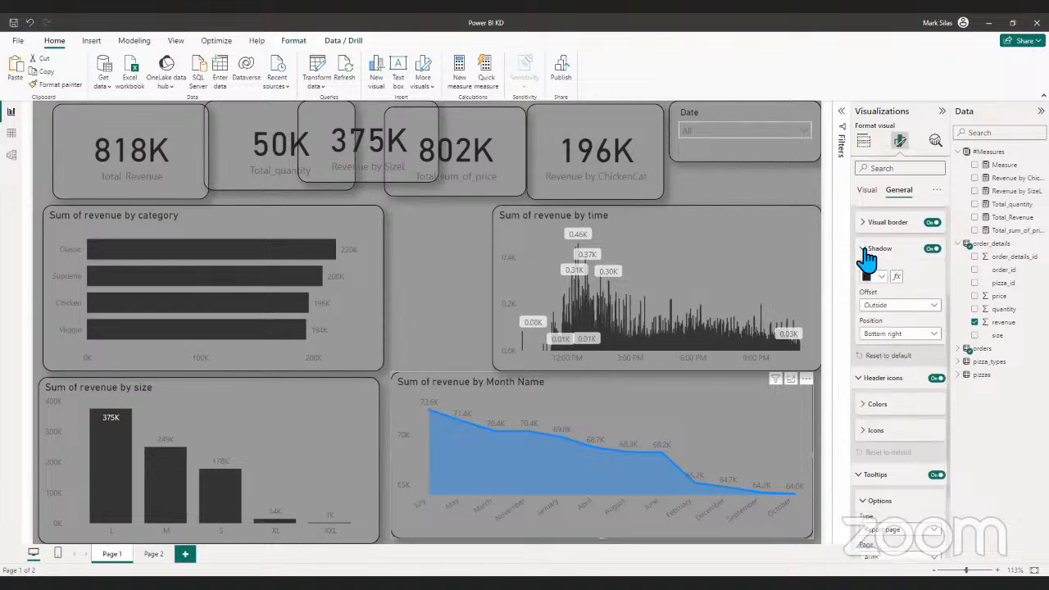
left_click(869, 250)
left_click(869, 235)
scroll(895, 352, "up", 3)
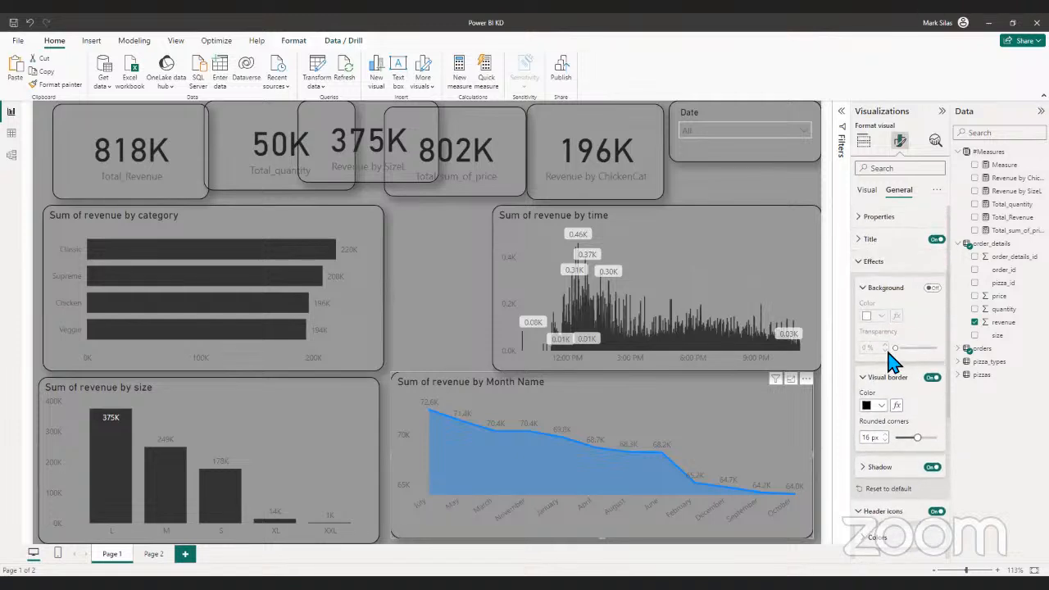
left_click(867, 292)
left_click(866, 264)
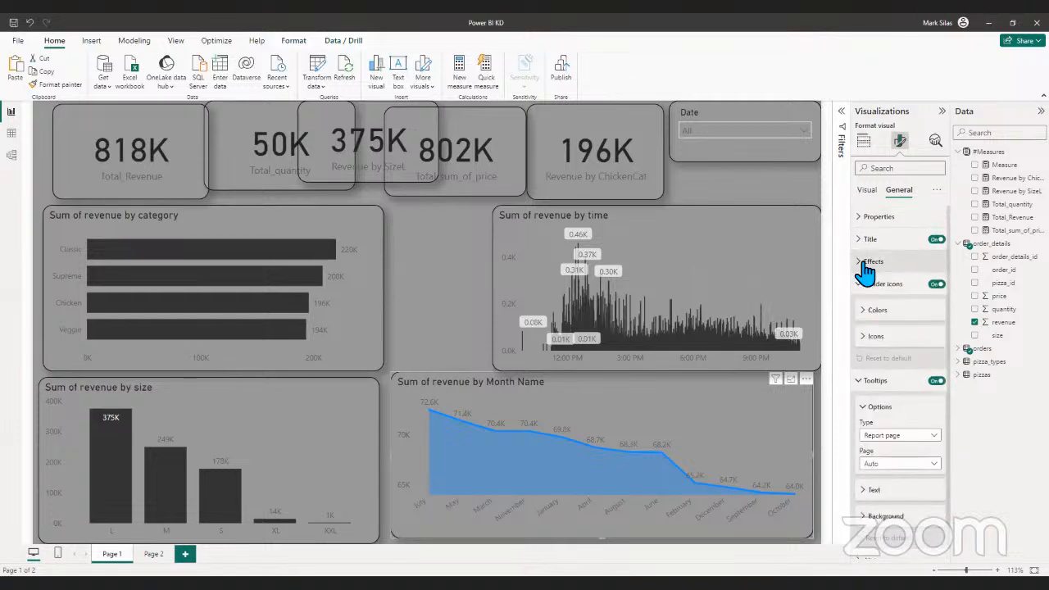
left_click(867, 264)
left_click(866, 264)
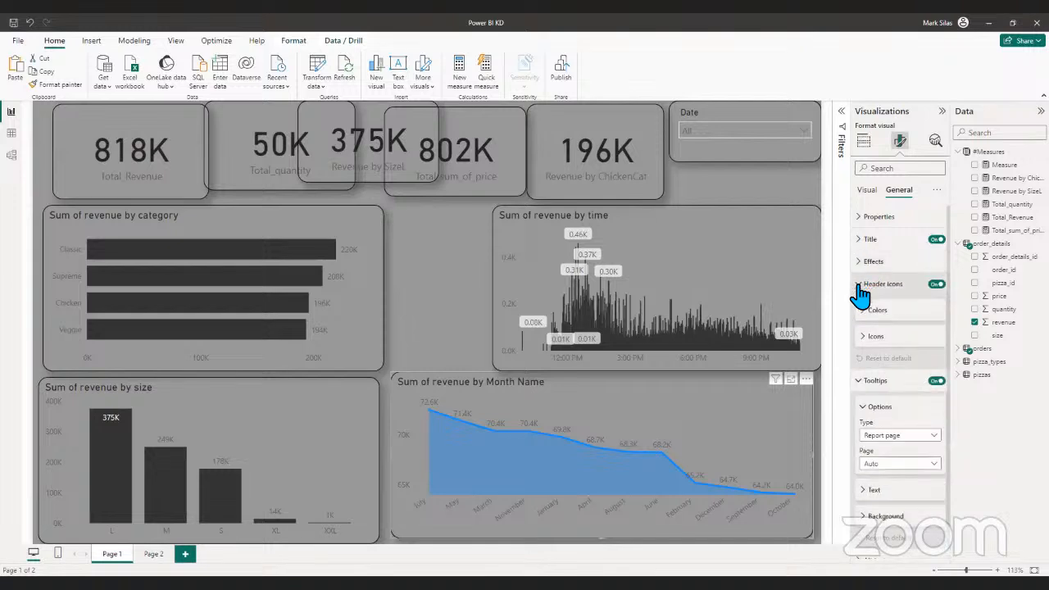
left_click(866, 286)
left_click(861, 307)
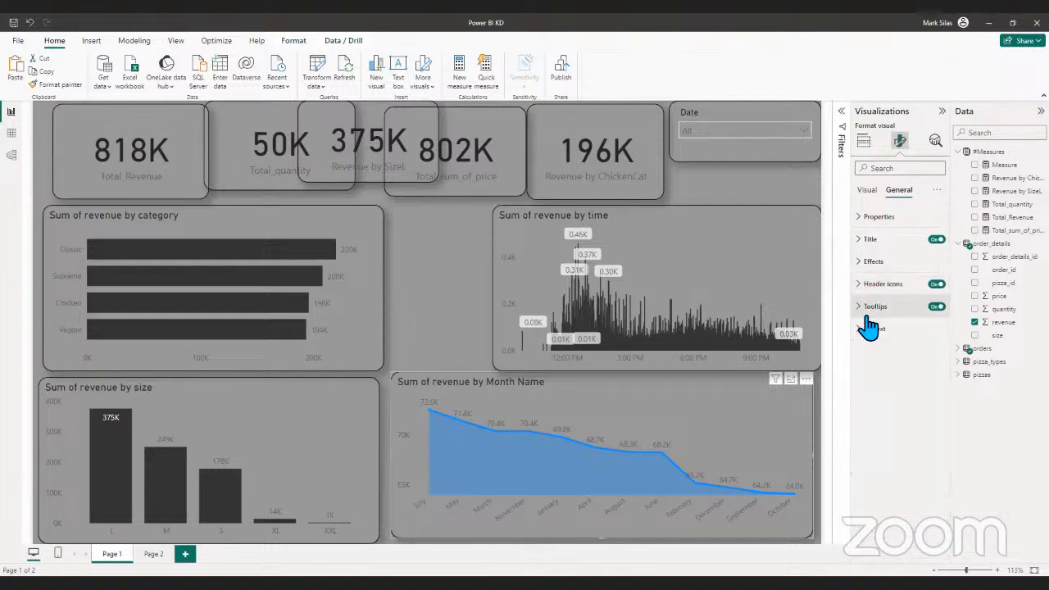
left_click(865, 312)
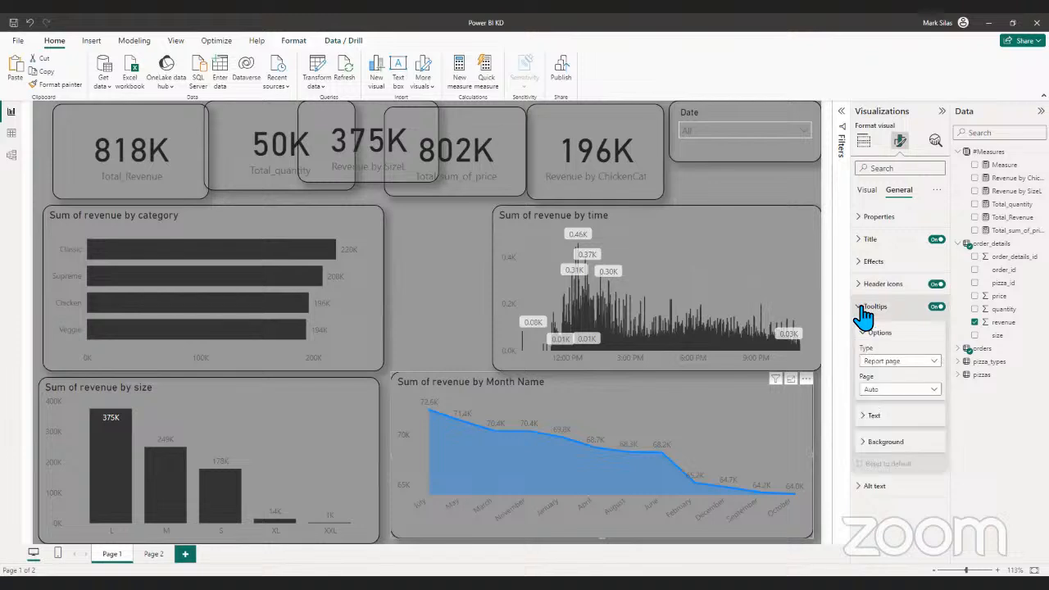
left_click(869, 442)
left_click(868, 443)
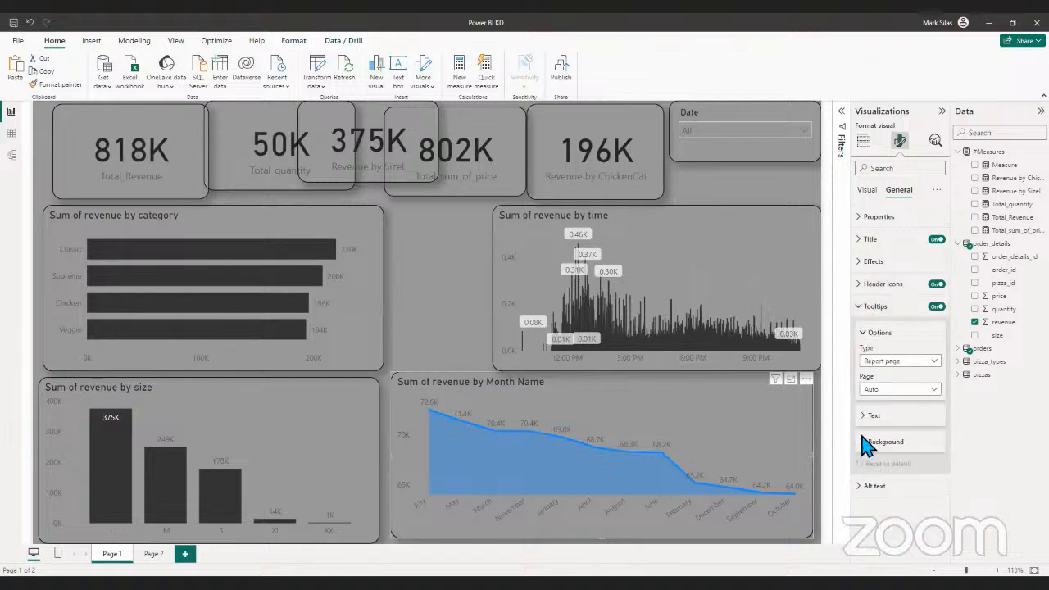
left_click(869, 336)
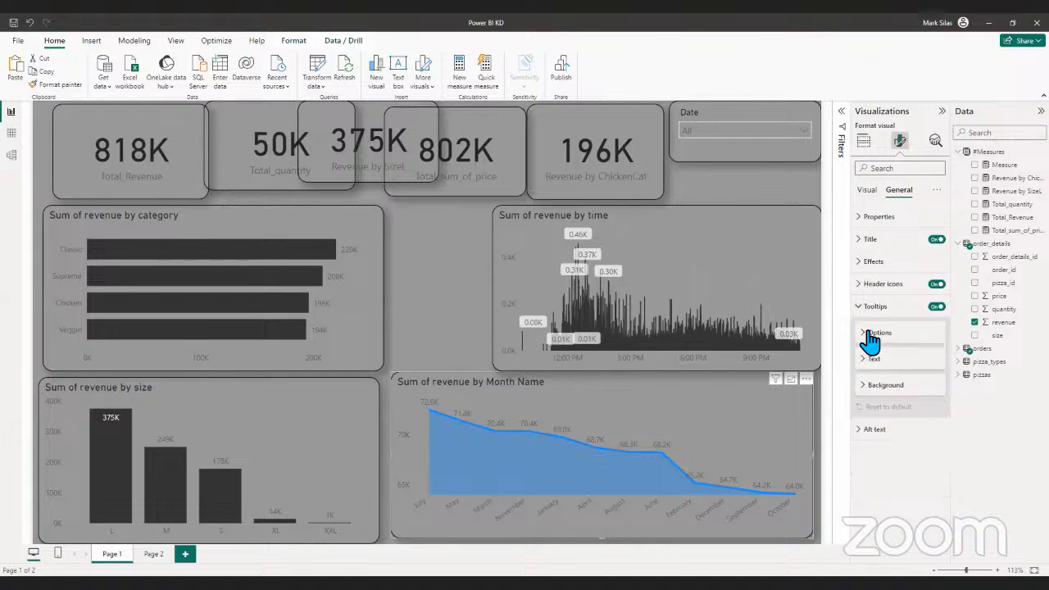
left_click(861, 306)
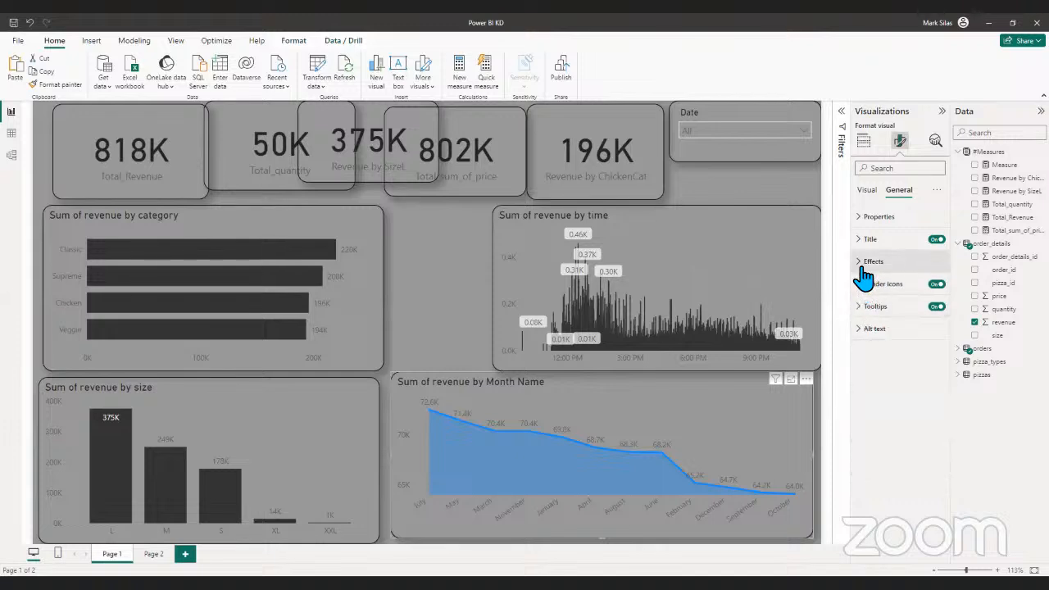
- Check the Month Name chart's effects, title formatting and size properties
left_click(862, 262)
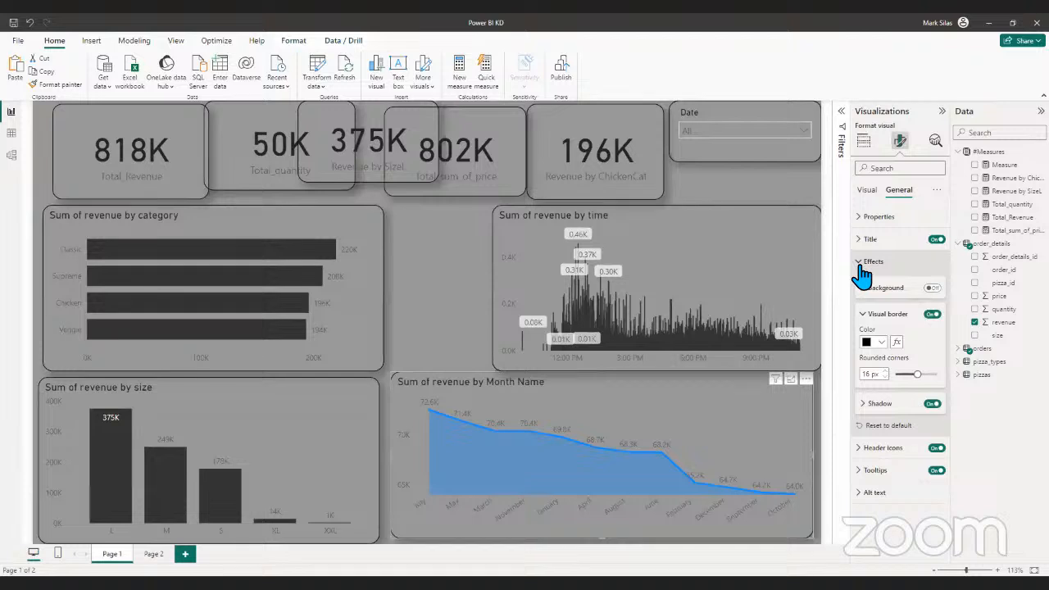
left_click(863, 263)
left_click(861, 239)
scroll(869, 336, "down", 1)
scroll(870, 336, "down", 2)
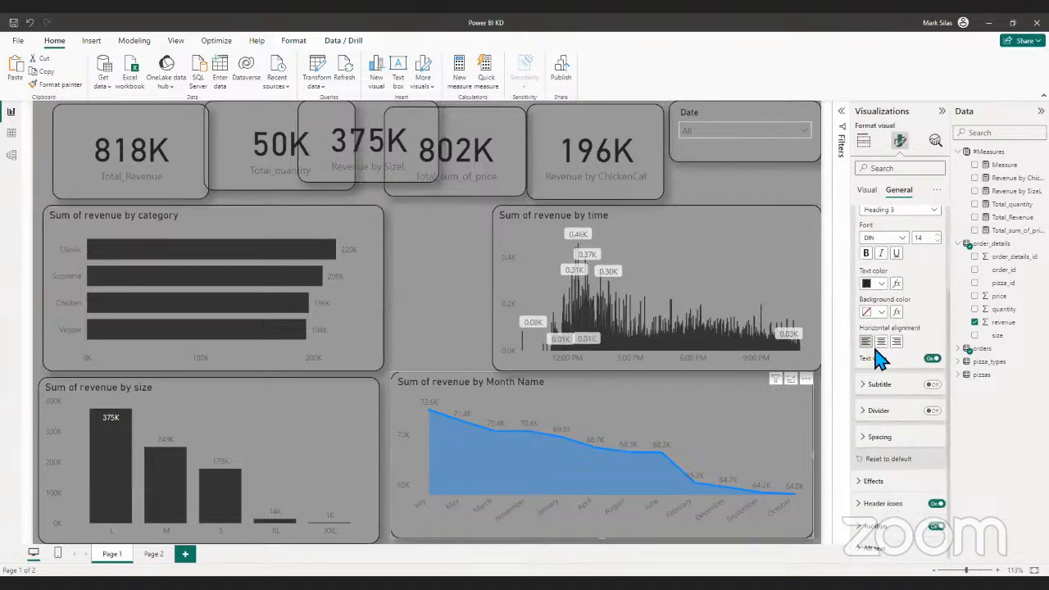
left_click(864, 484)
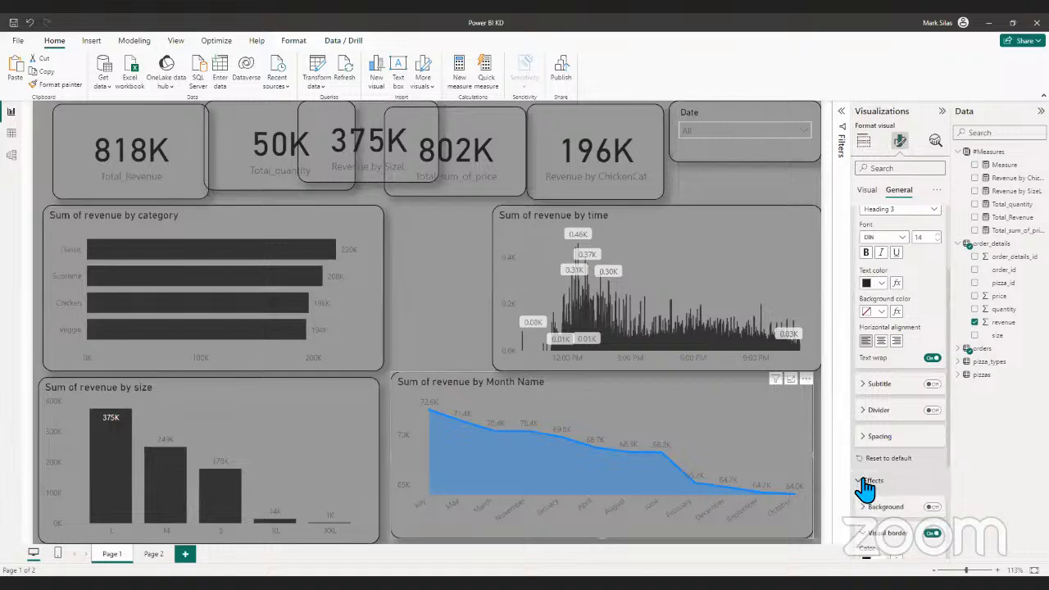
left_click(865, 484)
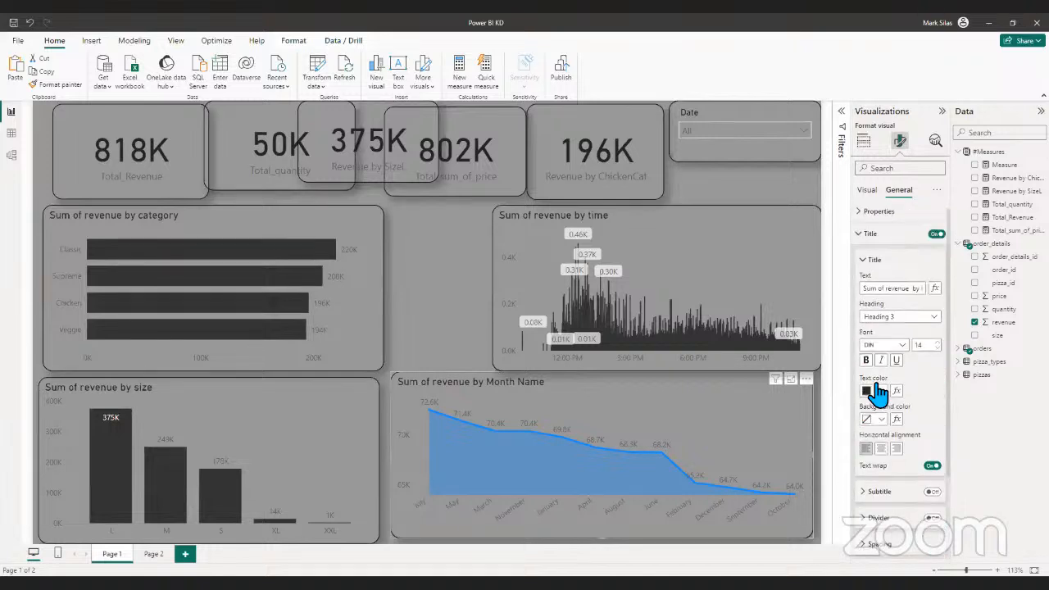
left_click(865, 245)
left_click(865, 243)
left_click(862, 219)
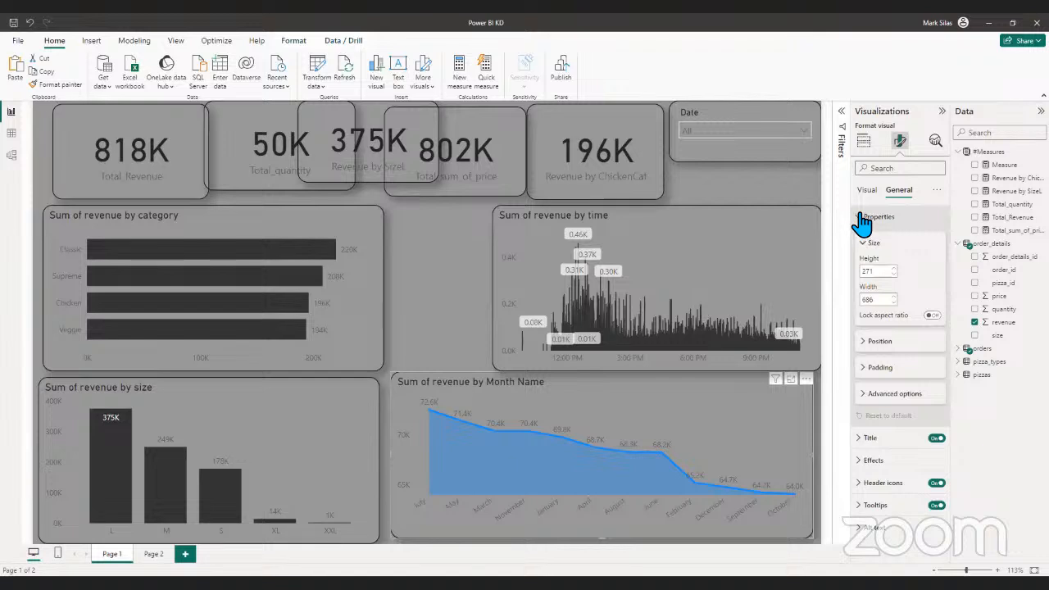
- Inspect the Month Name chart's plot area background, data label values and background, and y-axis range options
left_click(876, 193)
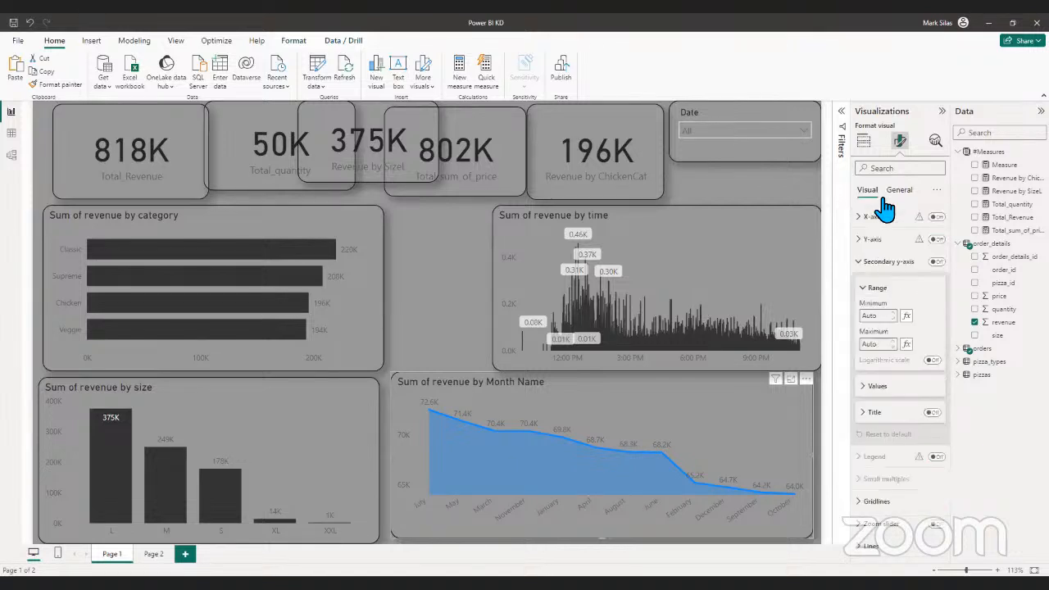
scroll(939, 381, "down", 2)
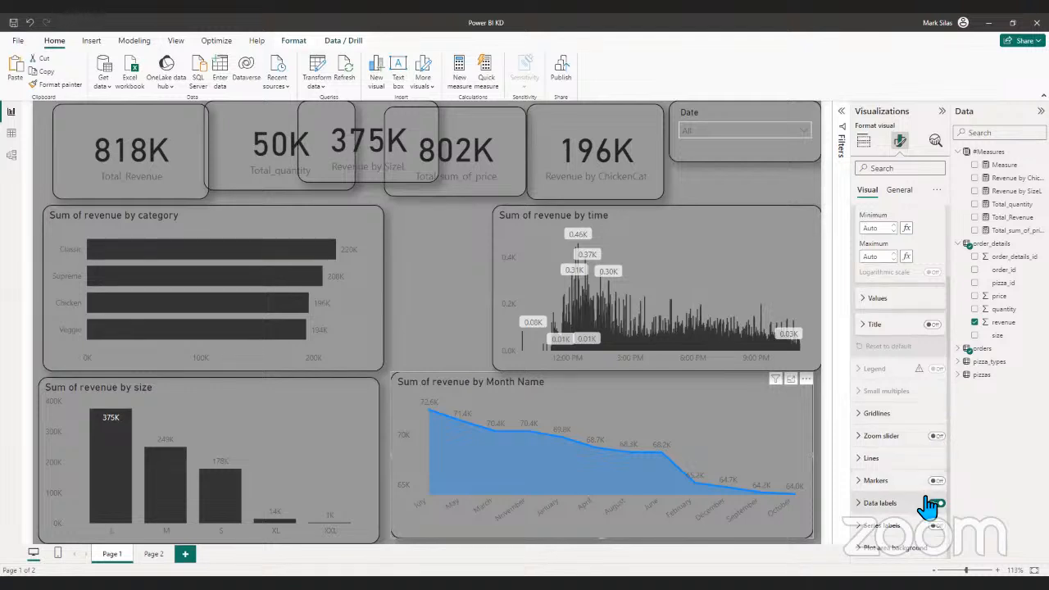
left_click(881, 547)
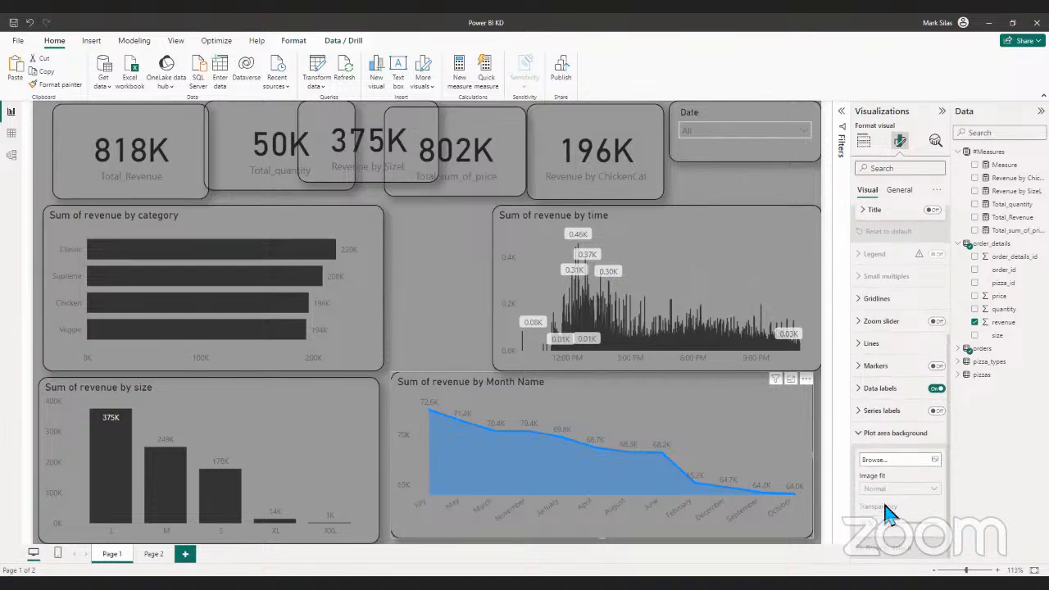
left_click(873, 435)
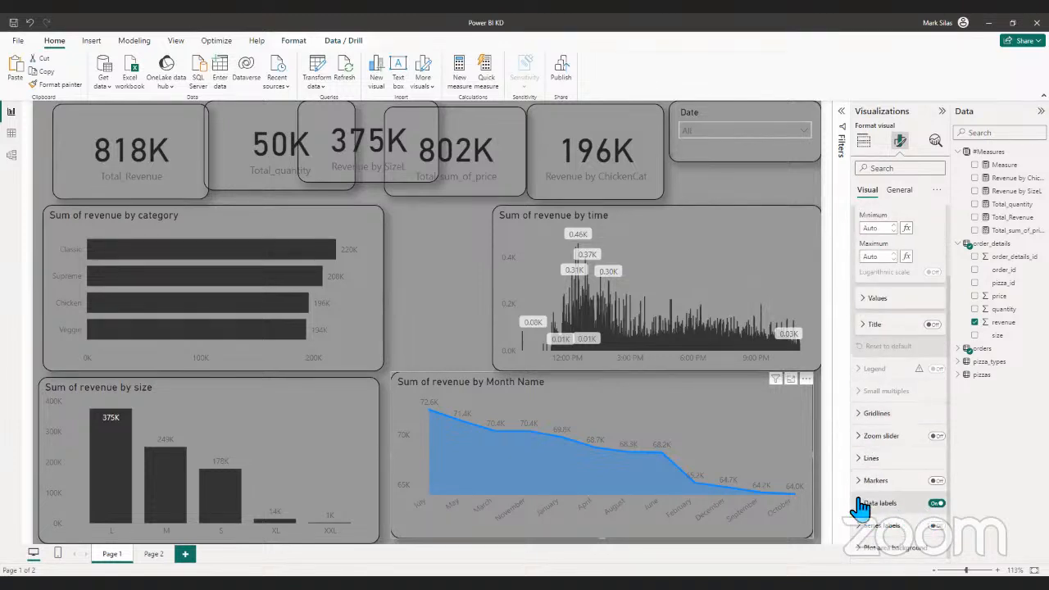
left_click(882, 503)
scroll(882, 498, "down", 5)
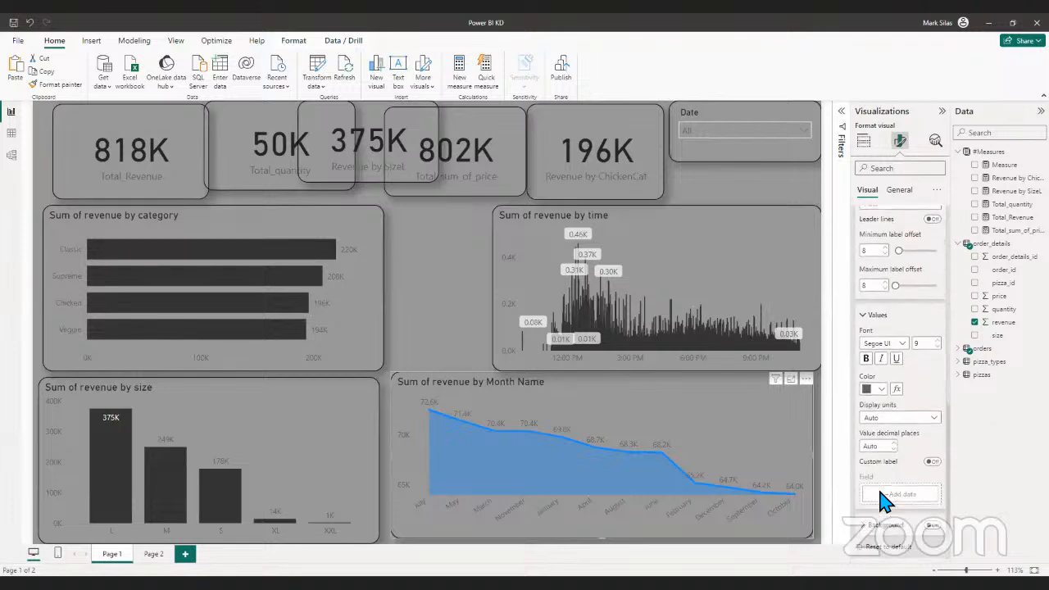
scroll(882, 497, "down", 1)
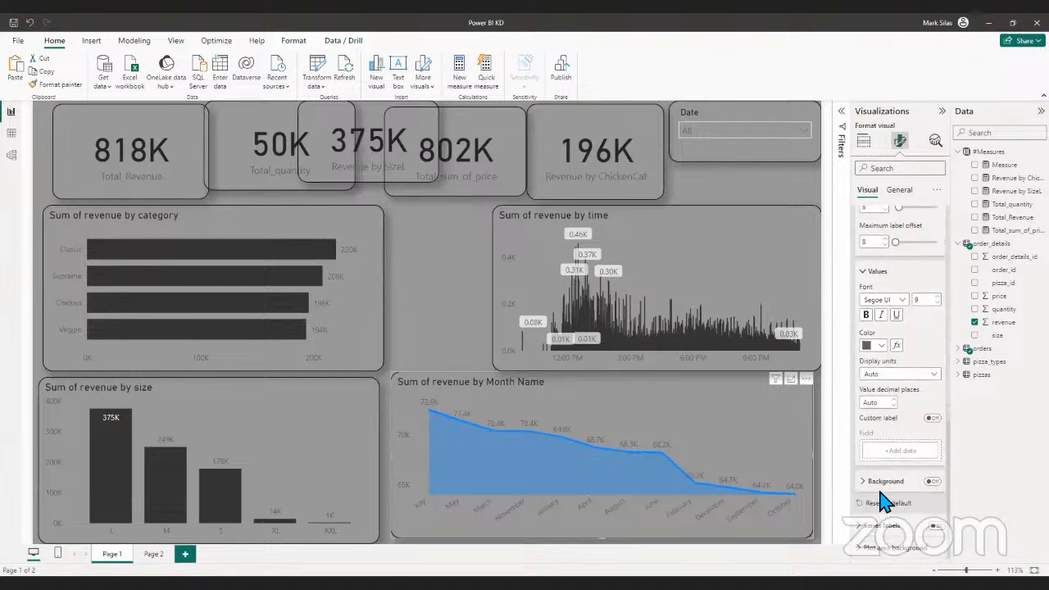
left_click(866, 485)
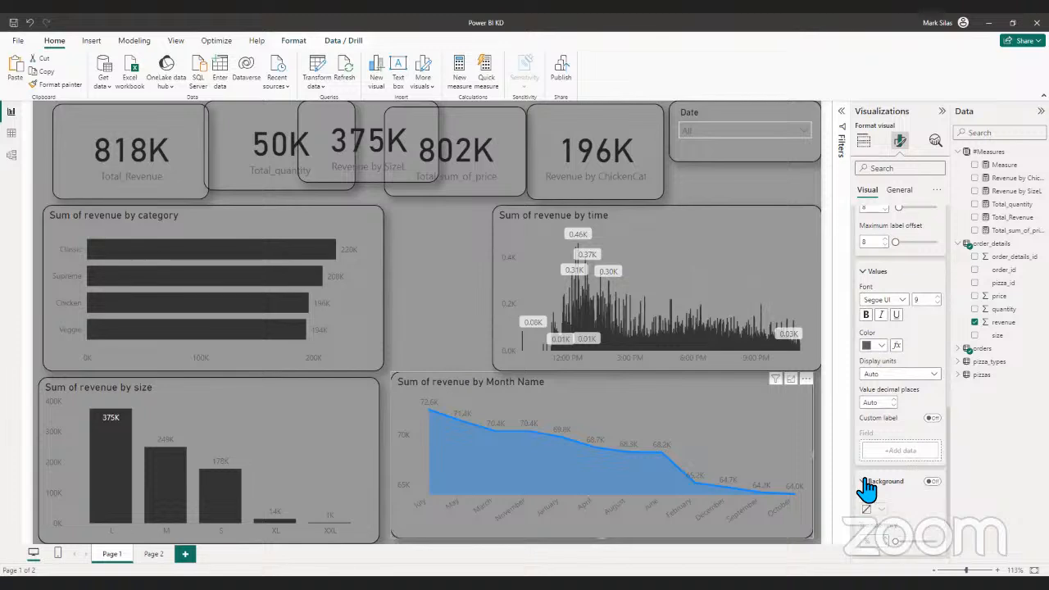
scroll(871, 480, "up", 10)
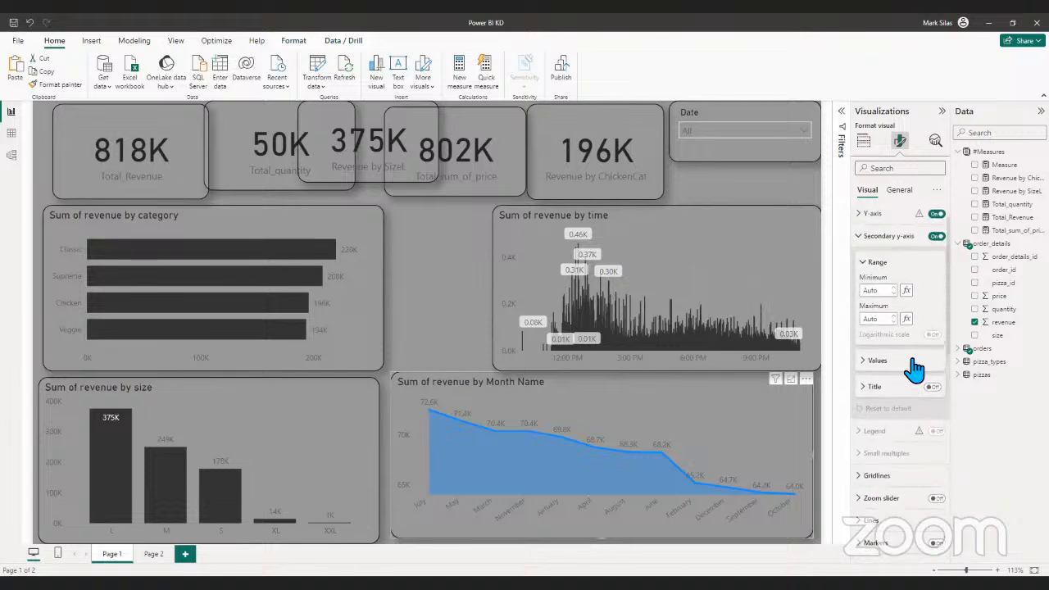
left_click(861, 236)
left_click(864, 215)
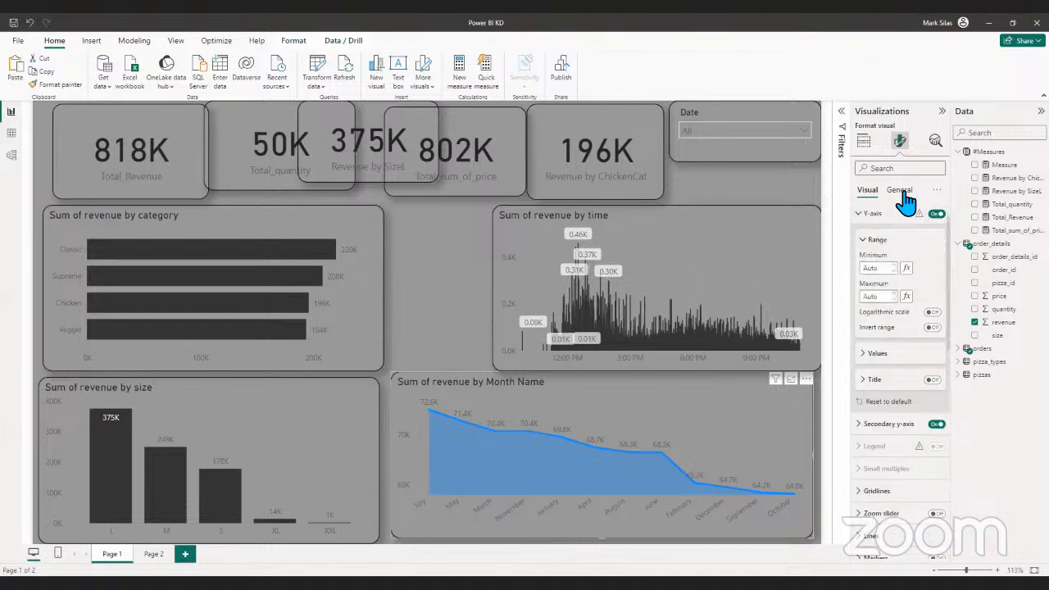
left_click(901, 190)
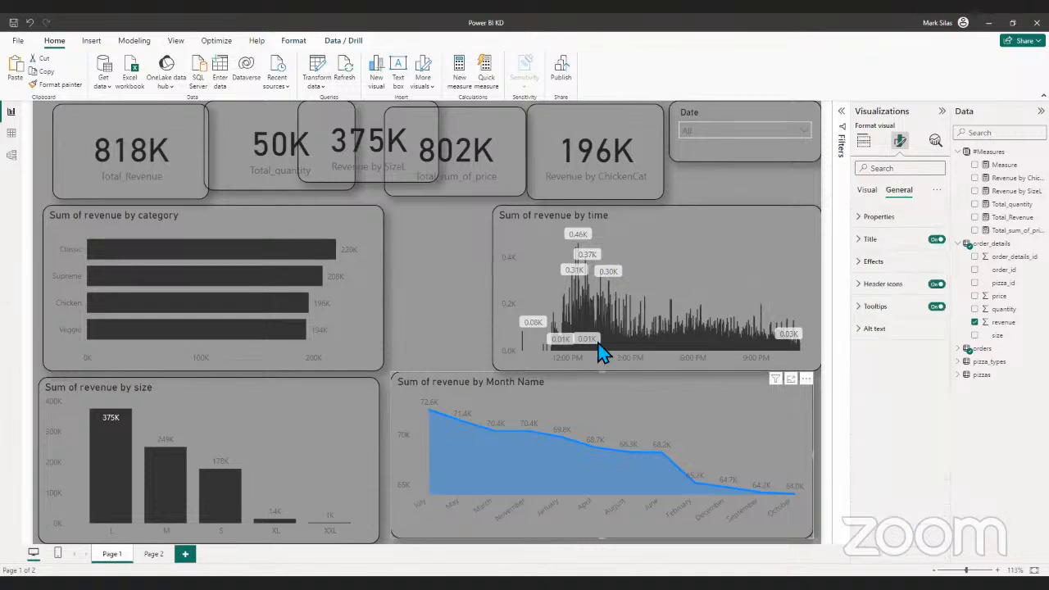
- Shrink the Sum of revenue by time chart and place it directly below the Date slicer against the canvas's right edge
left_click(554, 335)
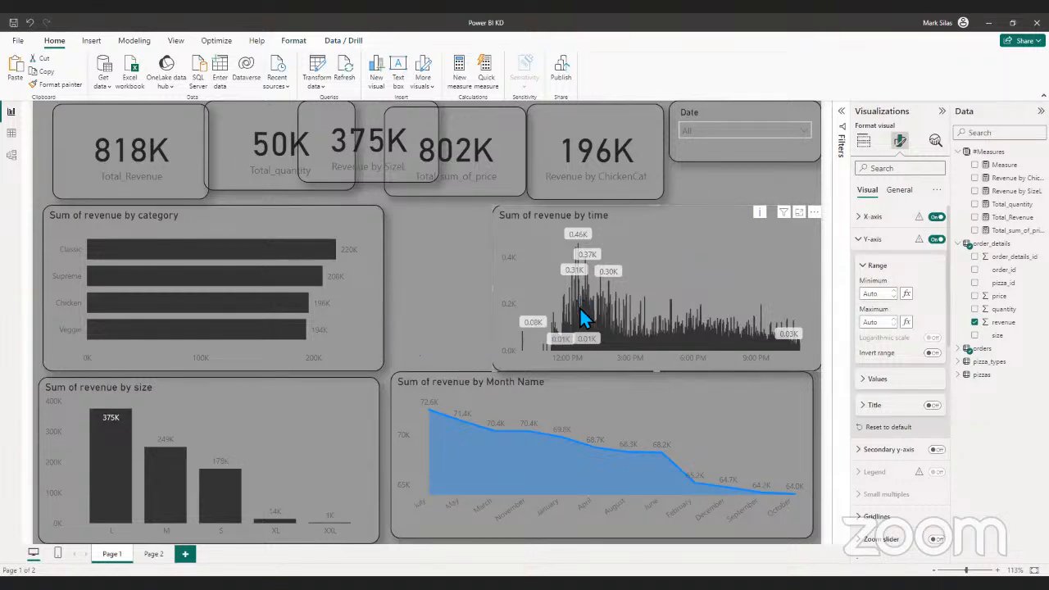
left_click_drag(496, 368, 495, 309)
left_click_drag(619, 343, 620, 344)
- Move the Sum of revenue by category chart beside the time chart and shrink it to roughly the same height
left_click(347, 281)
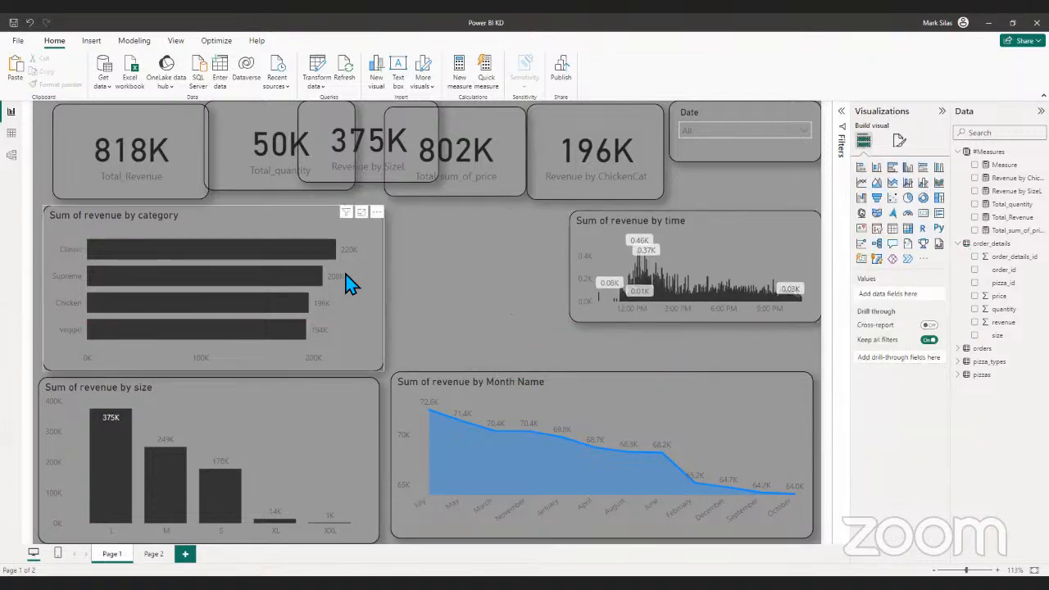
left_click_drag(265, 286, 401, 271)
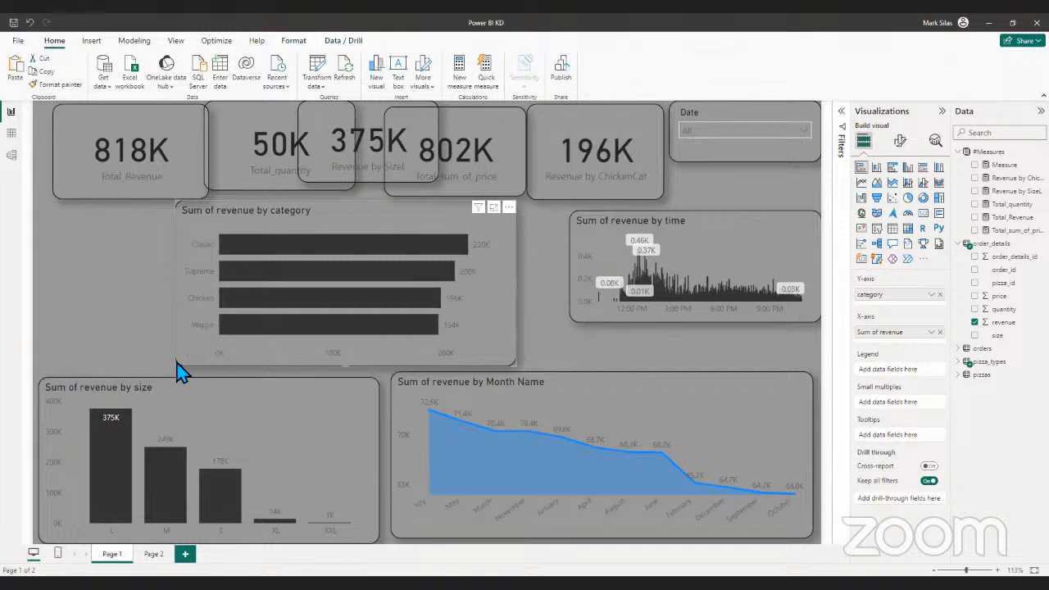
left_click_drag(176, 367, 387, 308)
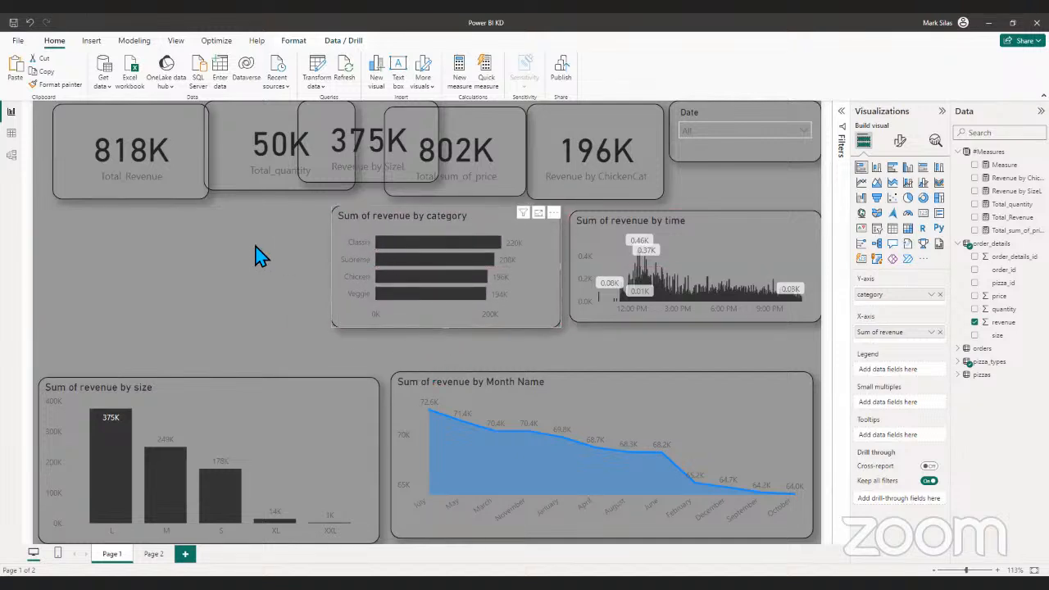
- Move the revenue by size chart onto the Month Name chart, and stack the ChickenCat and Total_sum_of_price cards along the canvas's left edge
left_click_drag(212, 405, 528, 391)
left_click_drag(611, 127, 170, 248)
left_click_drag(468, 145, 50, 366)
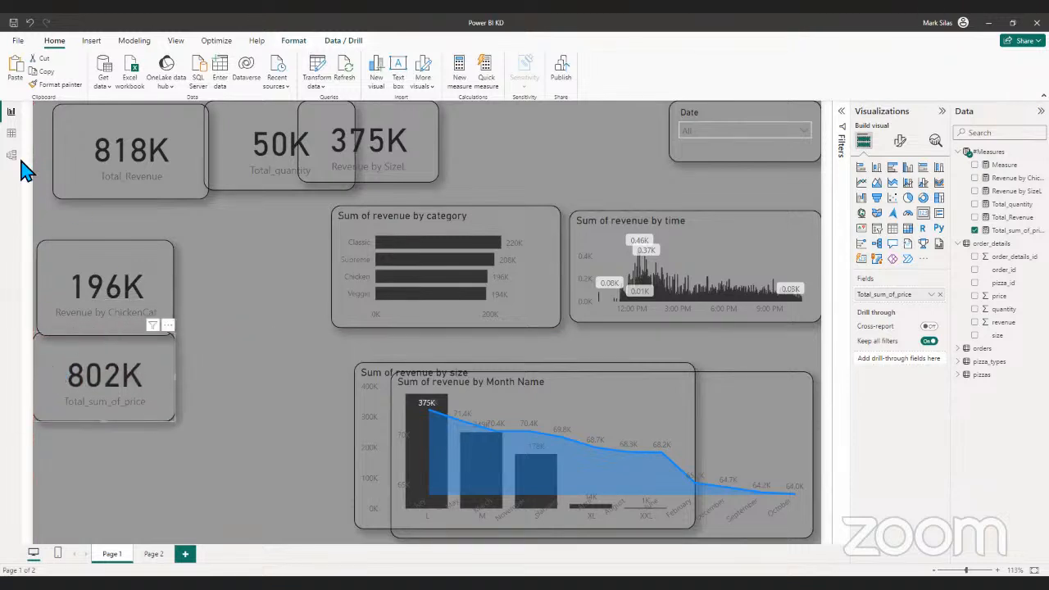
- Place a smaller Revenue by SizeL card beside the Date slicer, and move the Total_Revenue and Total_quantity cards to the canvas's lower left area
left_click_drag(429, 159, 621, 153)
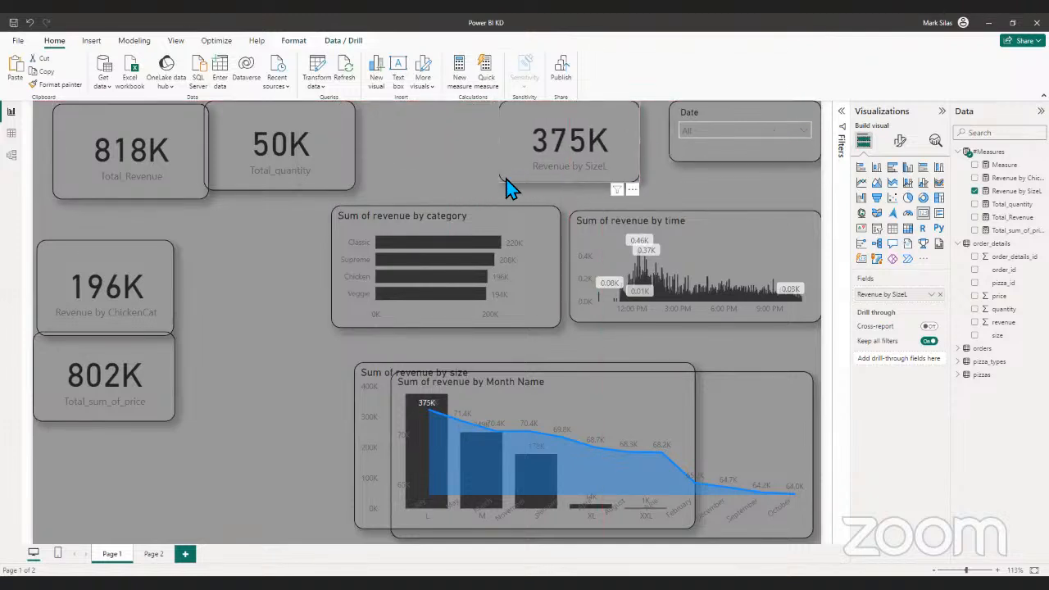
left_click_drag(502, 183, 562, 179)
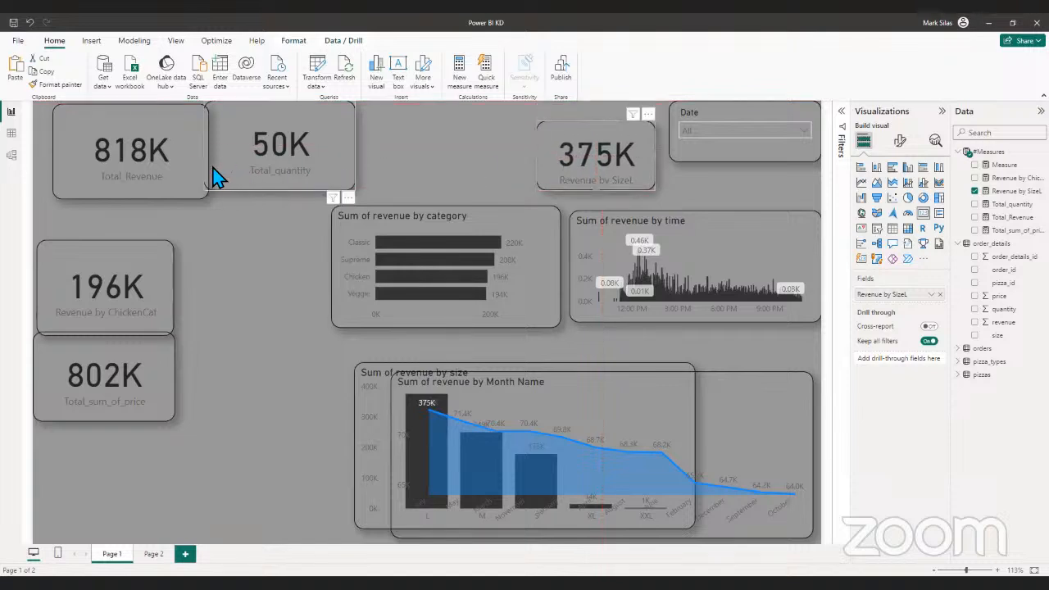
left_click_drag(181, 168, 267, 379)
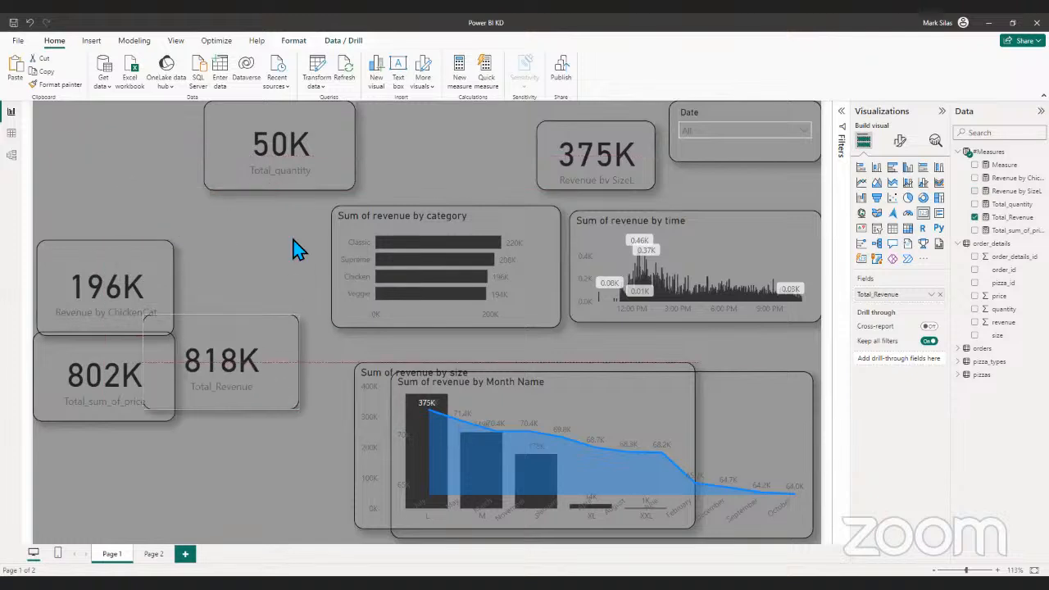
left_click_drag(293, 175, 268, 508)
left_click(209, 123)
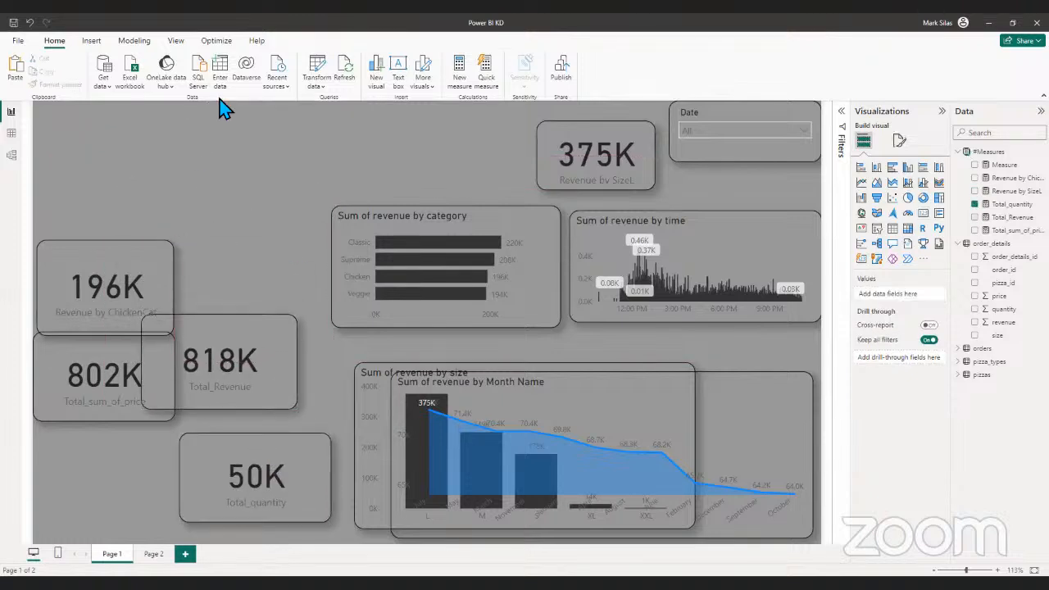
- Insert a text box reading "Sales Dashboard" and set its font size to 18
left_click(91, 40)
left_click(353, 72)
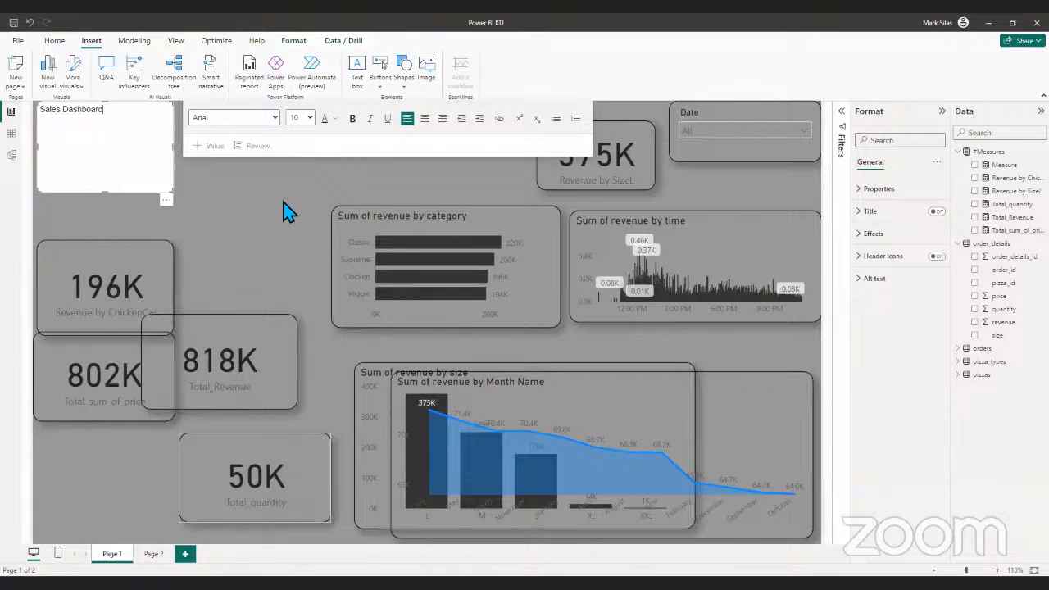
triple_click(88, 134)
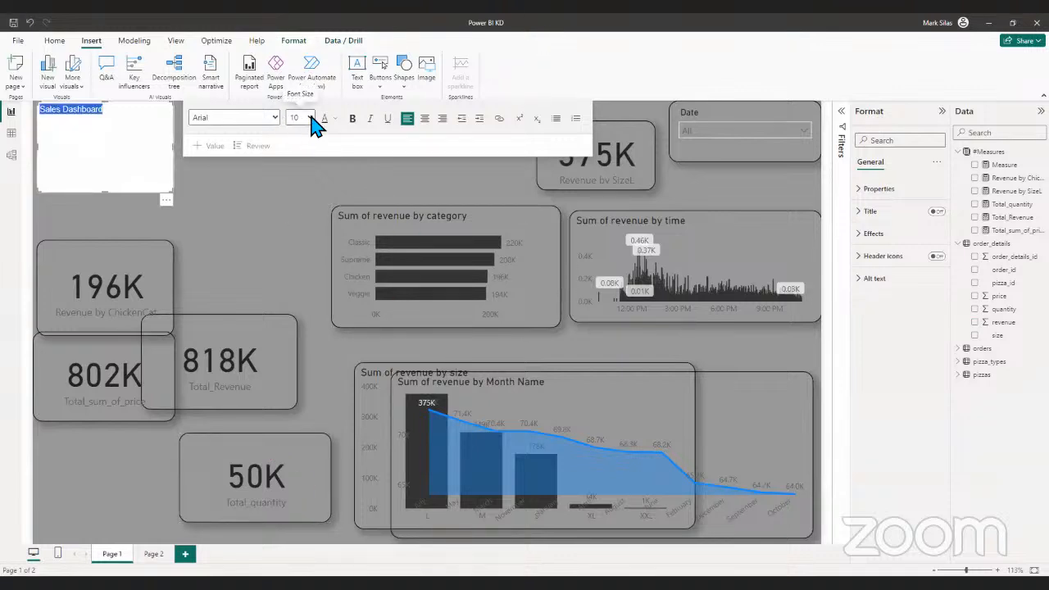
left_click(301, 204)
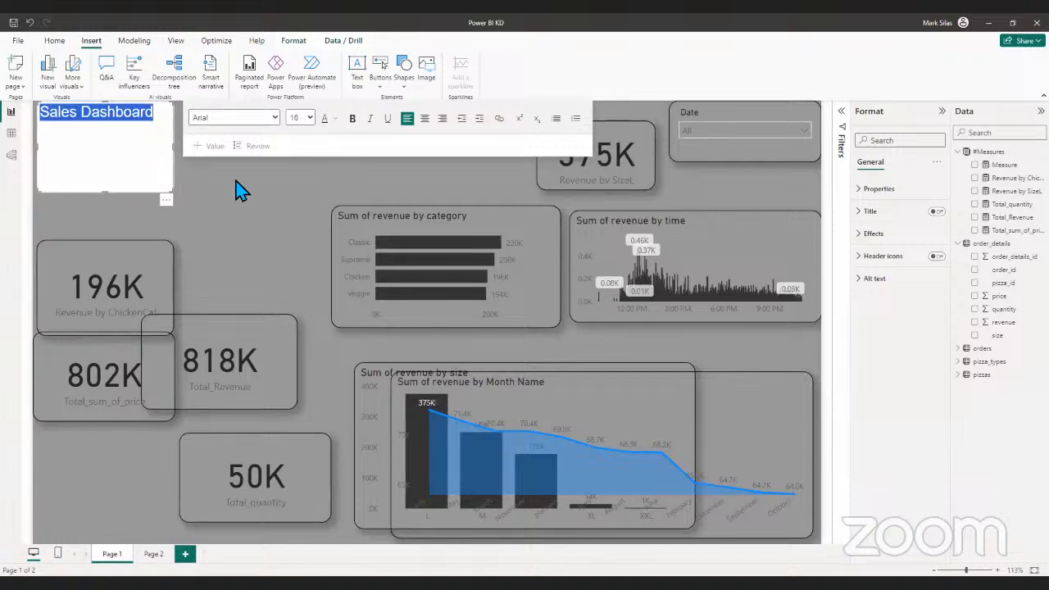
- Copy the Revenue by ChickenCat card's formatting onto the Sales Dashboard text box and reduce the box's height to fit its title
left_click(103, 283)
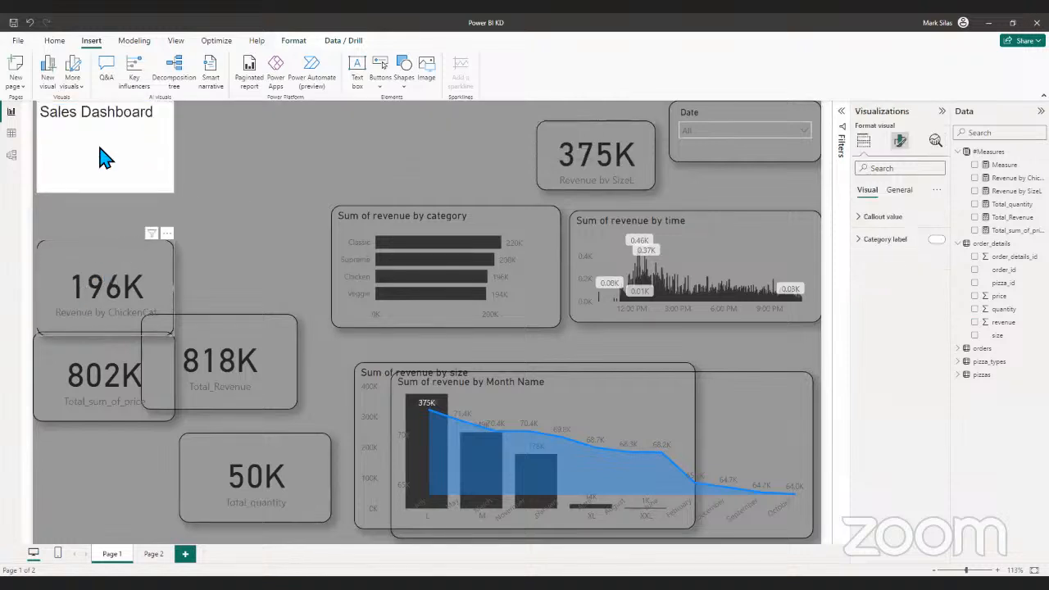
left_click(55, 41)
left_click(97, 131)
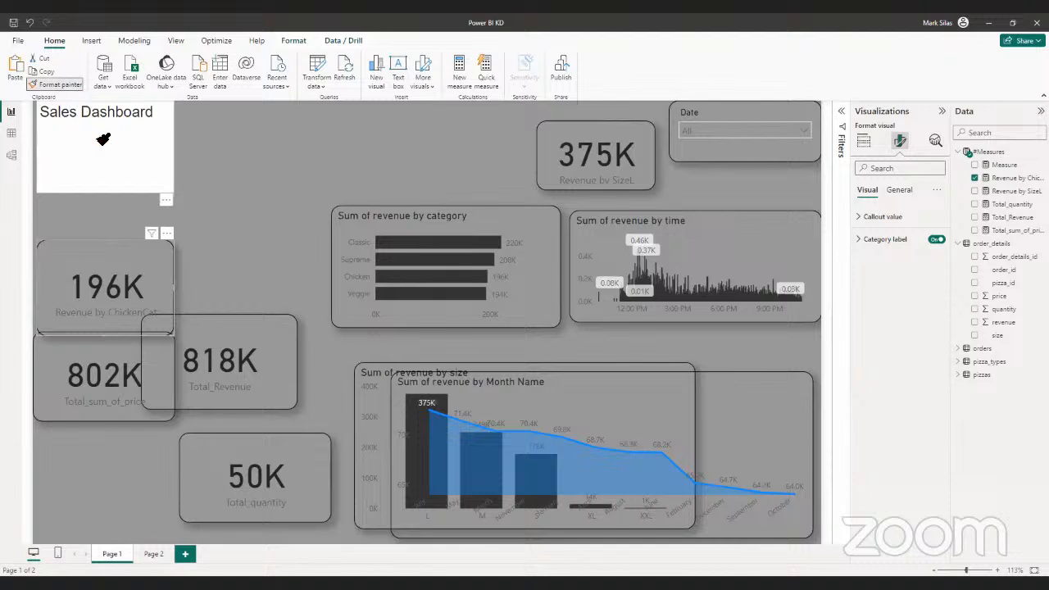
left_click_drag(103, 194, 123, 135)
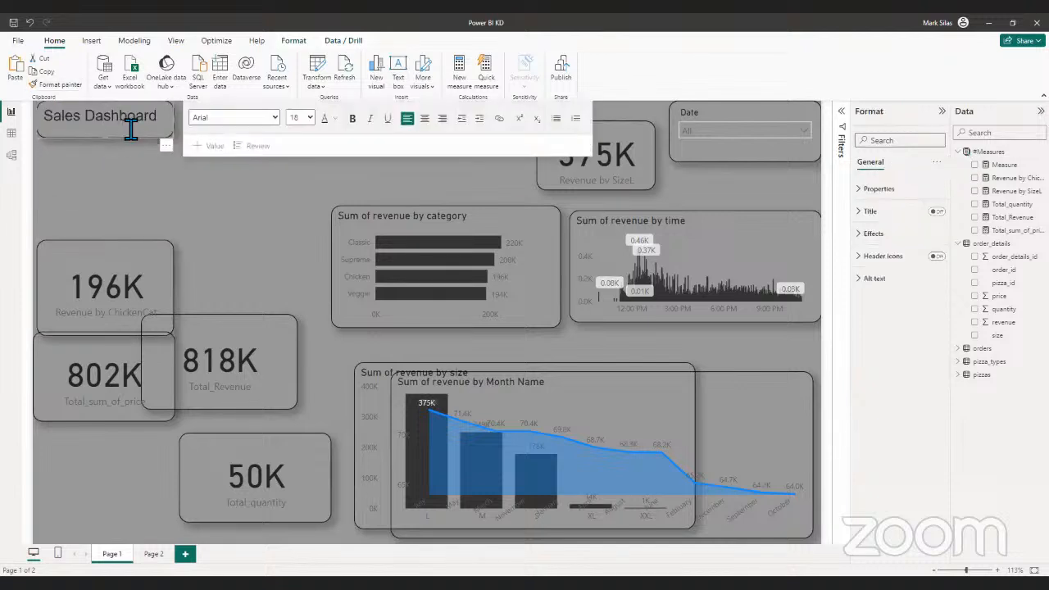
- Set the Sales Dashboard text to font size 36 and make its text box wider and taller
triple_click(131, 130)
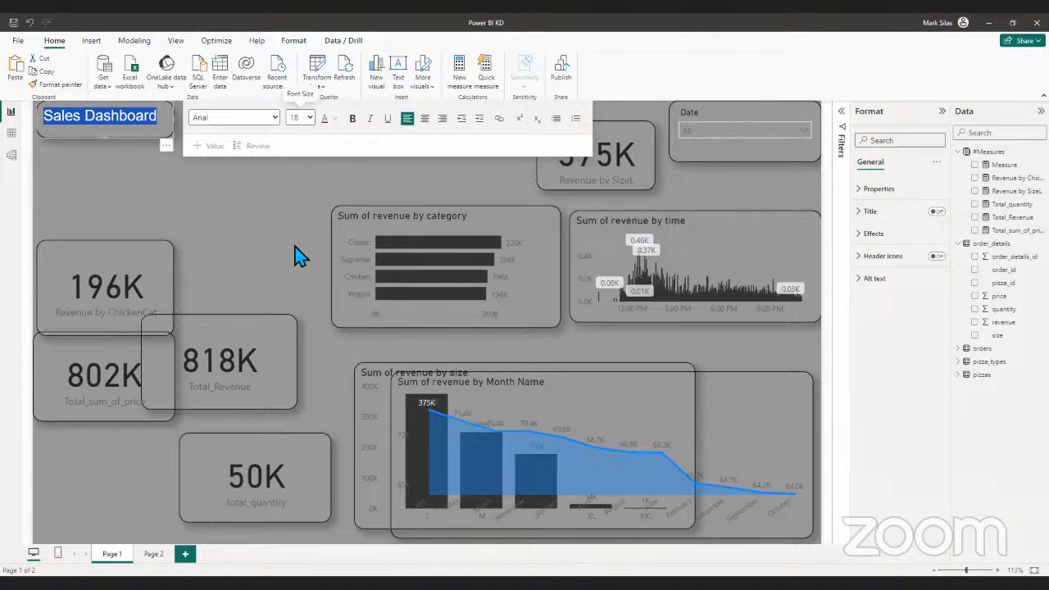
left_click(182, 164)
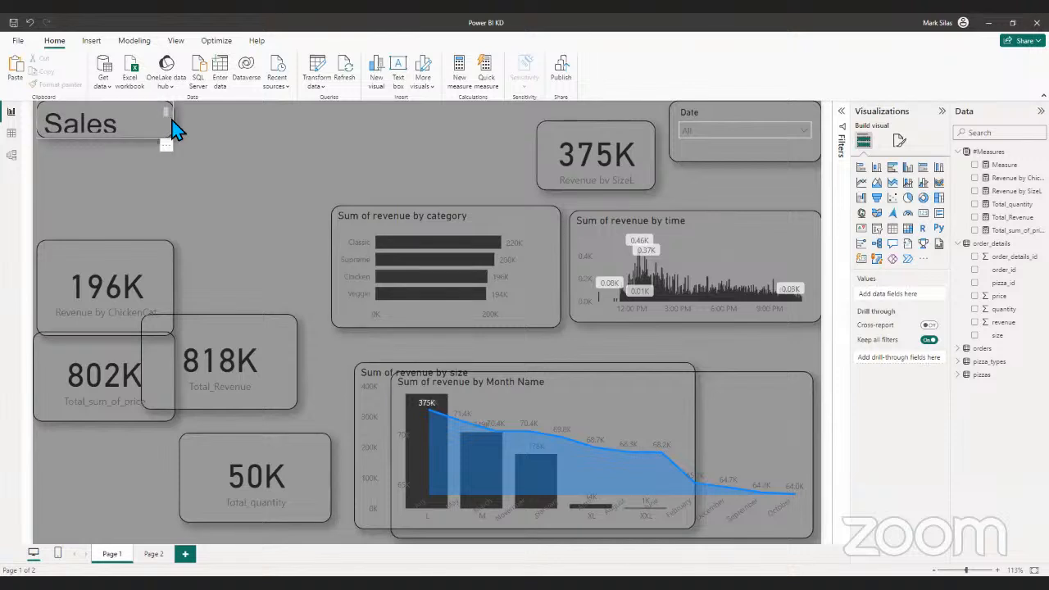
left_click(169, 138)
left_click_drag(169, 117, 220, 156)
left_click_drag(132, 139, 134, 161)
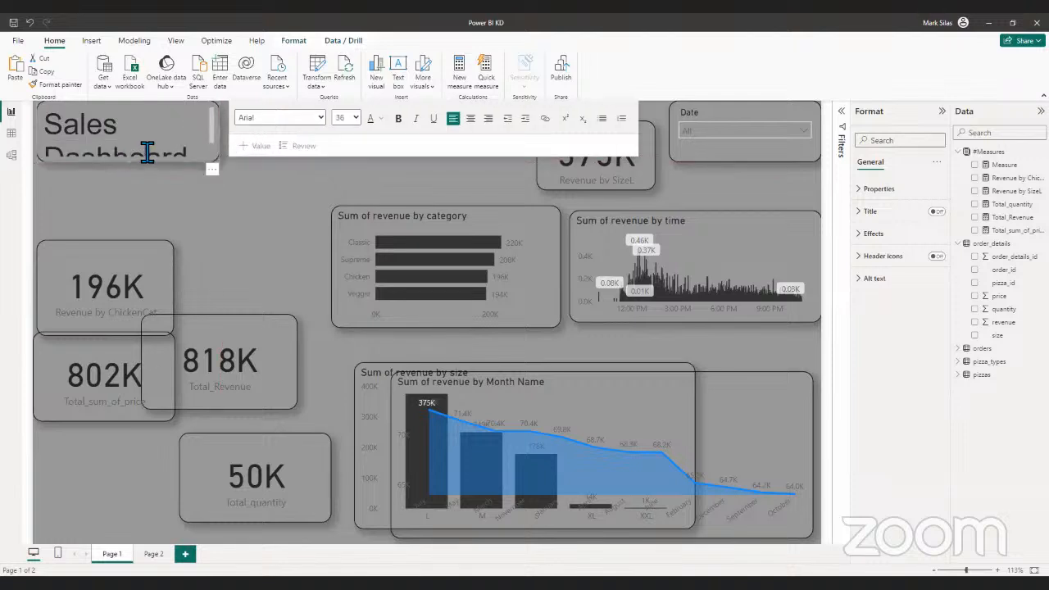
- Set the Sales Dashboard text to font size 24 and reduce the text box's height to fit one line
key("ctrl+a")
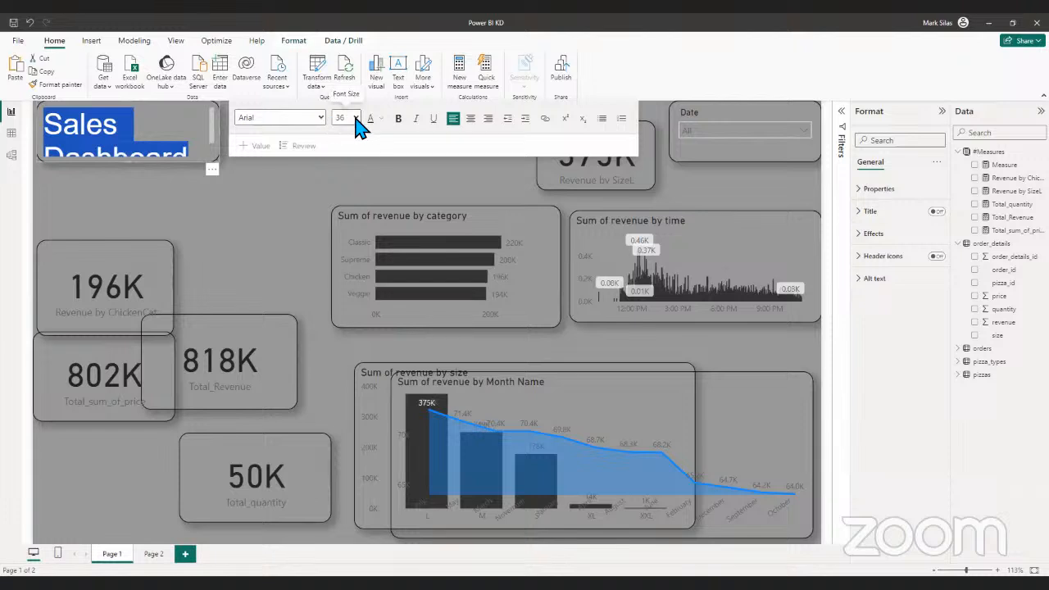
left_click(354, 197)
left_click(219, 159)
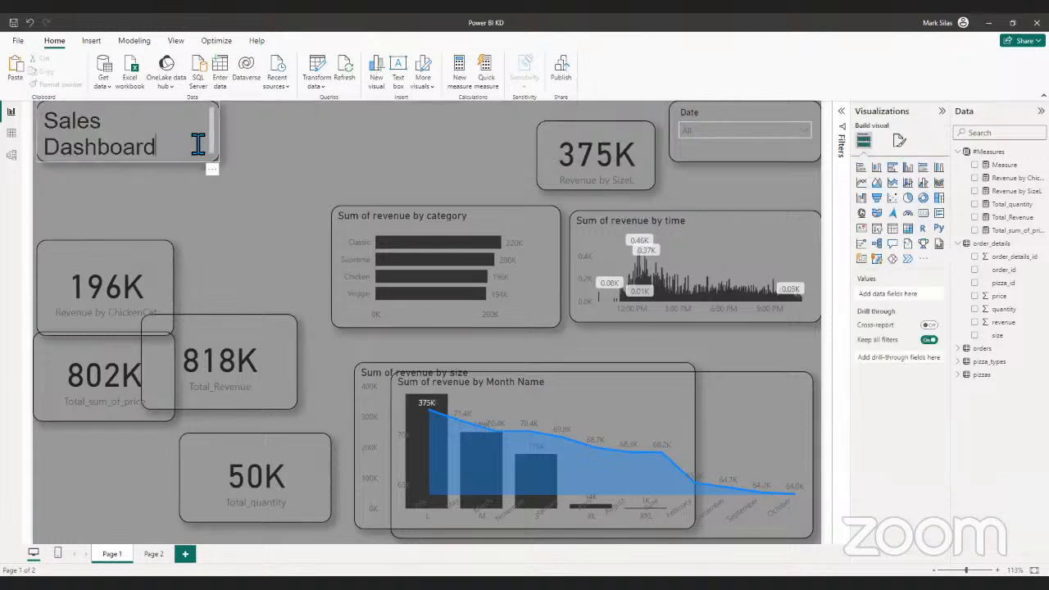
left_click(198, 145)
key("ctrl+a")
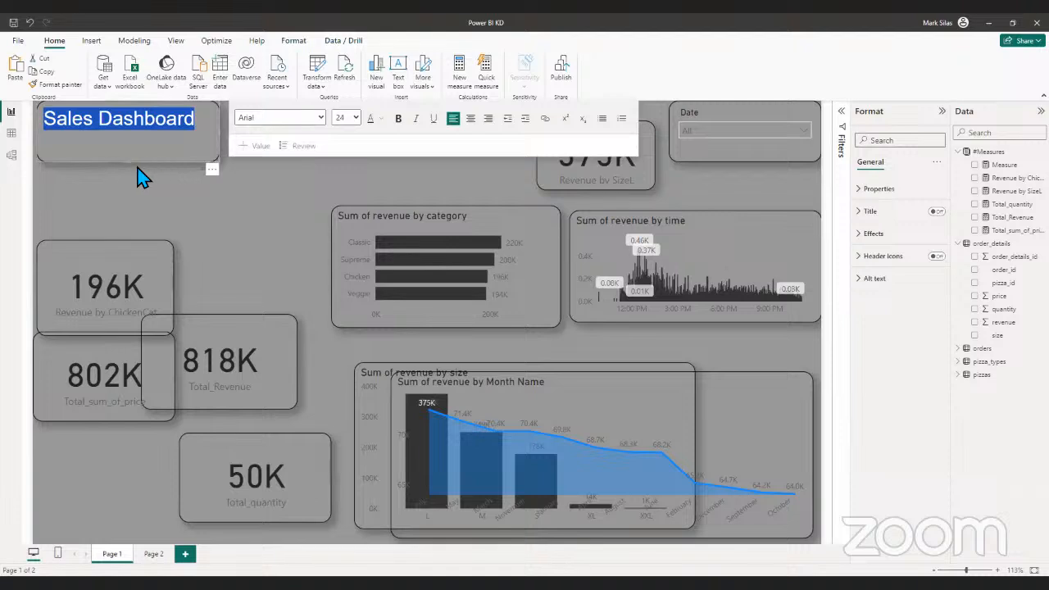
left_click_drag(129, 165, 131, 140)
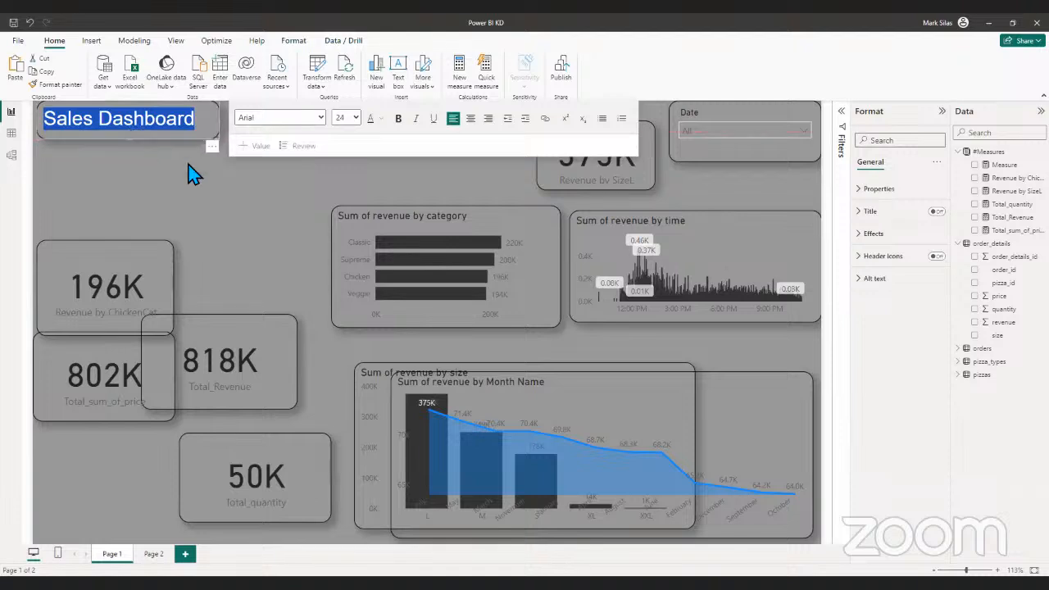
- Narrow the Sales Dashboard text box so its right edge sits close to the text
left_click(238, 170)
left_click(216, 128)
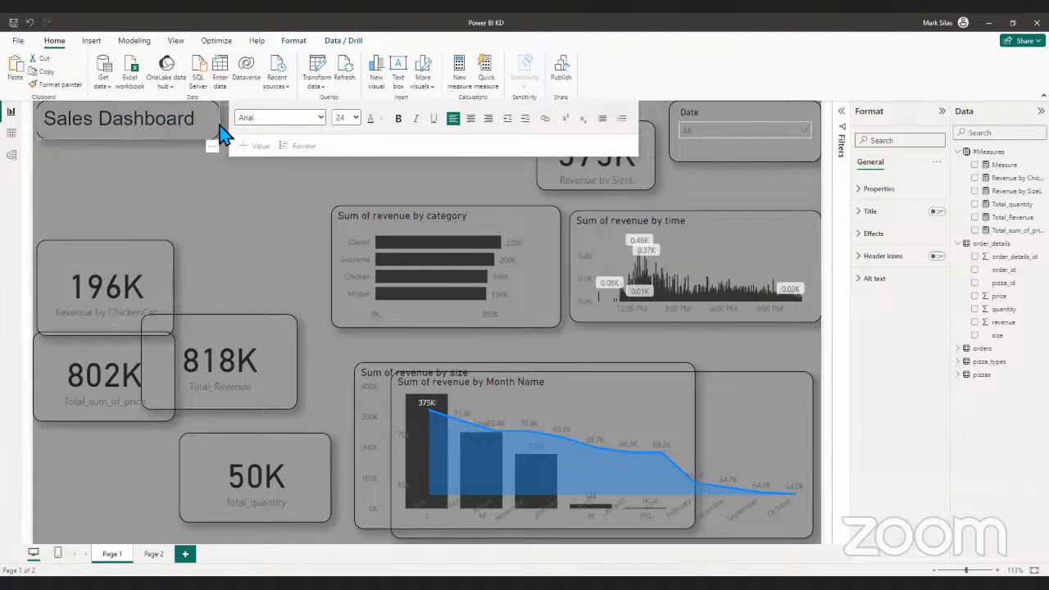
left_click(223, 120)
left_click(212, 116)
left_click_drag(223, 121, 211, 129)
left_click(276, 218)
- Nudge the Sales Dashboard text box slightly down from the canvas's top edge
left_click(73, 123)
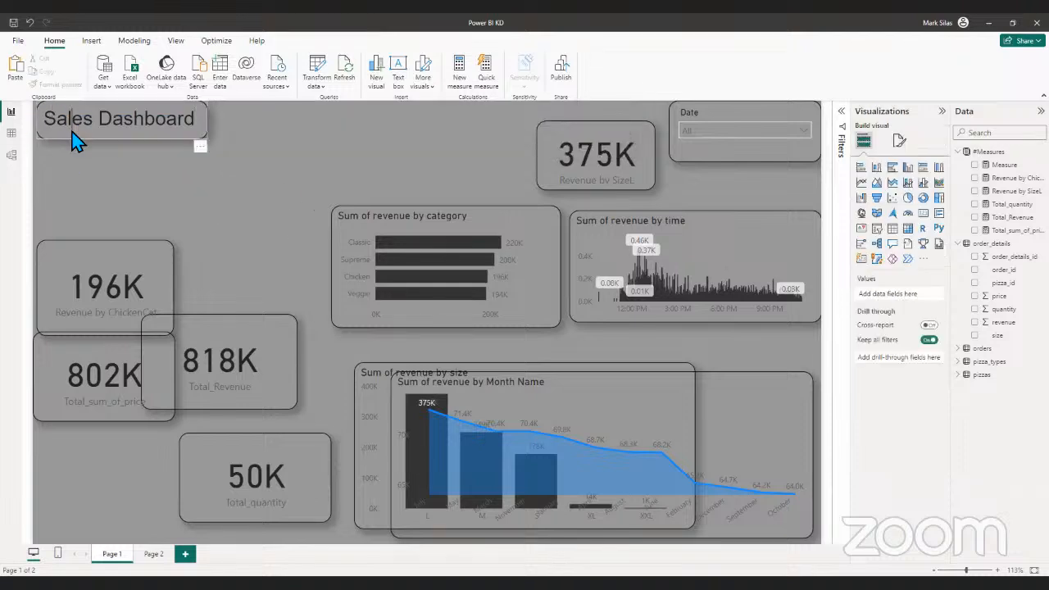
left_click(152, 141)
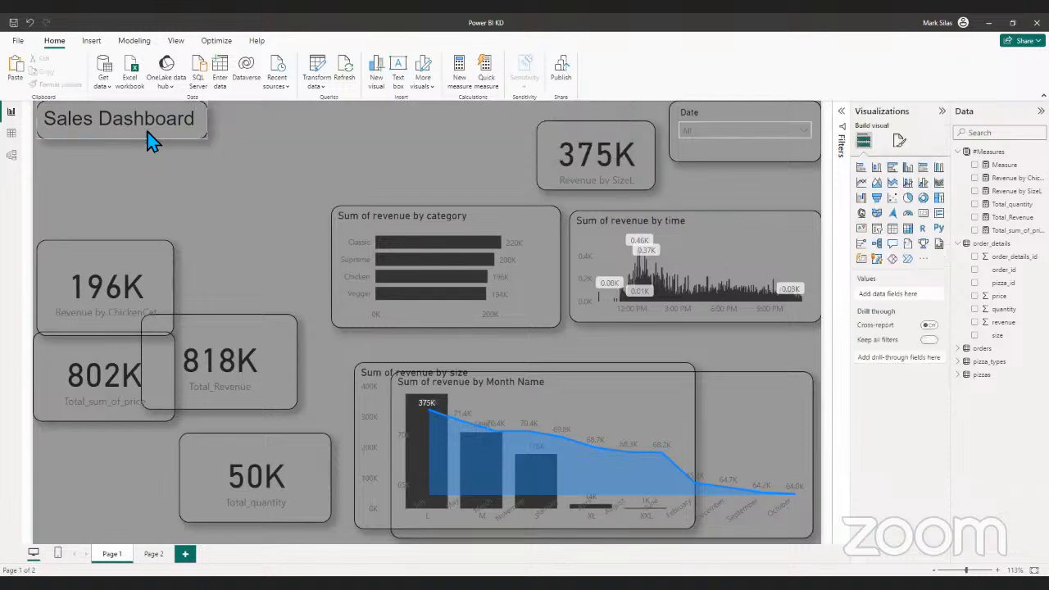
left_click(152, 138)
key("Down")
key("Down")
key("Down")
key("Down")
key("Down")
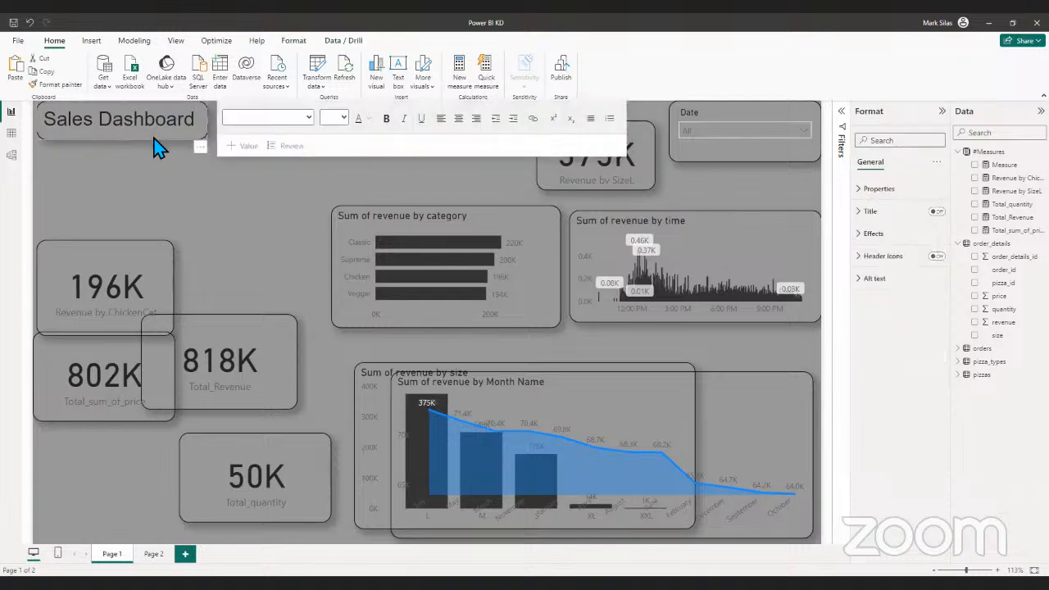
left_click(227, 213)
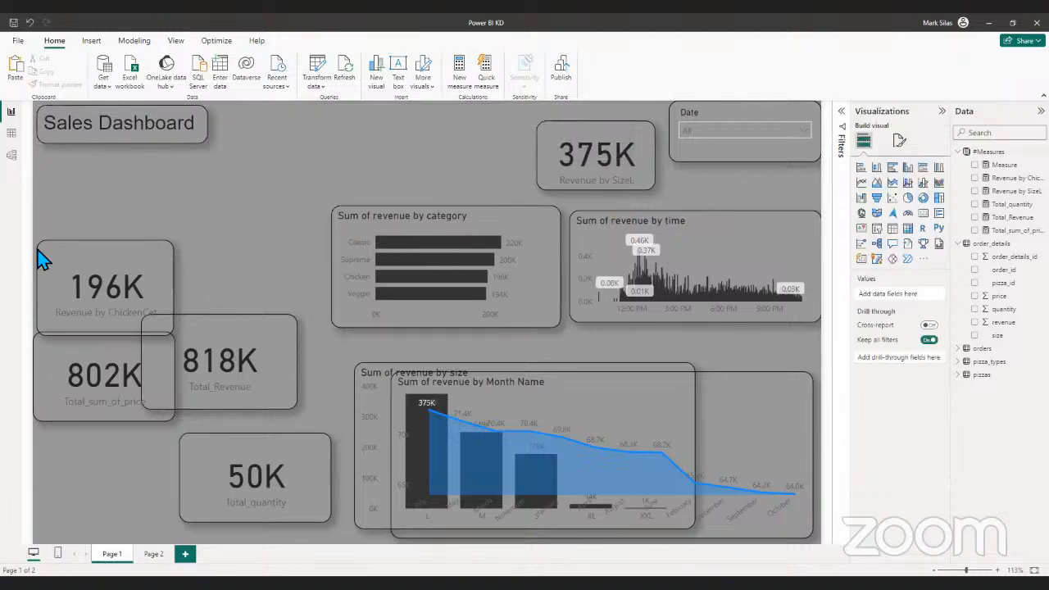
- Stack the ChickenCat, Total_sum_of_price and Total_Revenue cards beneath the Sales Dashboard title, and narrow the Total_Revenue card to match the others
left_click_drag(47, 293, 57, 199)
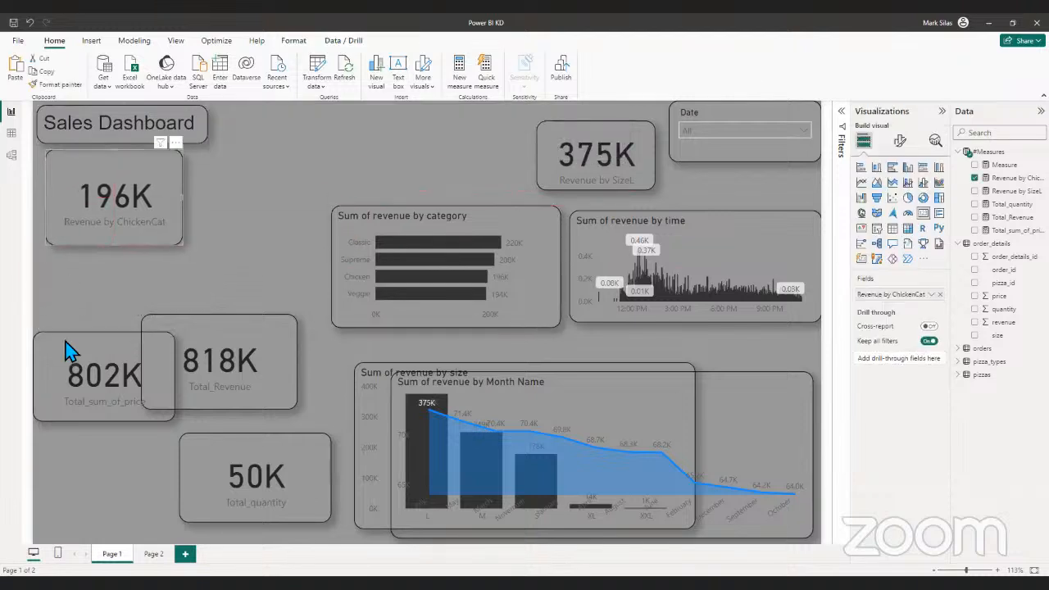
left_click_drag(72, 352, 90, 283)
left_click(206, 391)
left_click_drag(206, 391, 107, 447)
left_click(183, 338)
mouse_move(184, 337)
left_mouse_down()
mouse_move(169, 335)
mouse_move(189, 332)
mouse_move(184, 322)
left_mouse_up()
left_click(175, 439)
left_click_drag(200, 426, 184, 423)
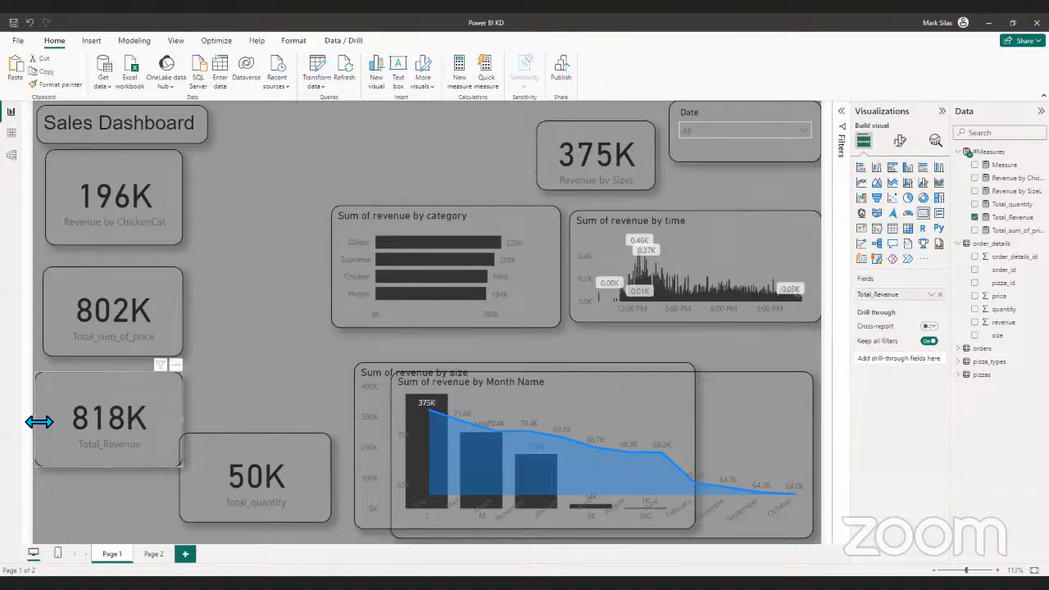
left_click_drag(39, 421, 47, 427)
- Move the Total_quantity card to the top of the canvas beside the Sales Dashboard title
left_click(237, 481)
left_click_drag(237, 480, 324, 285)
left_click_drag(340, 94, 304, 77)
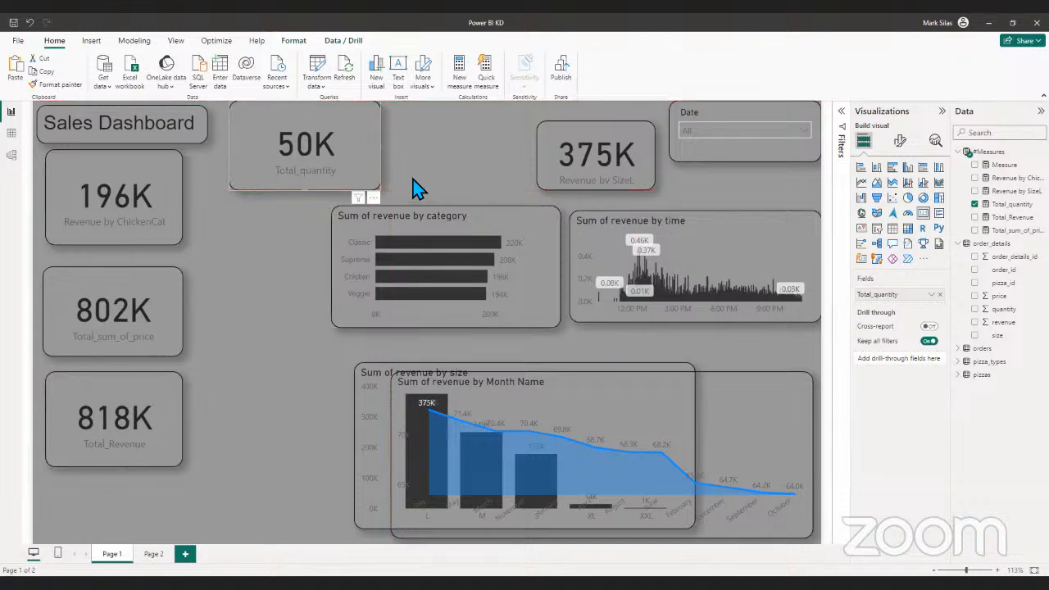
- Move the Total_quantity card to the lower canvas, and place the Total_sum_of_price and Total_Revenue cards side by side next to the title
left_click_drag(340, 151, 327, 506)
left_click_drag(121, 352, 329, 141)
left_click_drag(106, 468, 431, 176)
- Stack the Revenue by SizeL, Revenue by ChickenCat and Total_quantity cards in one column beneath the Sales Dashboard title
left_click_drag(269, 485, 98, 429)
left_click_drag(111, 232, 134, 366)
left_click_drag(623, 150, 158, 235)
mouse_move(121, 205)
left_mouse_down()
mouse_move(120, 182)
mouse_move(112, 191)
left_mouse_up()
- Shrink the Revenue by ChickenCat and Total_quantity cards to roughly the SizeL card's size, and move Total_quantity up closer to them
mouse_move(148, 293)
left_mouse_down()
mouse_move(136, 274)
mouse_move(168, 294)
left_mouse_up()
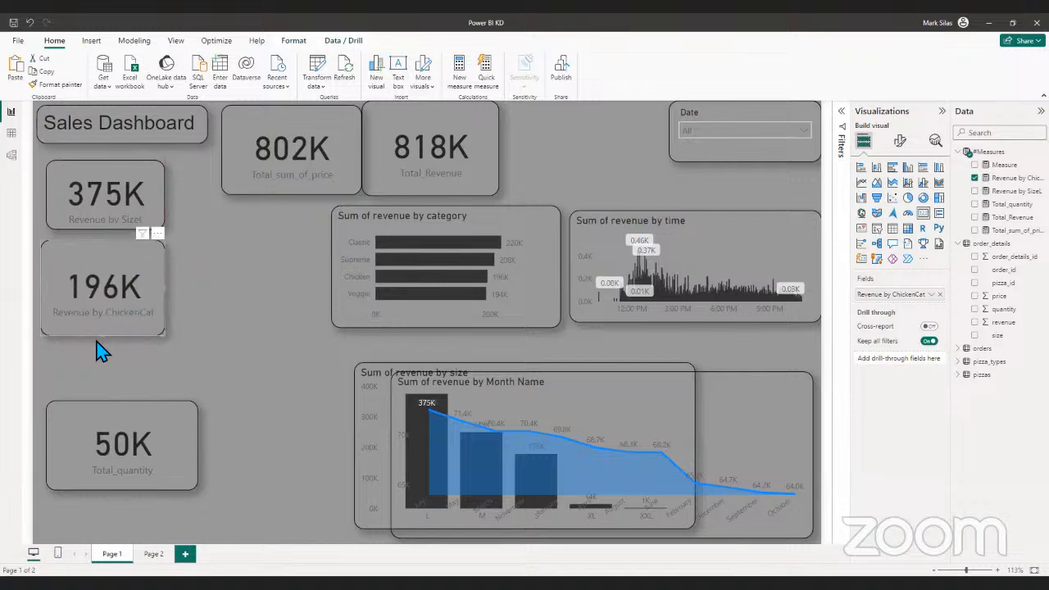
left_click_drag(104, 338, 109, 311)
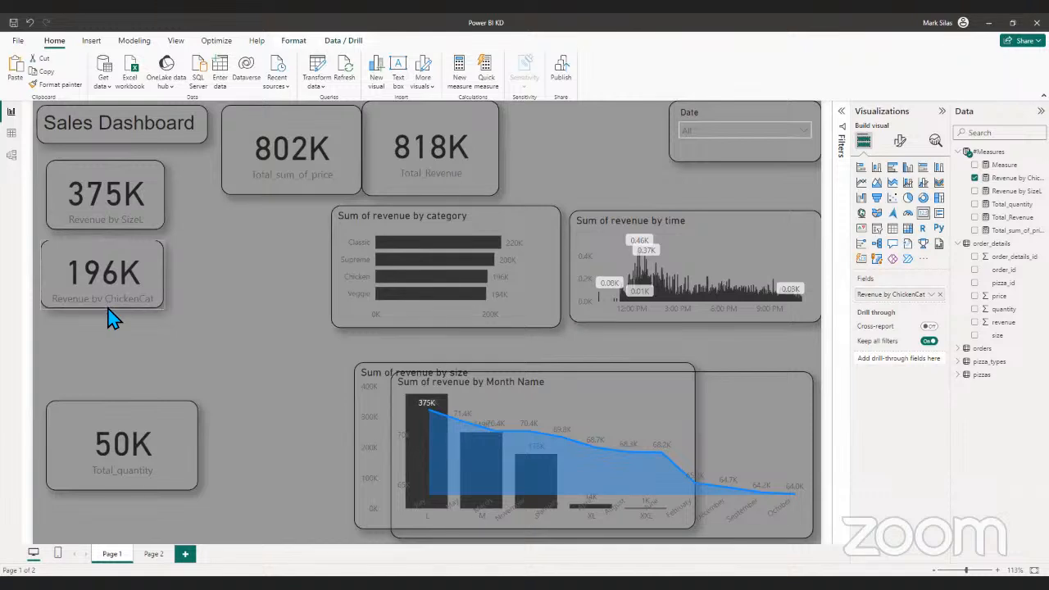
left_click_drag(108, 428, 104, 374)
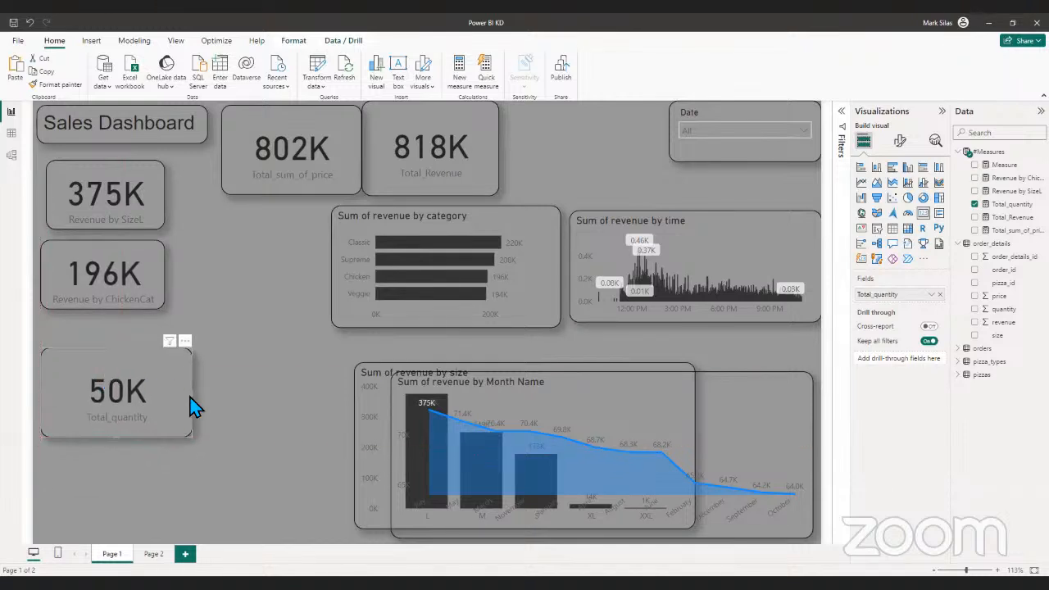
left_click_drag(197, 393, 164, 387)
mouse_move(103, 440)
left_mouse_down()
mouse_move(110, 417)
mouse_move(110, 427)
left_mouse_up()
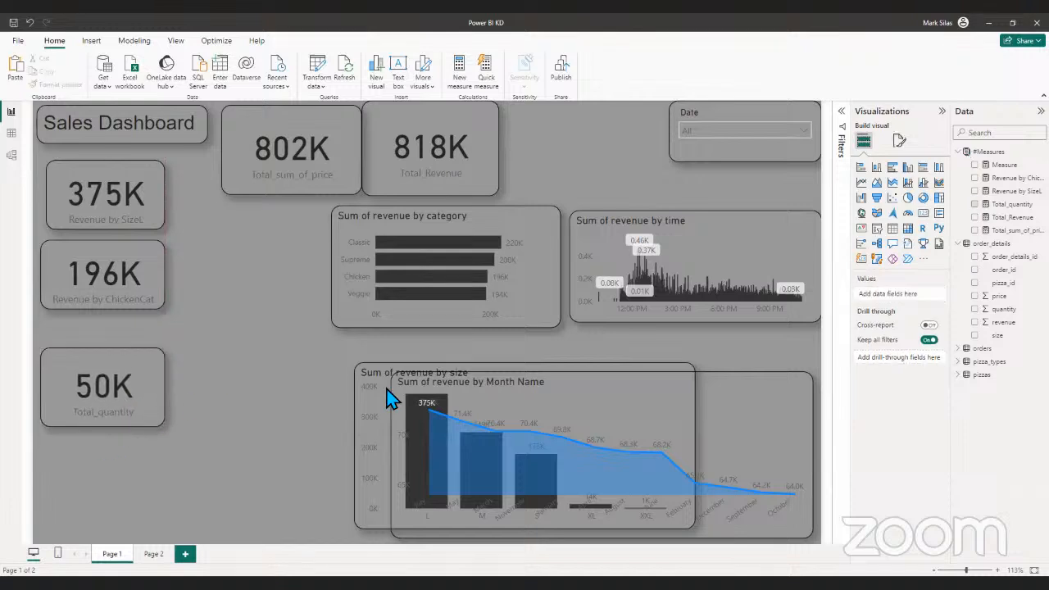
- Move the revenue by category chart beside the left card column, and shift the Total_Revenue card toward the Date slicer
left_click_drag(345, 274, 347, 300)
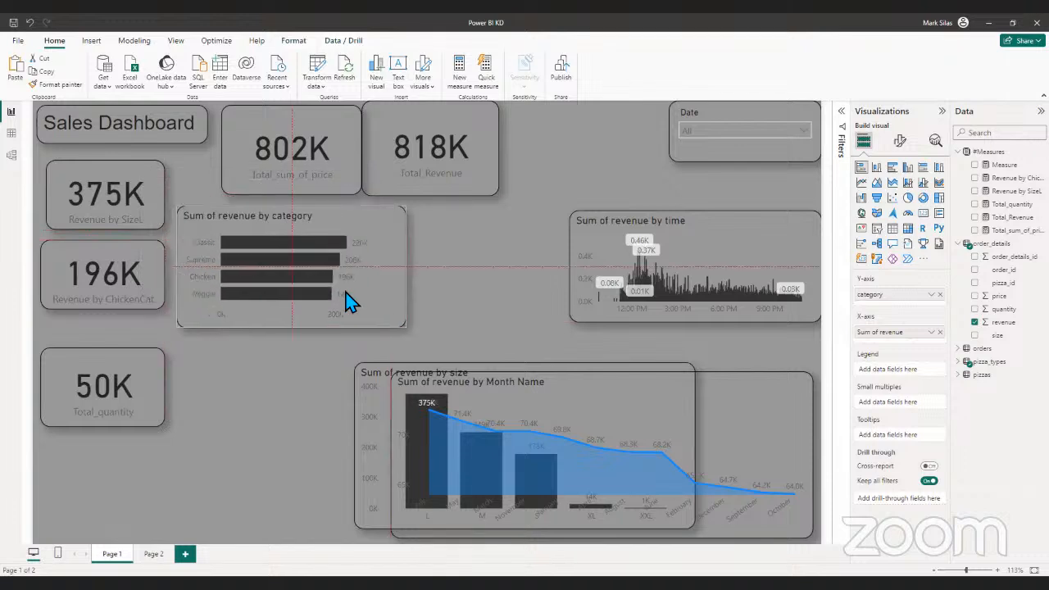
left_click_drag(459, 174, 517, 183)
- Enlarge the Date slicer, and shorten the Total_Revenue and Total_sum_of_price cards to align with its lower edge, shifting Total_sum_of_price toward Total_Revenue
left_click(783, 161)
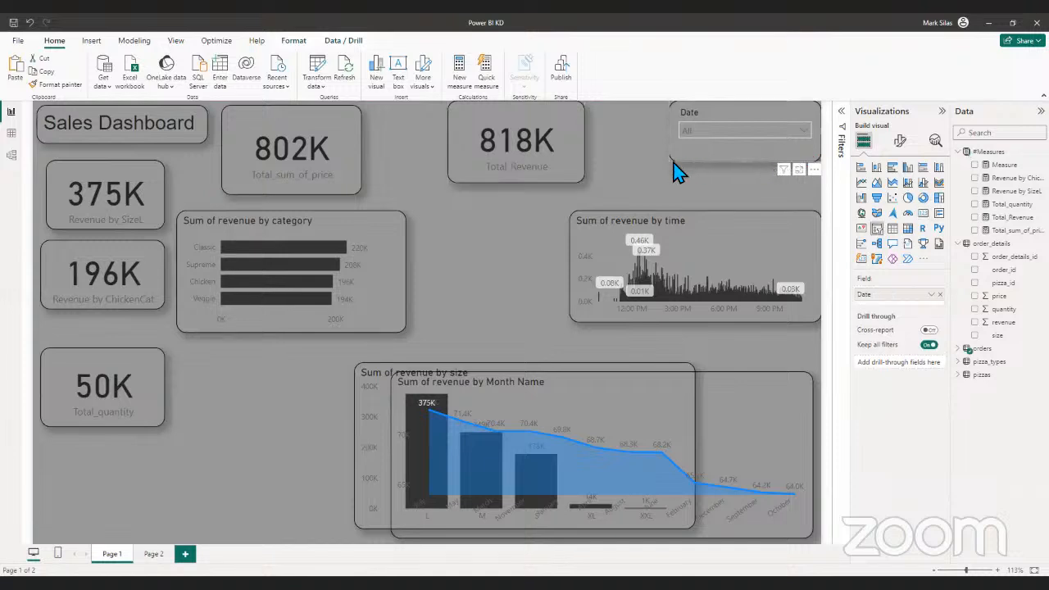
left_click_drag(673, 163, 642, 168)
left_click(475, 173)
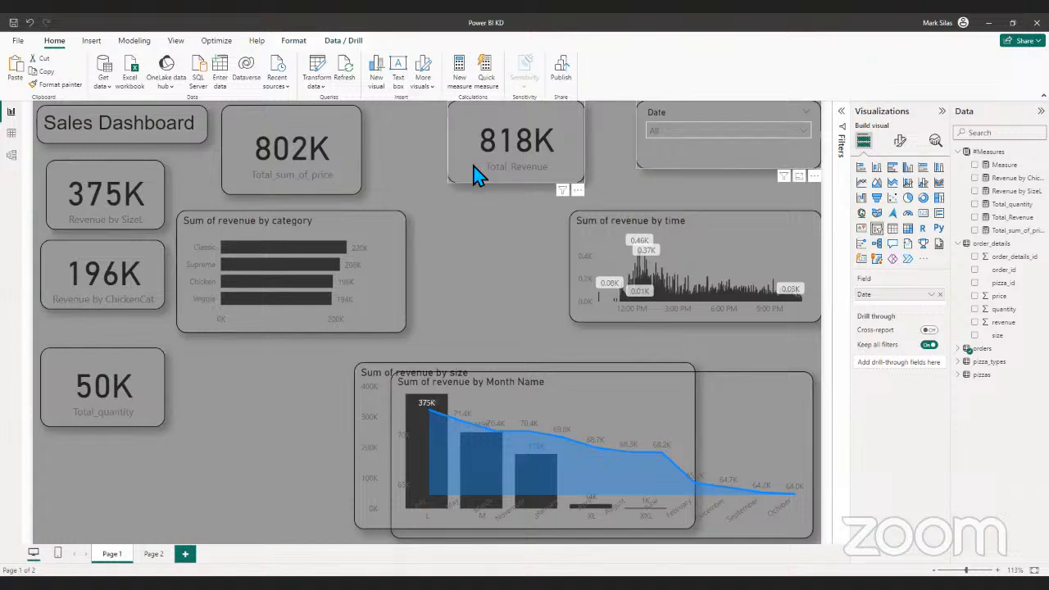
left_click_drag(520, 180, 520, 168)
left_click_drag(346, 161, 383, 156)
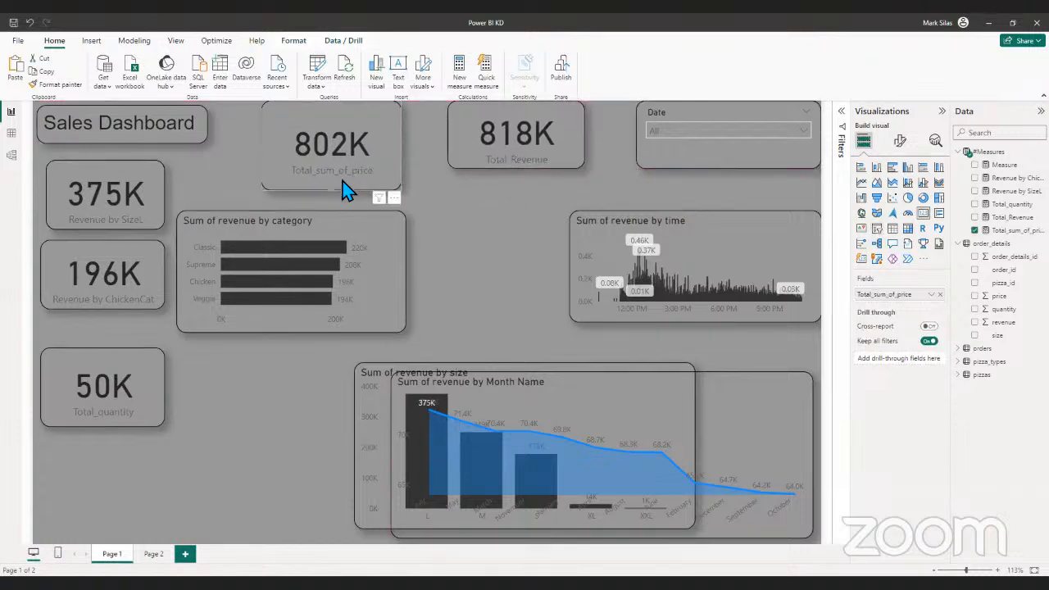
left_click_drag(332, 195, 344, 172)
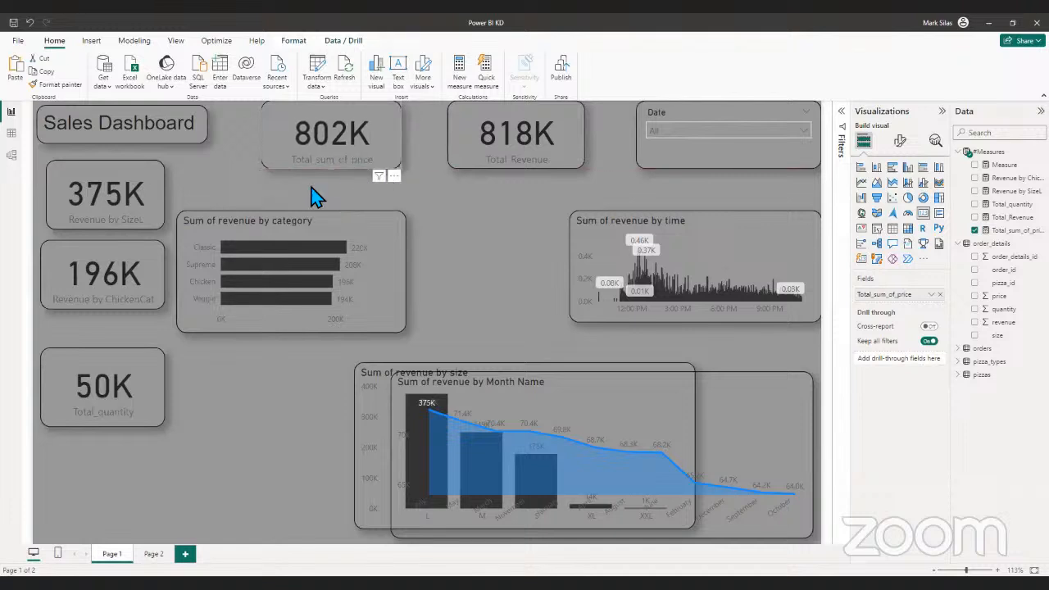
- Move the revenue by category chart up beneath the Total_sum_of_price card and widen it, and place the revenue by size chart below it
left_click_drag(294, 256, 325, 224)
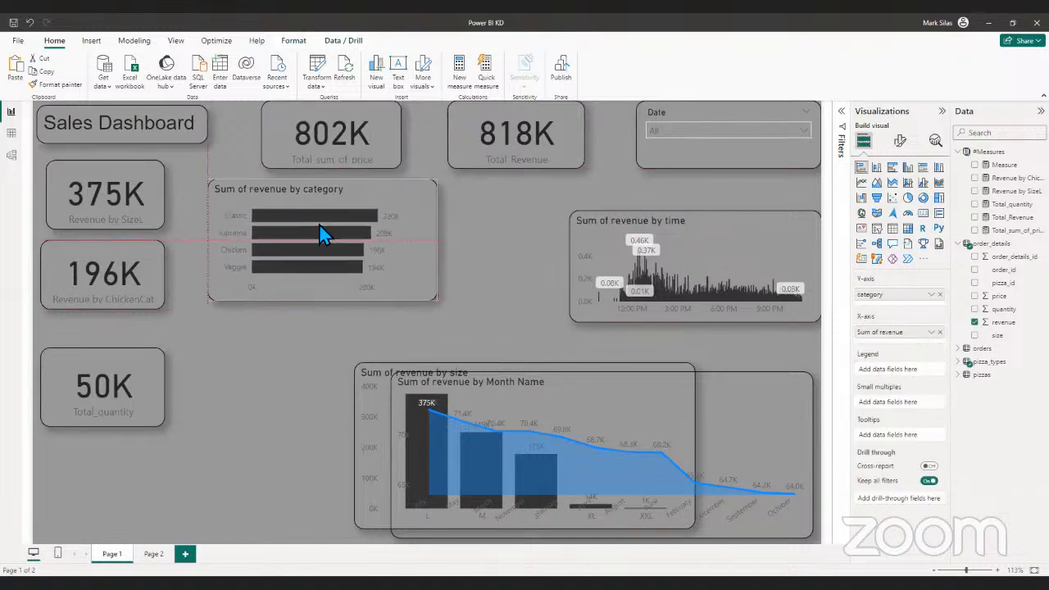
left_click_drag(437, 304, 466, 300)
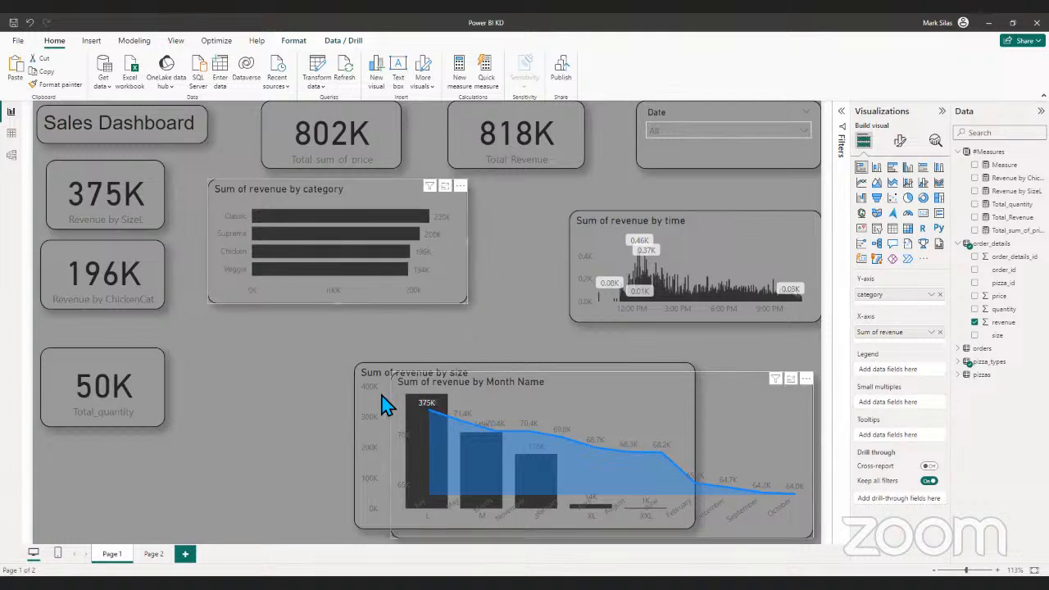
left_click_drag(364, 399, 204, 391)
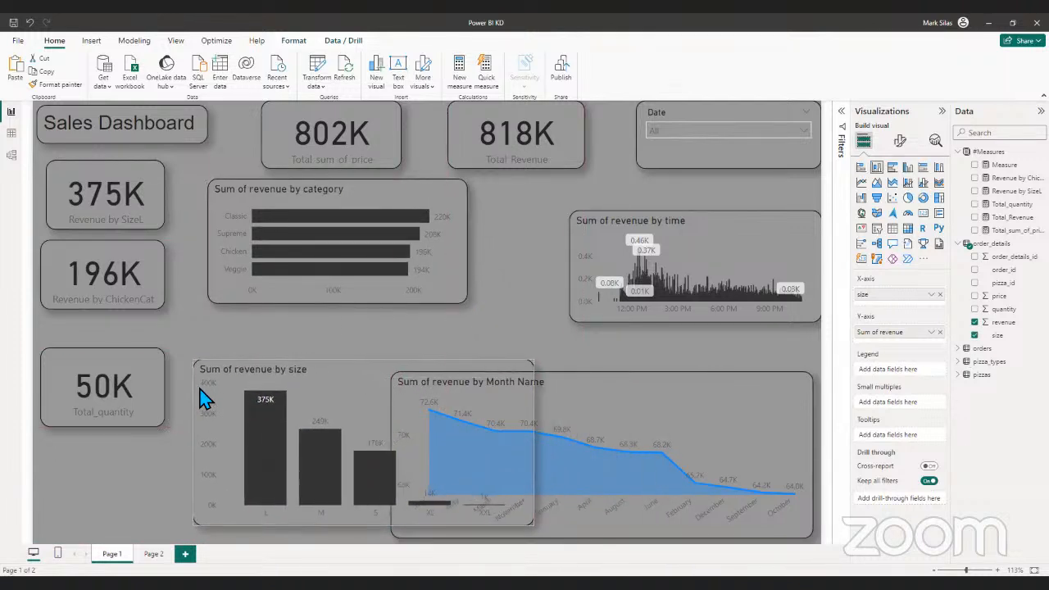
- Enlarge the revenue by time chart toward the revenue by category chart, matching its upper edge, and extend the category chart to the same lower edge
left_click(579, 220)
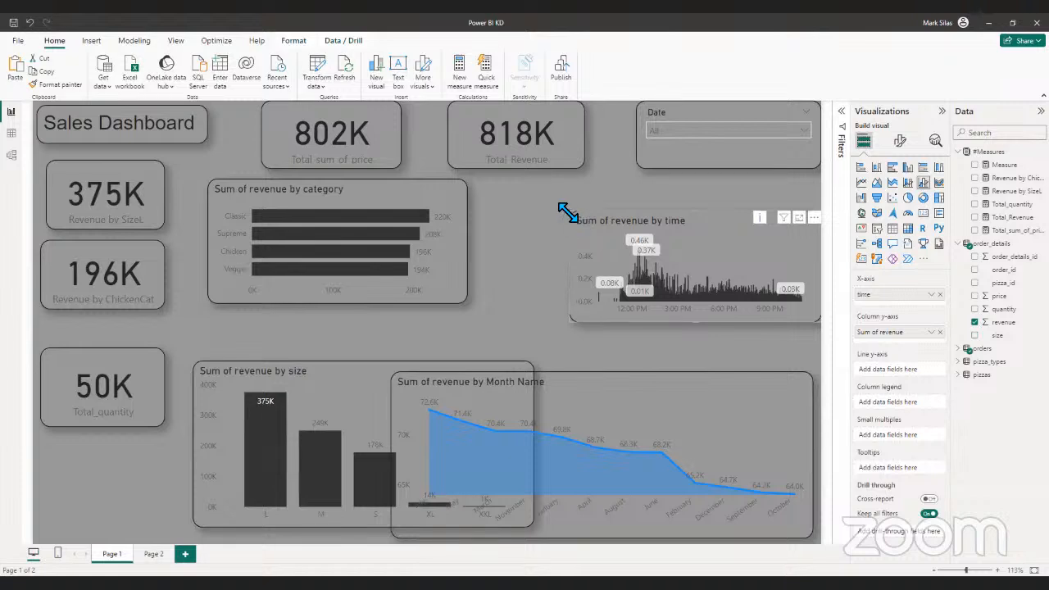
left_click_drag(508, 212, 508, 184)
left_click(442, 297)
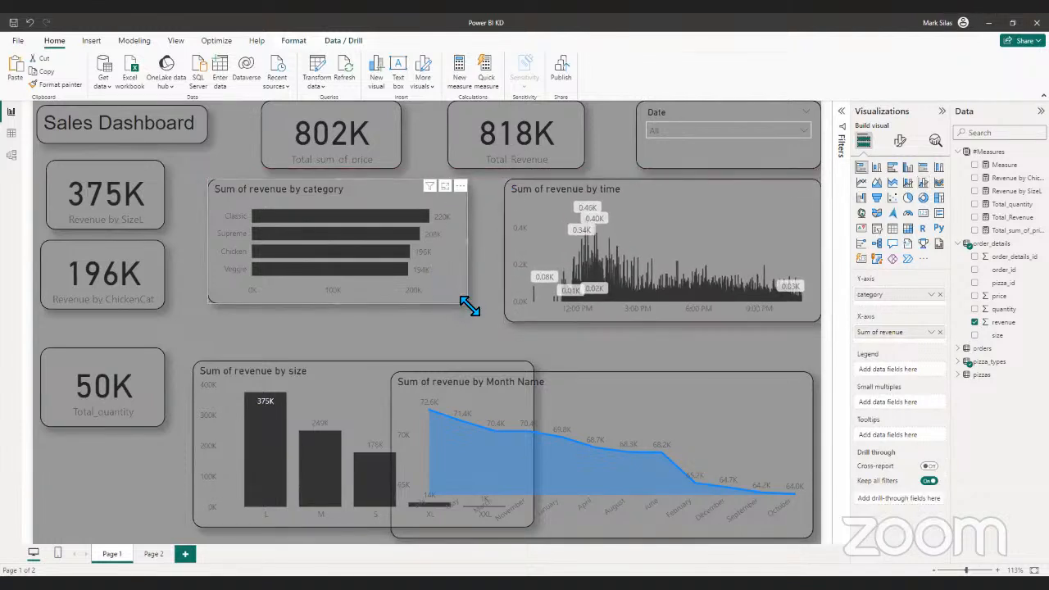
left_click_drag(470, 309, 481, 333)
- Narrow the revenue by Month Name chart so it clears the revenue by size chart, and fit the size chart to the category chart's width
left_click(627, 440)
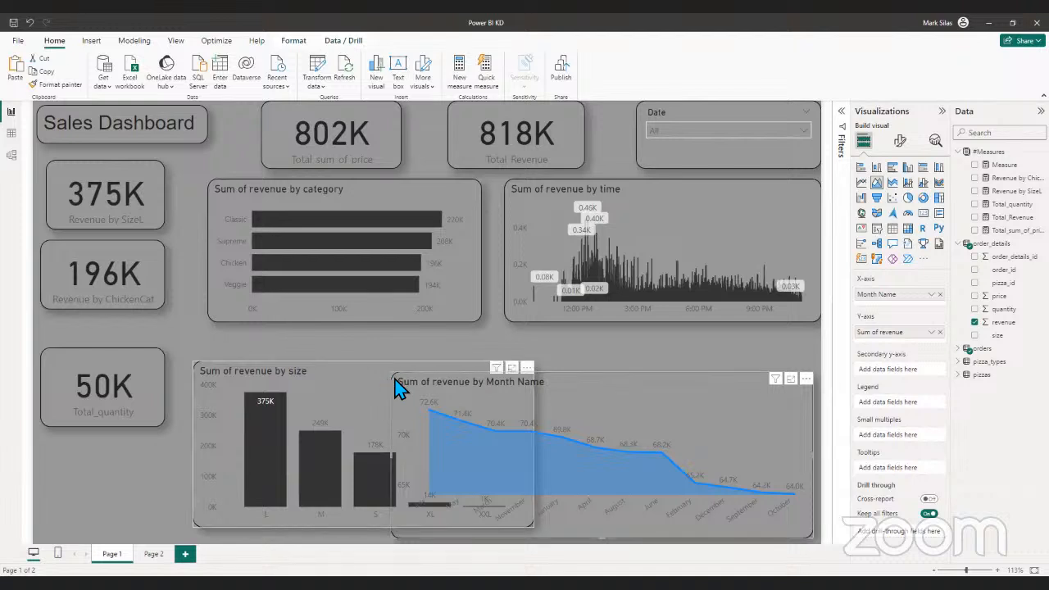
left_click_drag(396, 374, 547, 374)
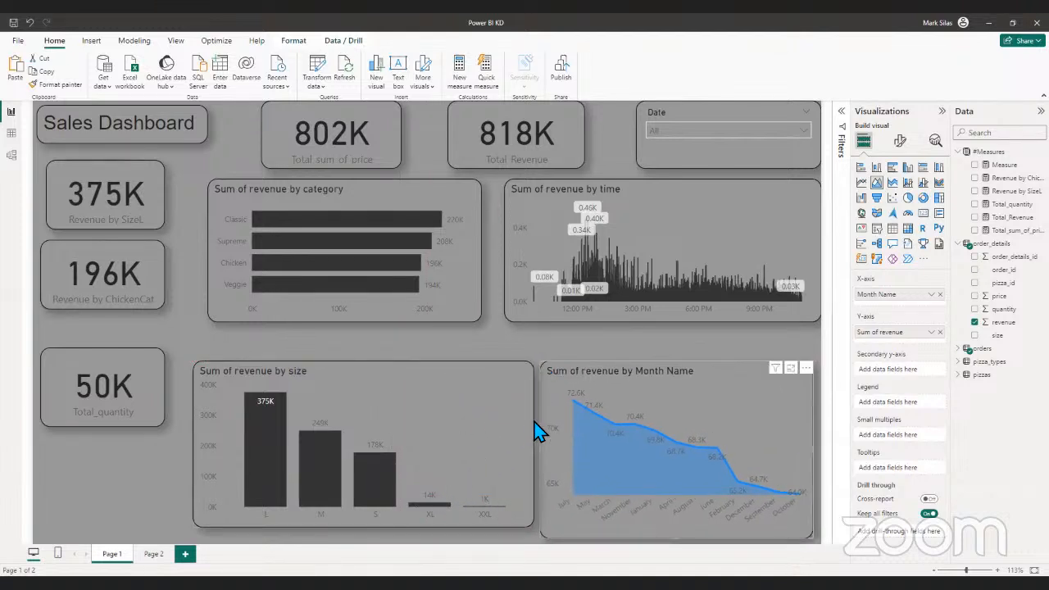
left_click(532, 443)
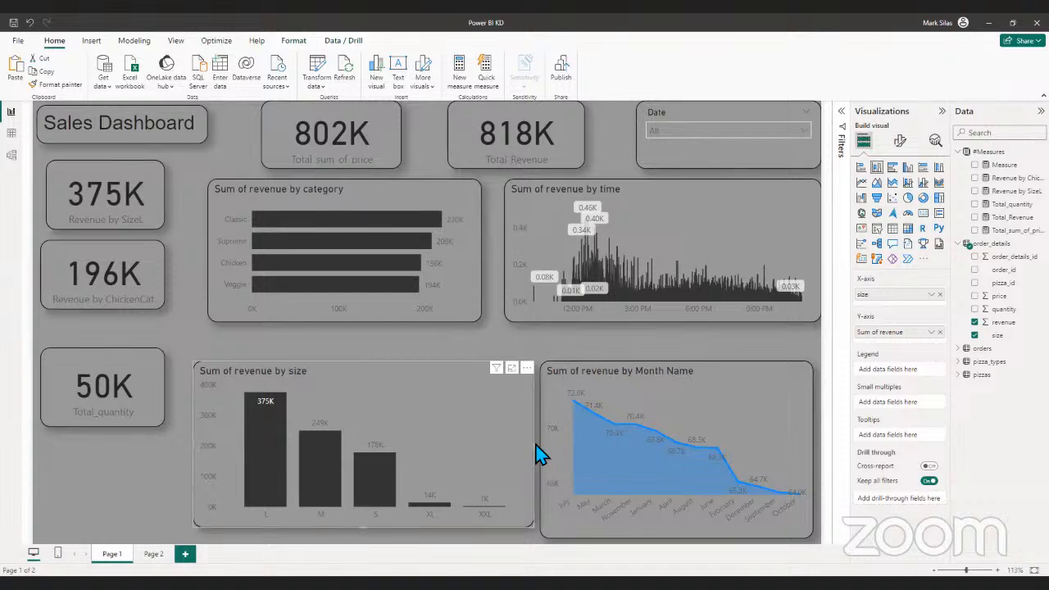
left_click_drag(533, 446, 482, 441)
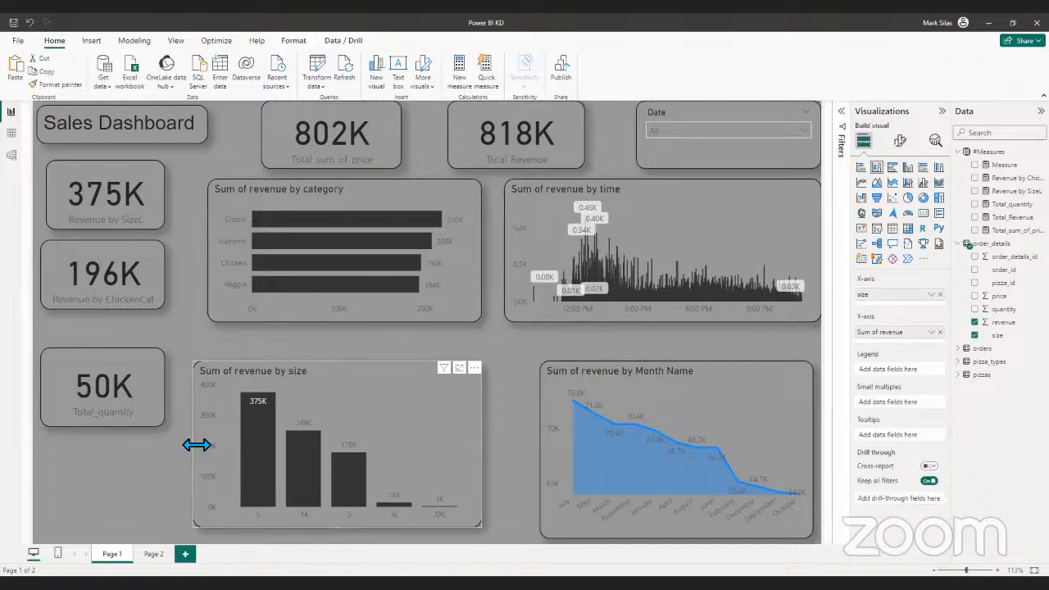
left_click_drag(195, 445, 205, 446)
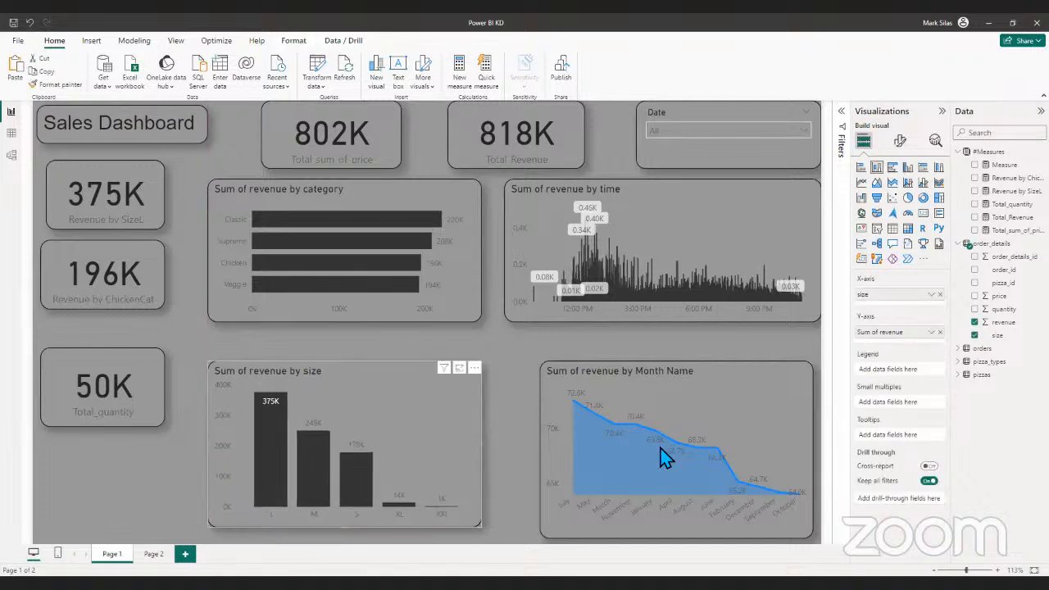
- Shorten the revenue by Month Name chart to the size chart's lower edge and align it beneath the revenue by time chart
left_click(757, 404)
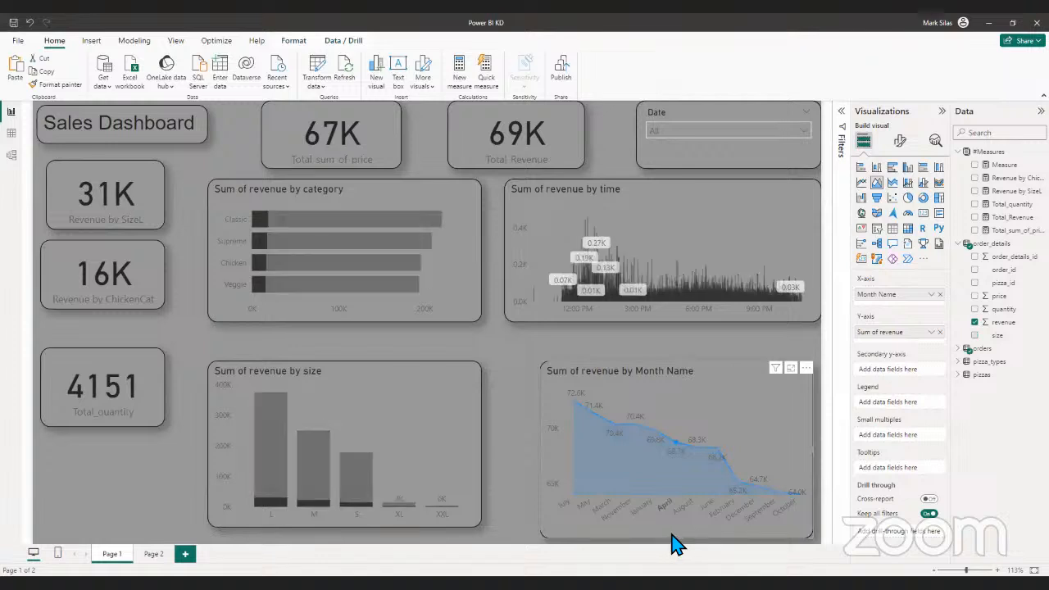
left_click_drag(676, 540, 671, 527)
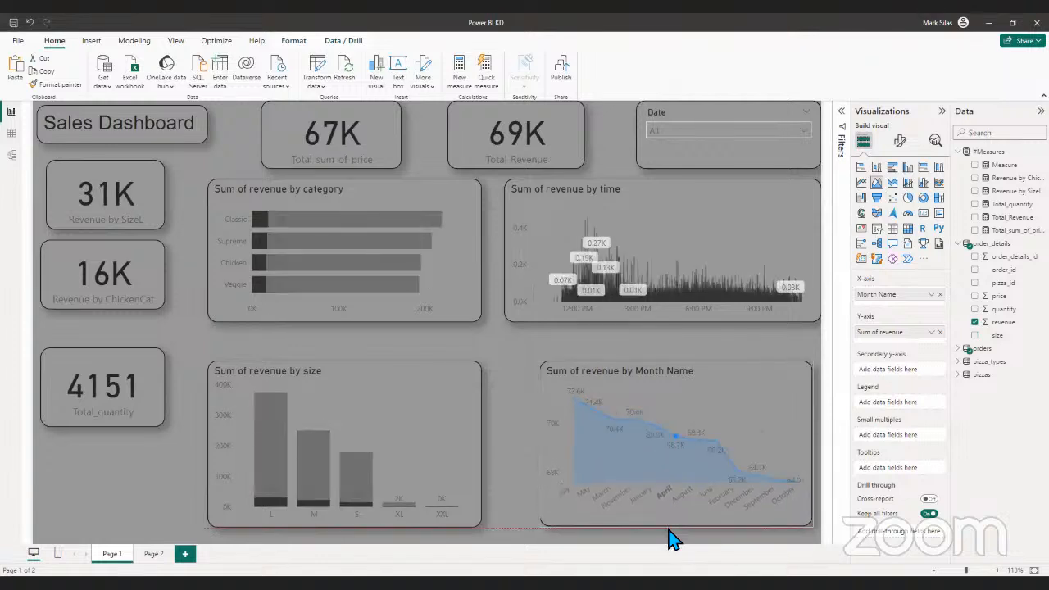
left_click(534, 476)
left_click_drag(780, 434, 745, 433)
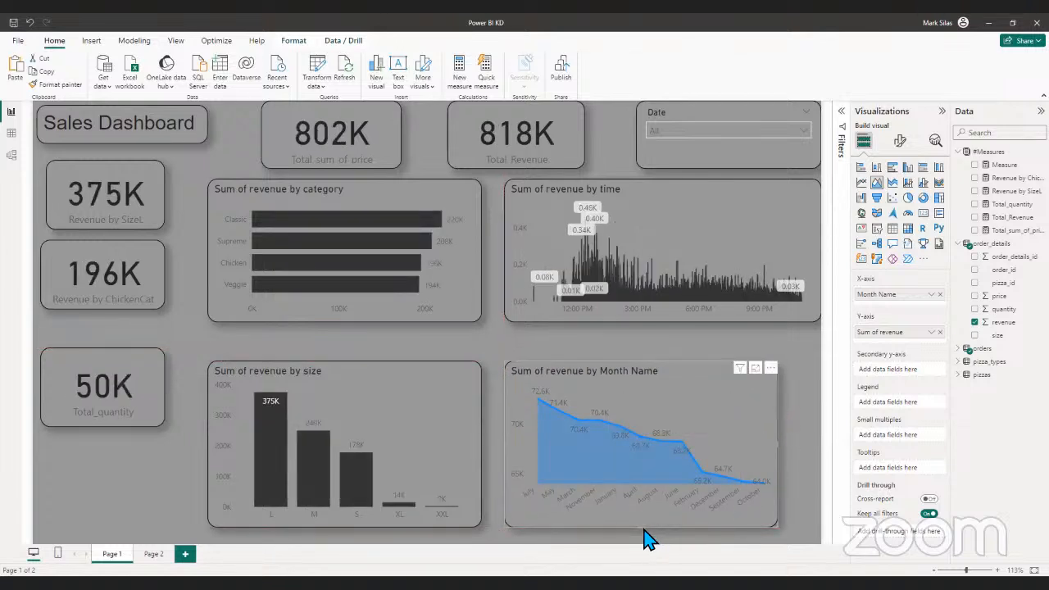
left_click(804, 455)
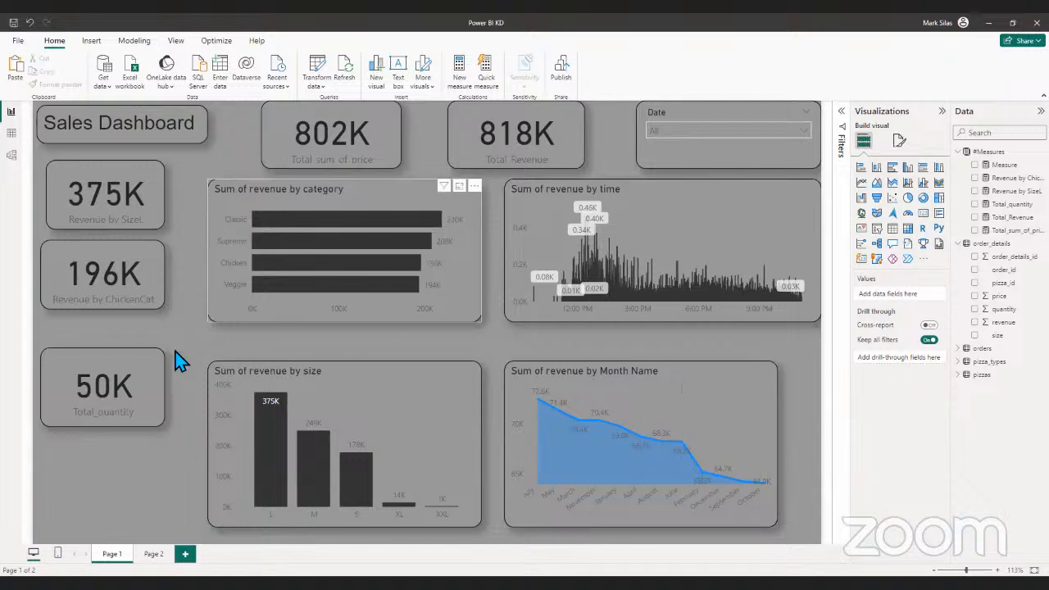
- Move the Total_quantity, Revenue by ChickenCat and Revenue by SizeL cards down, spacing them out beside the charts
left_click_drag(137, 406, 136, 467)
left_click_drag(125, 305, 124, 364)
left_click(113, 215)
left_click_drag(113, 215, 112, 250)
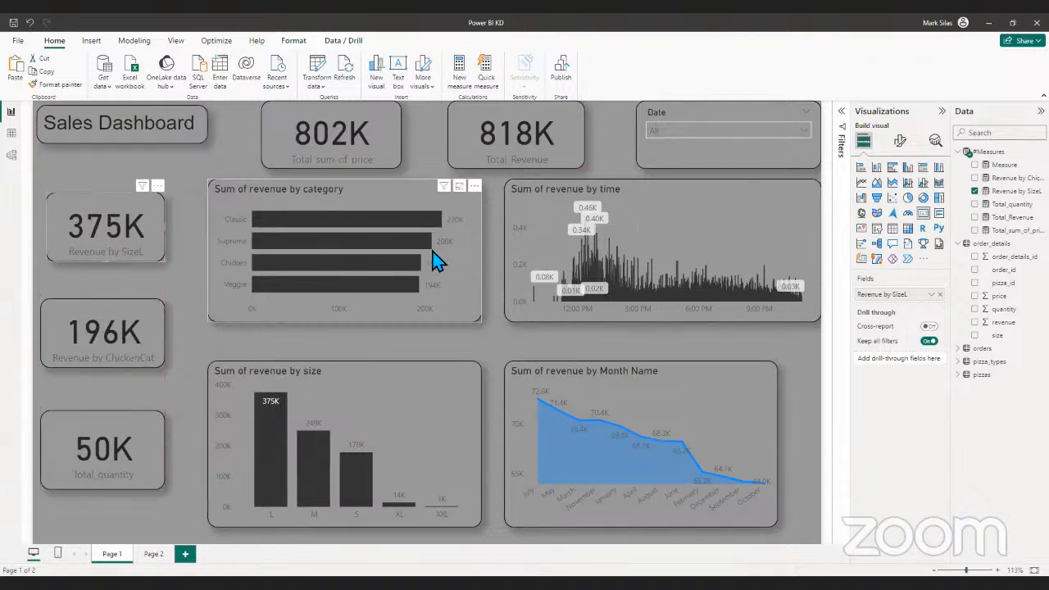
- Lower the Total_sum_of_price and Total_Revenue cards to the same level, and move the revenue by category chart down beneath them
left_click_drag(340, 140, 343, 157)
left_click_drag(345, 214, 342, 234)
left_click_drag(497, 142, 494, 153)
left_click_drag(360, 152, 362, 156)
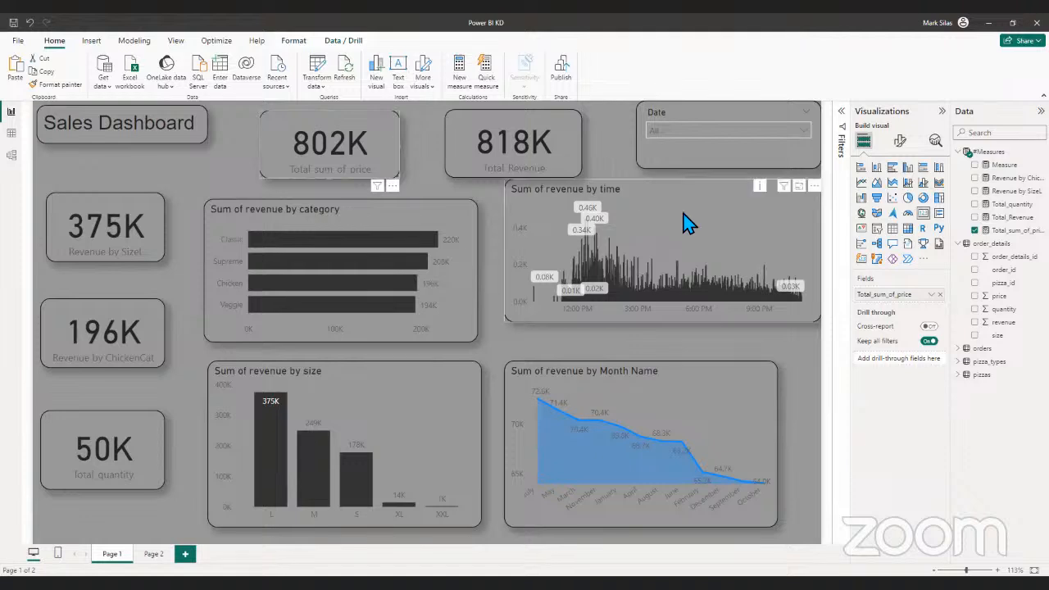
- Lower the revenue by time chart level with the category chart and narrow it, and widen the Month Name chart to match its outer edge
left_click_drag(688, 226, 680, 245)
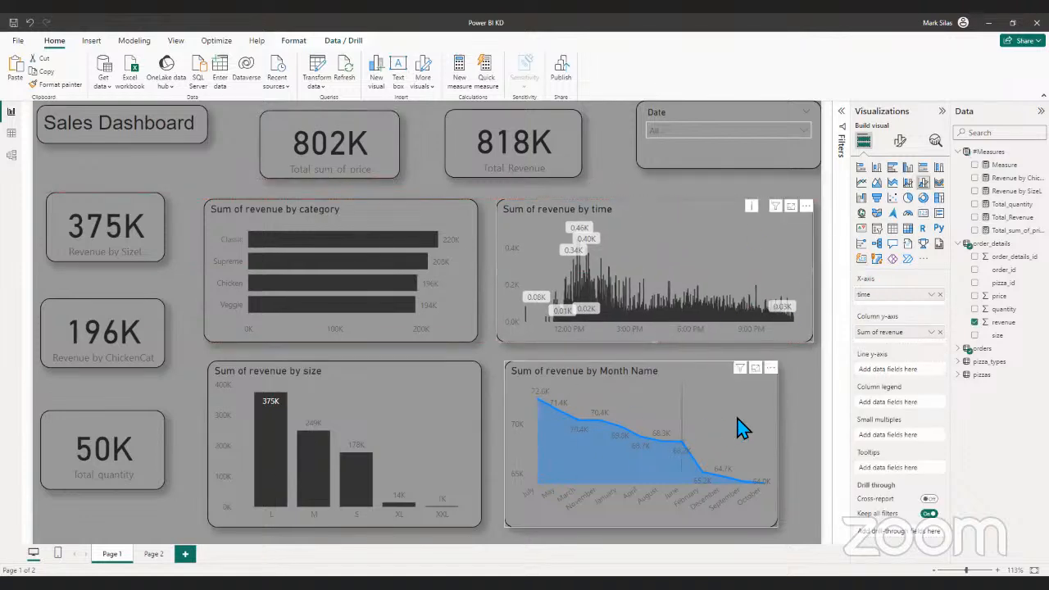
left_click_drag(804, 276, 797, 283)
left_click(801, 286)
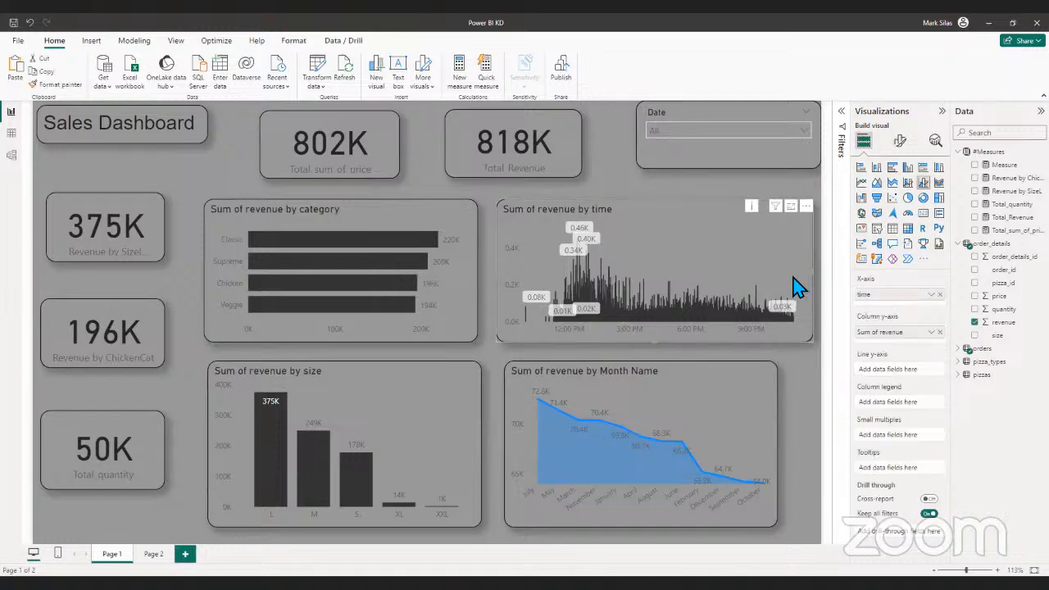
left_click_drag(804, 282, 783, 287)
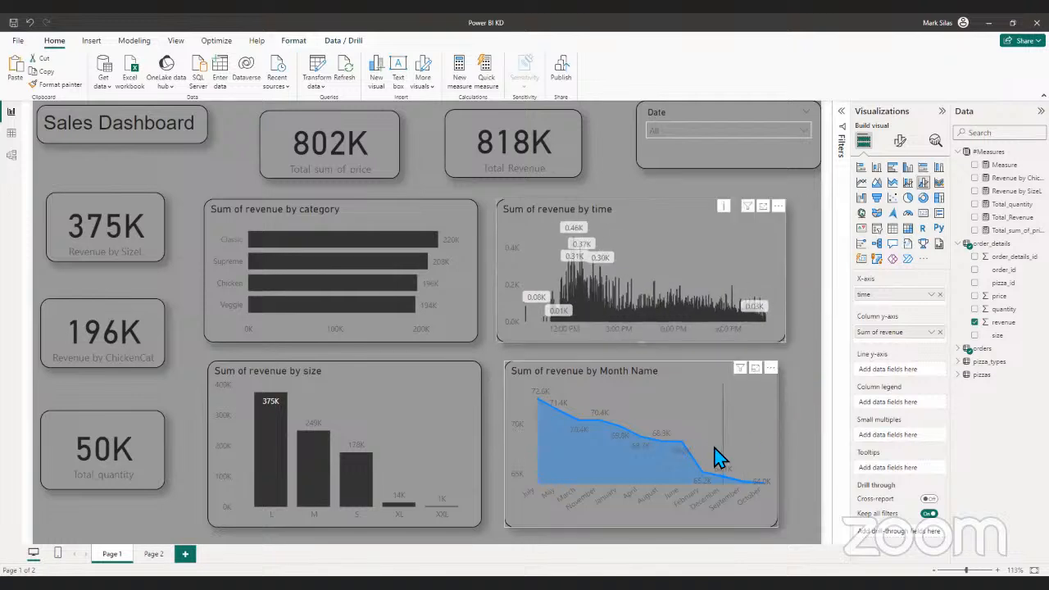
left_click(774, 458)
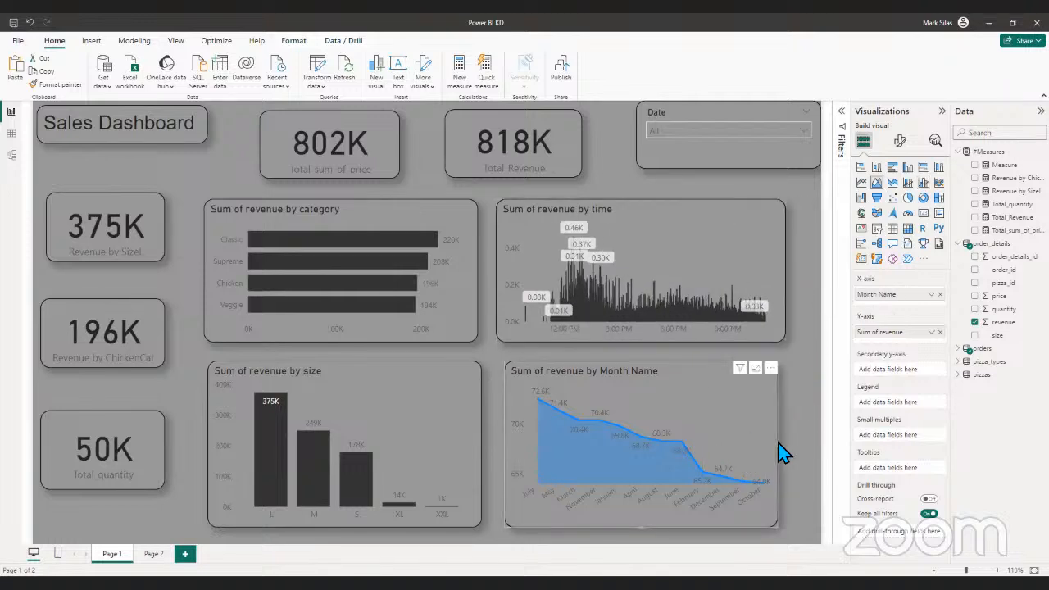
left_click_drag(782, 450, 786, 450)
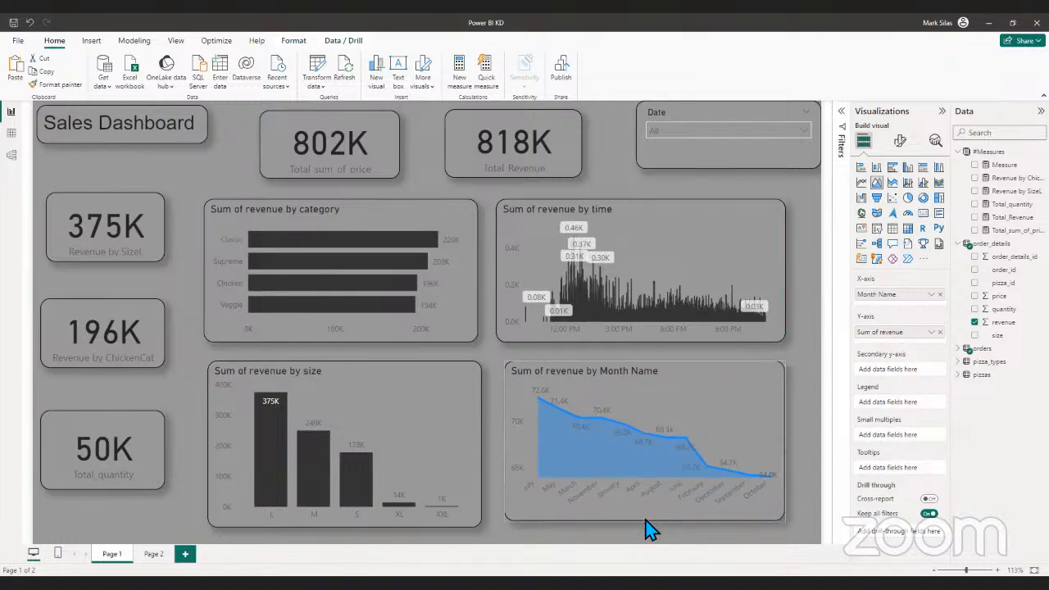
left_click(838, 427)
- Center the Total_sum_of_price card above the revenue by category chart and place the Total_Revenue card directly against it
left_click_drag(379, 146, 390, 146)
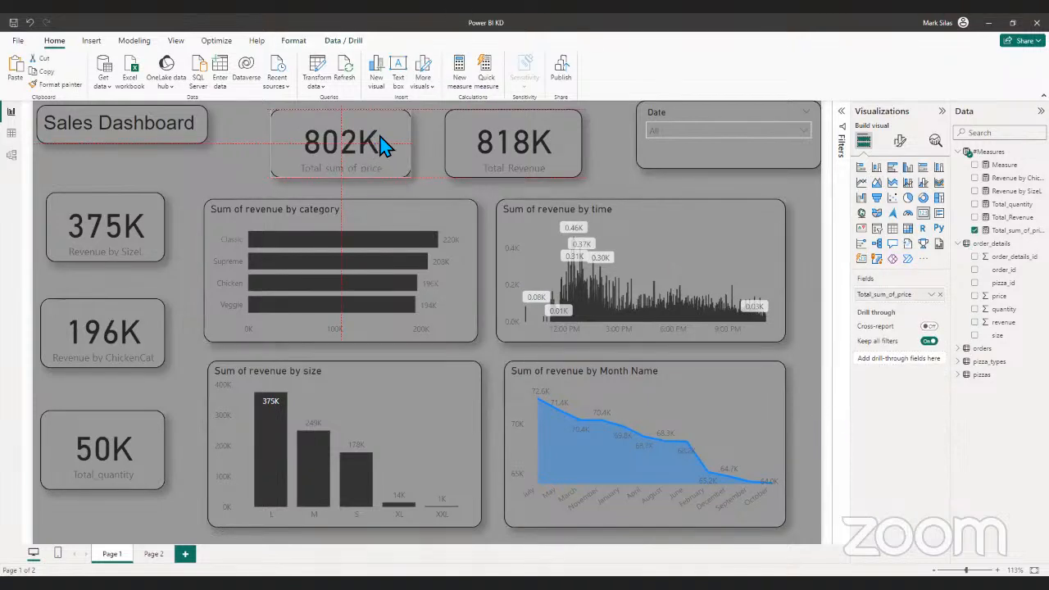
left_click_drag(497, 145, 462, 148)
left_click(566, 149)
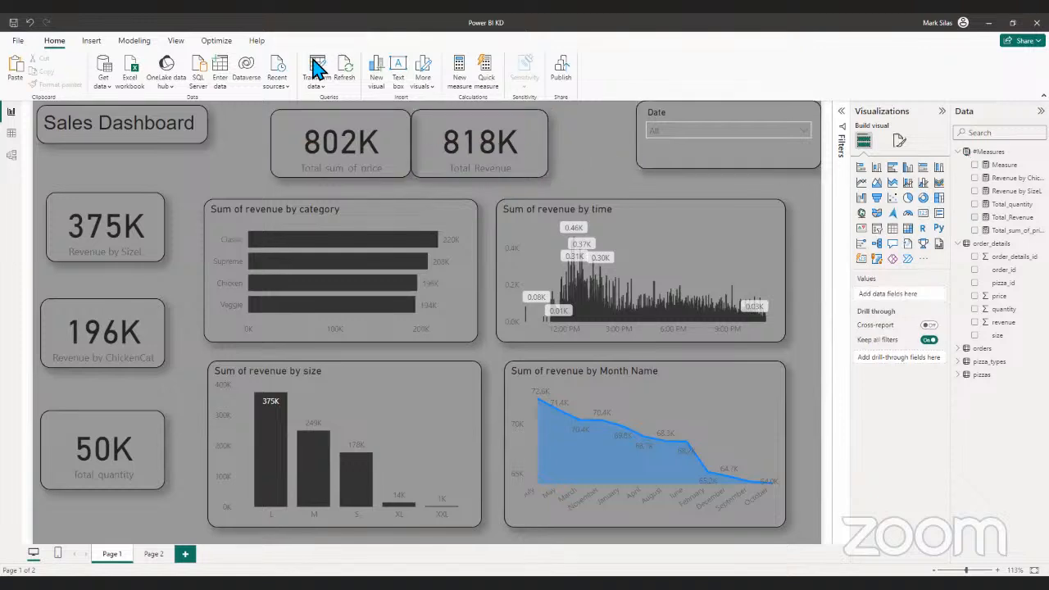
- Move the Sales Dashboard title slightly down and inward, and shift the Date slicer to line up with the Total_Revenue card
left_click_drag(130, 140, 134, 152)
left_click(293, 183)
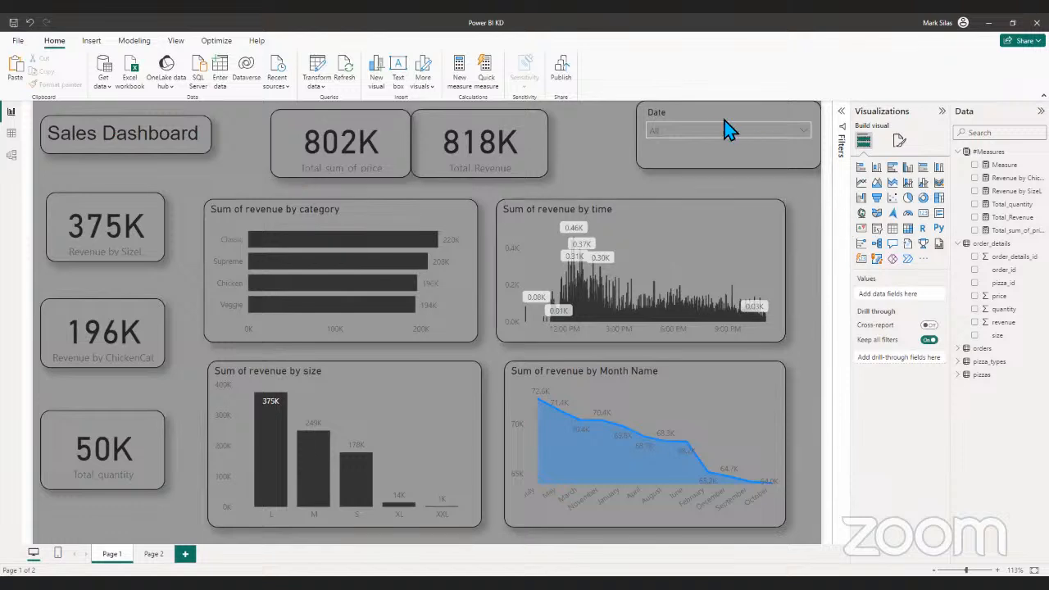
left_click(697, 162)
left_click_drag(711, 167, 692, 179)
left_click(574, 180)
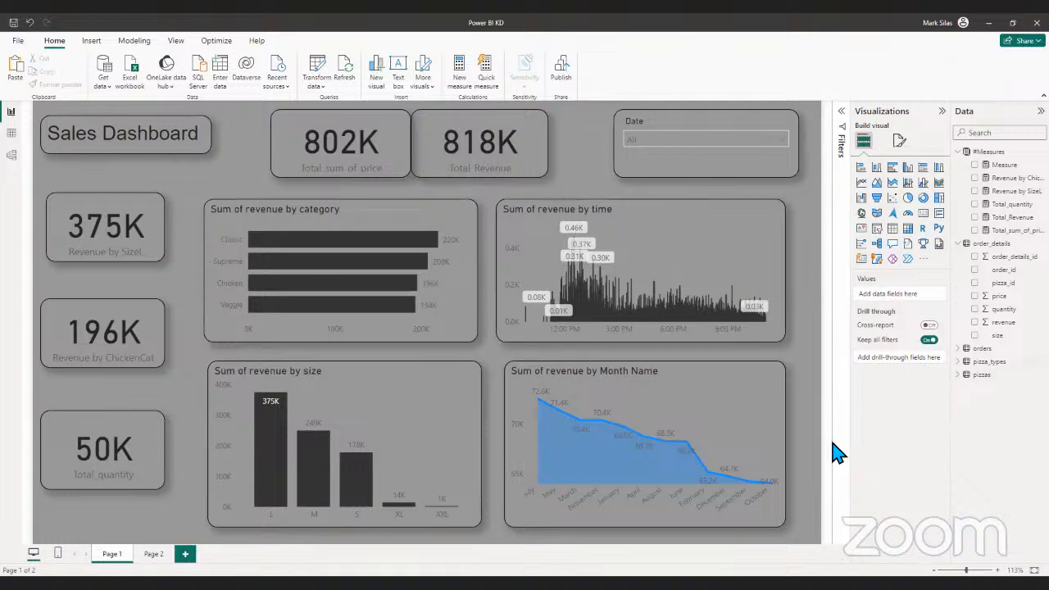
- Align the inner edge of the revenue by category chart with the revenue by size chart below it, and clear the Supreme selection
left_click(208, 260)
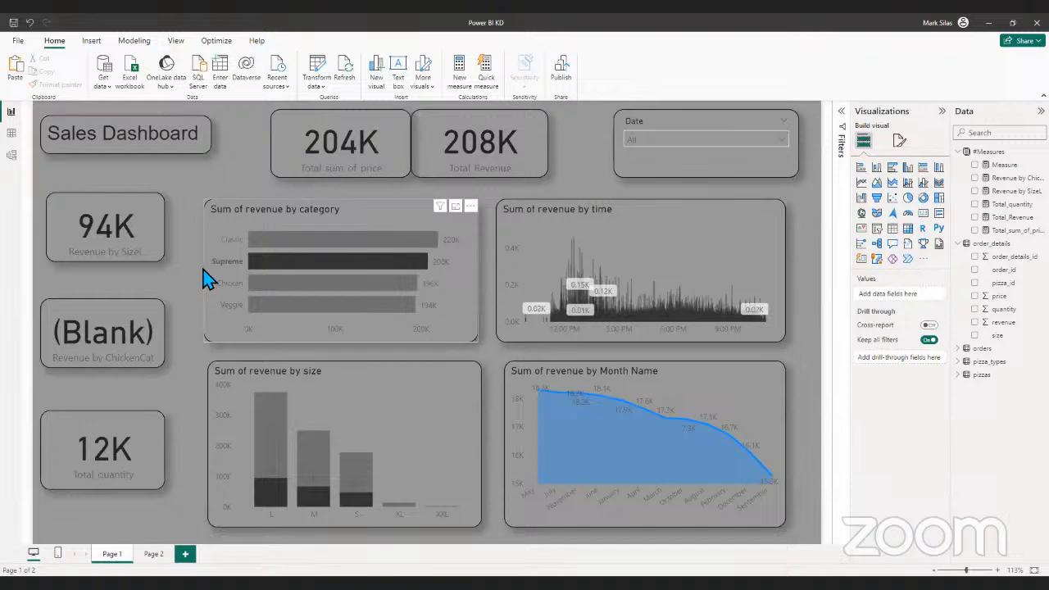
left_click(206, 281)
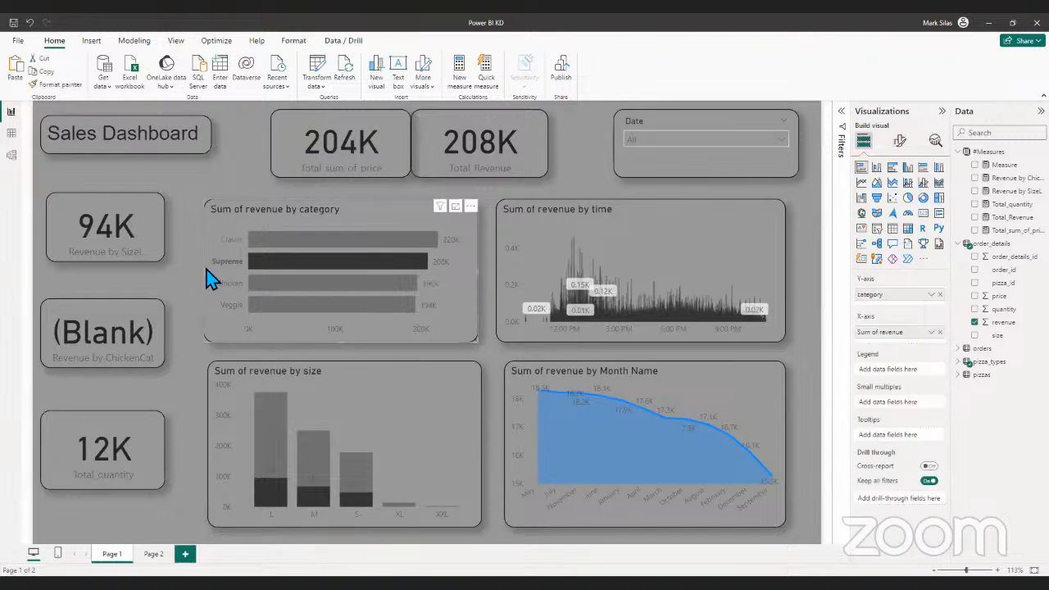
left_click_drag(208, 271, 211, 281)
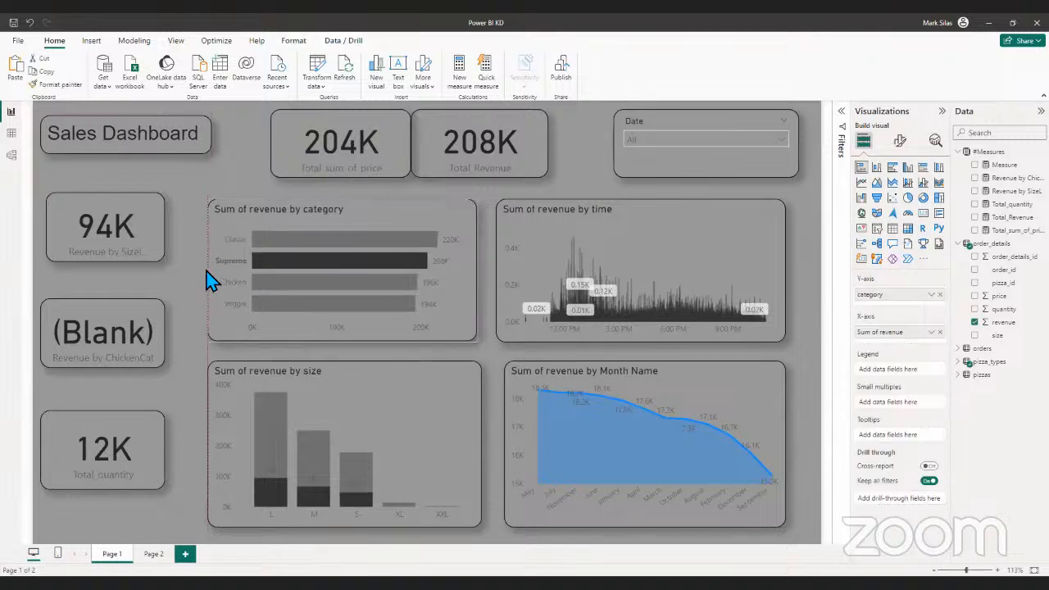
left_click(184, 274)
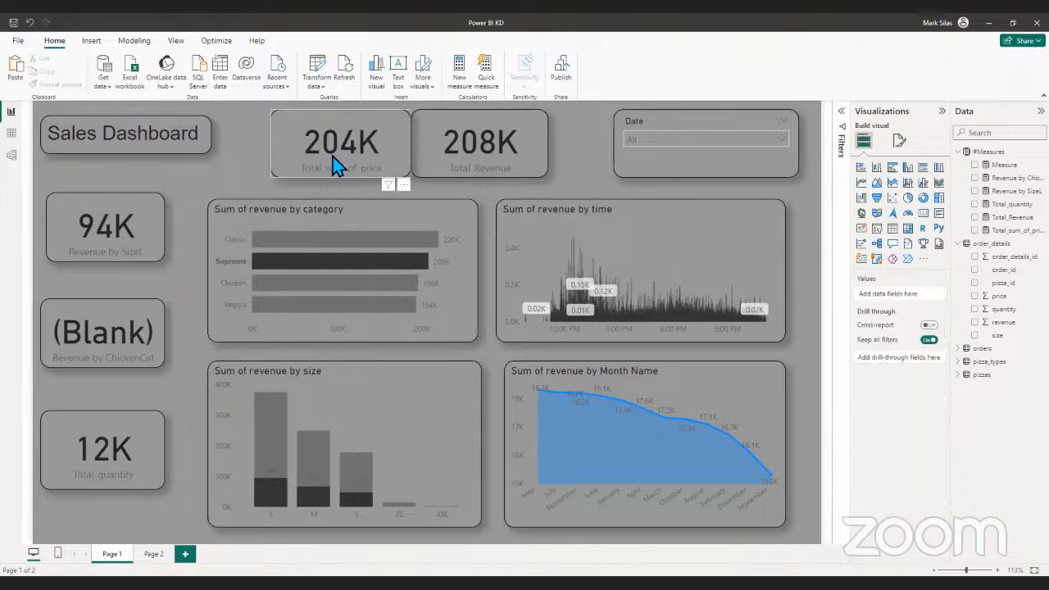
left_click(287, 214)
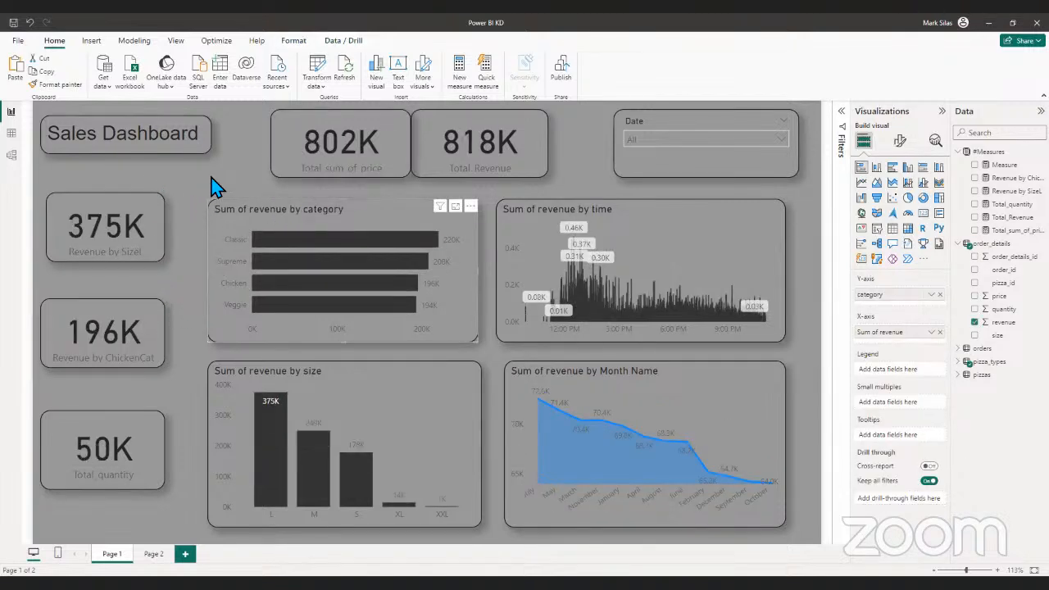
- Fine-tune the upper and lower edges of the revenue by Month Name chart to match the revenue by size chart
left_click(221, 187)
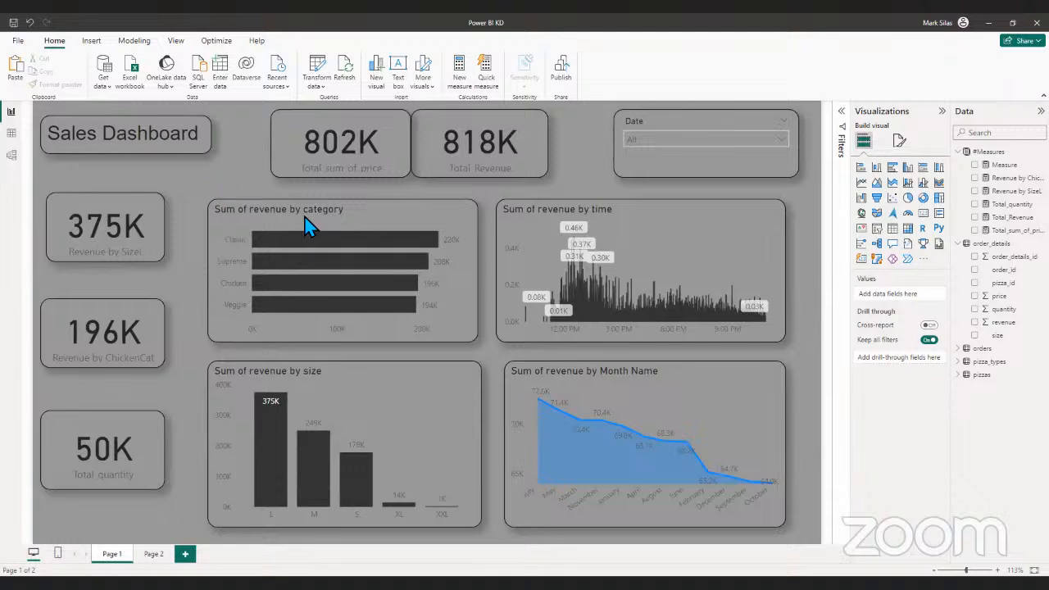
left_click(648, 371)
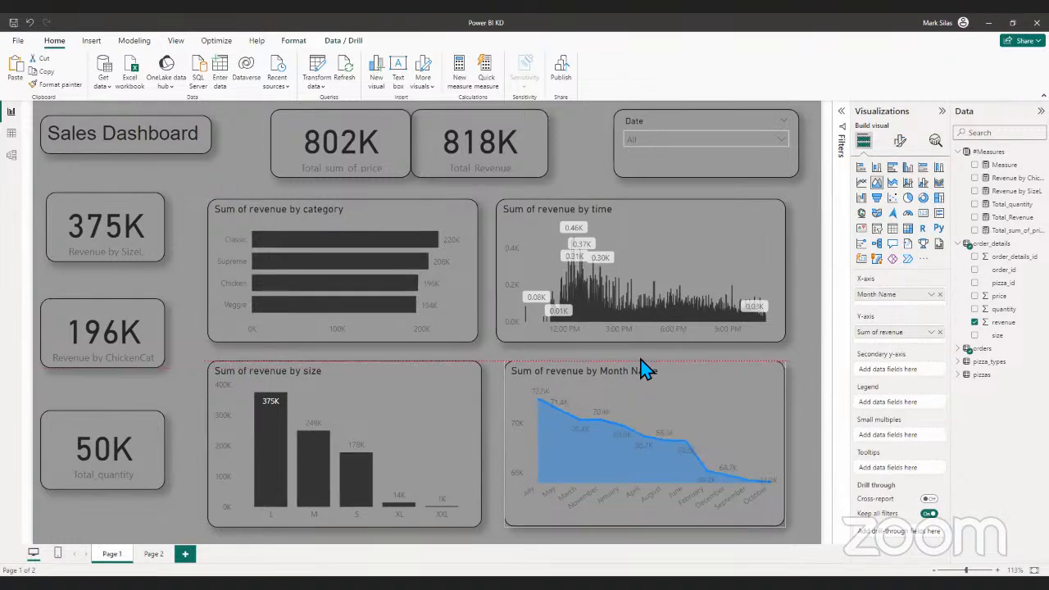
mouse_move(645, 527)
left_mouse_down()
mouse_move(651, 511)
mouse_move(651, 531)
left_mouse_up()
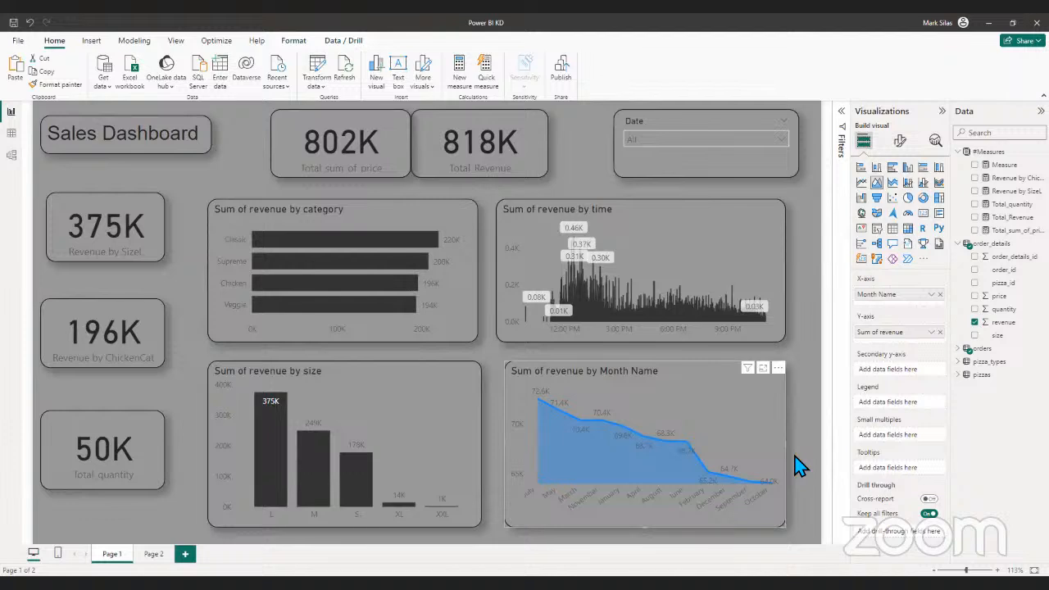
left_click(578, 141)
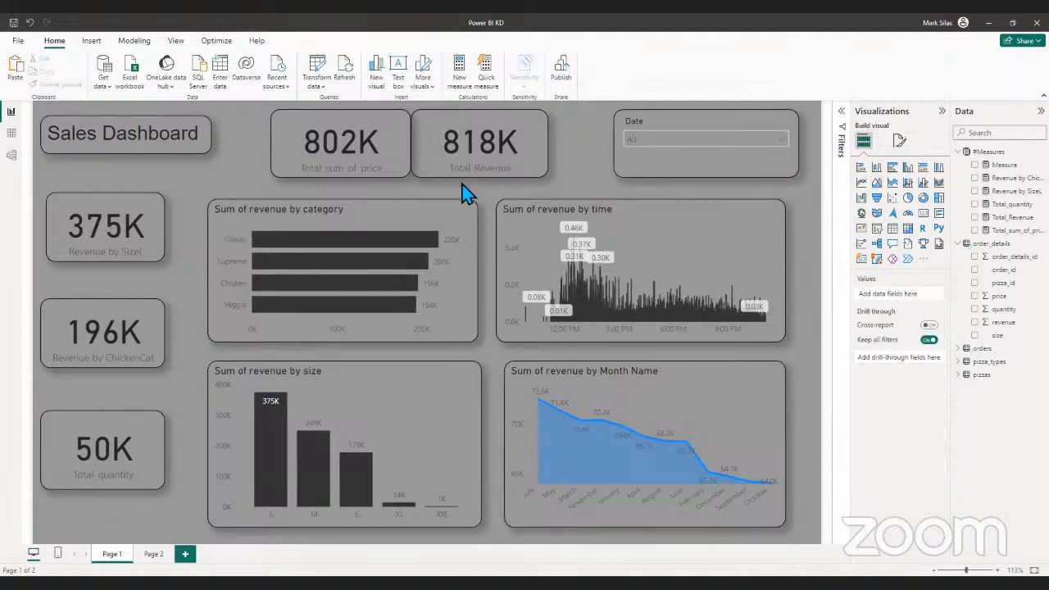